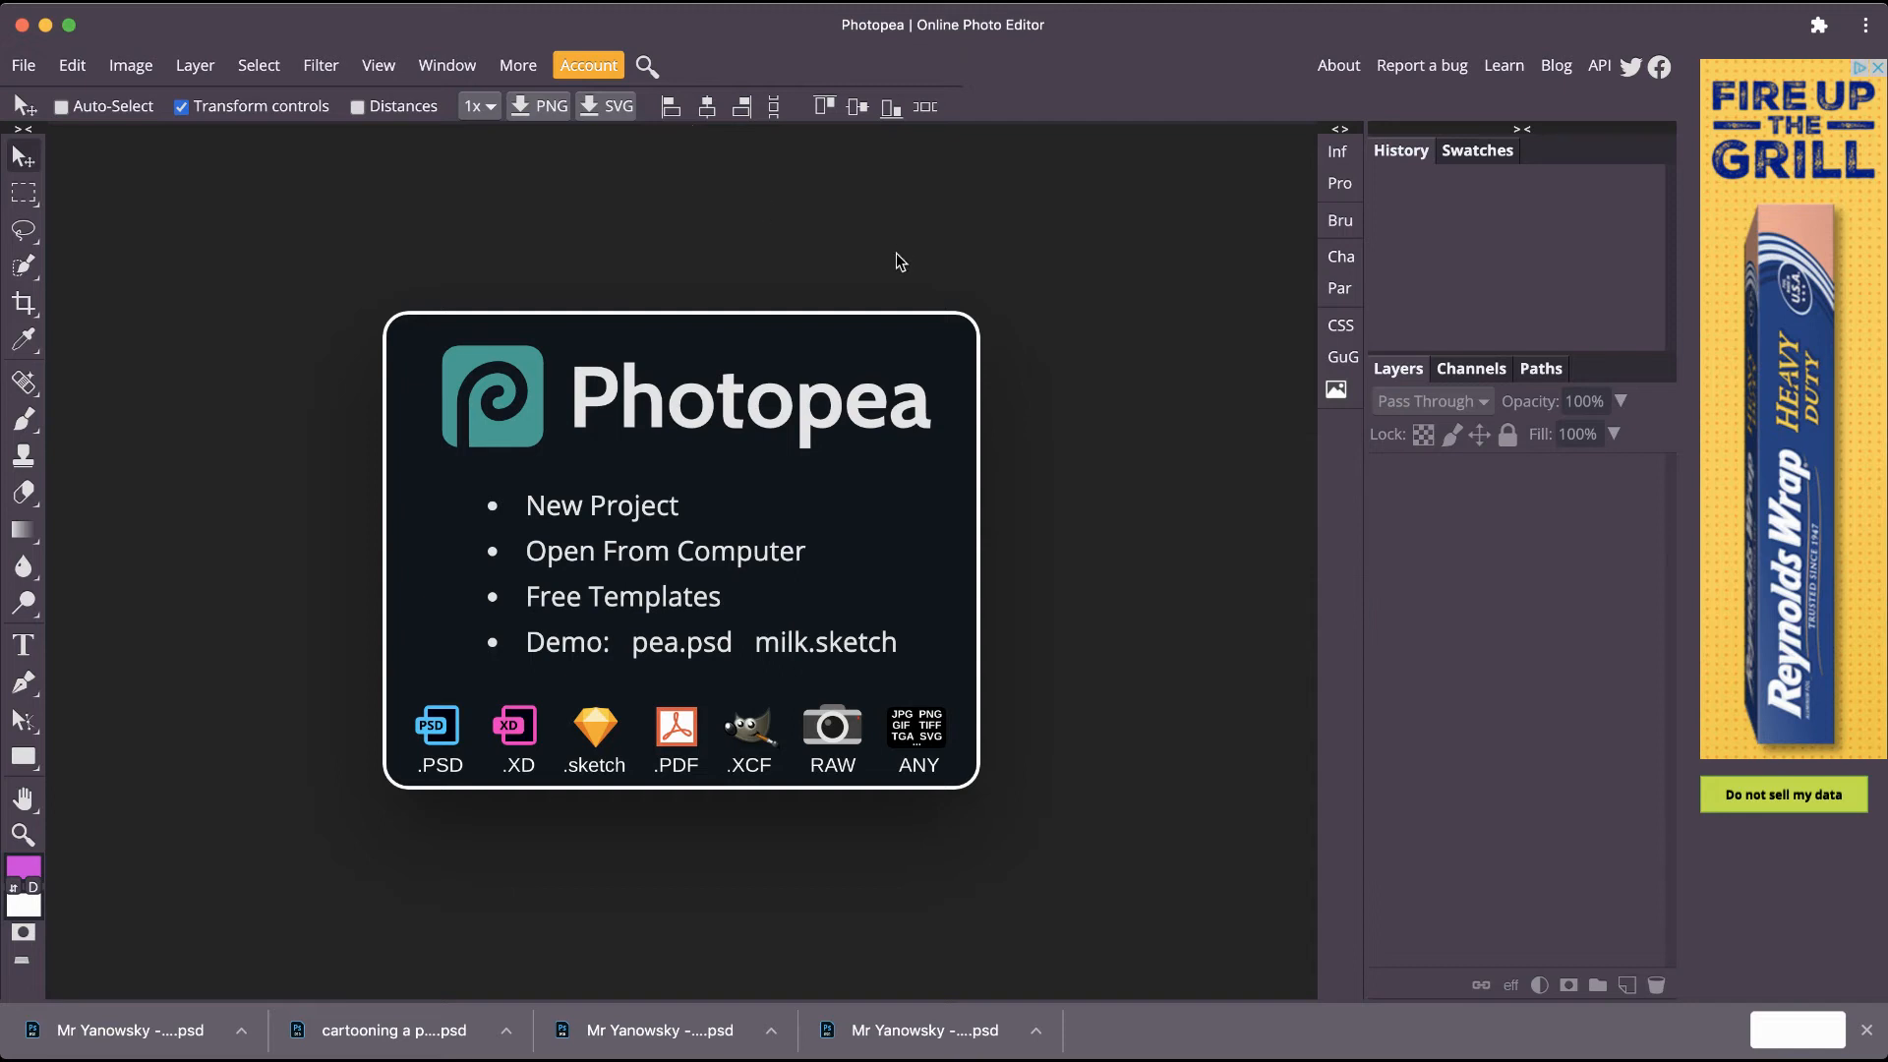
Start a new project using the A3 print preset, 297 × 420 mm.
left_click(23, 67)
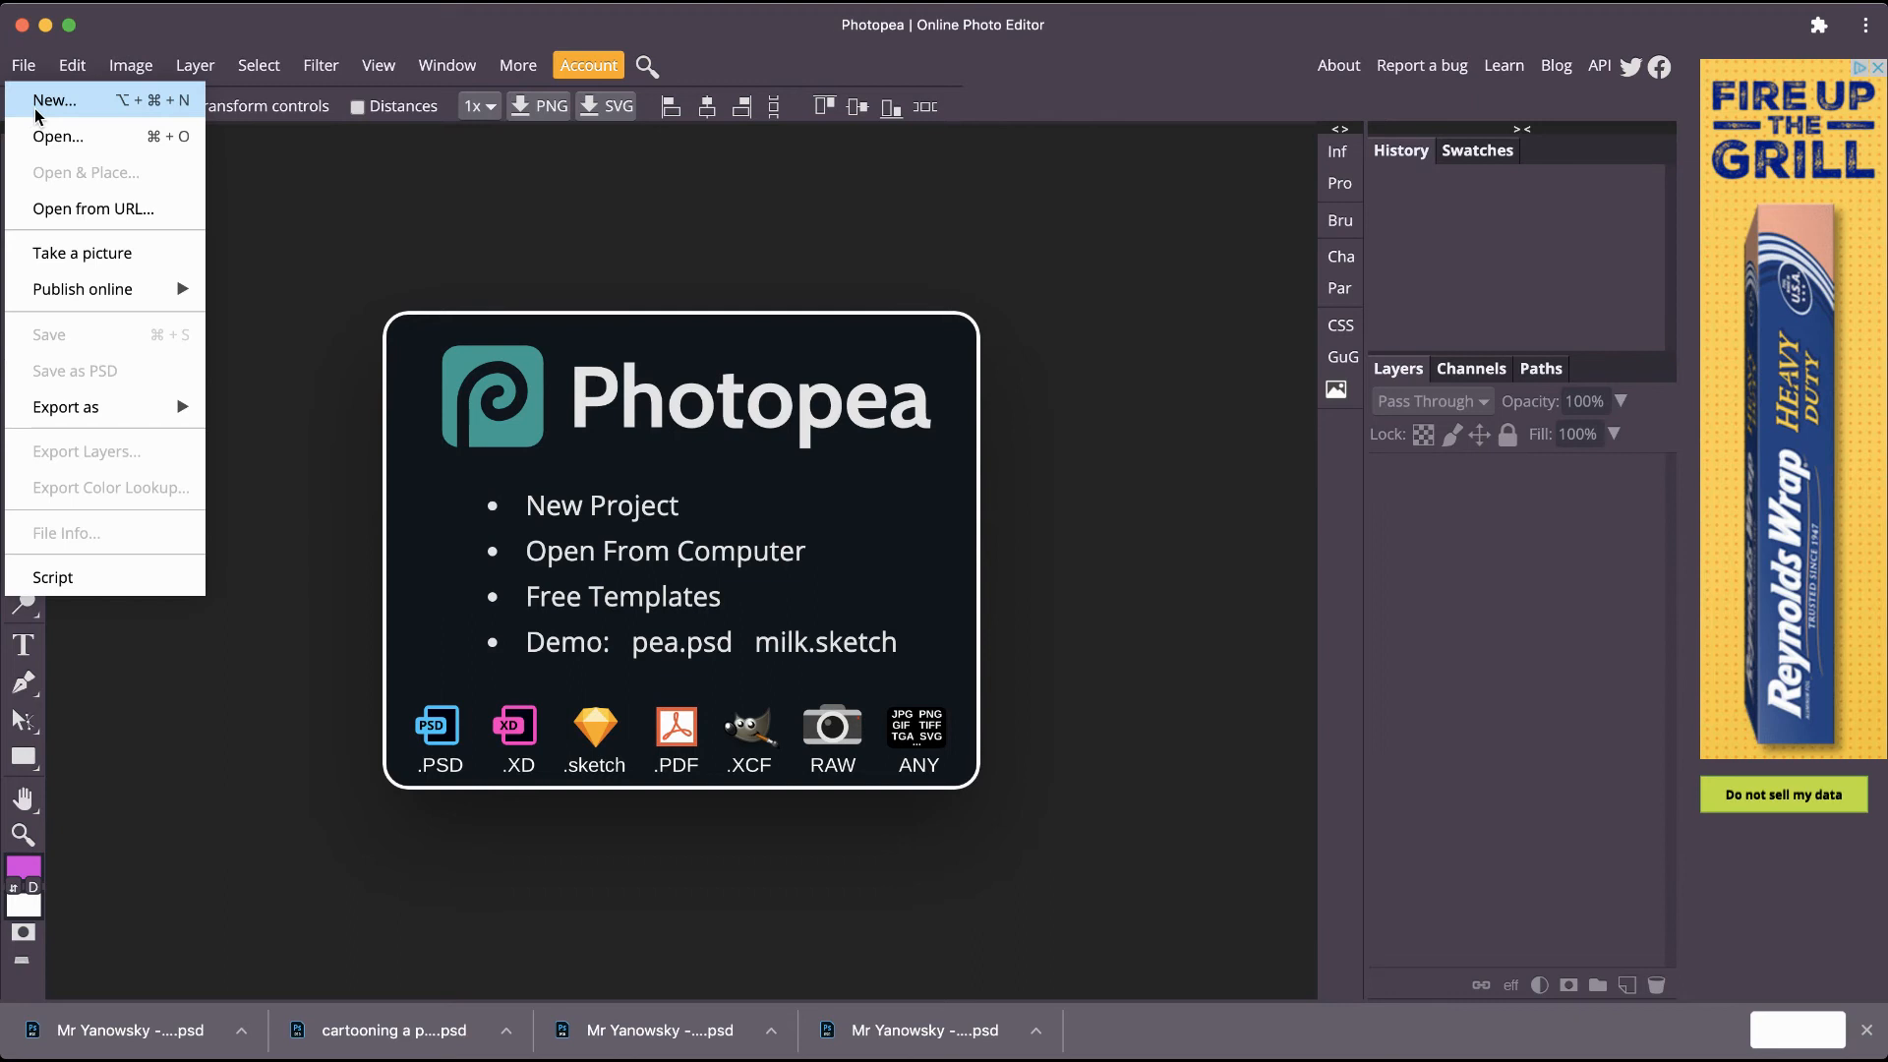
left_click(49, 101)
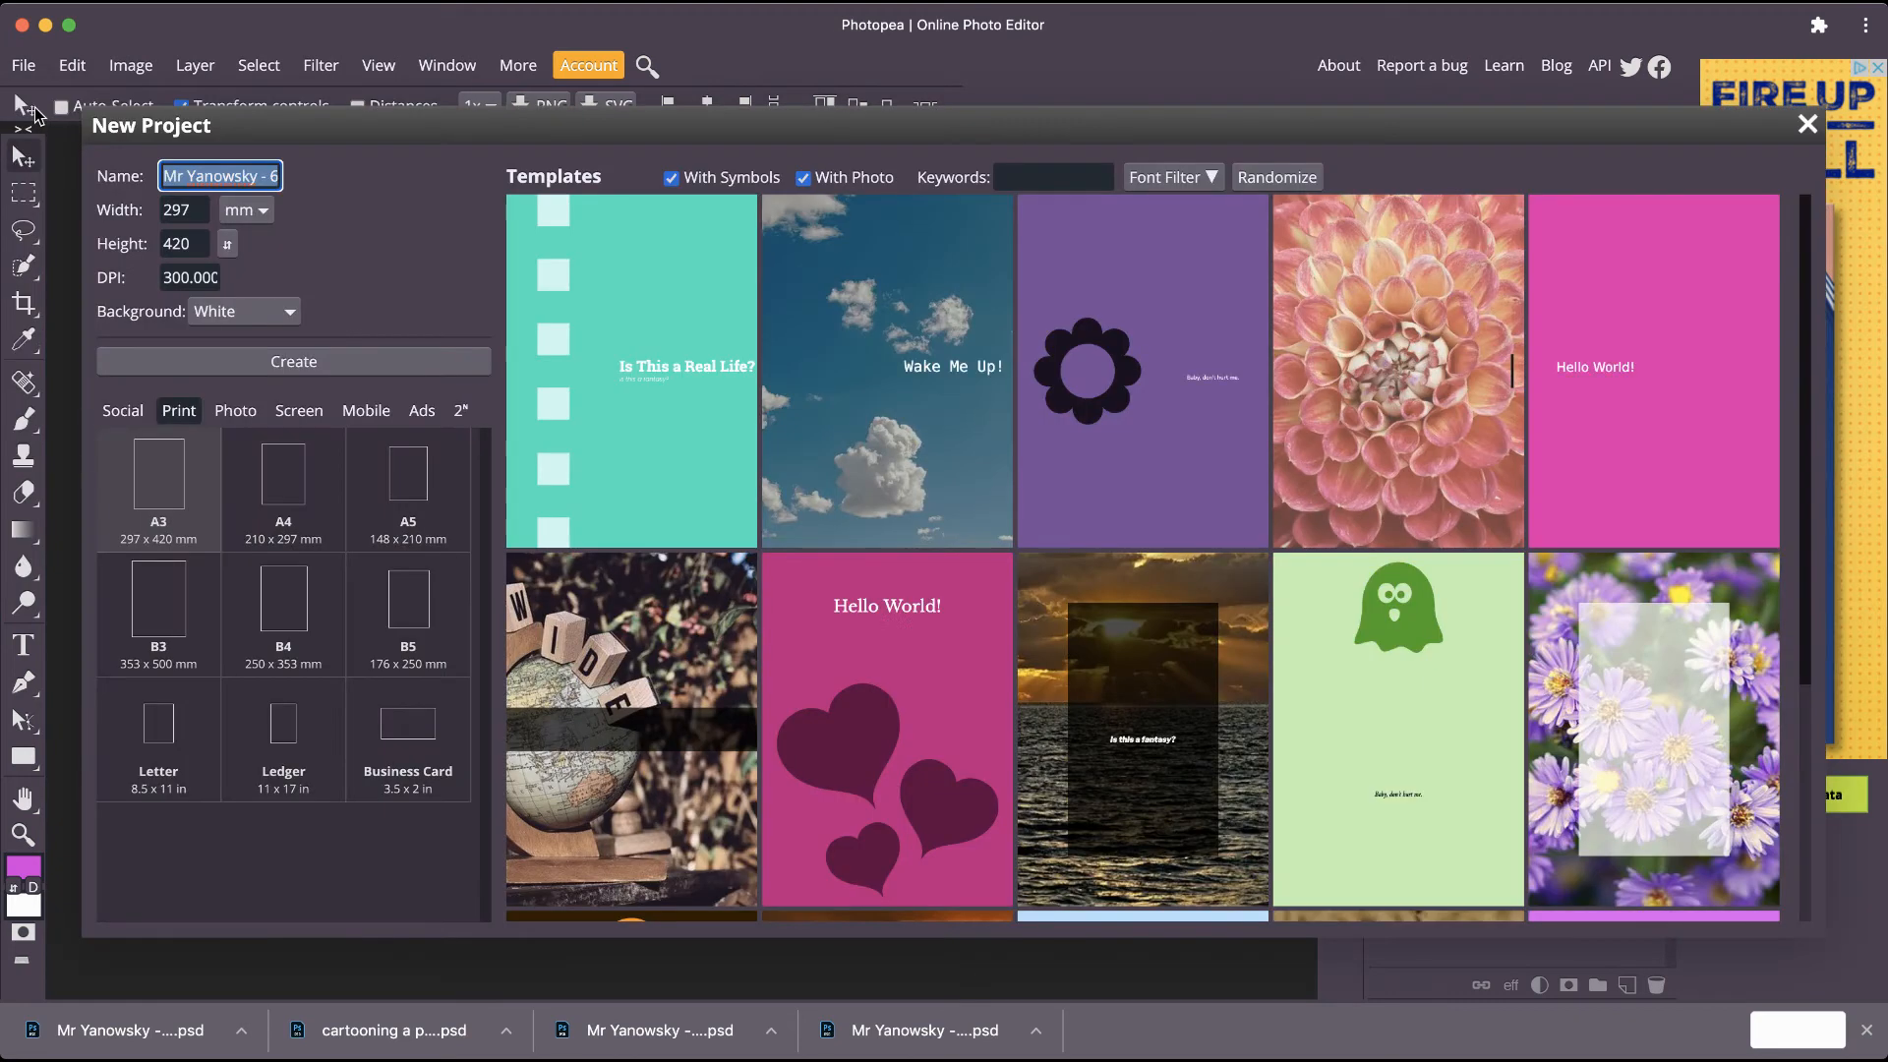
left_click_drag(259, 121, 301, 144)
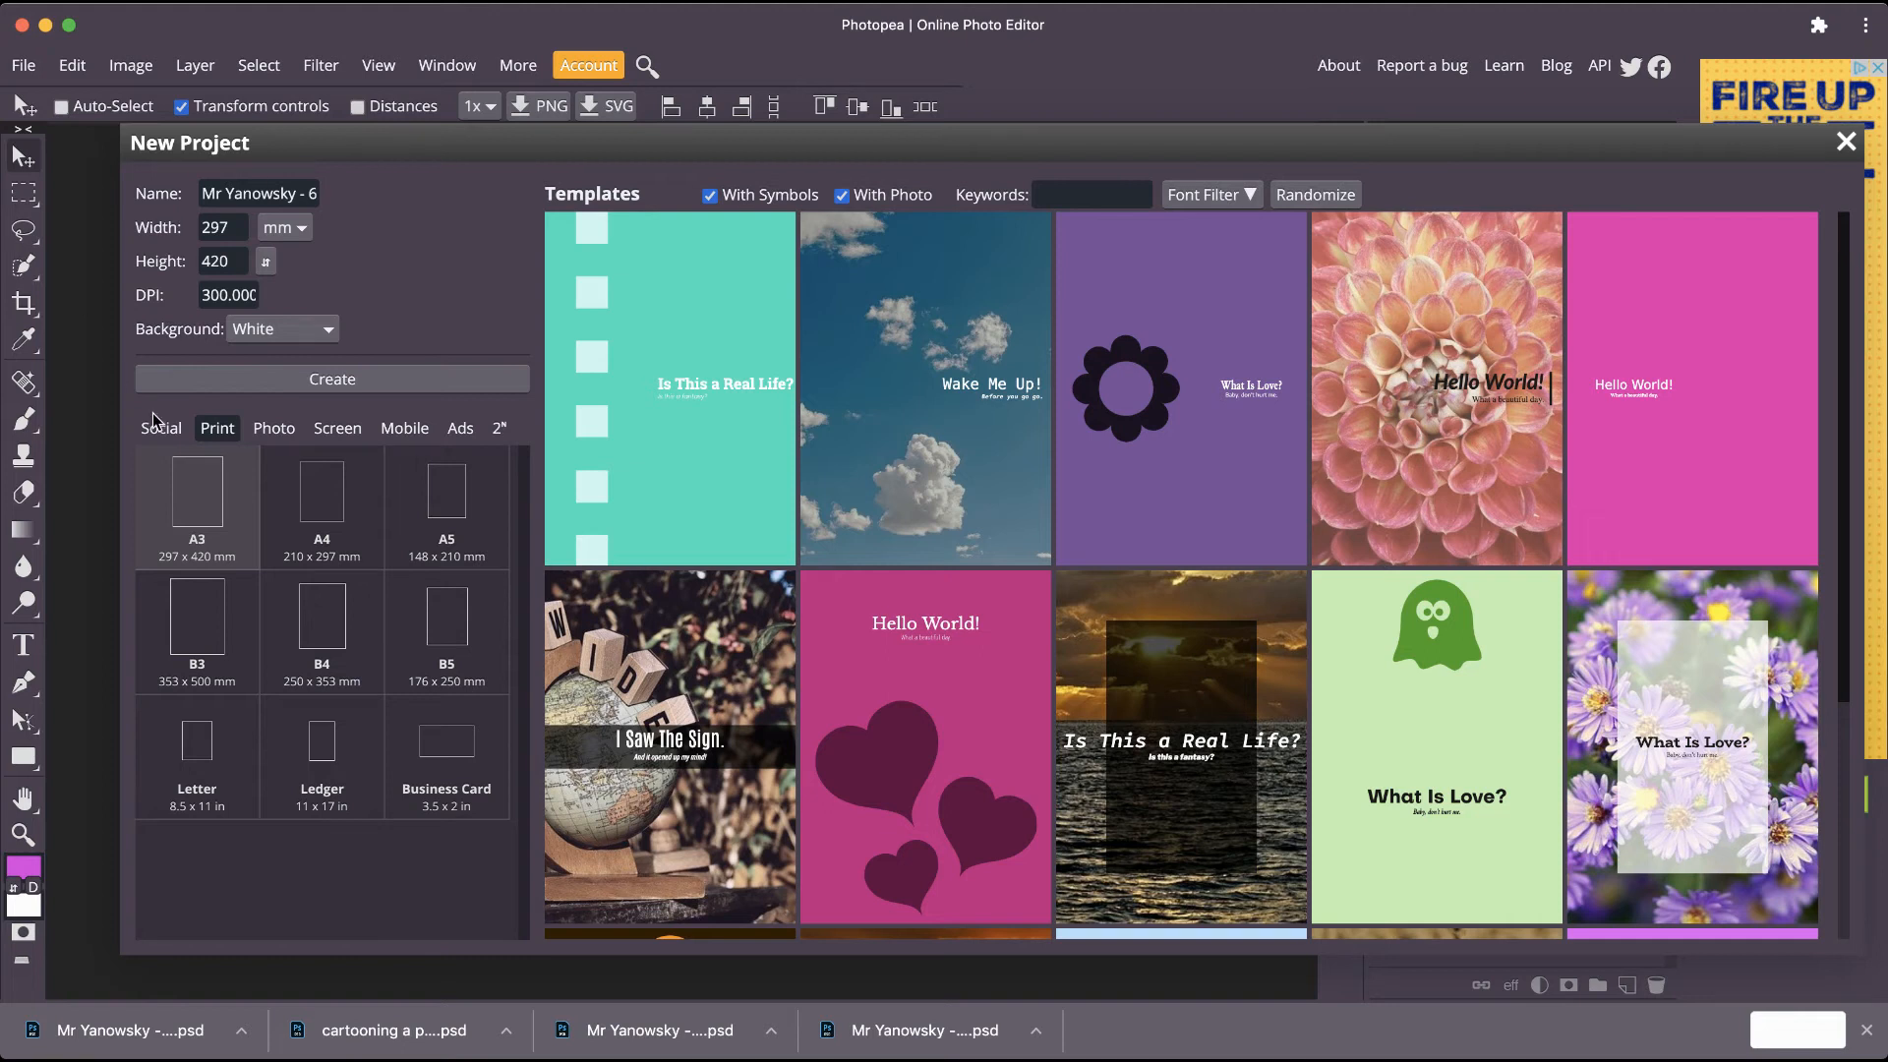
left_click(175, 433)
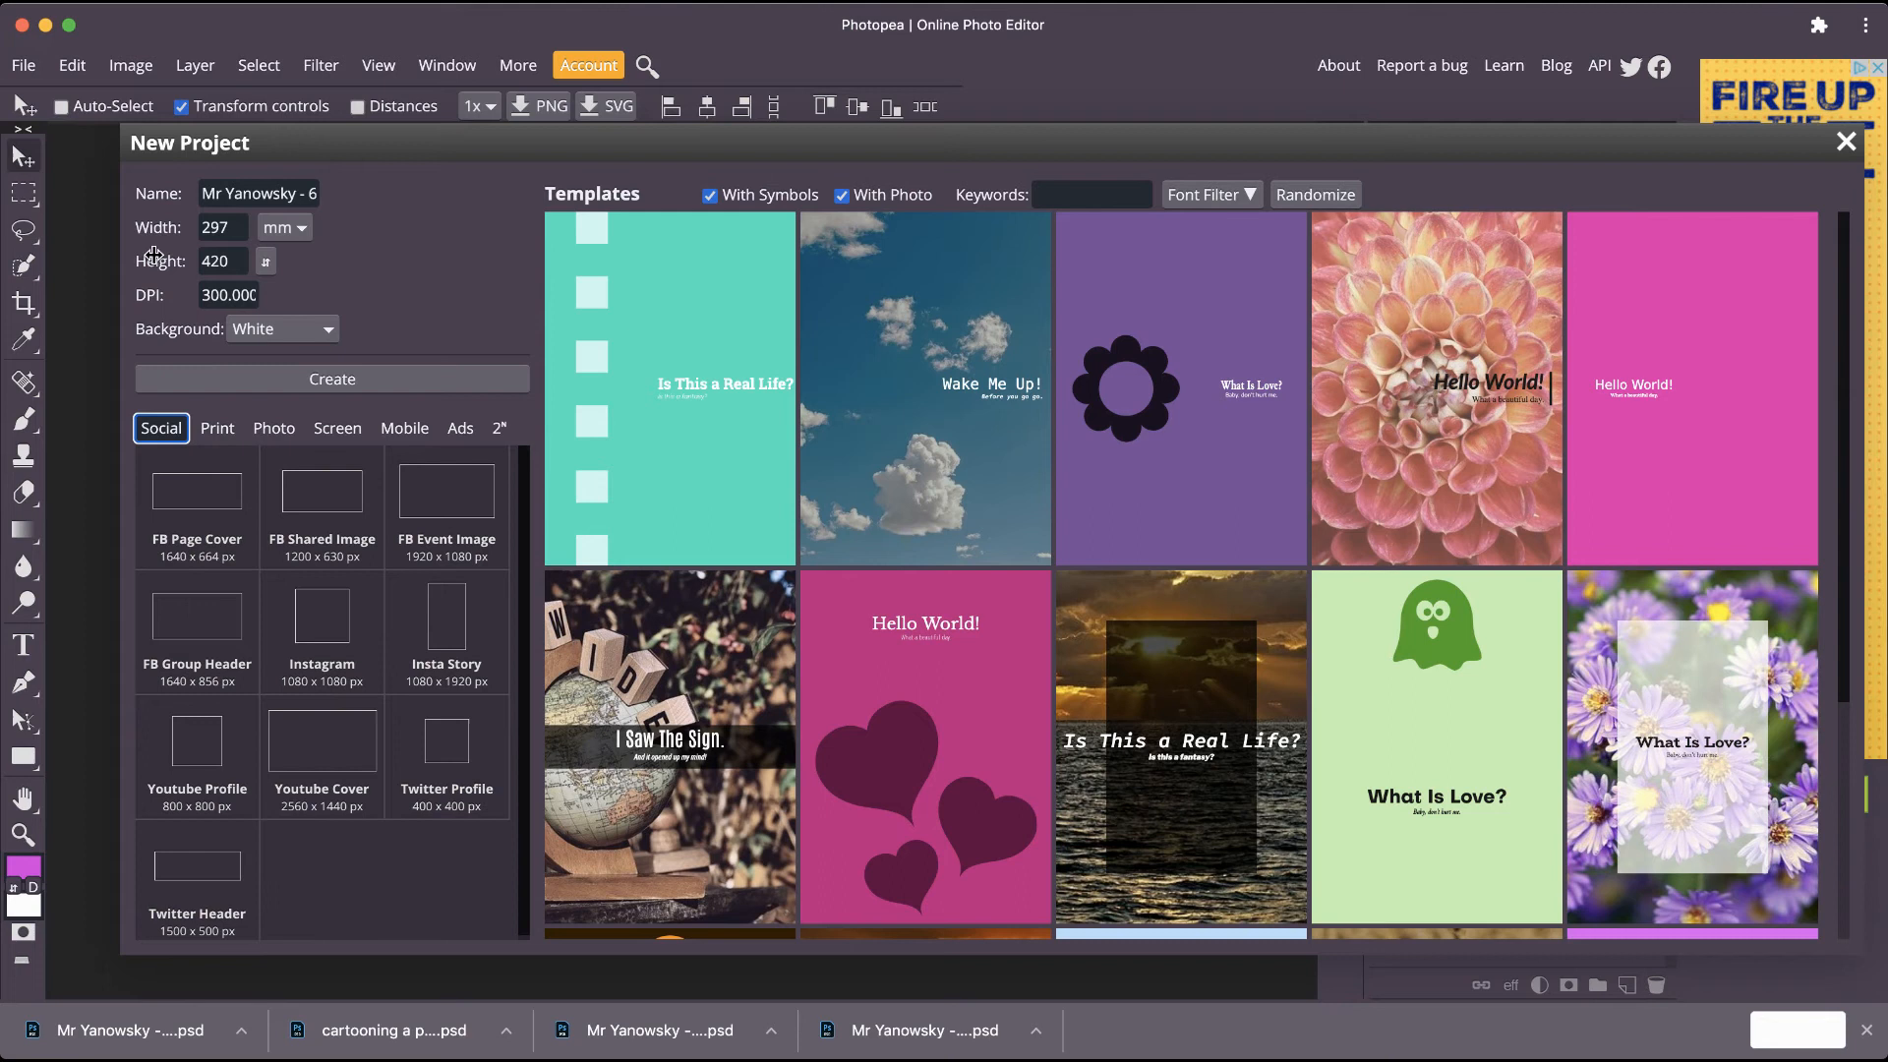
left_click(216, 430)
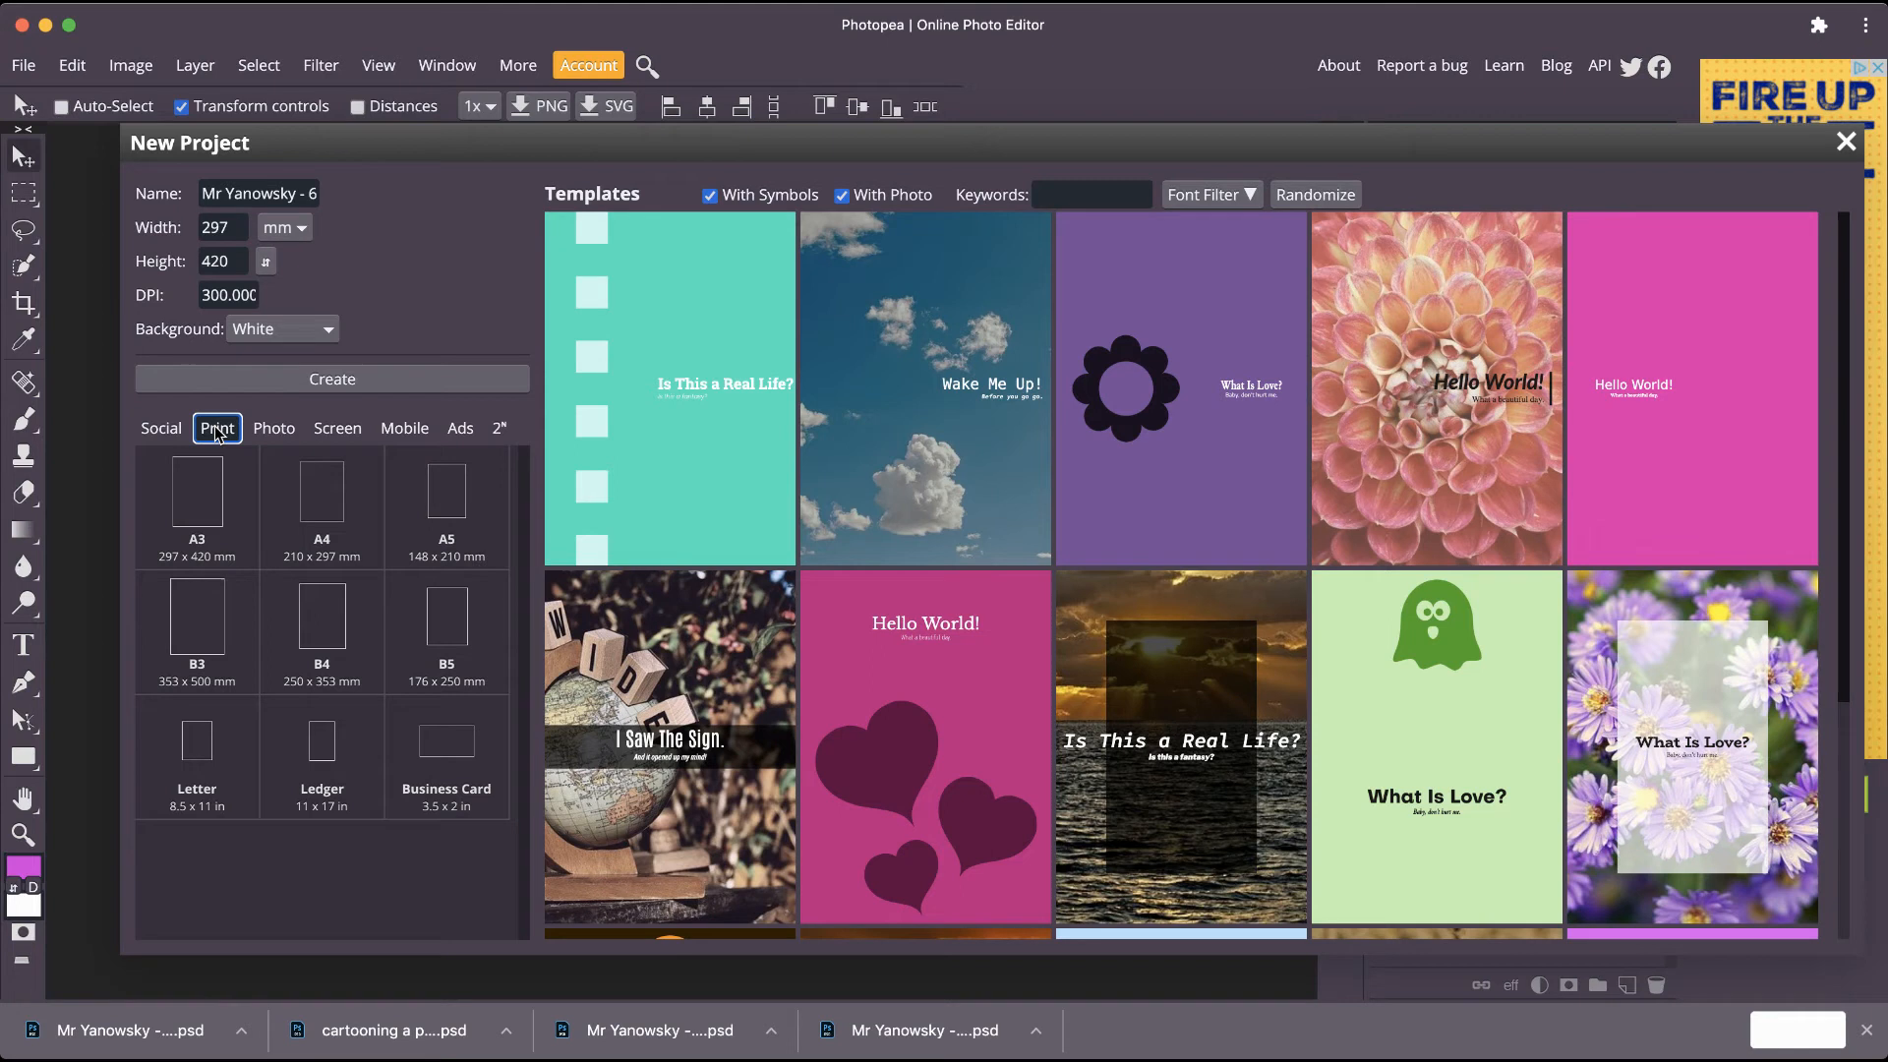
left_click(213, 504)
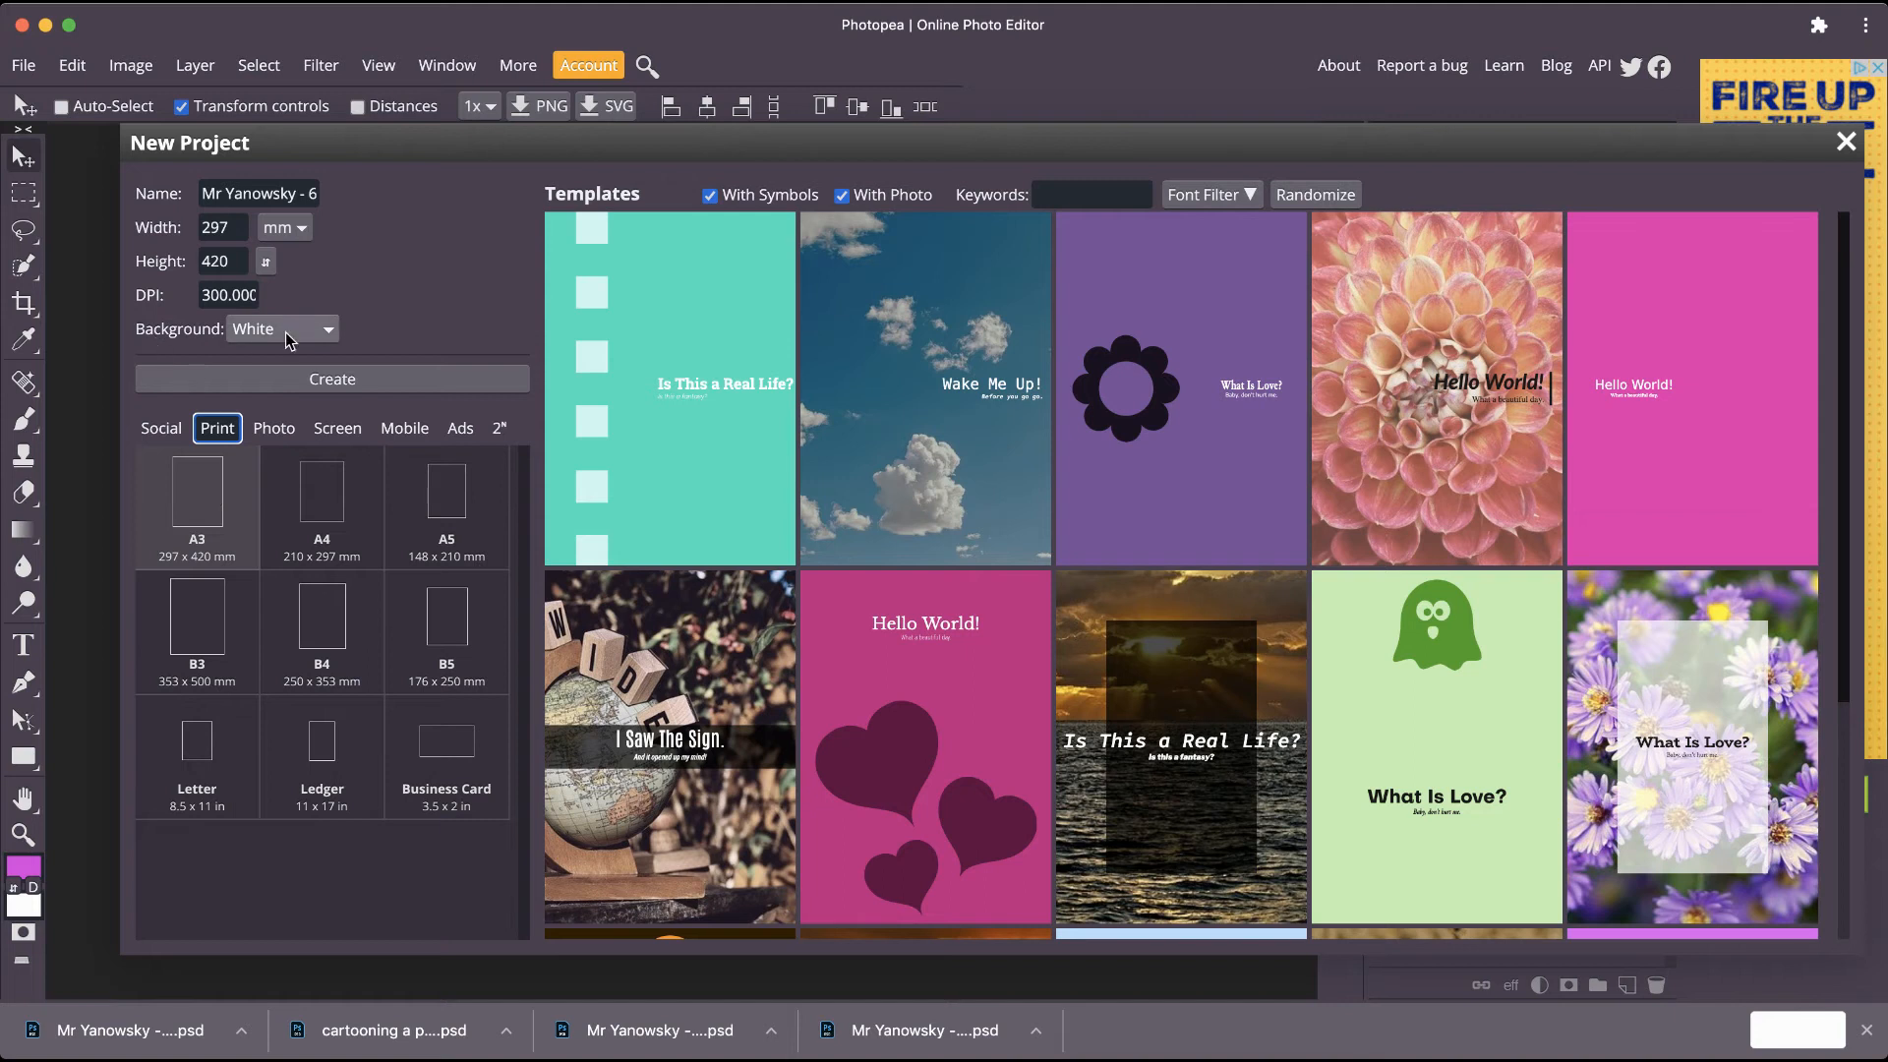
Change the number at the end of the project name to 3 and create the document.
left_click(263, 193)
left_click_drag(200, 193, 325, 203)
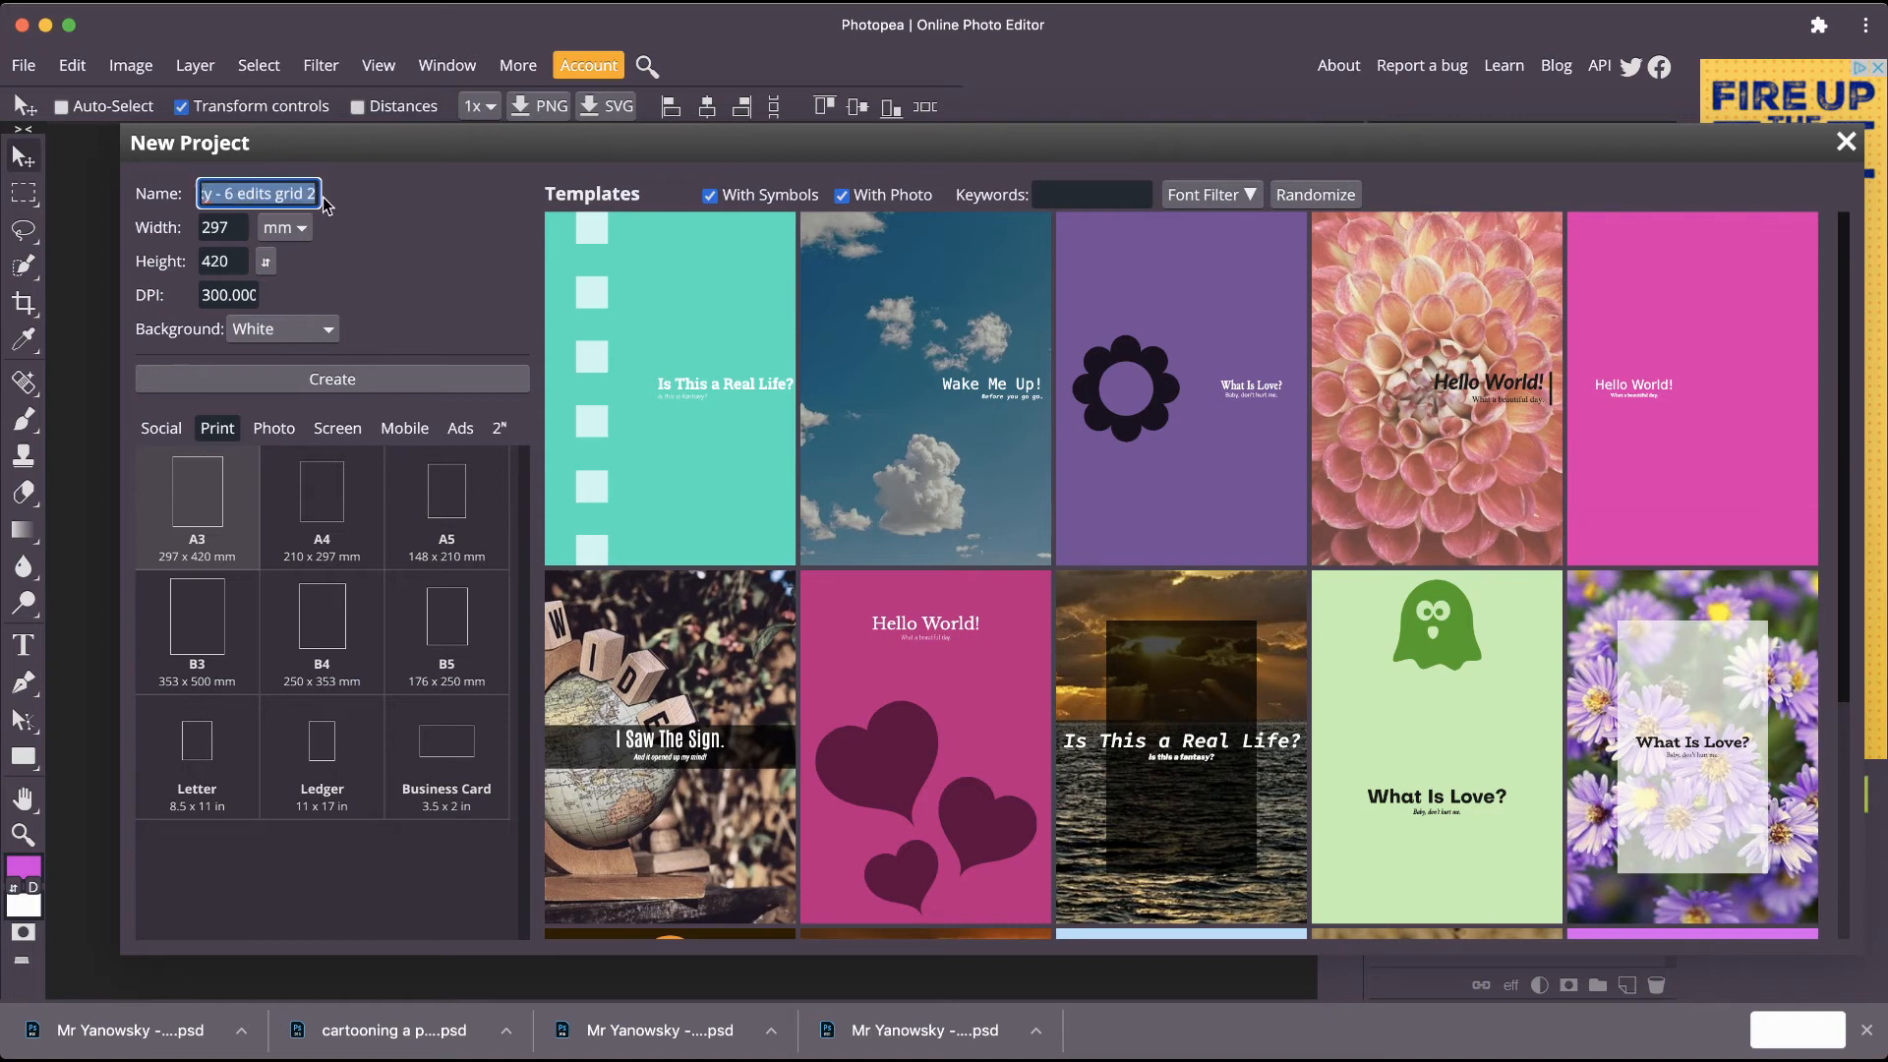
left_click(309, 195)
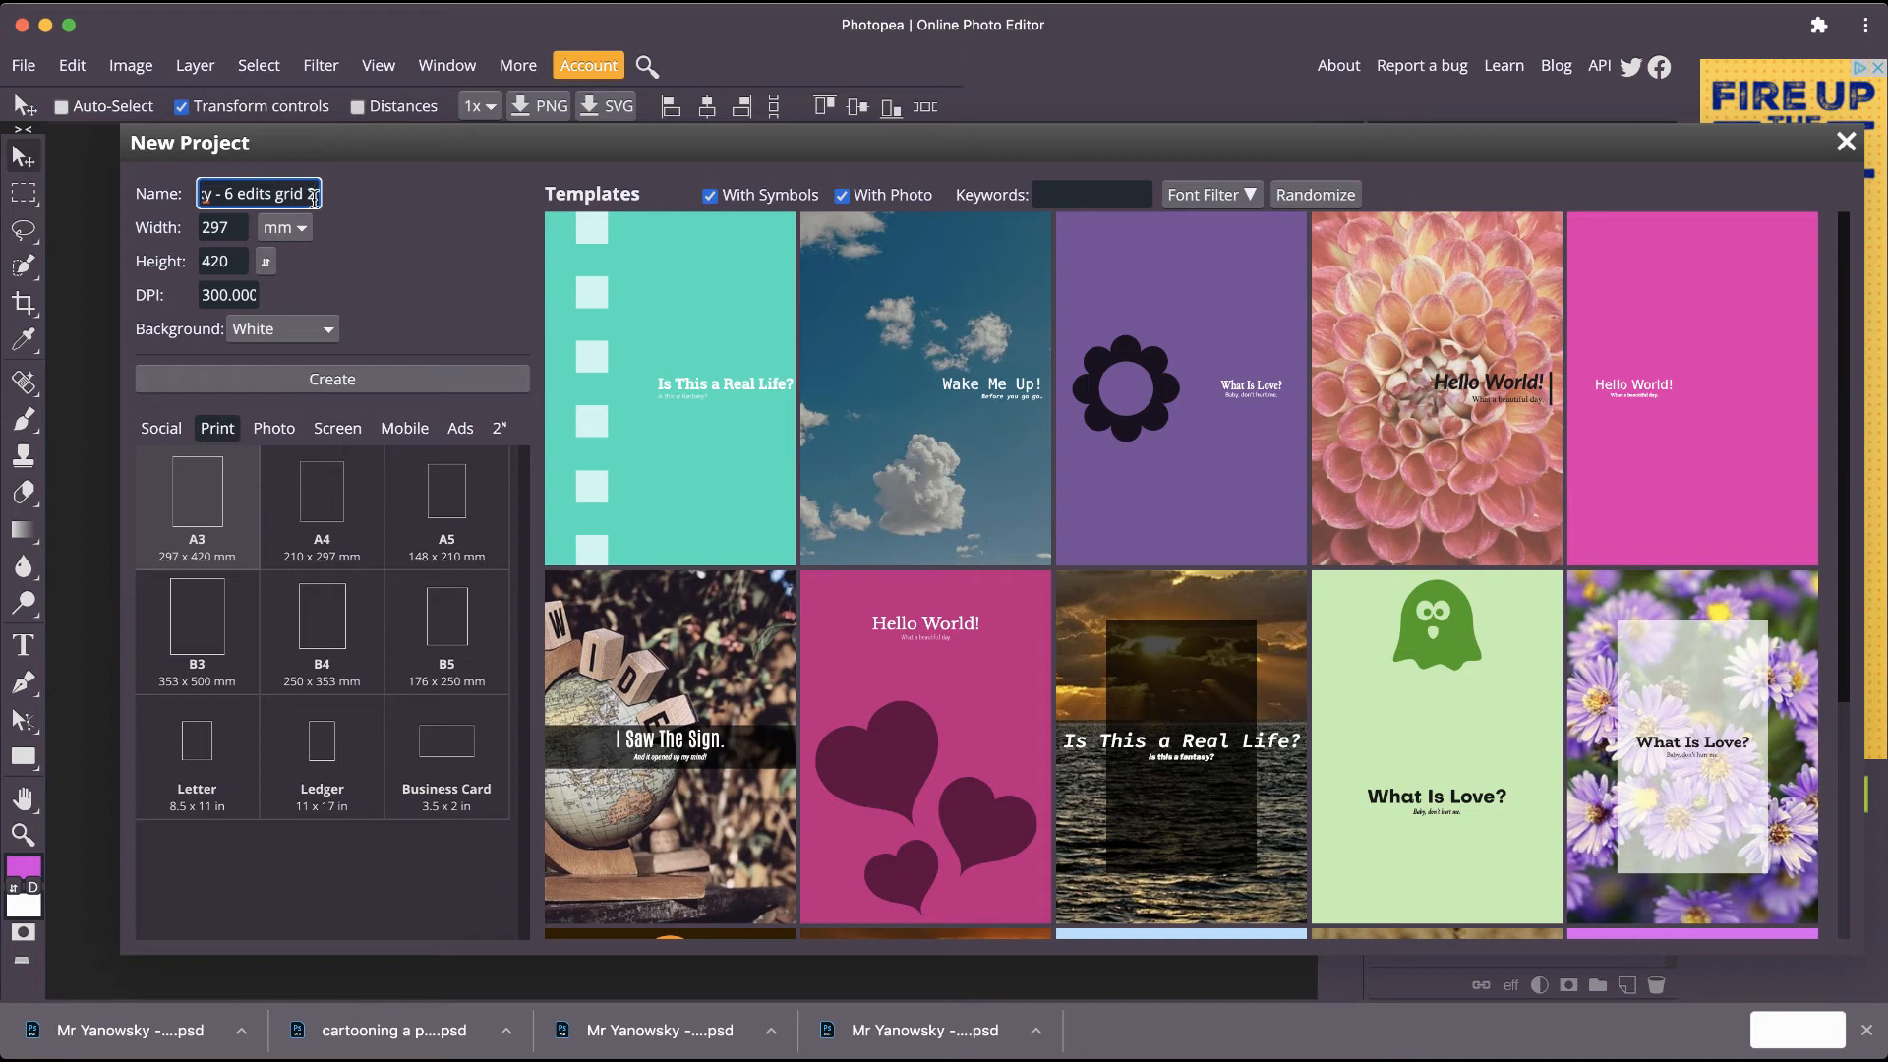
left_click_drag(316, 195, 309, 197)
key("BackSpace")
type("3")
left_click(380, 379)
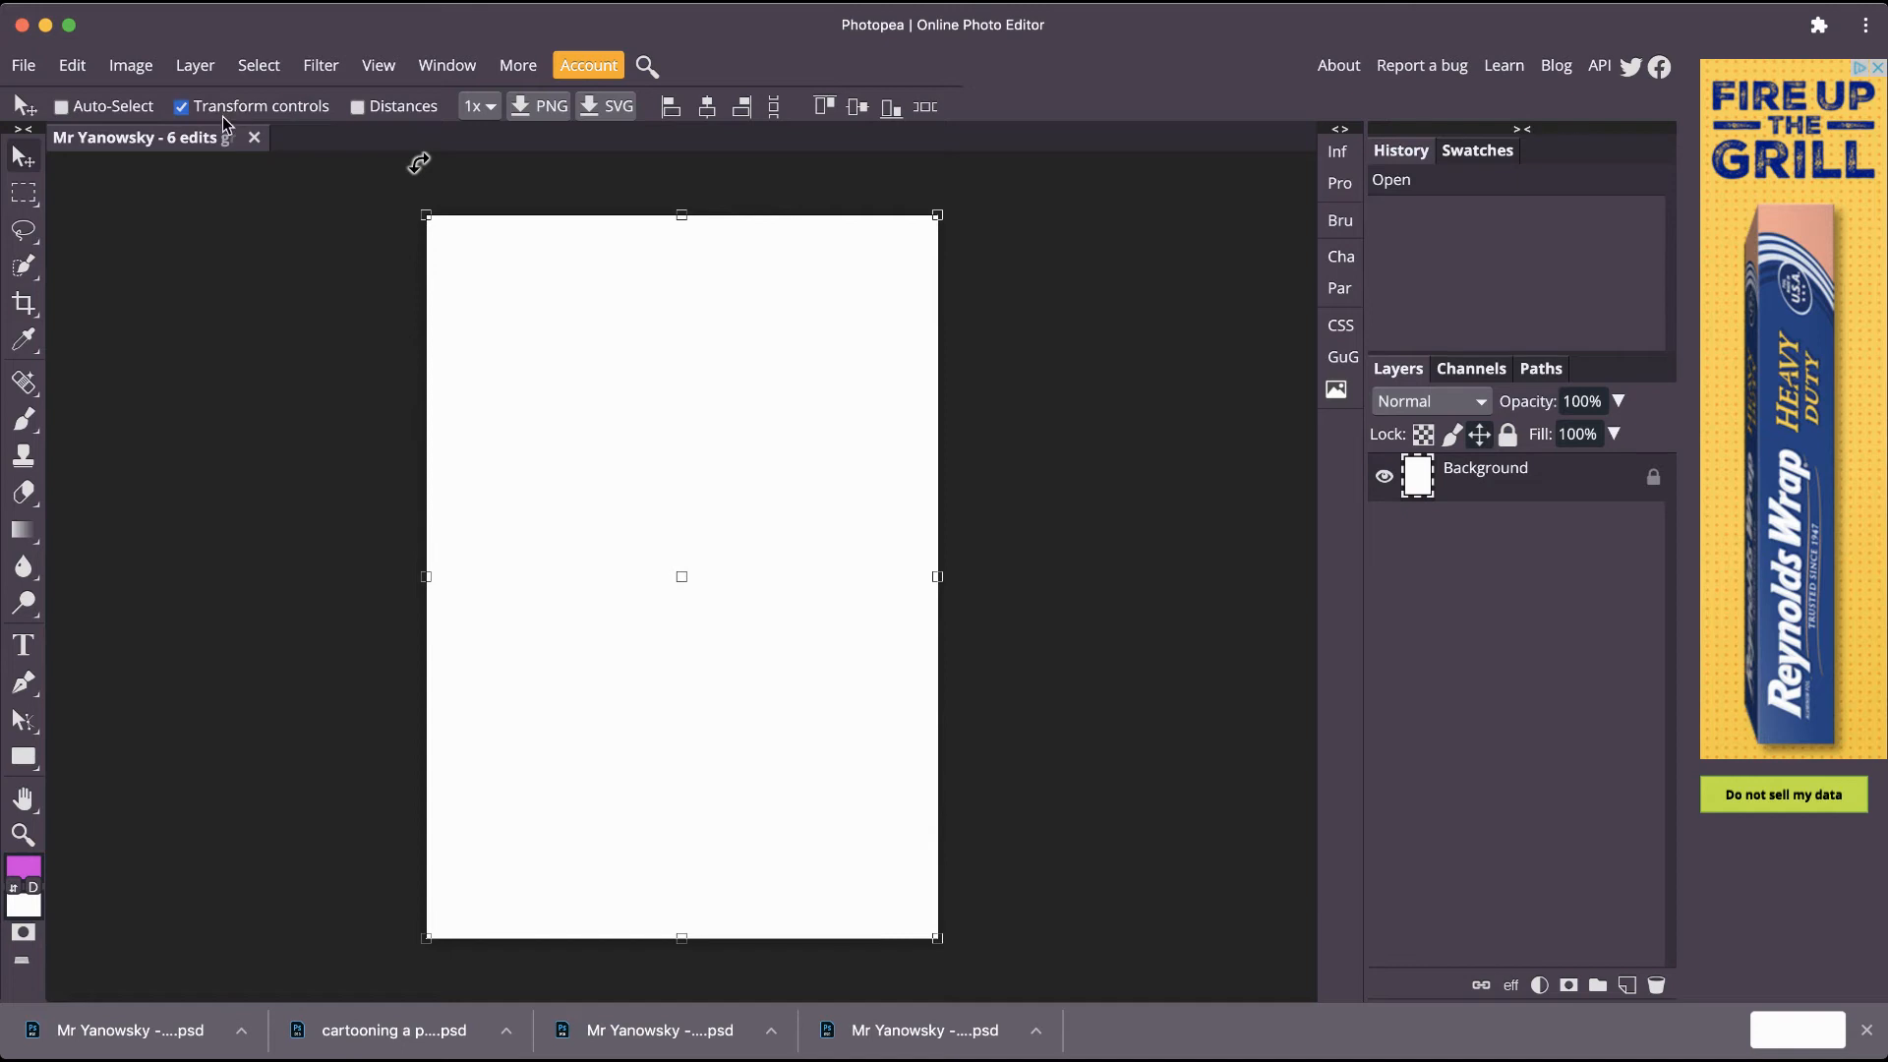
Turn off the transform controls and draw an orange-red rectangle about 1665 × 1303 px near the page's upper-left corner.
left_click(183, 107)
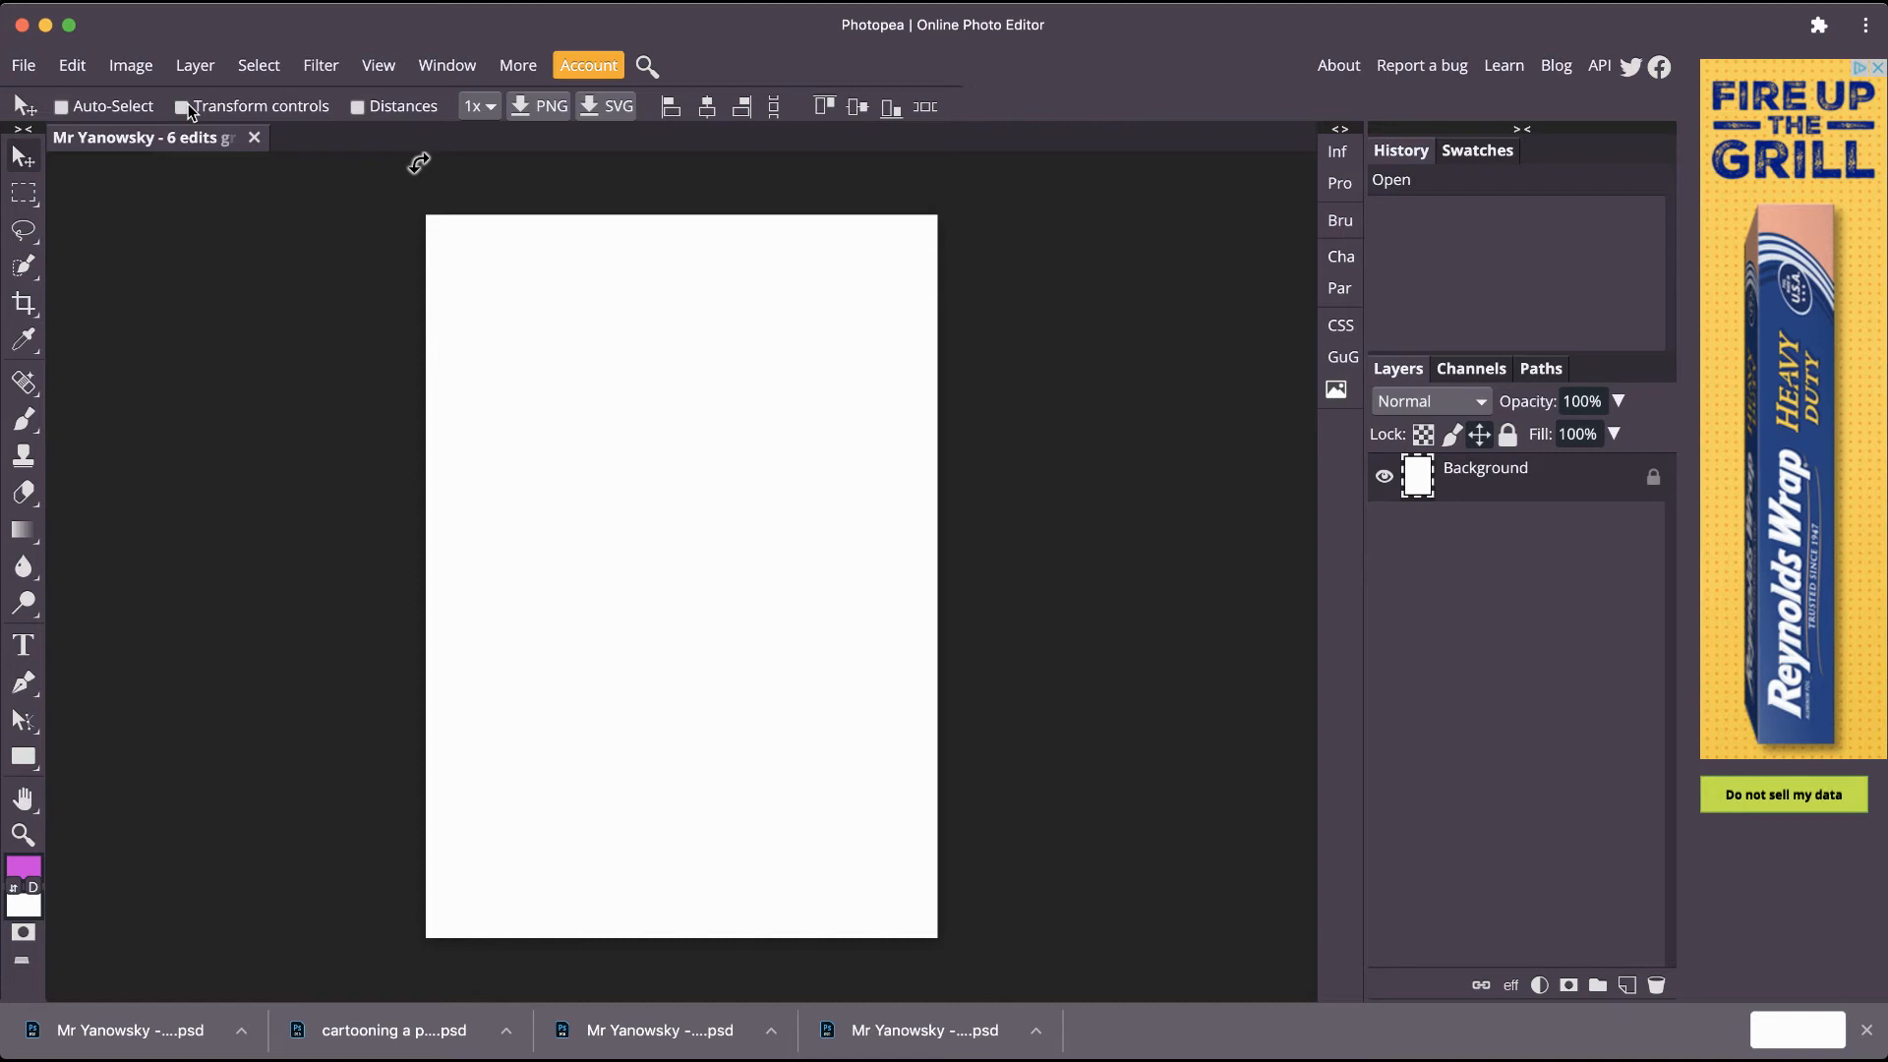
left_click(26, 762)
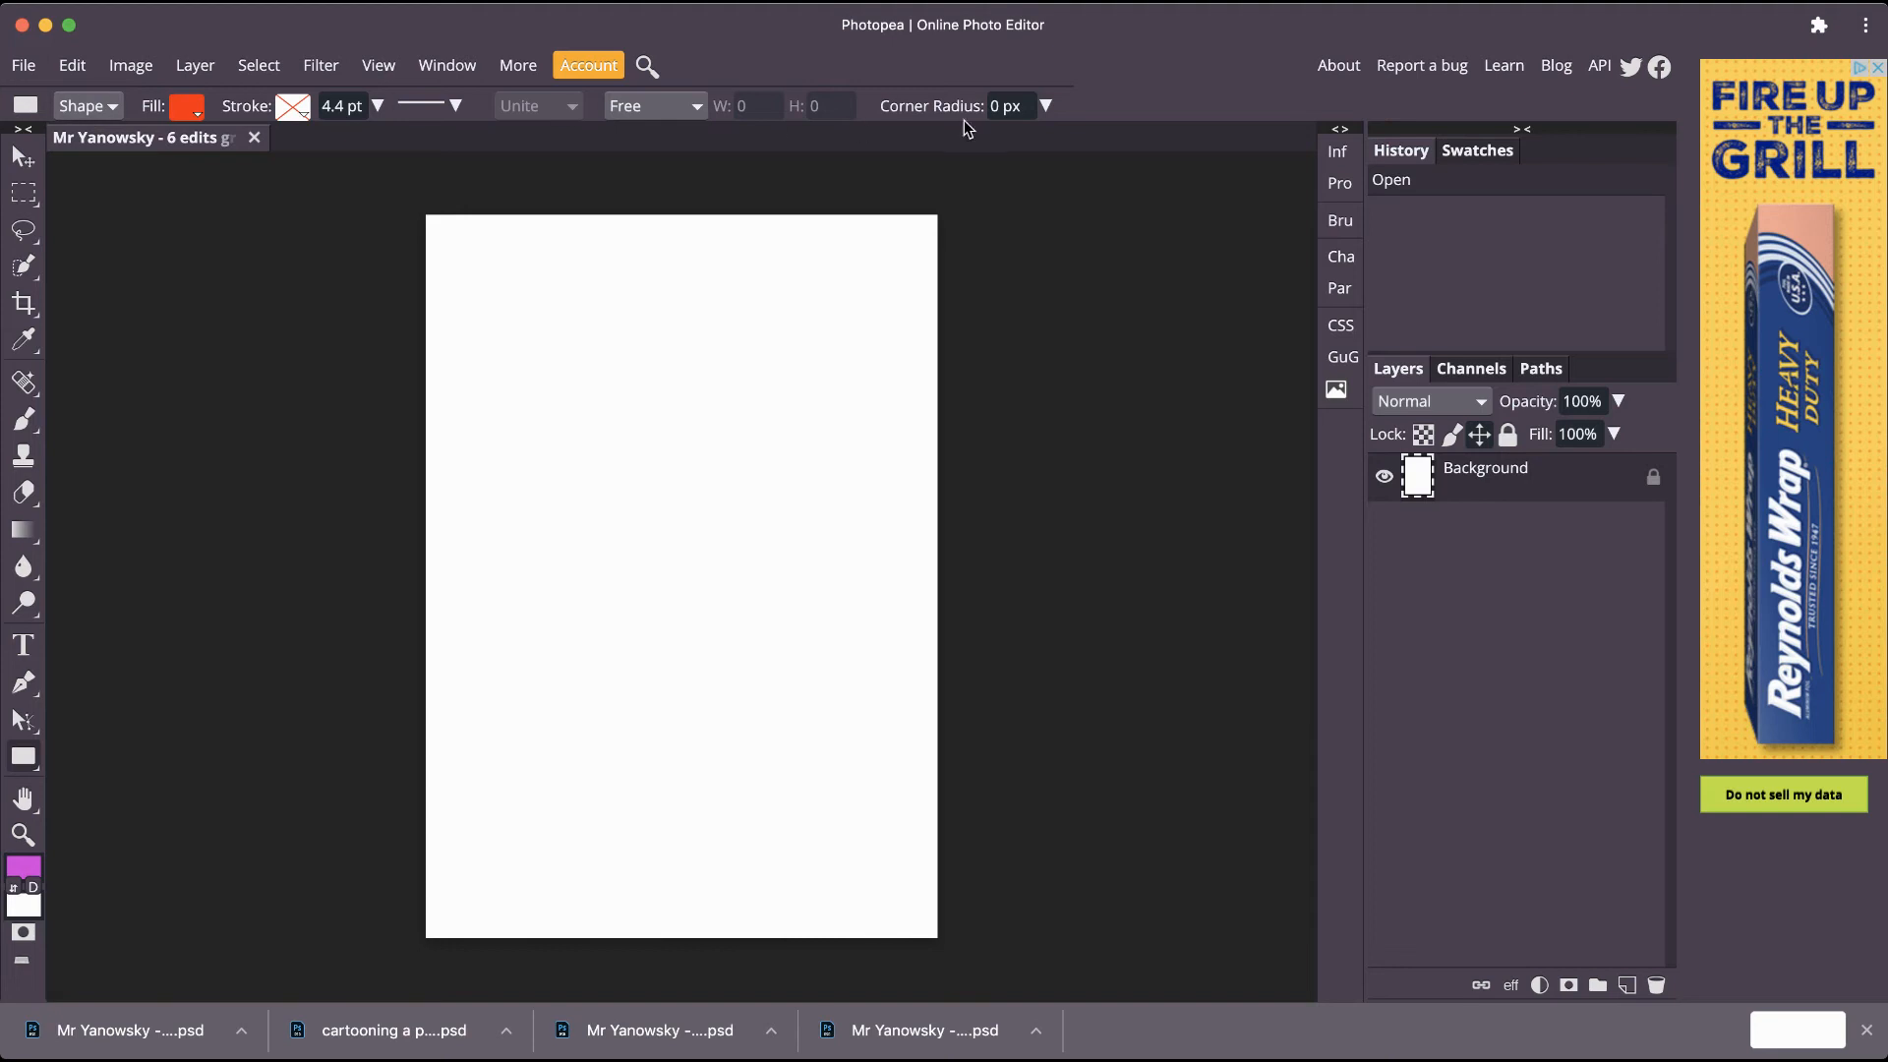
right_click(33, 764)
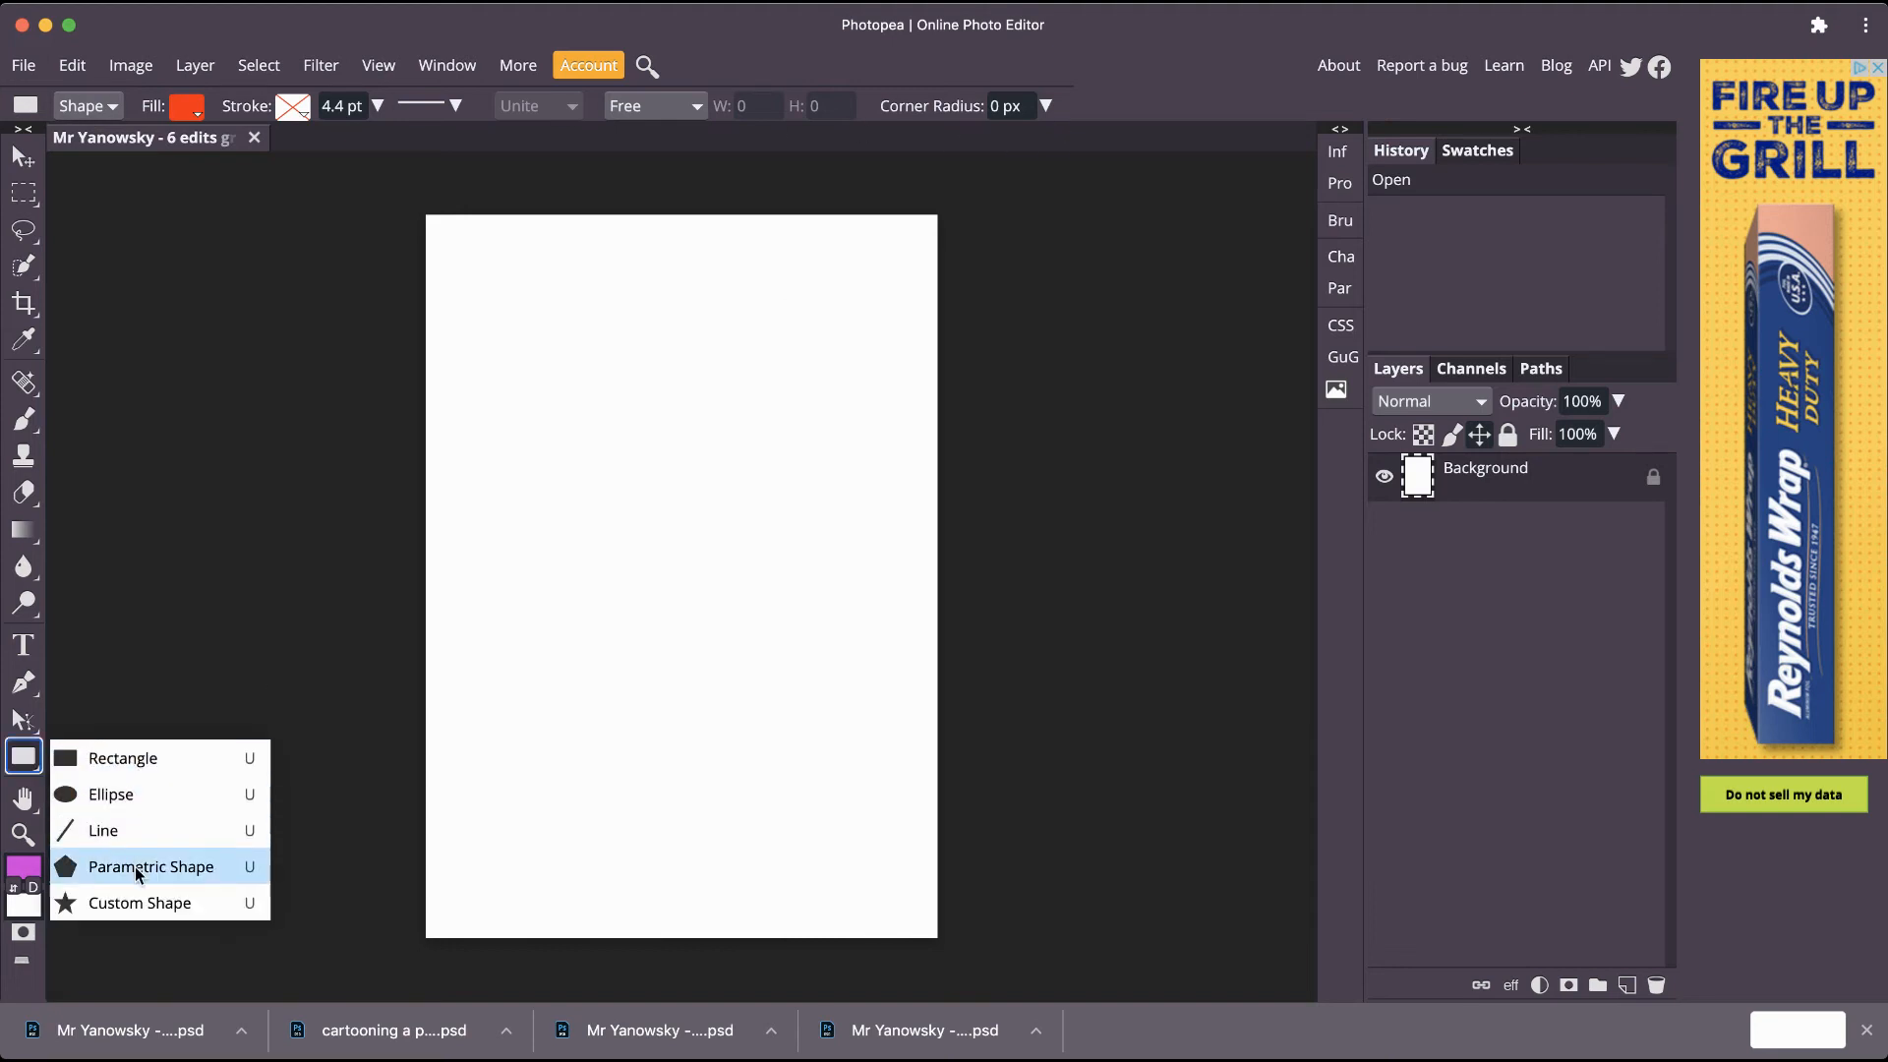
left_click(134, 760)
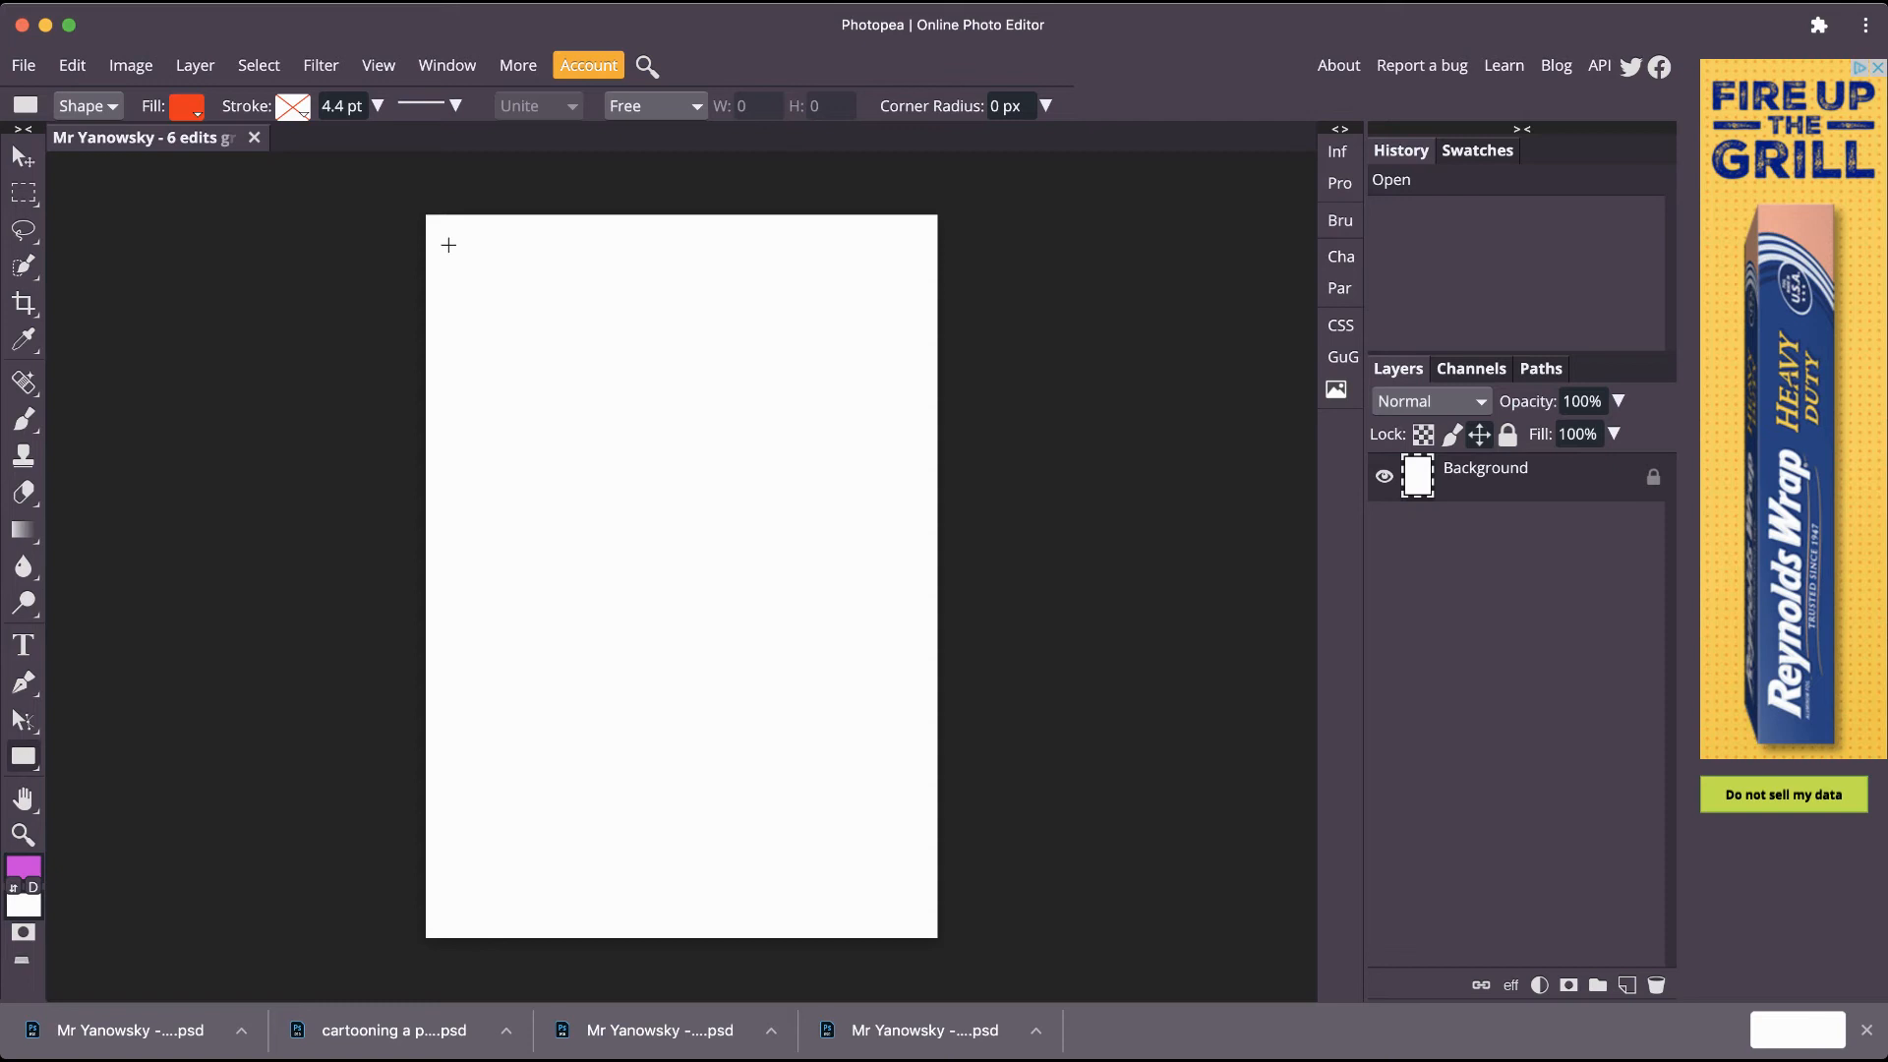
left_click_drag(453, 245, 696, 434)
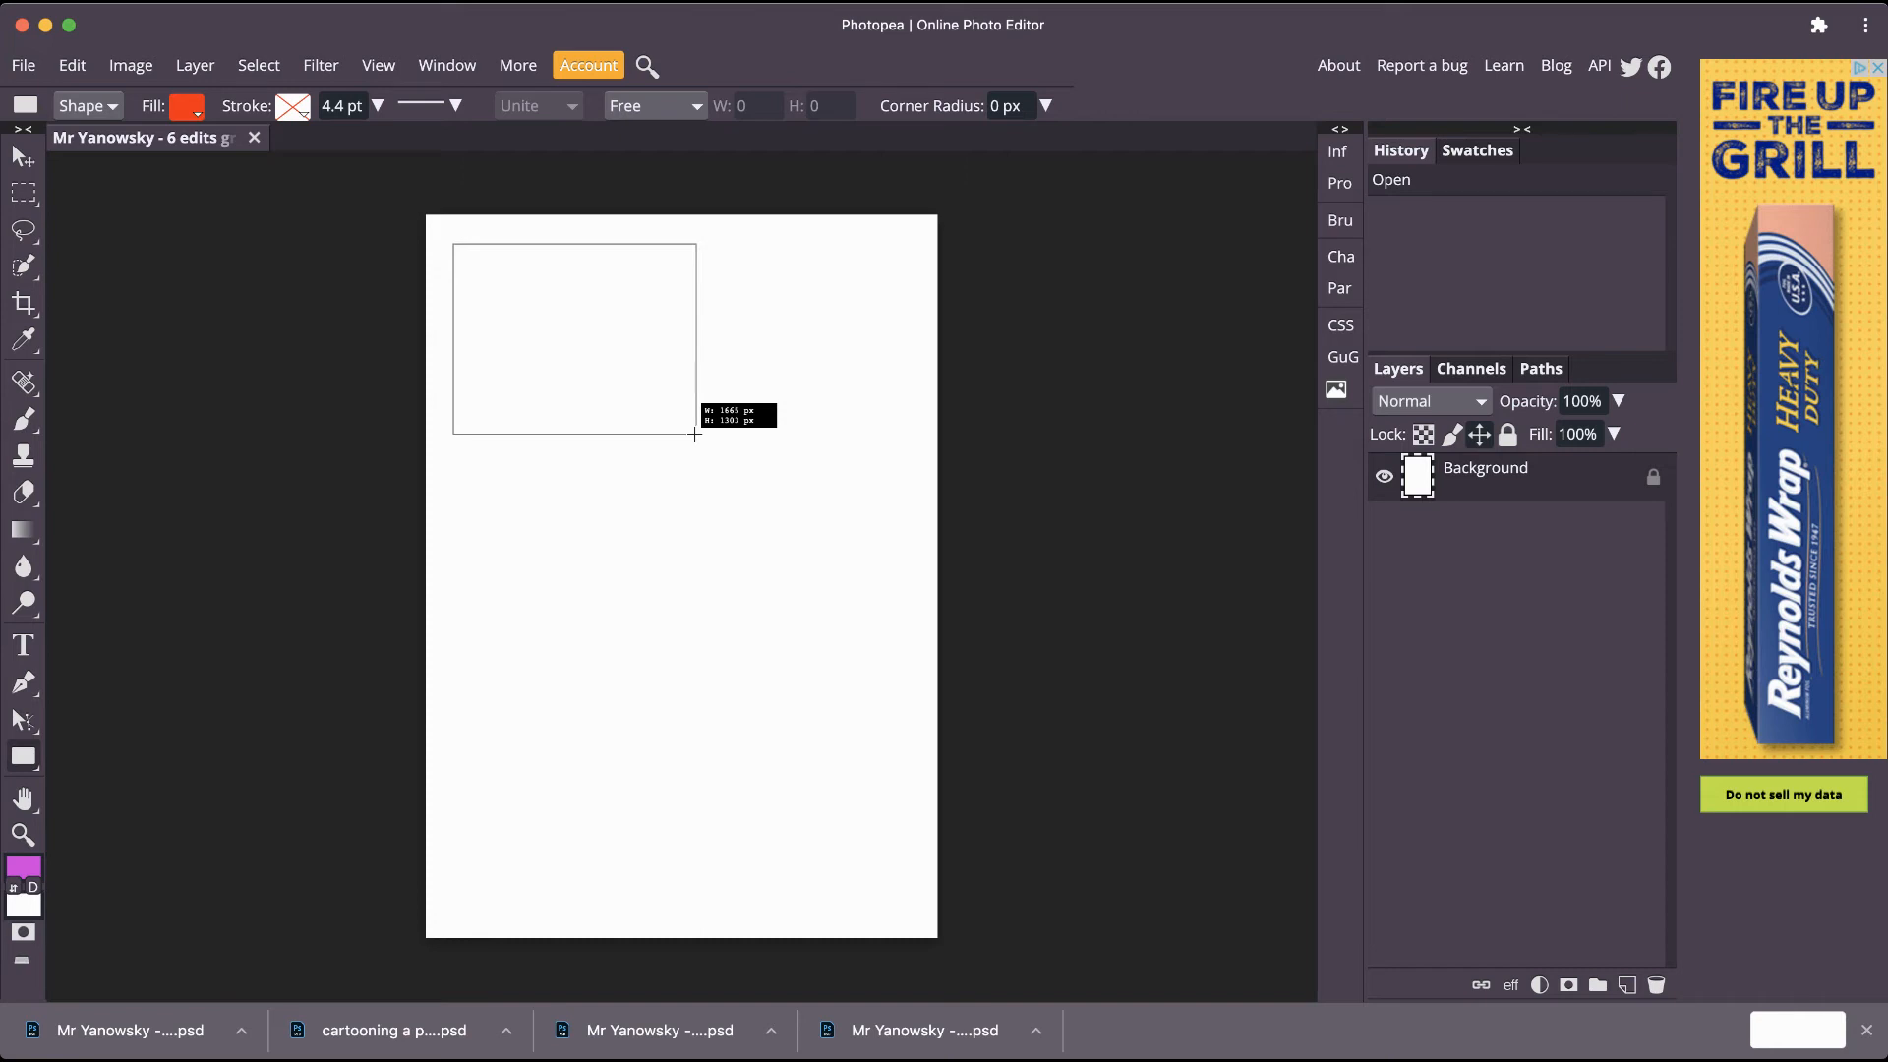
left_click_drag(694, 434, 694, 433)
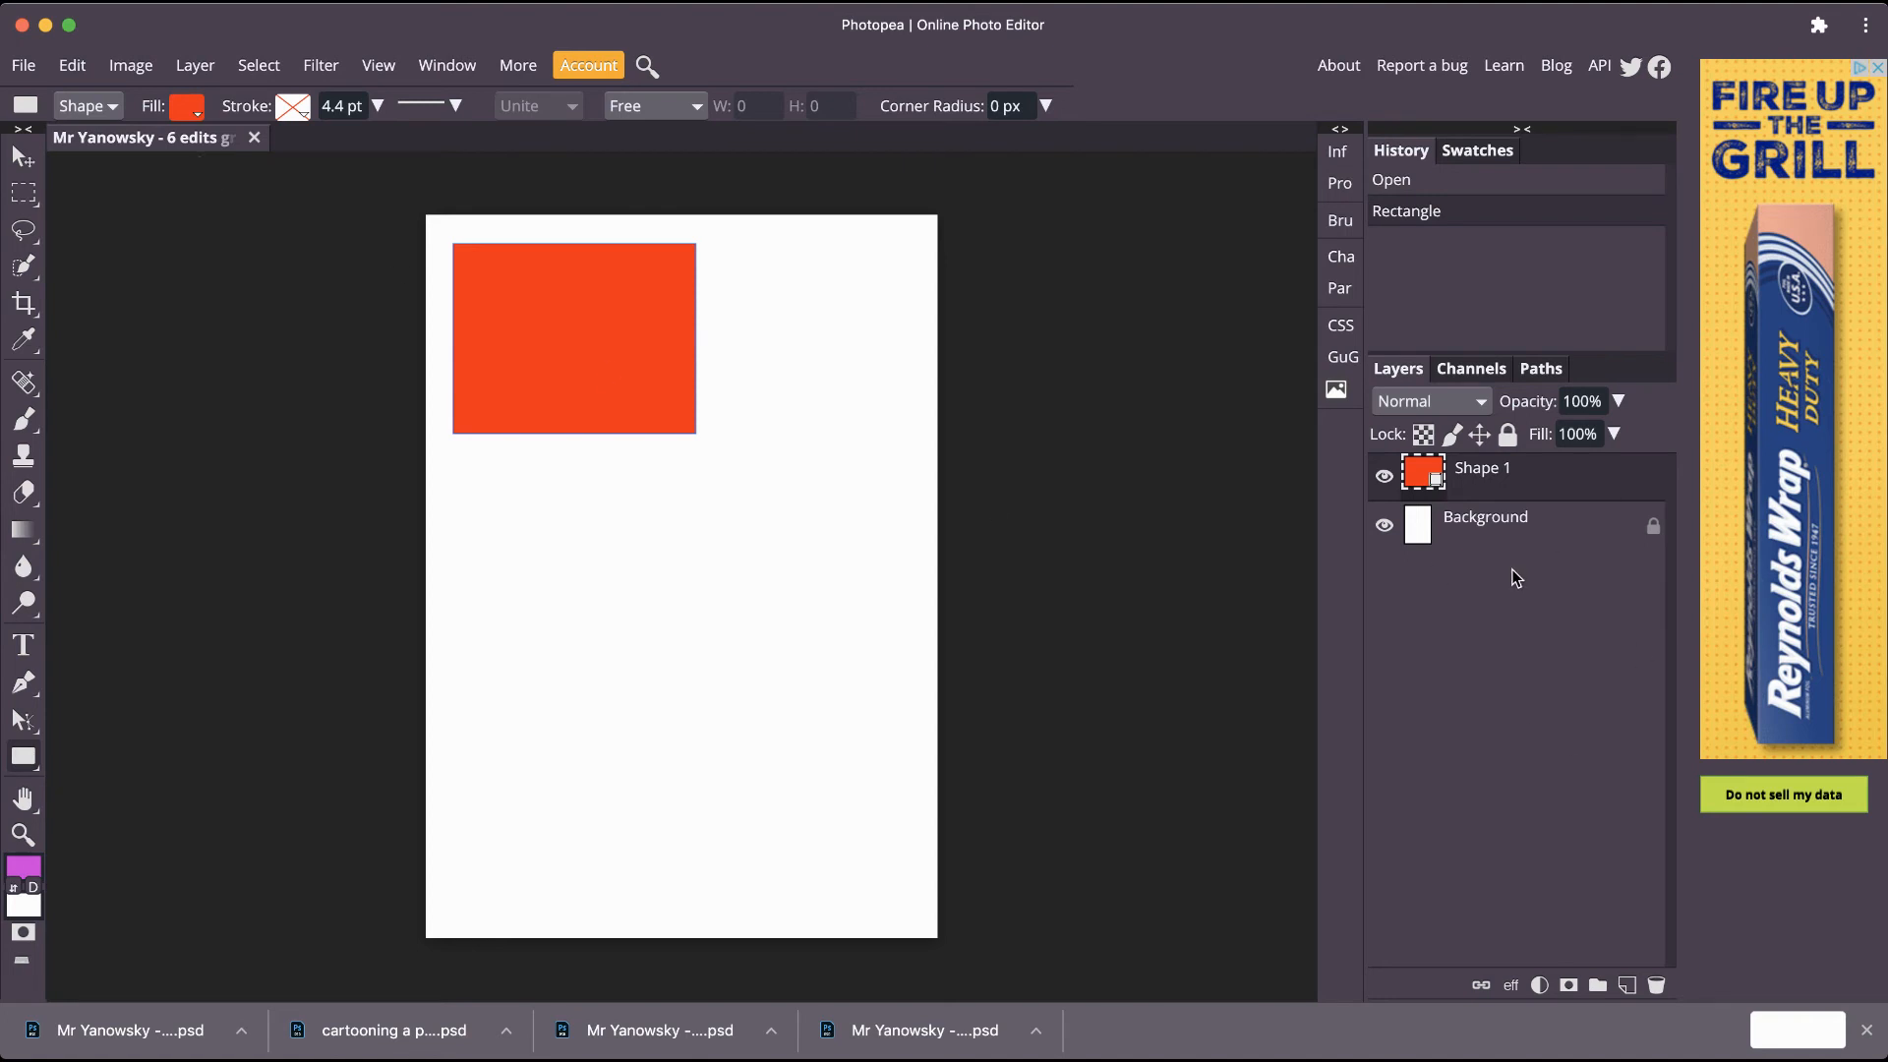
Place the IMG_1710 photo in the document, scaled to about 56.1% and positioned to cover the orange rectangle.
left_click(25, 66)
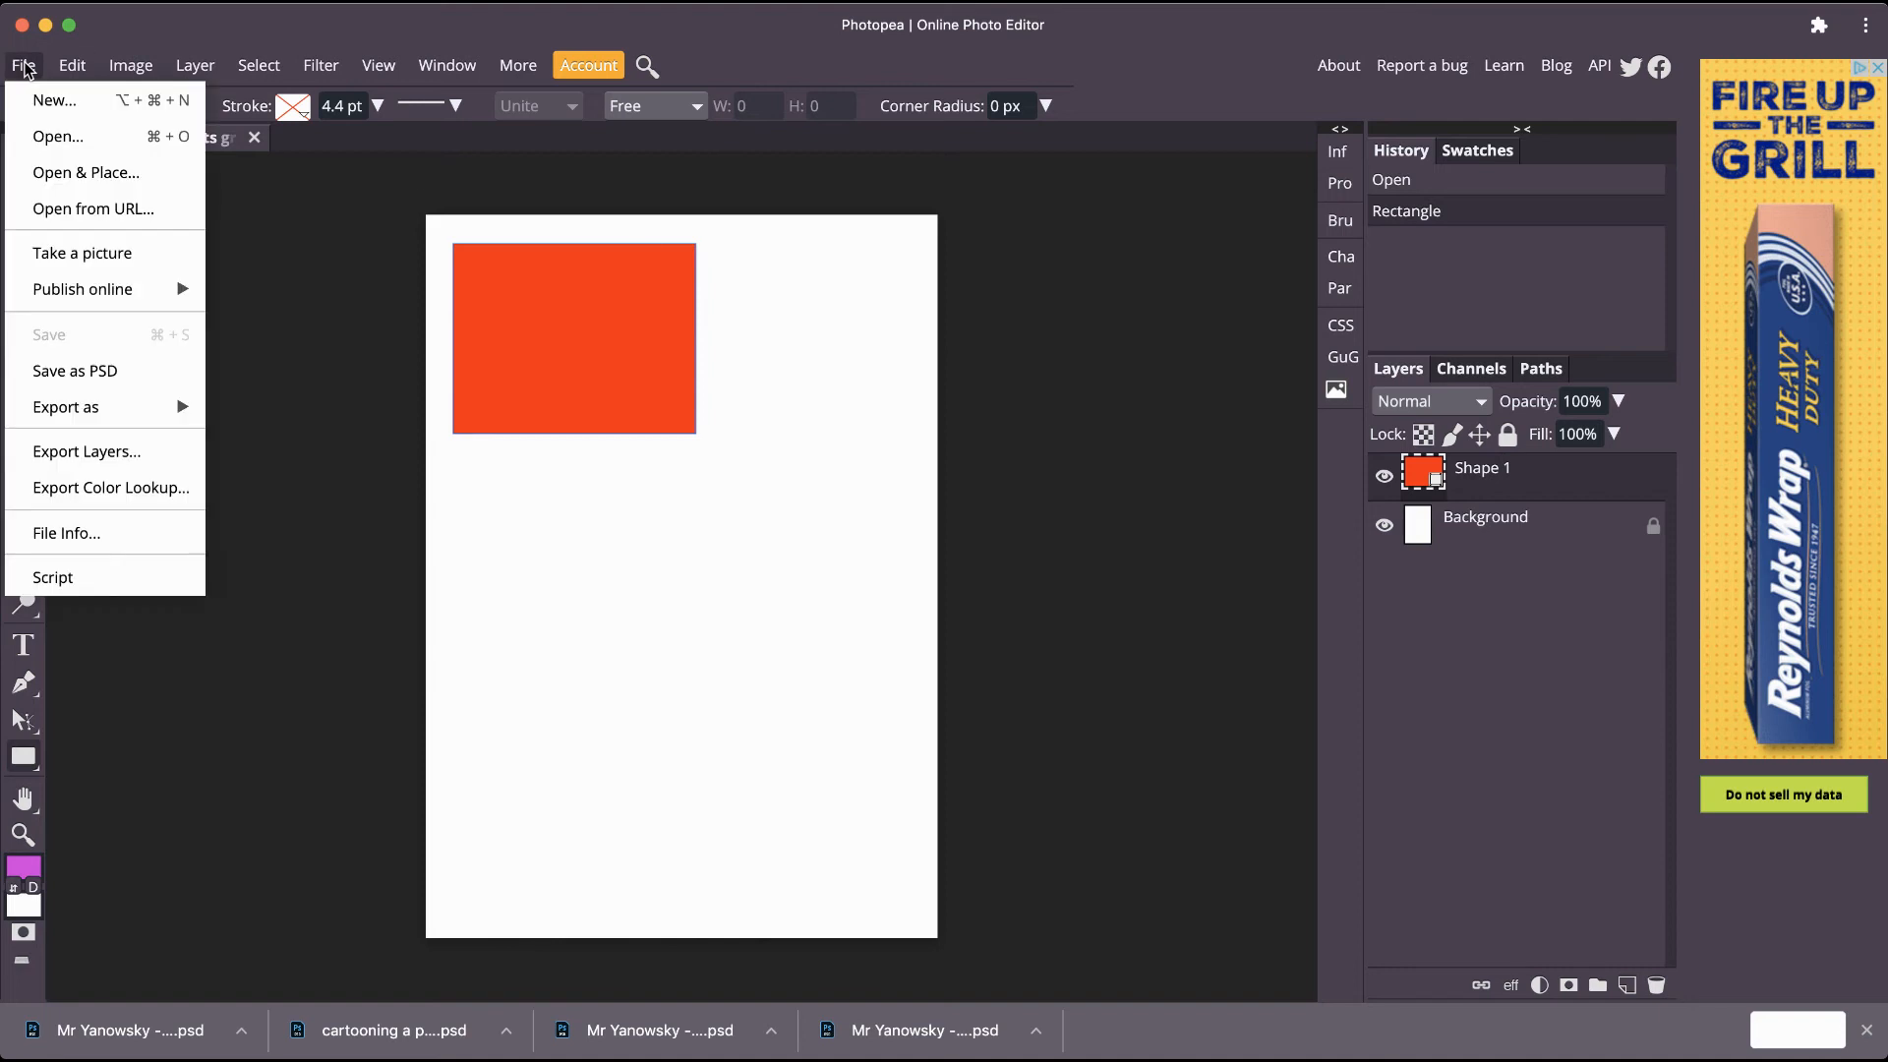
left_click(59, 172)
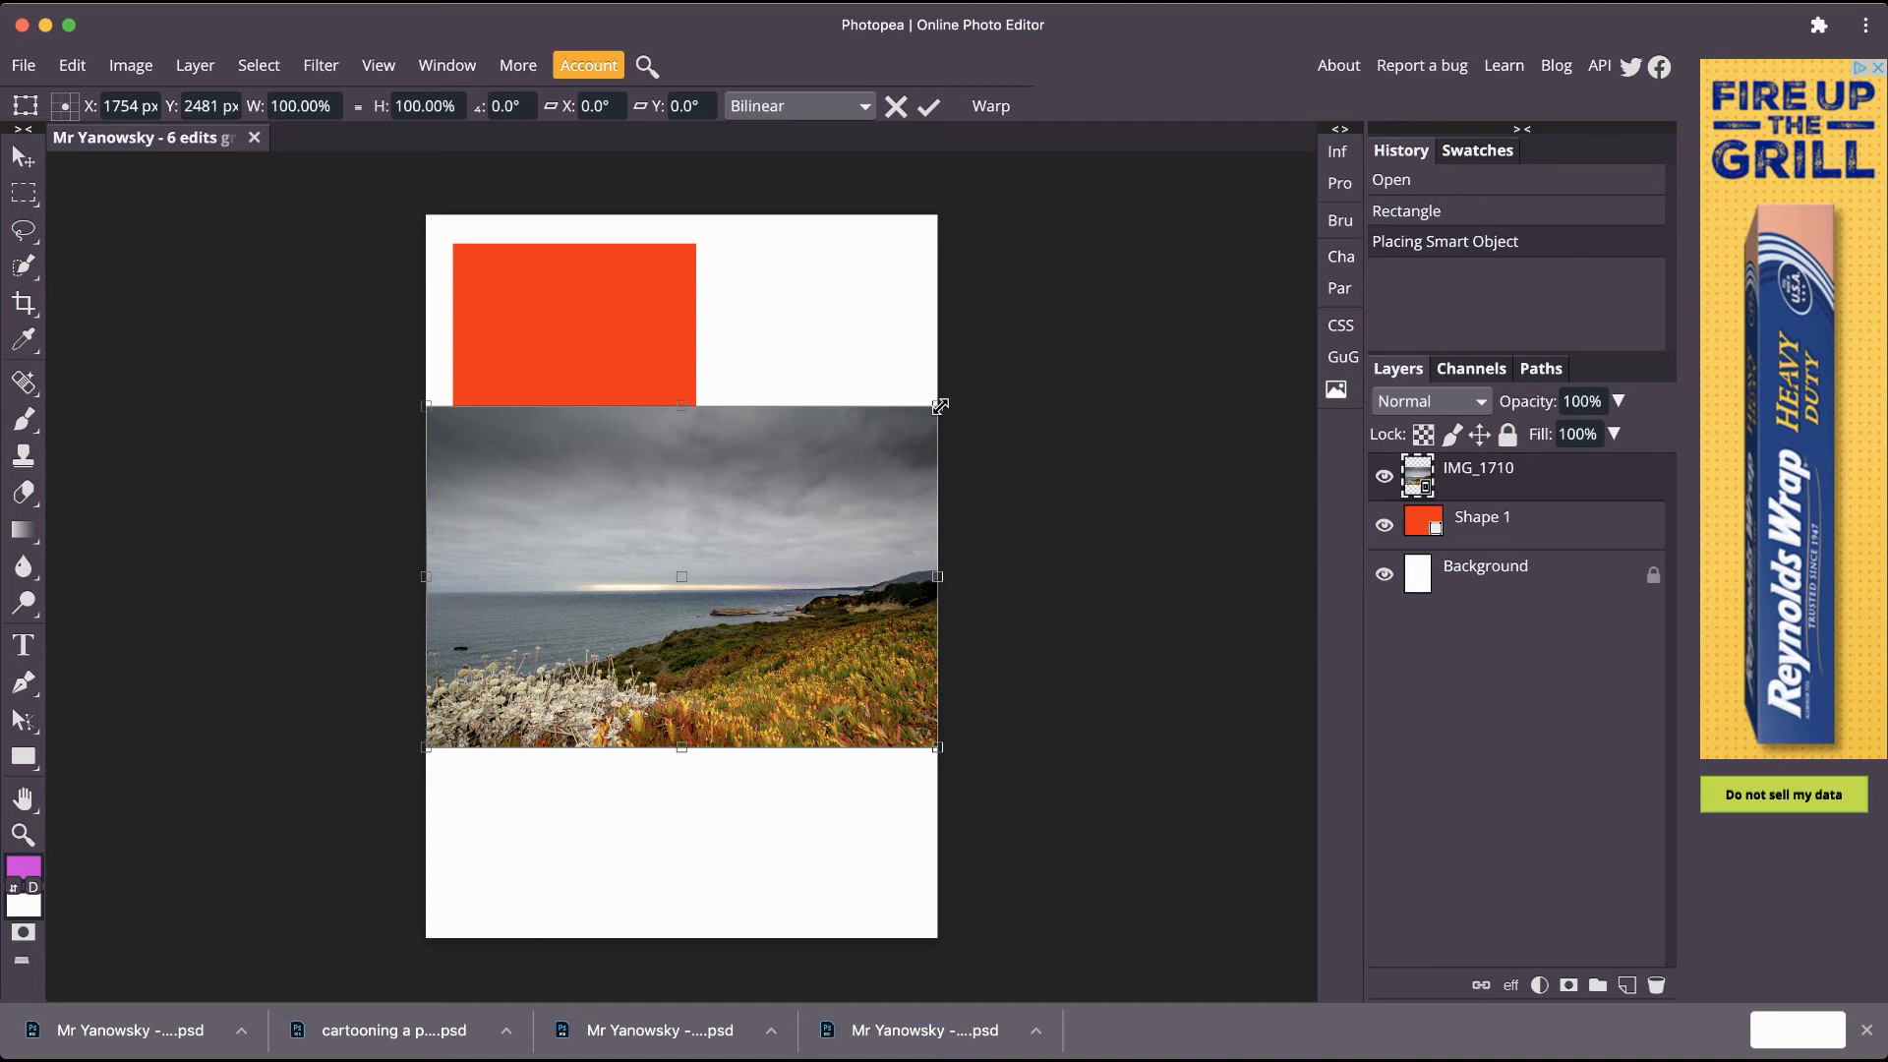
left_click_drag(941, 406, 737, 495)
left_click_drag(852, 468, 739, 485)
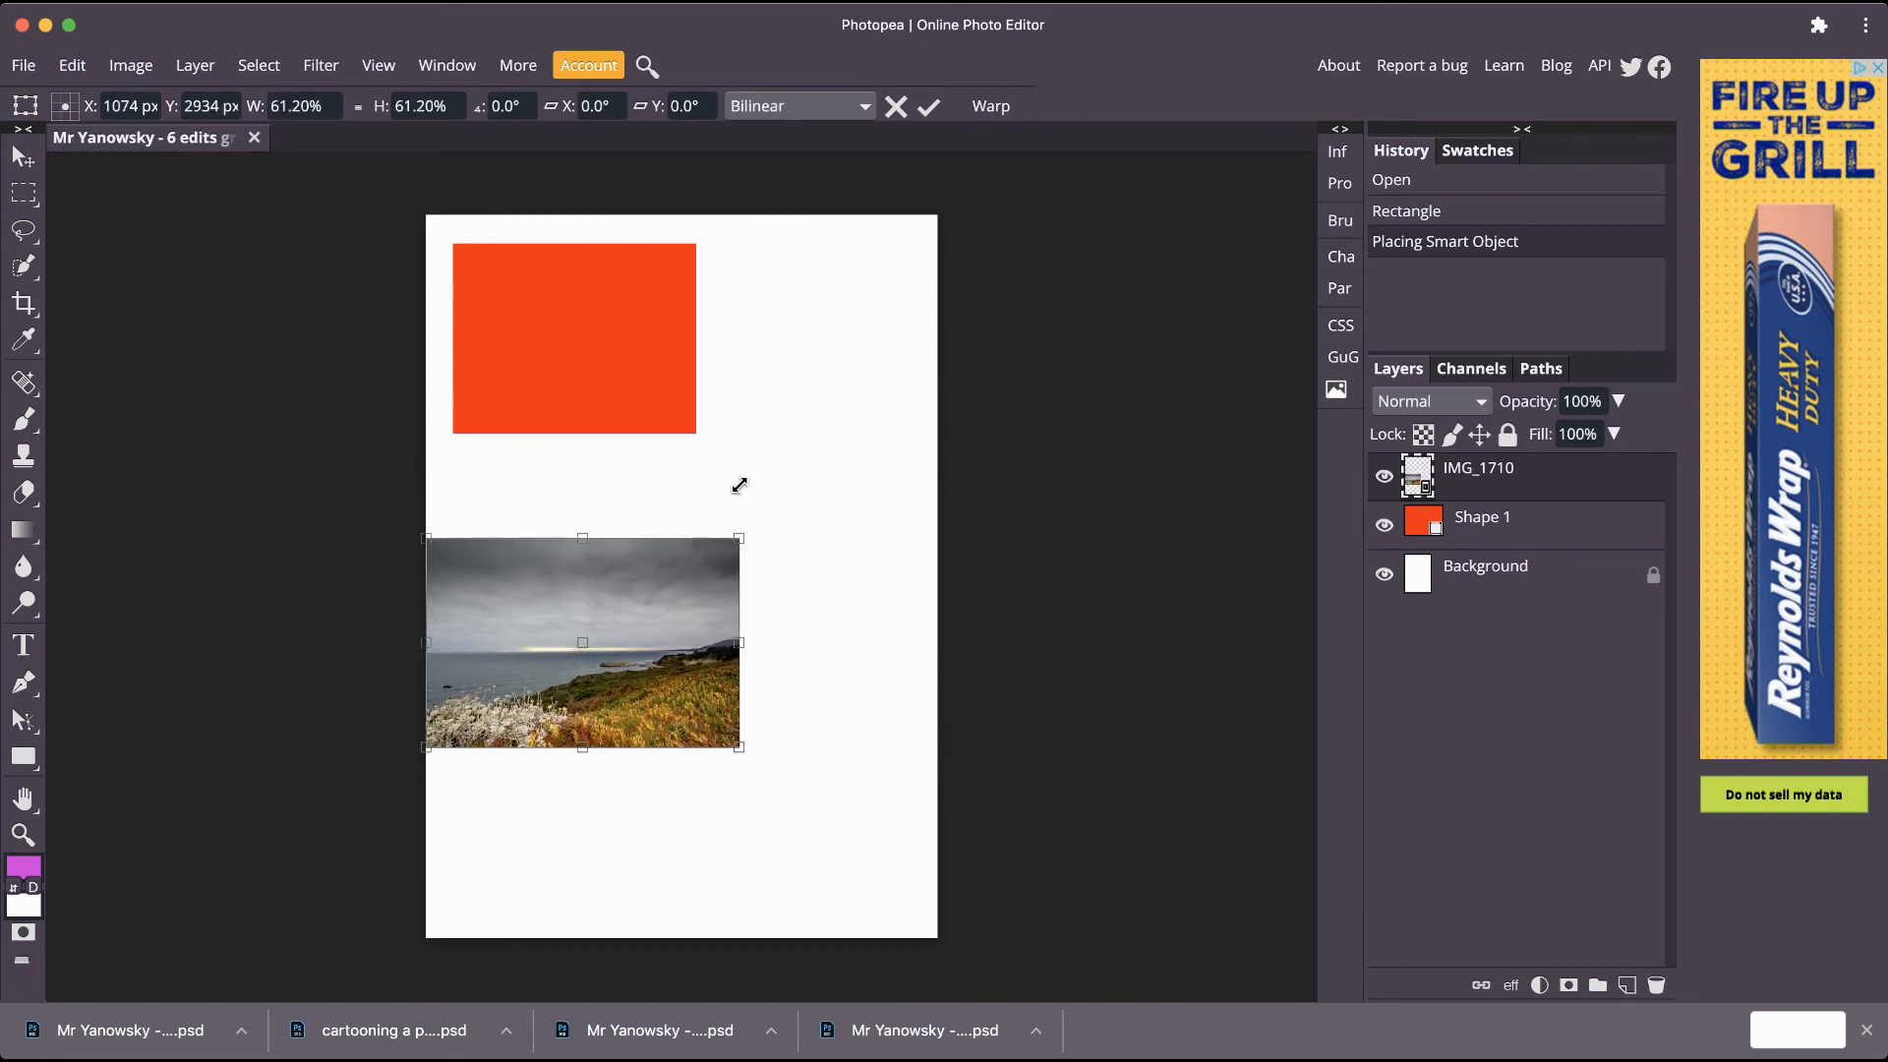
left_click_drag(676, 623, 693, 331)
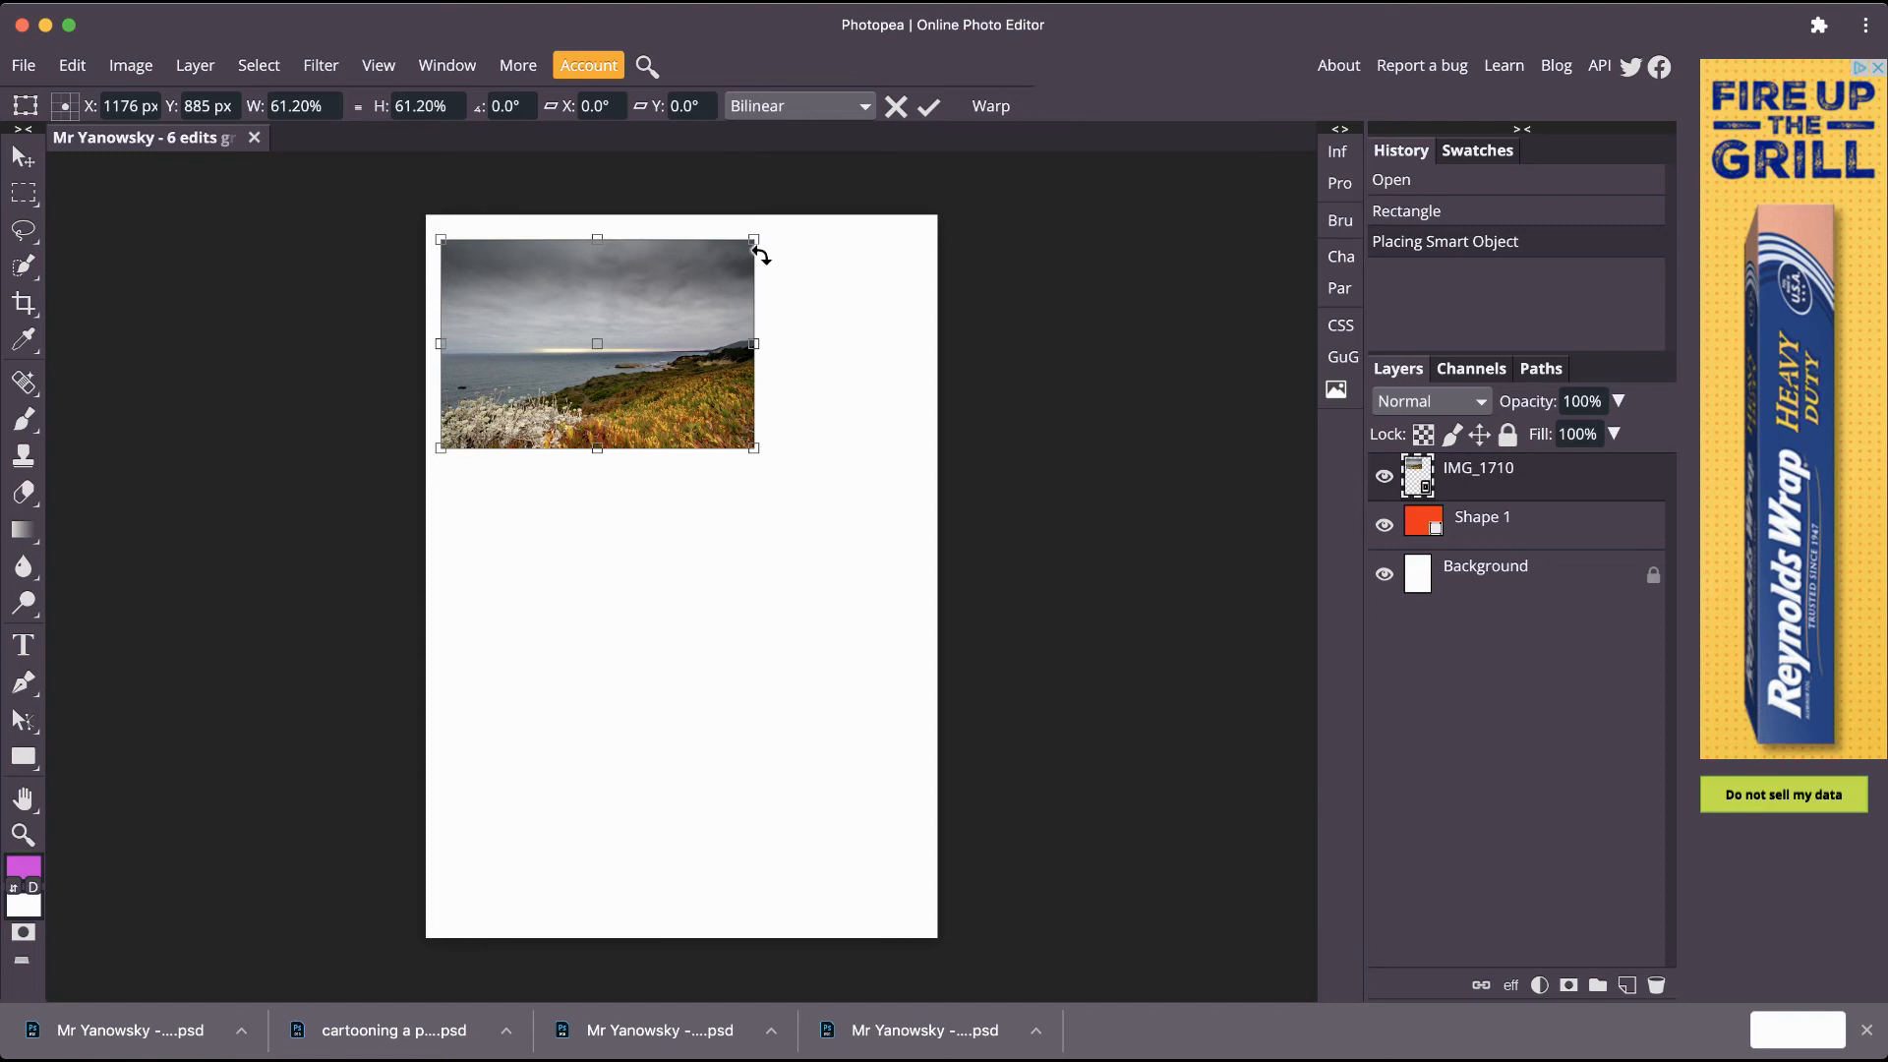
mouse_move(755, 239)
left_mouse_down()
mouse_move(682, 287)
mouse_move(657, 279)
mouse_move(728, 238)
left_mouse_up()
left_click_drag(458, 421, 513, 395)
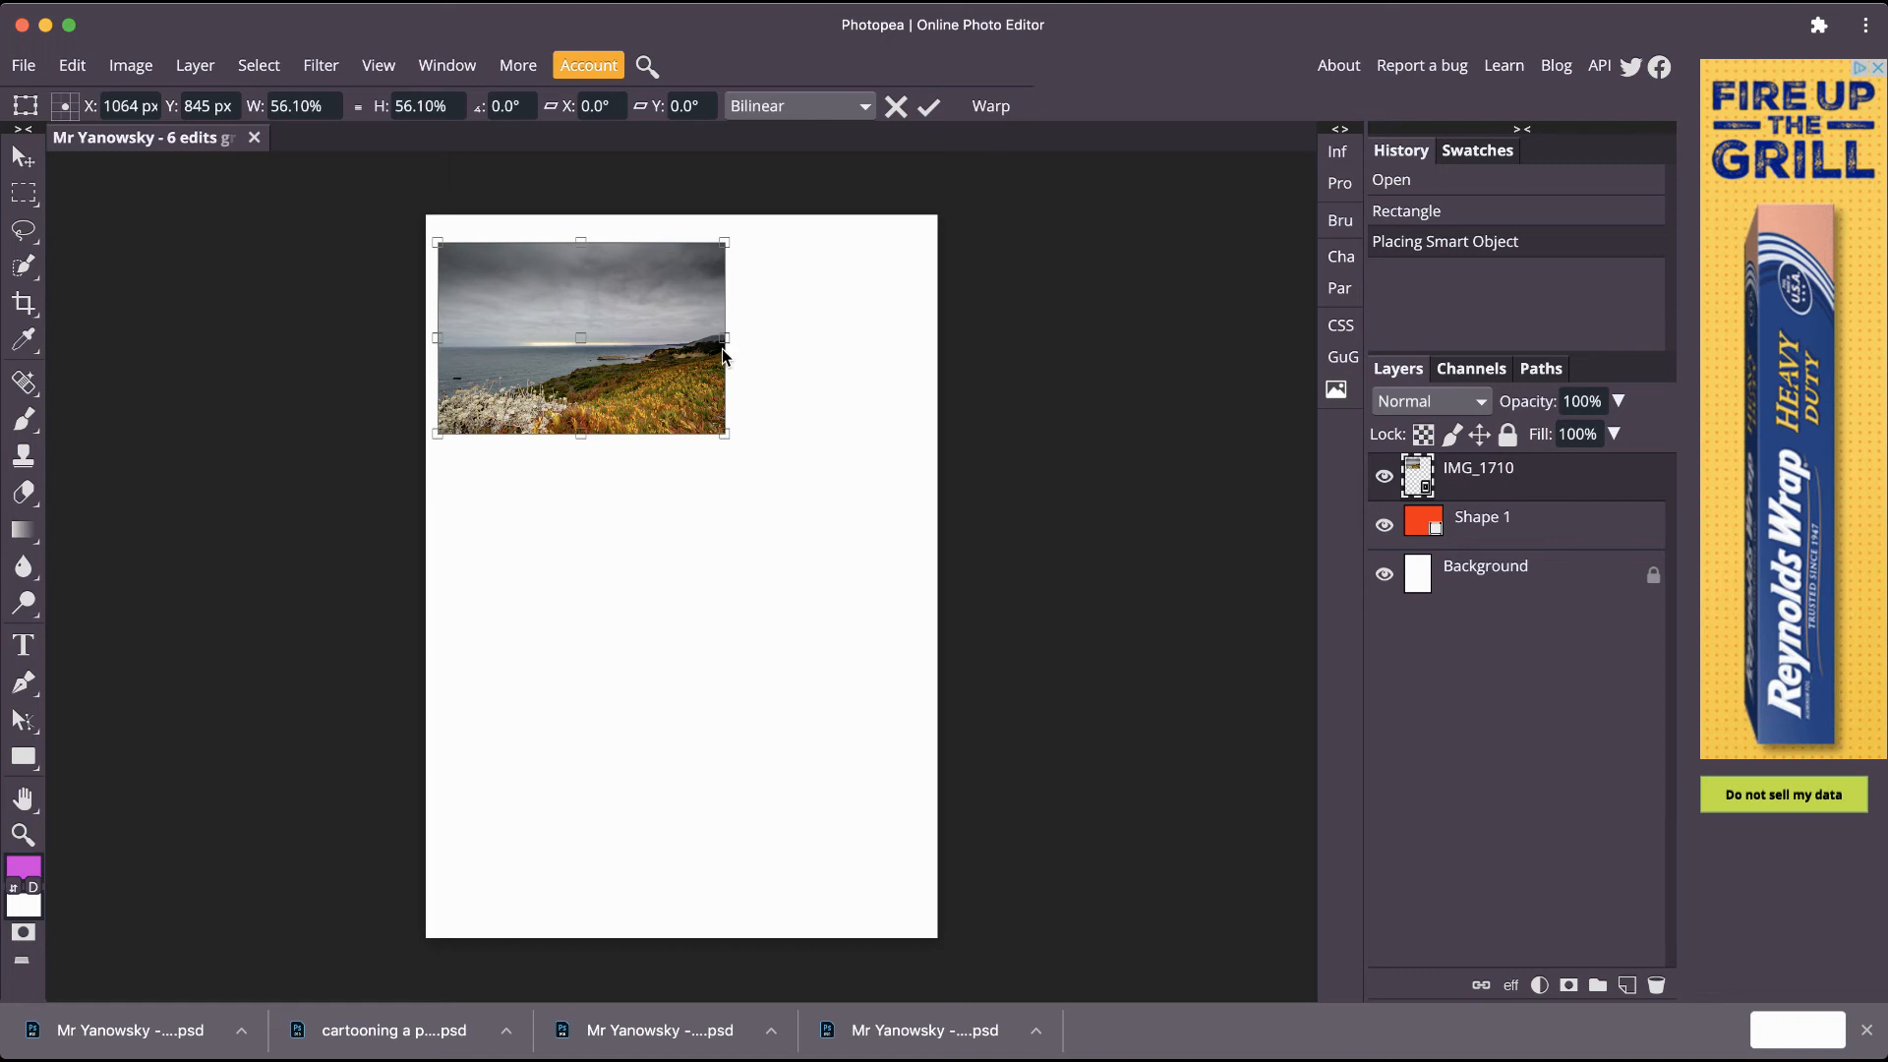
left_click(929, 109)
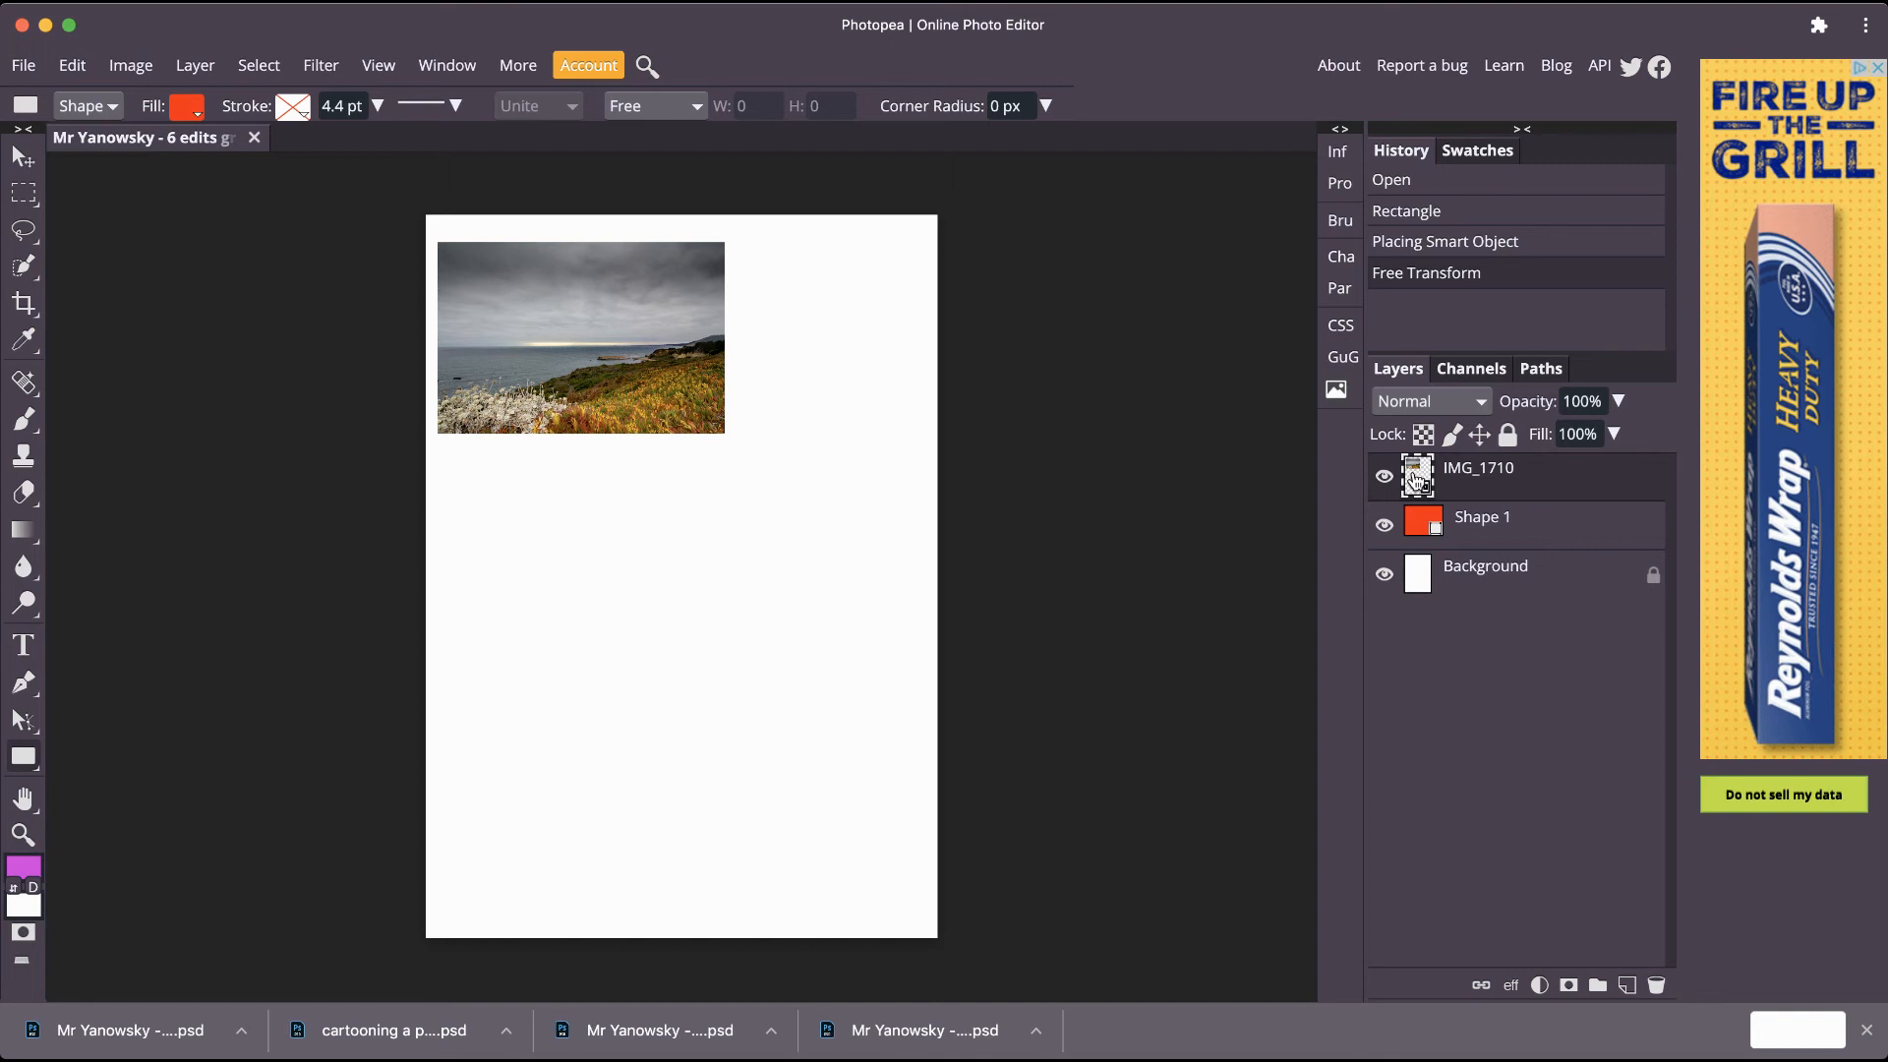
Clip the IMG_1710 layer to the rectangle shape beneath it with a clipping mask.
right_click(1578, 483)
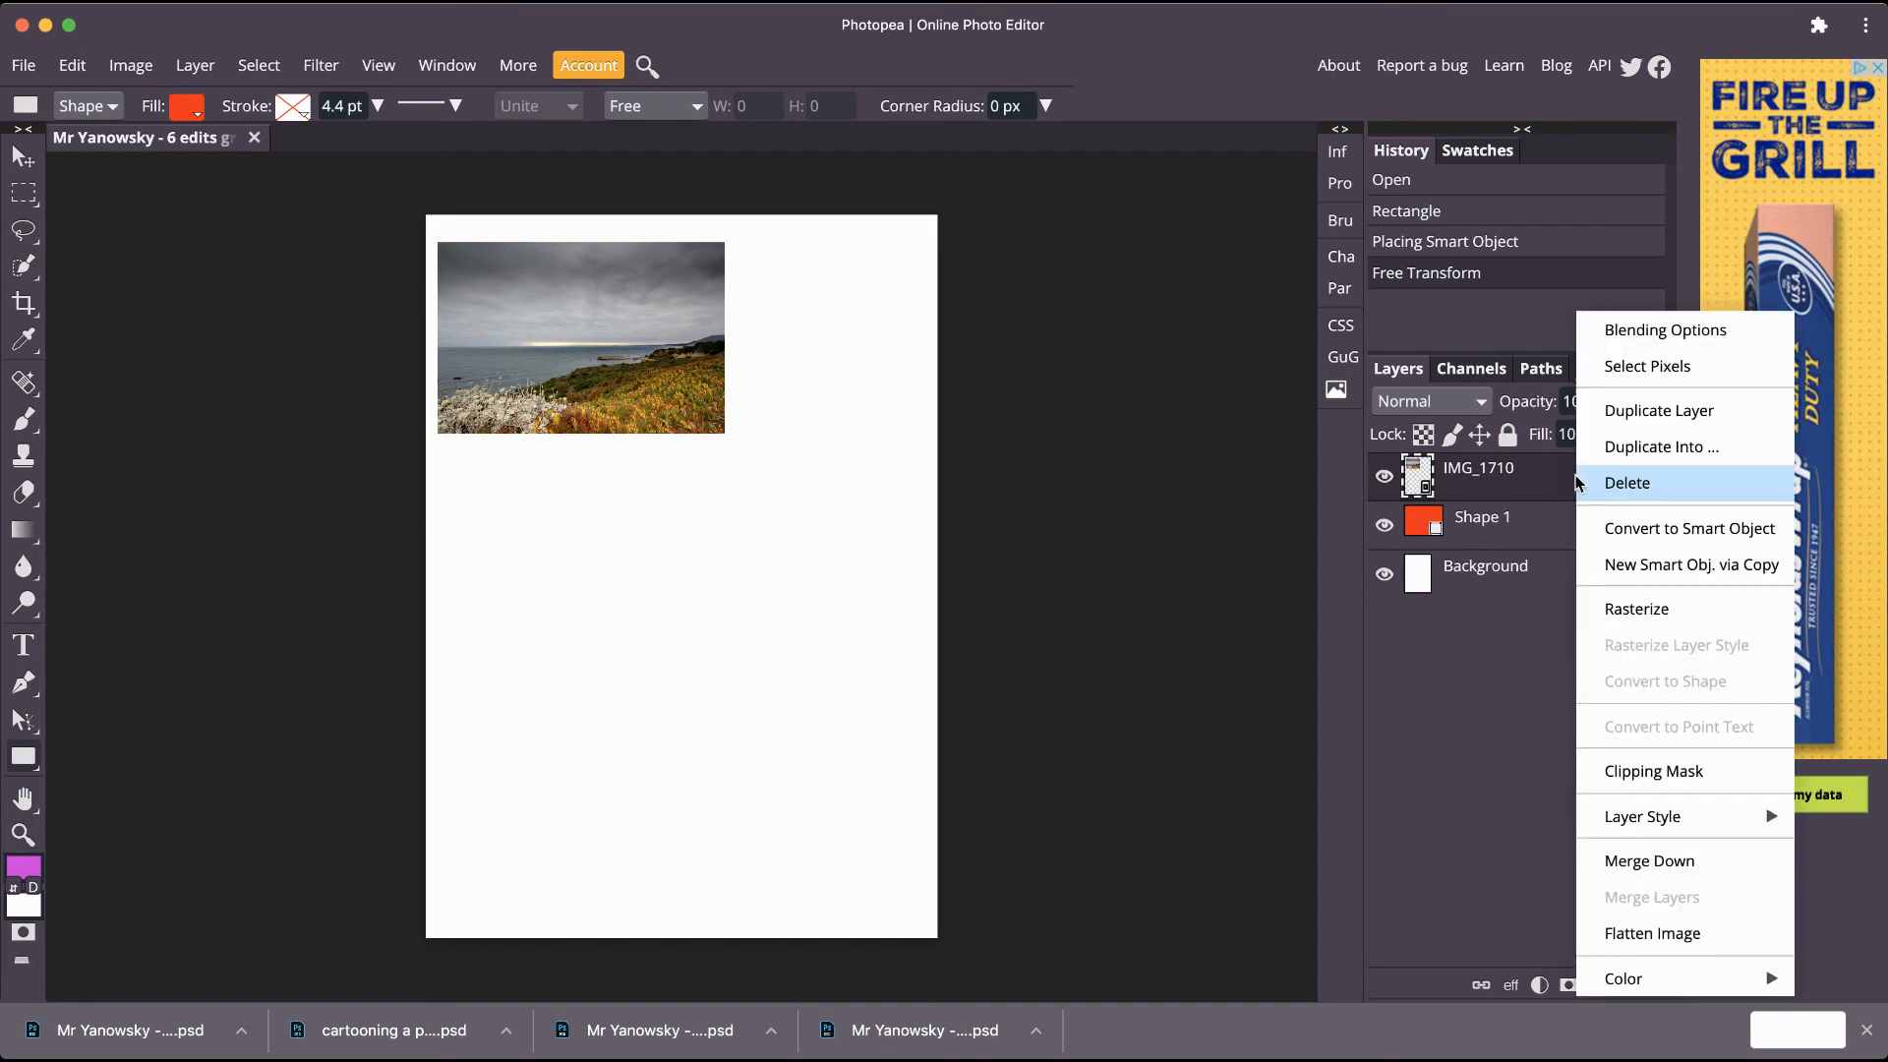
left_click(1682, 774)
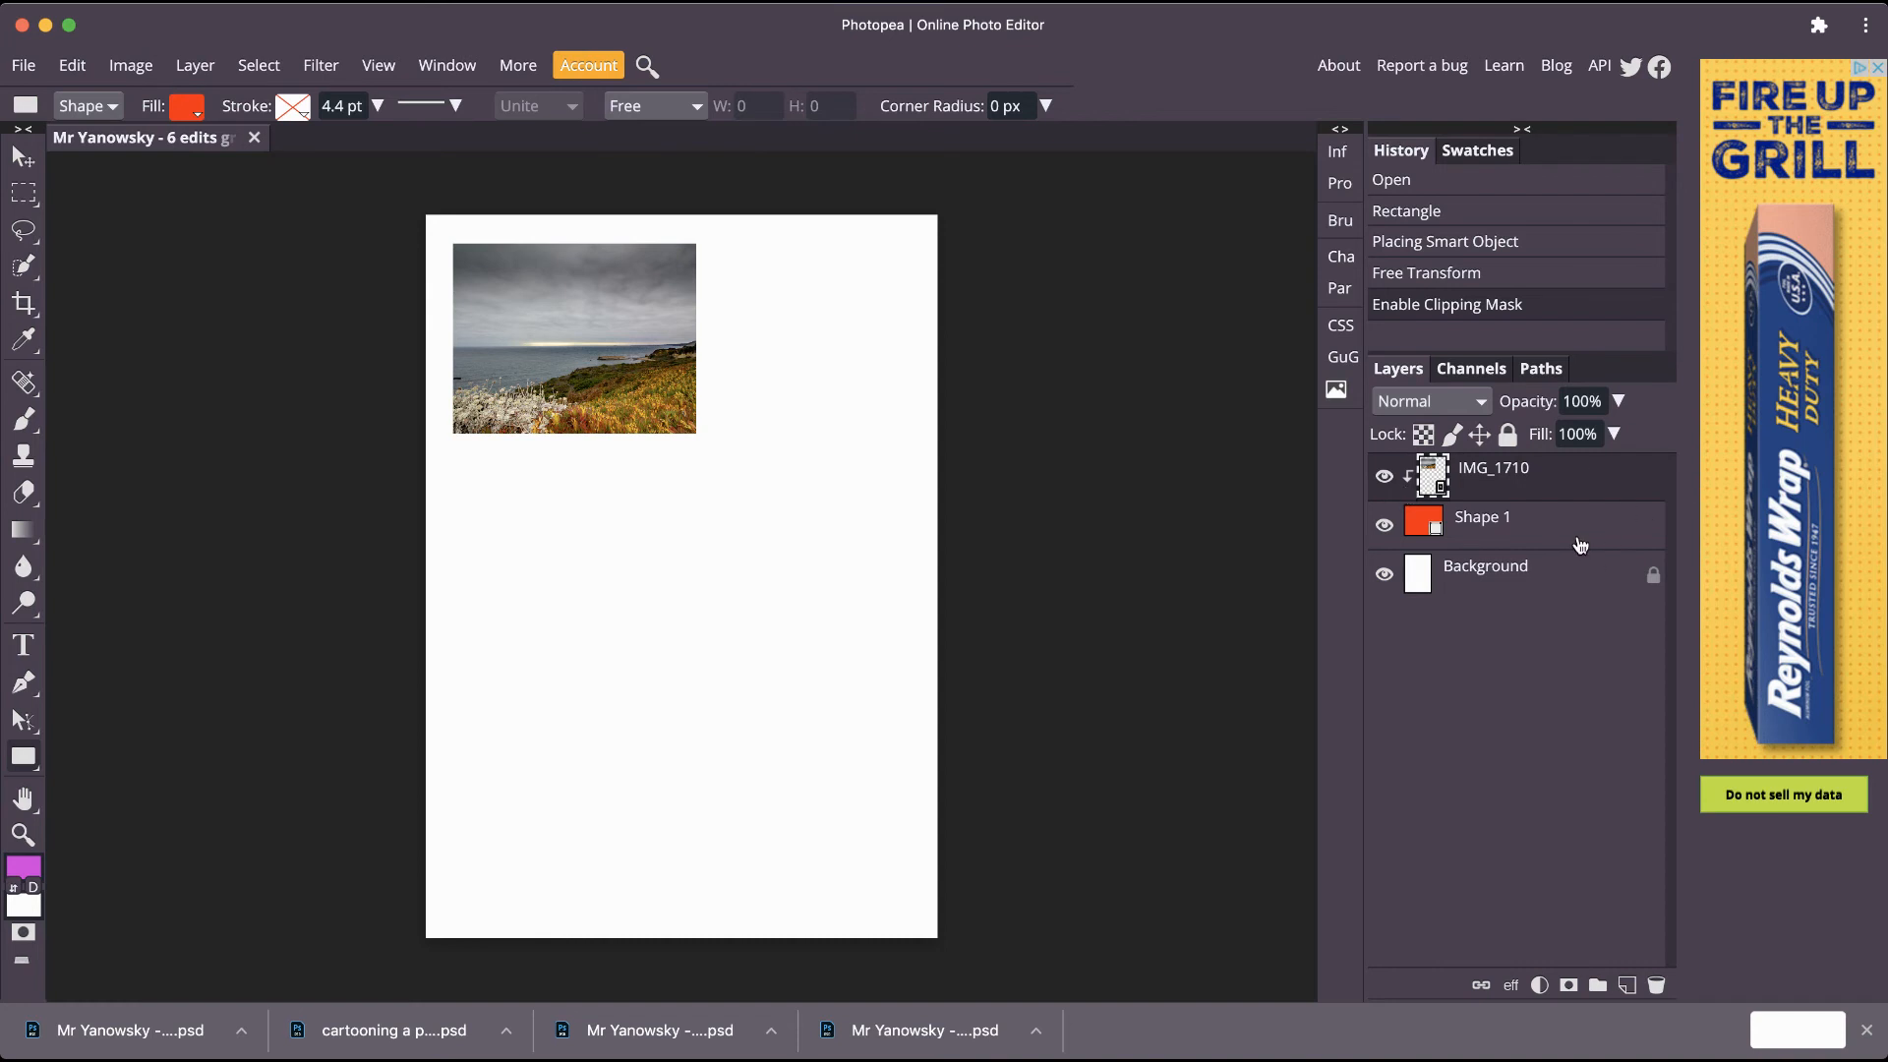
Release the photo's clipping mask and apply it again.
right_click(1616, 481)
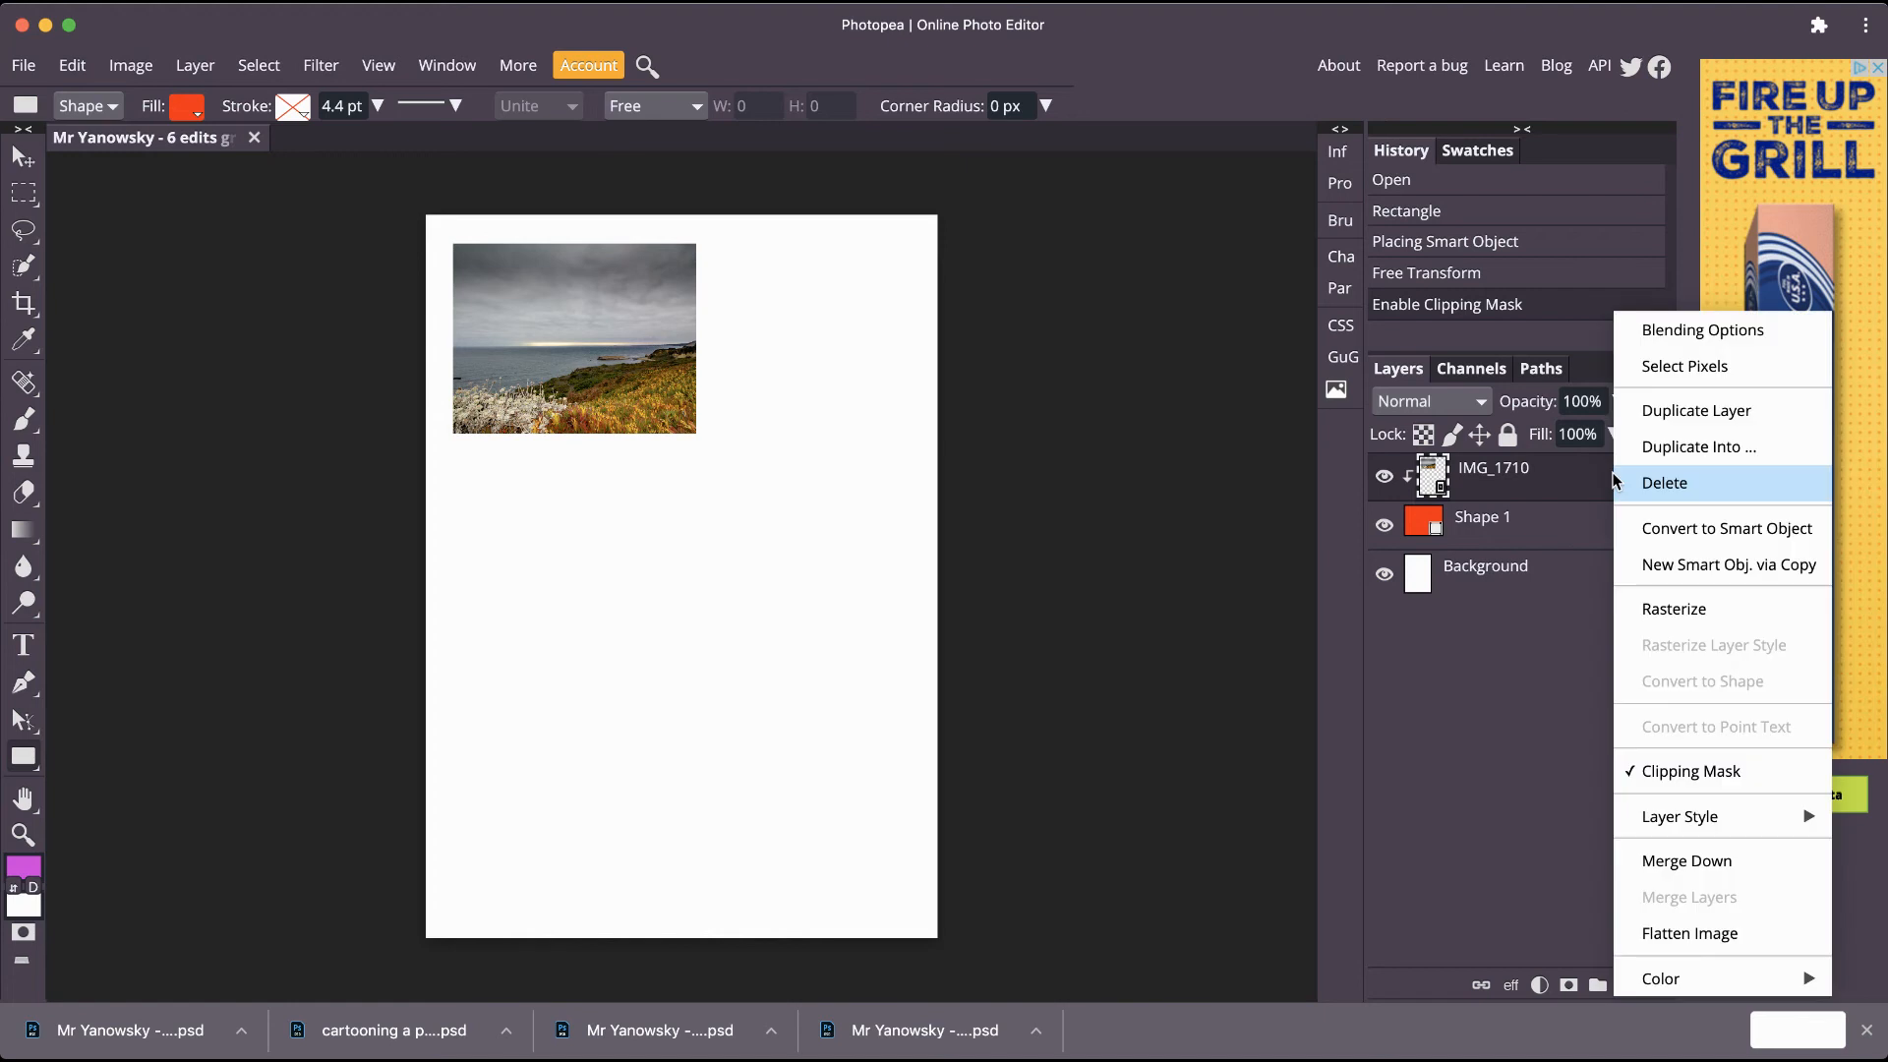
left_click(1698, 777)
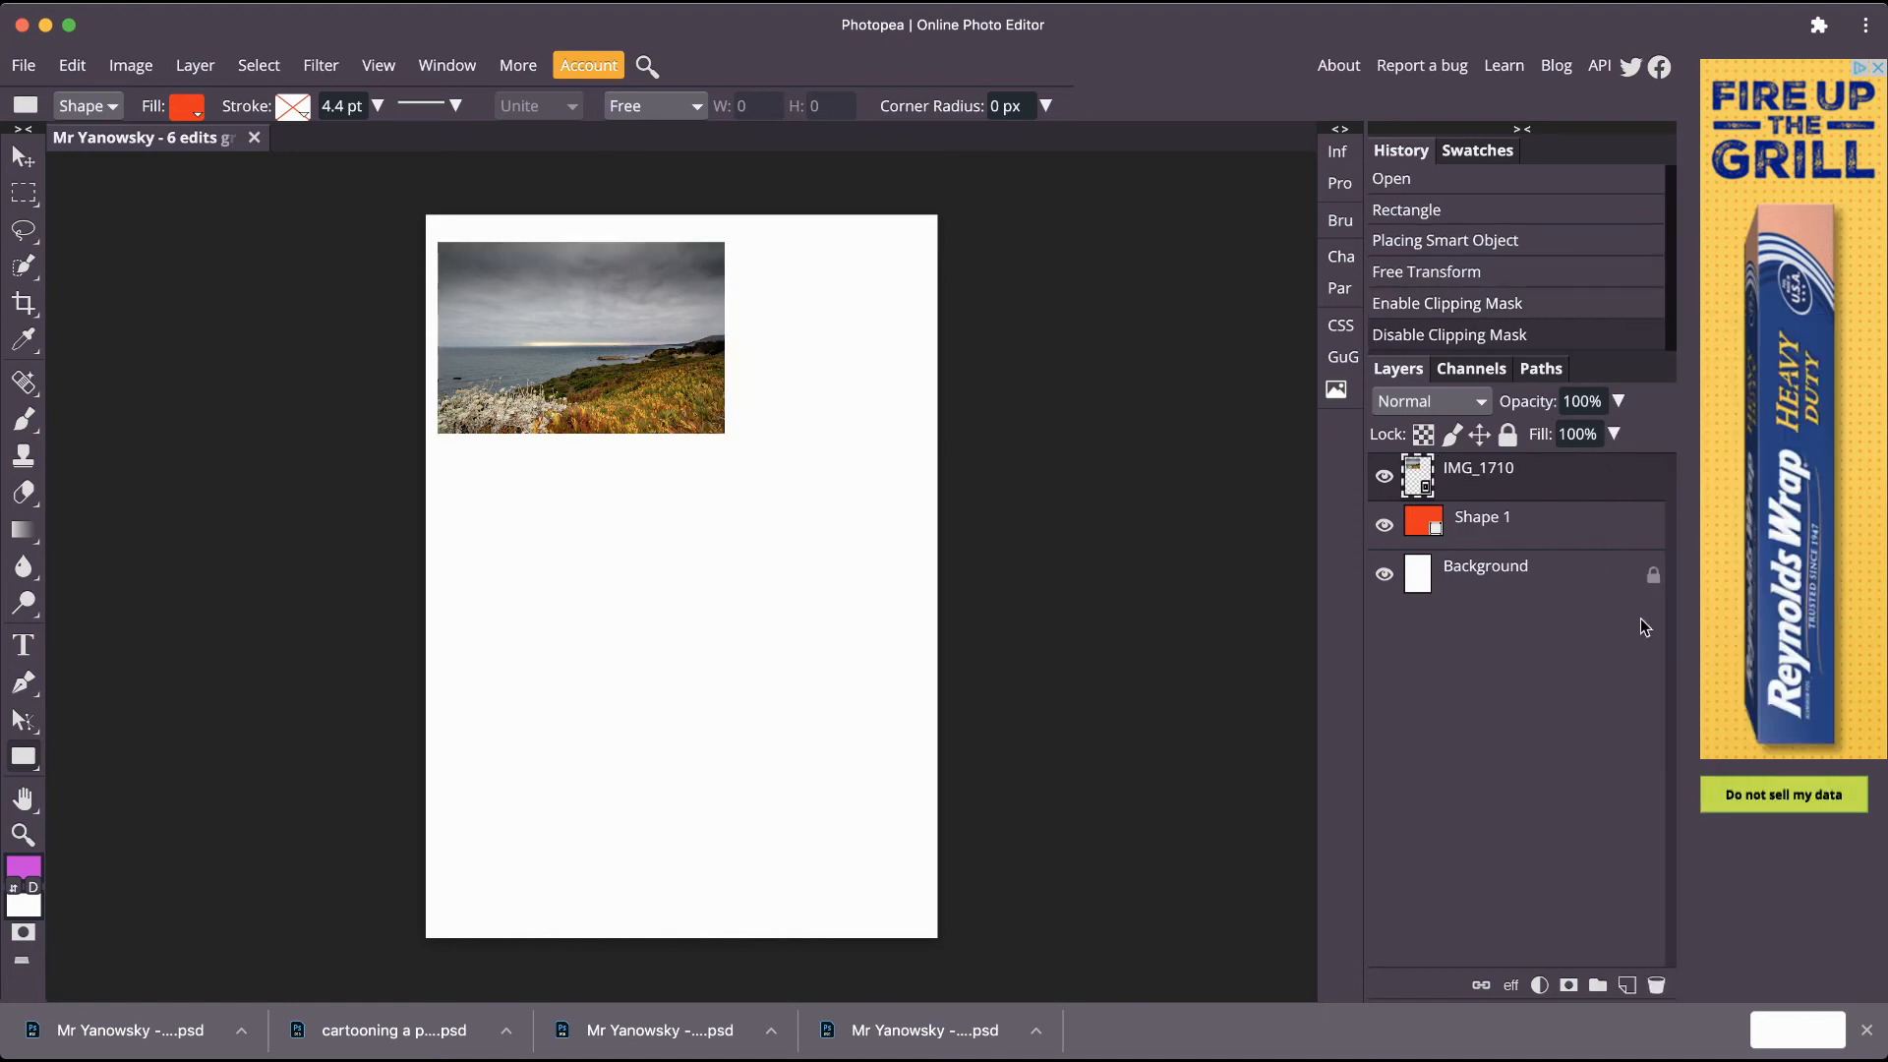
right_click(1610, 487)
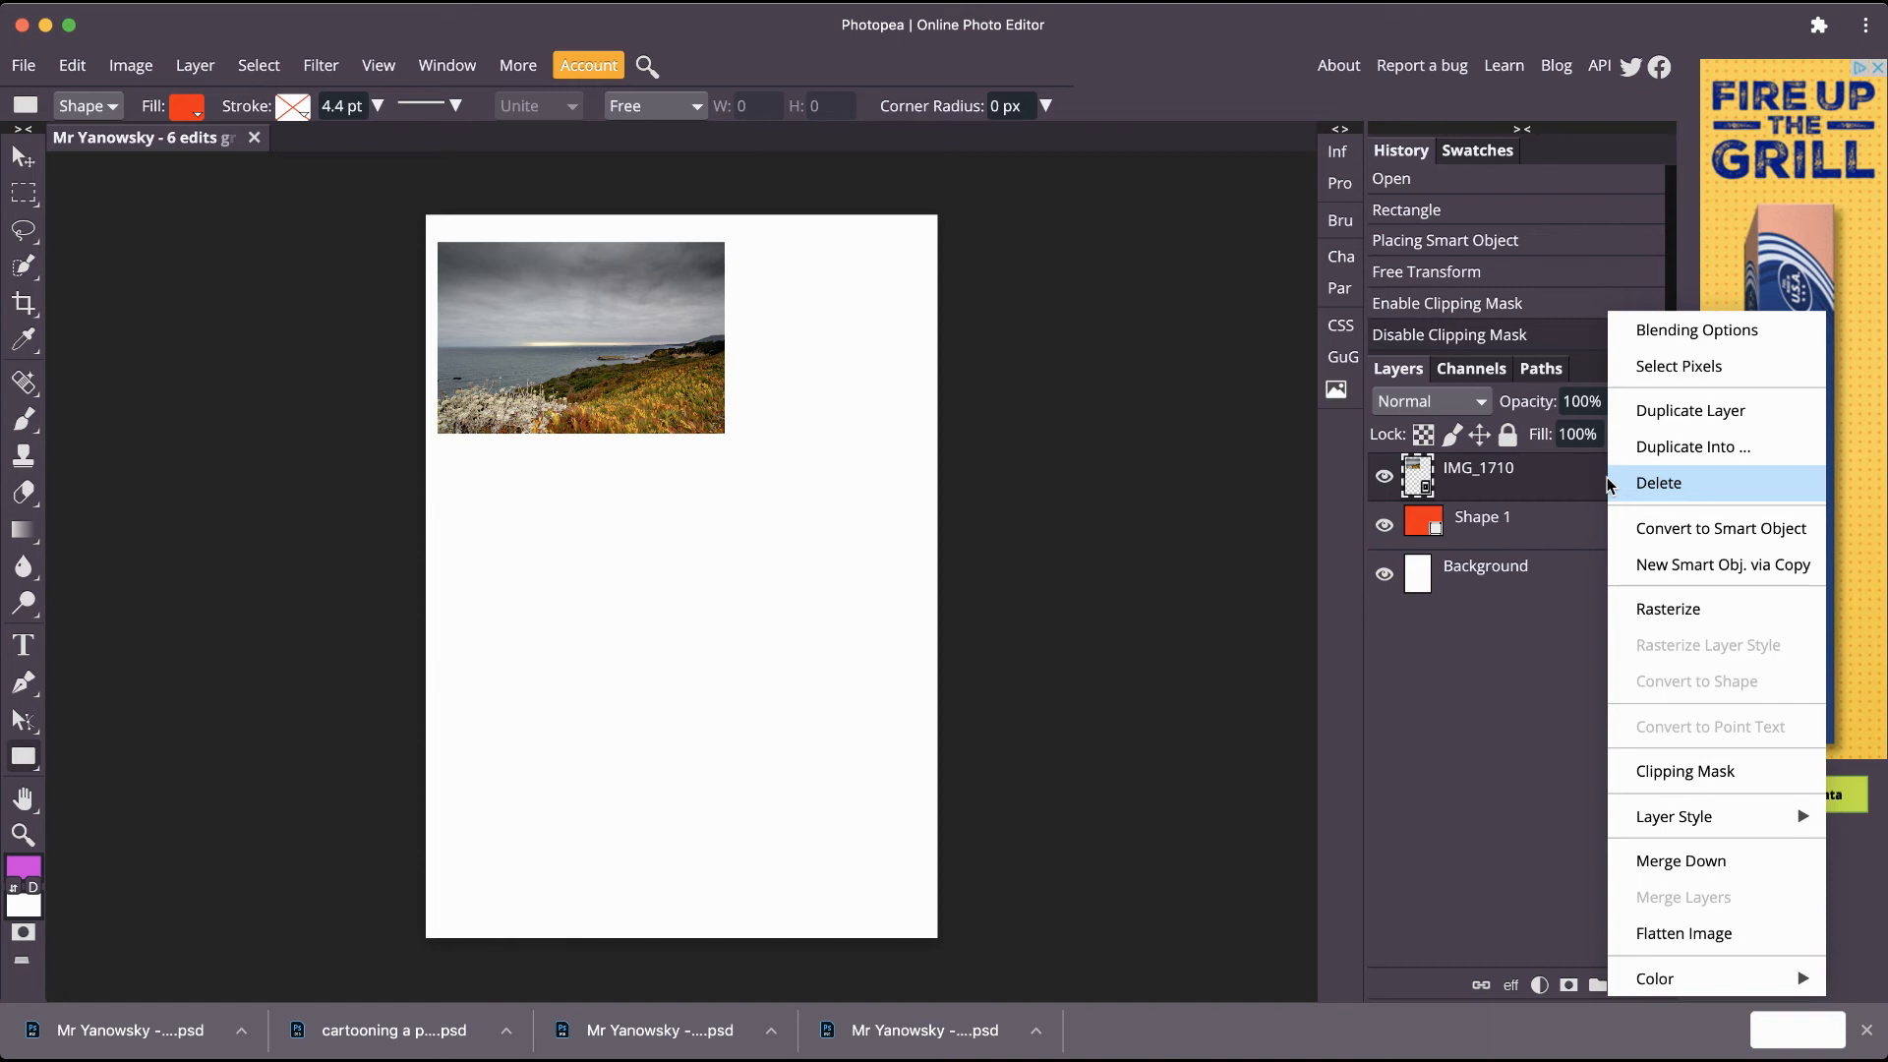
left_click(1661, 776)
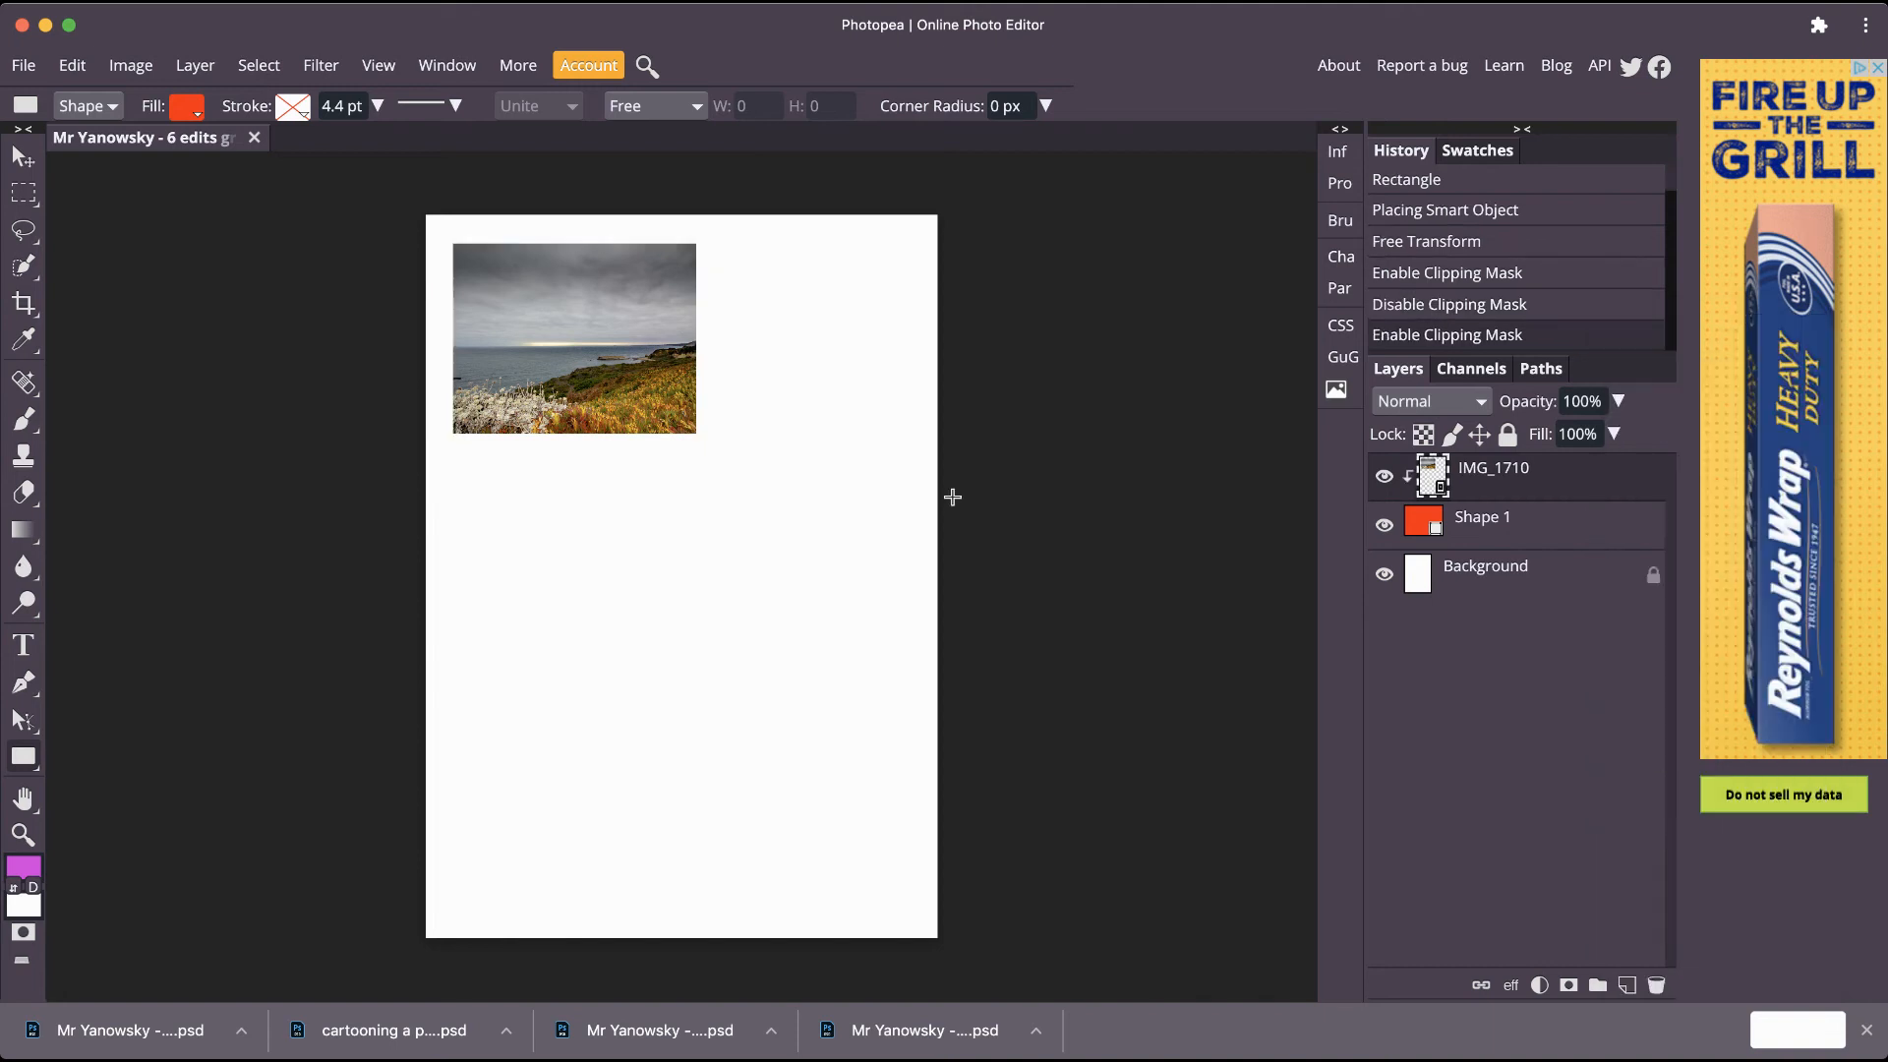
Reposition the clipped photo inside the rectangle with the Move tool, keeping the shape covered.
left_click(26, 162)
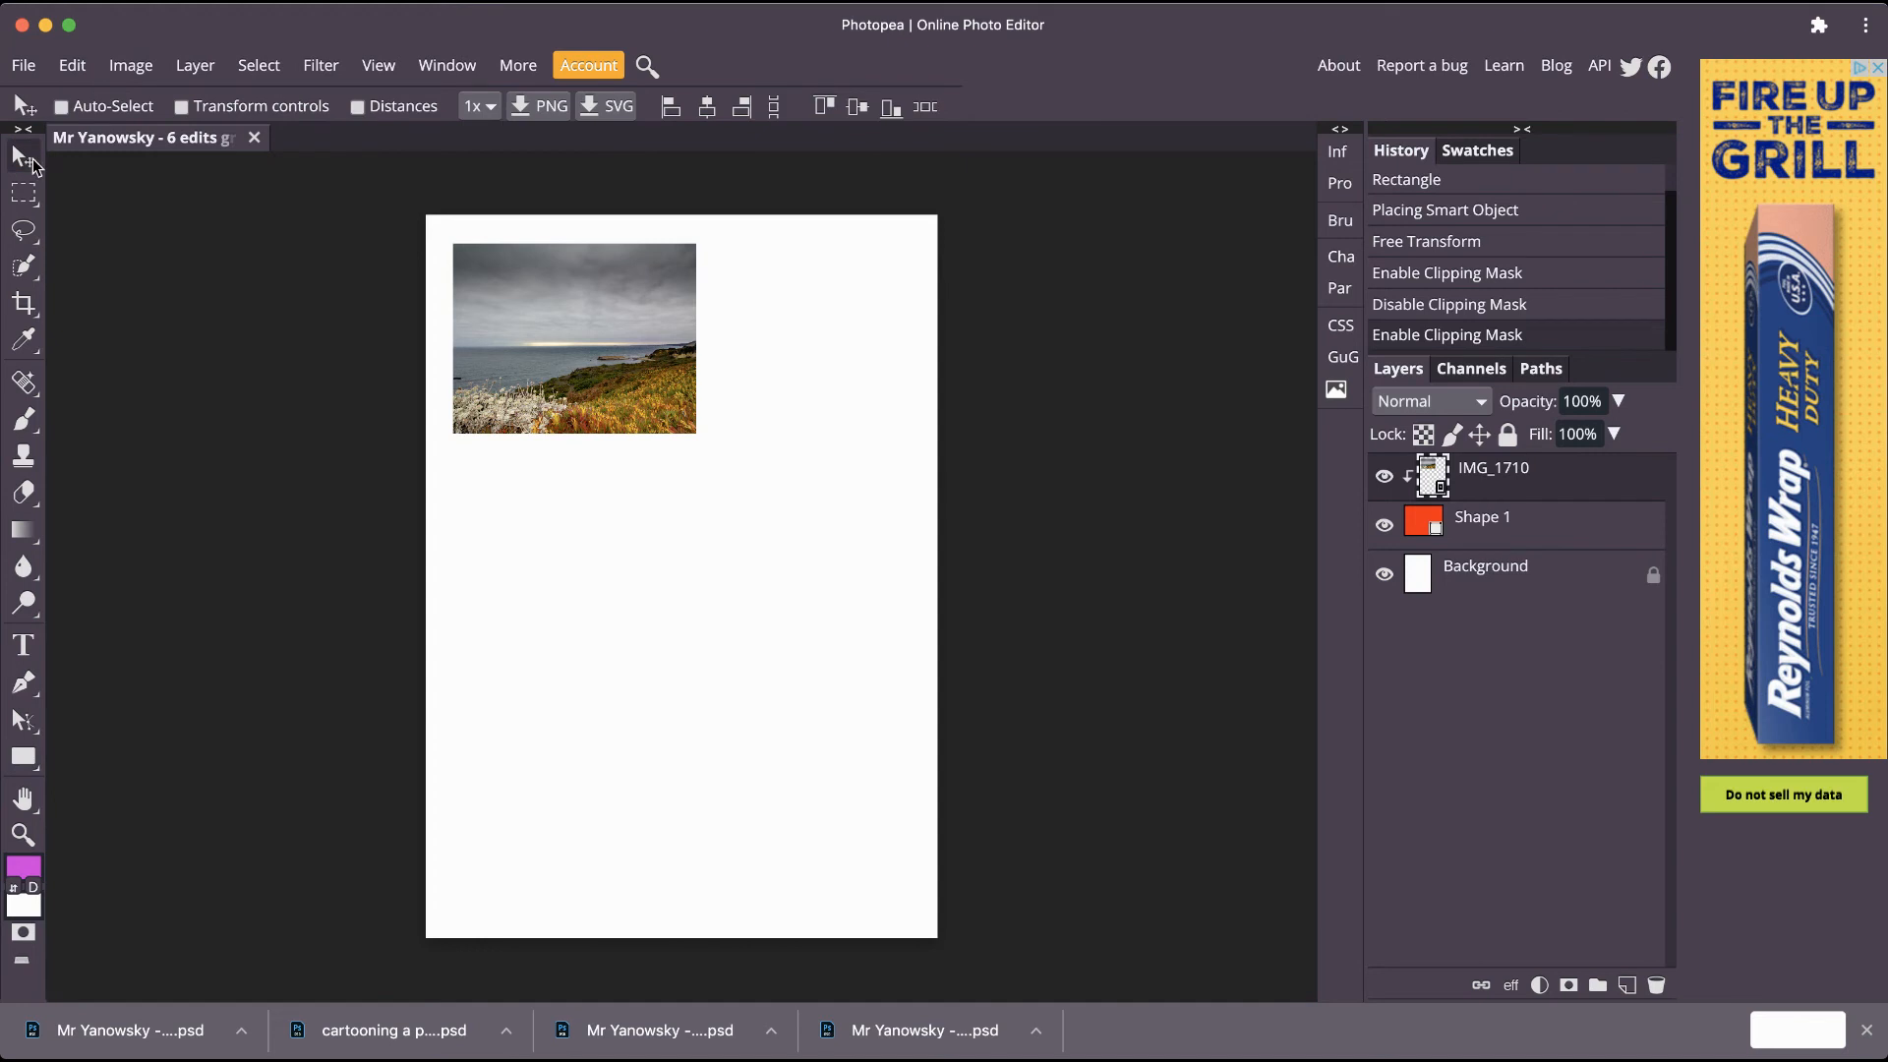
left_click_drag(628, 364, 706, 424)
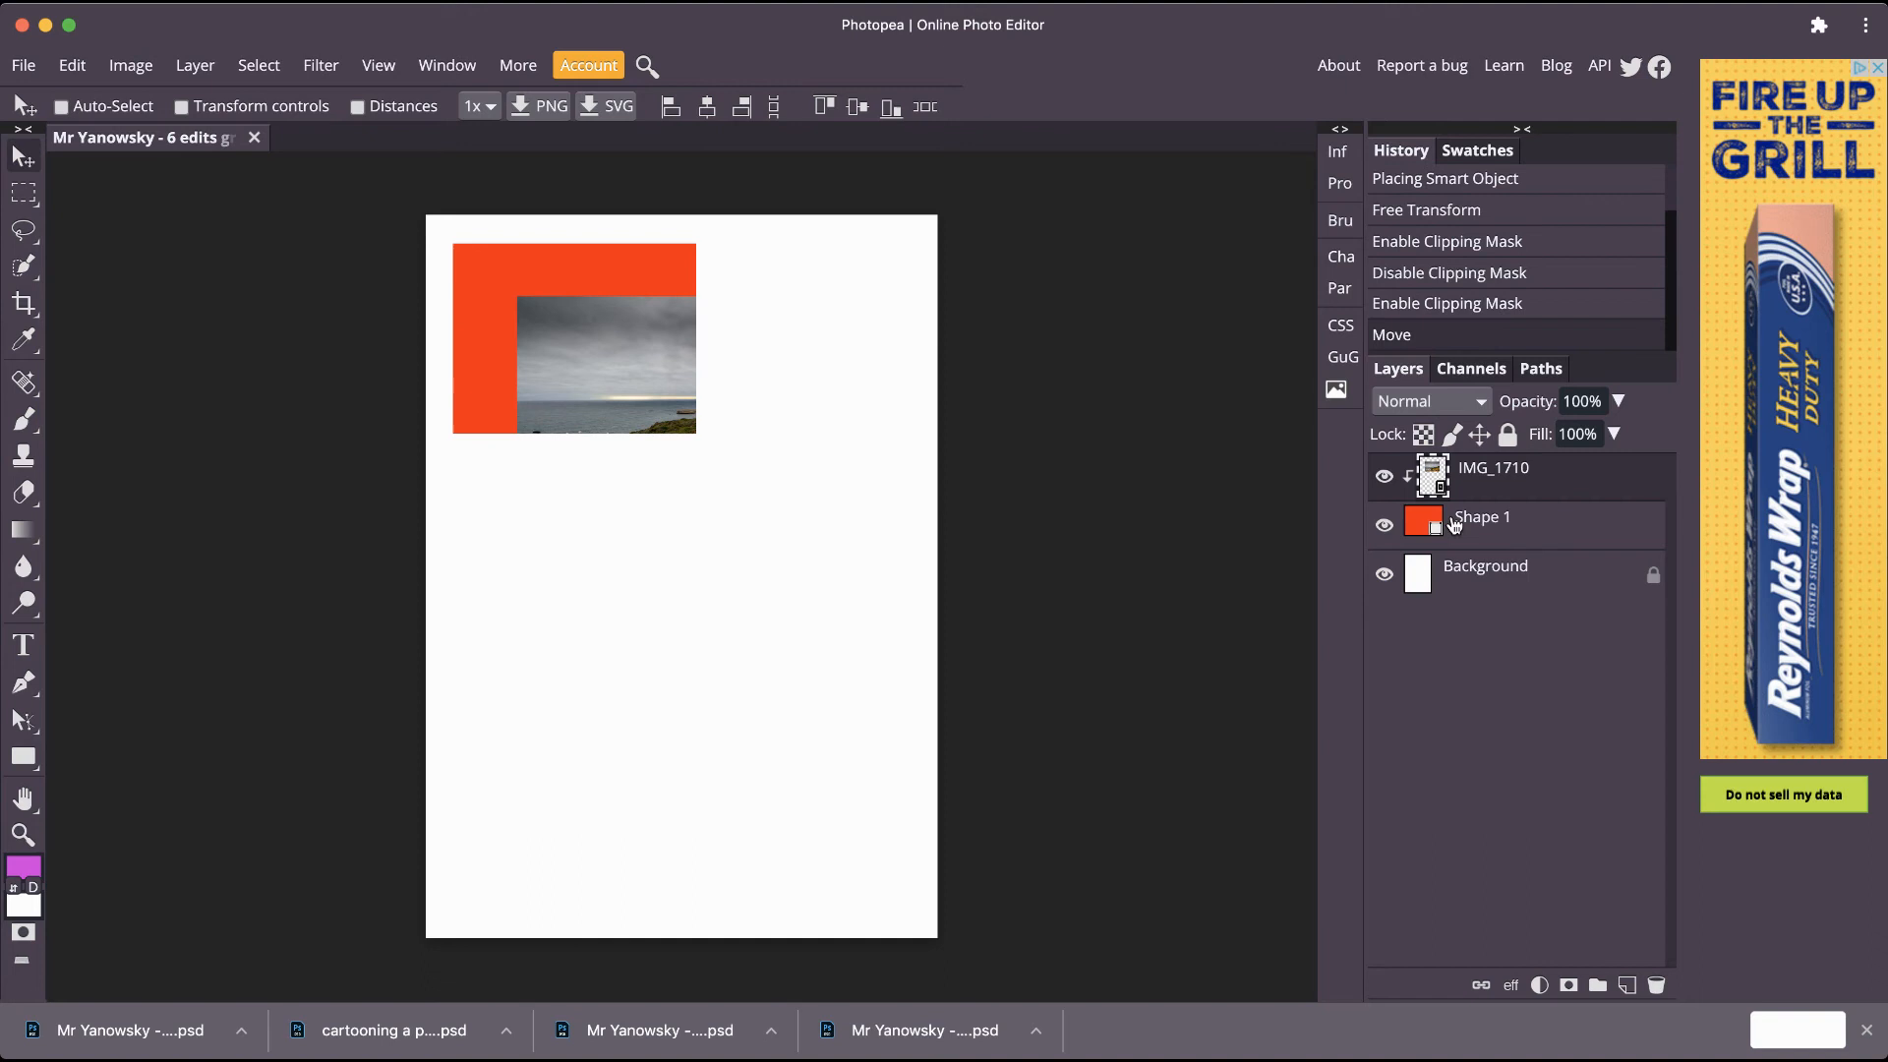
left_click_drag(610, 384, 539, 328)
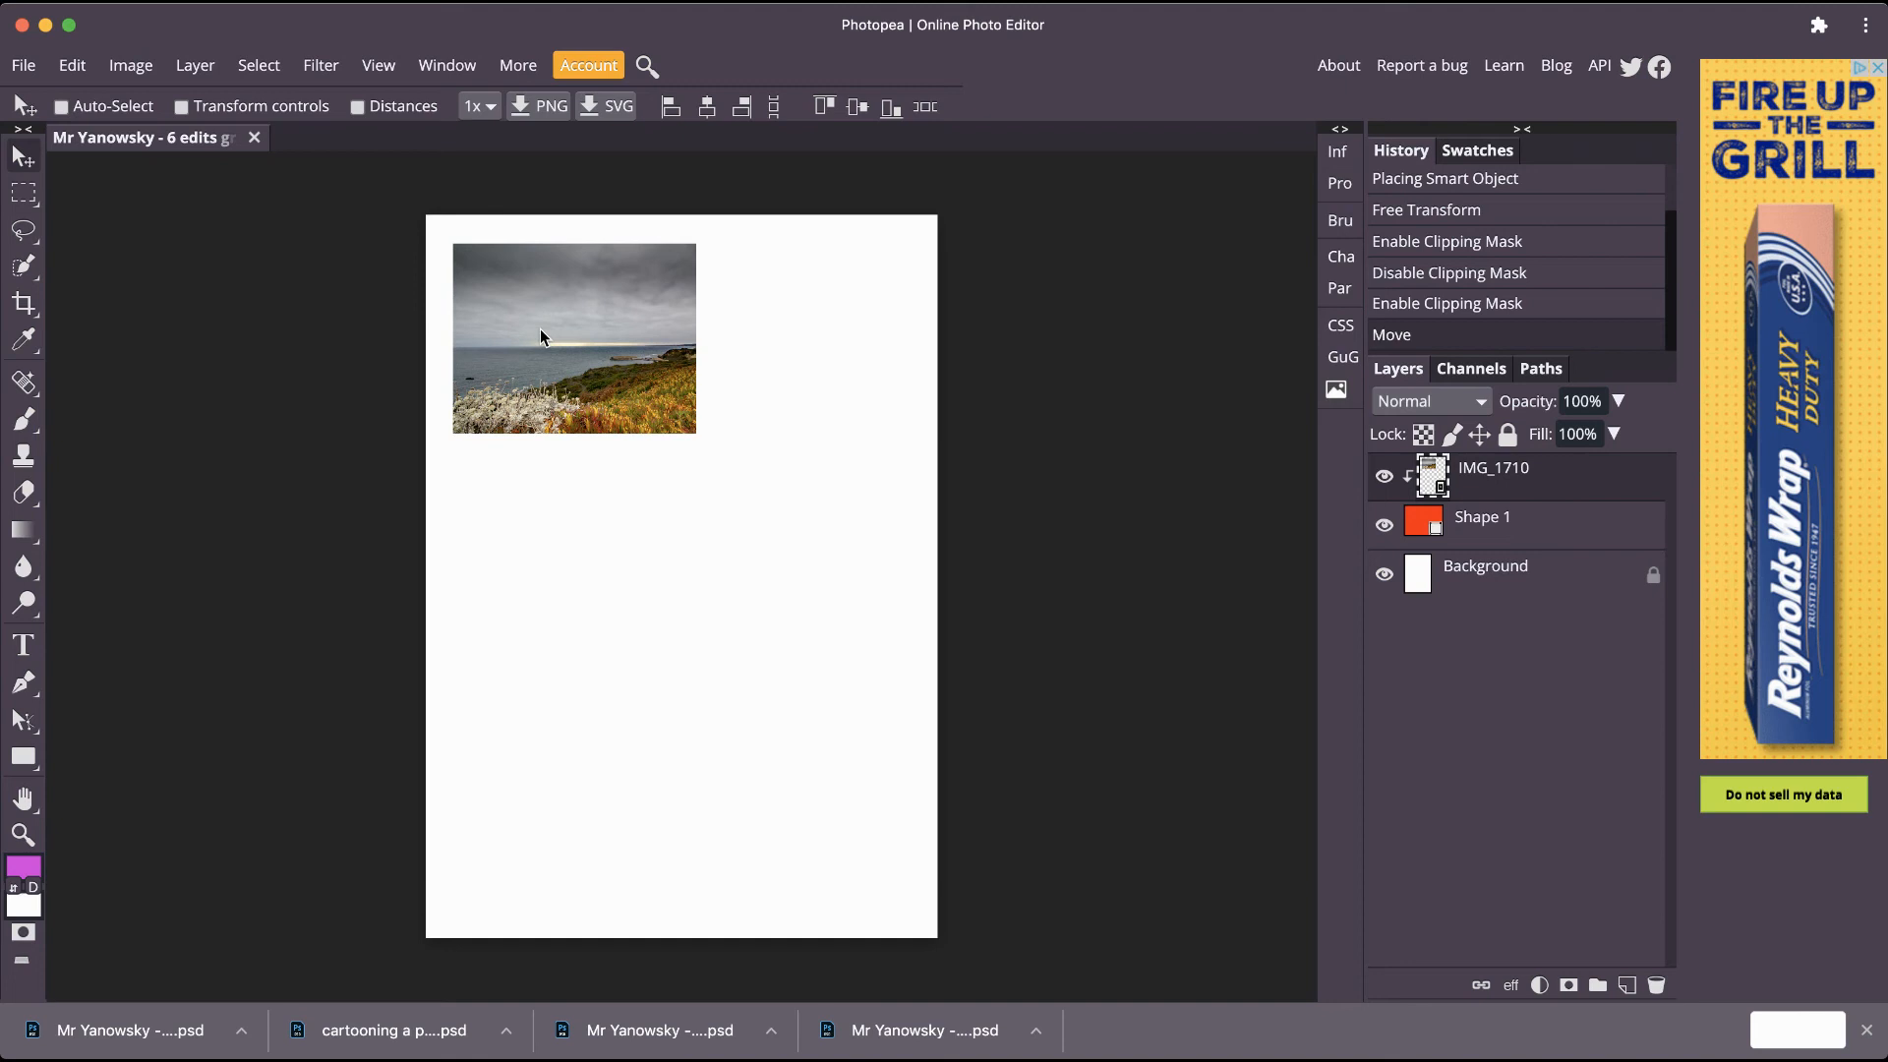
Scale the clipped photo down to about 55.5% with Free Transform.
left_click(72, 65)
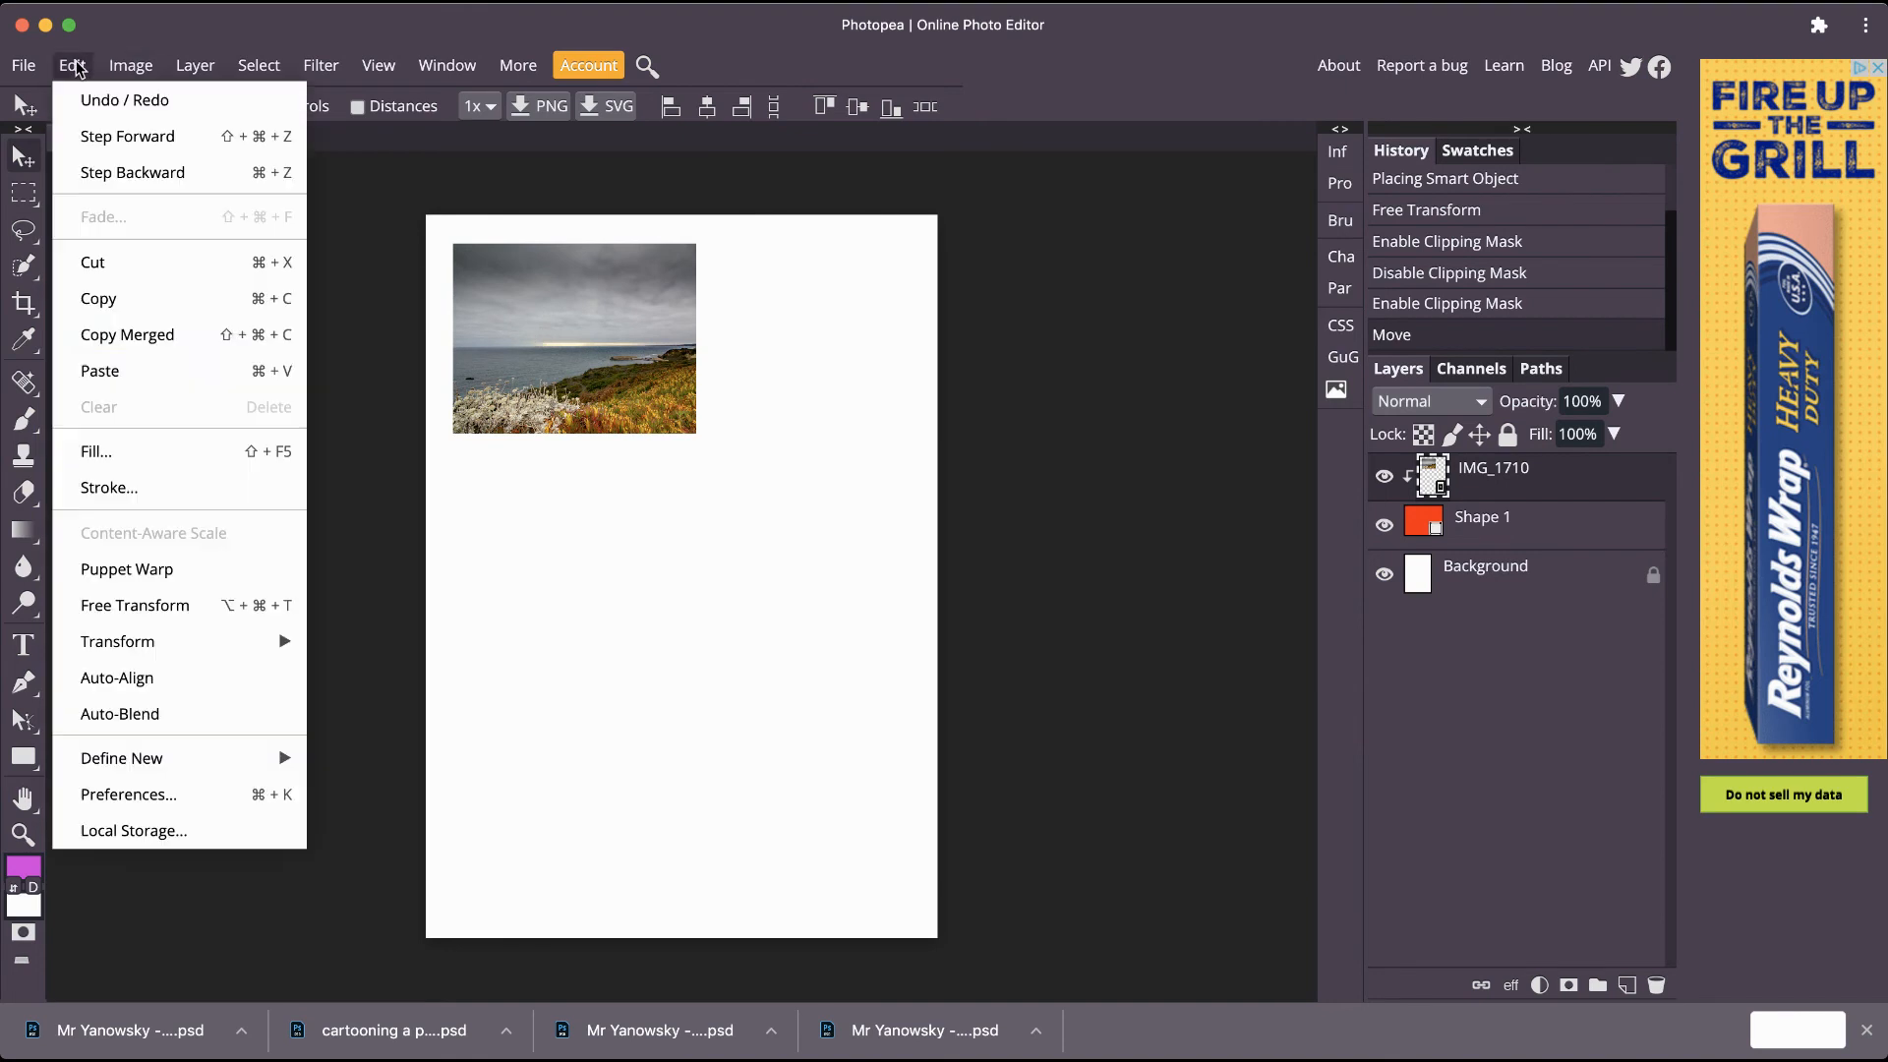
left_click(145, 605)
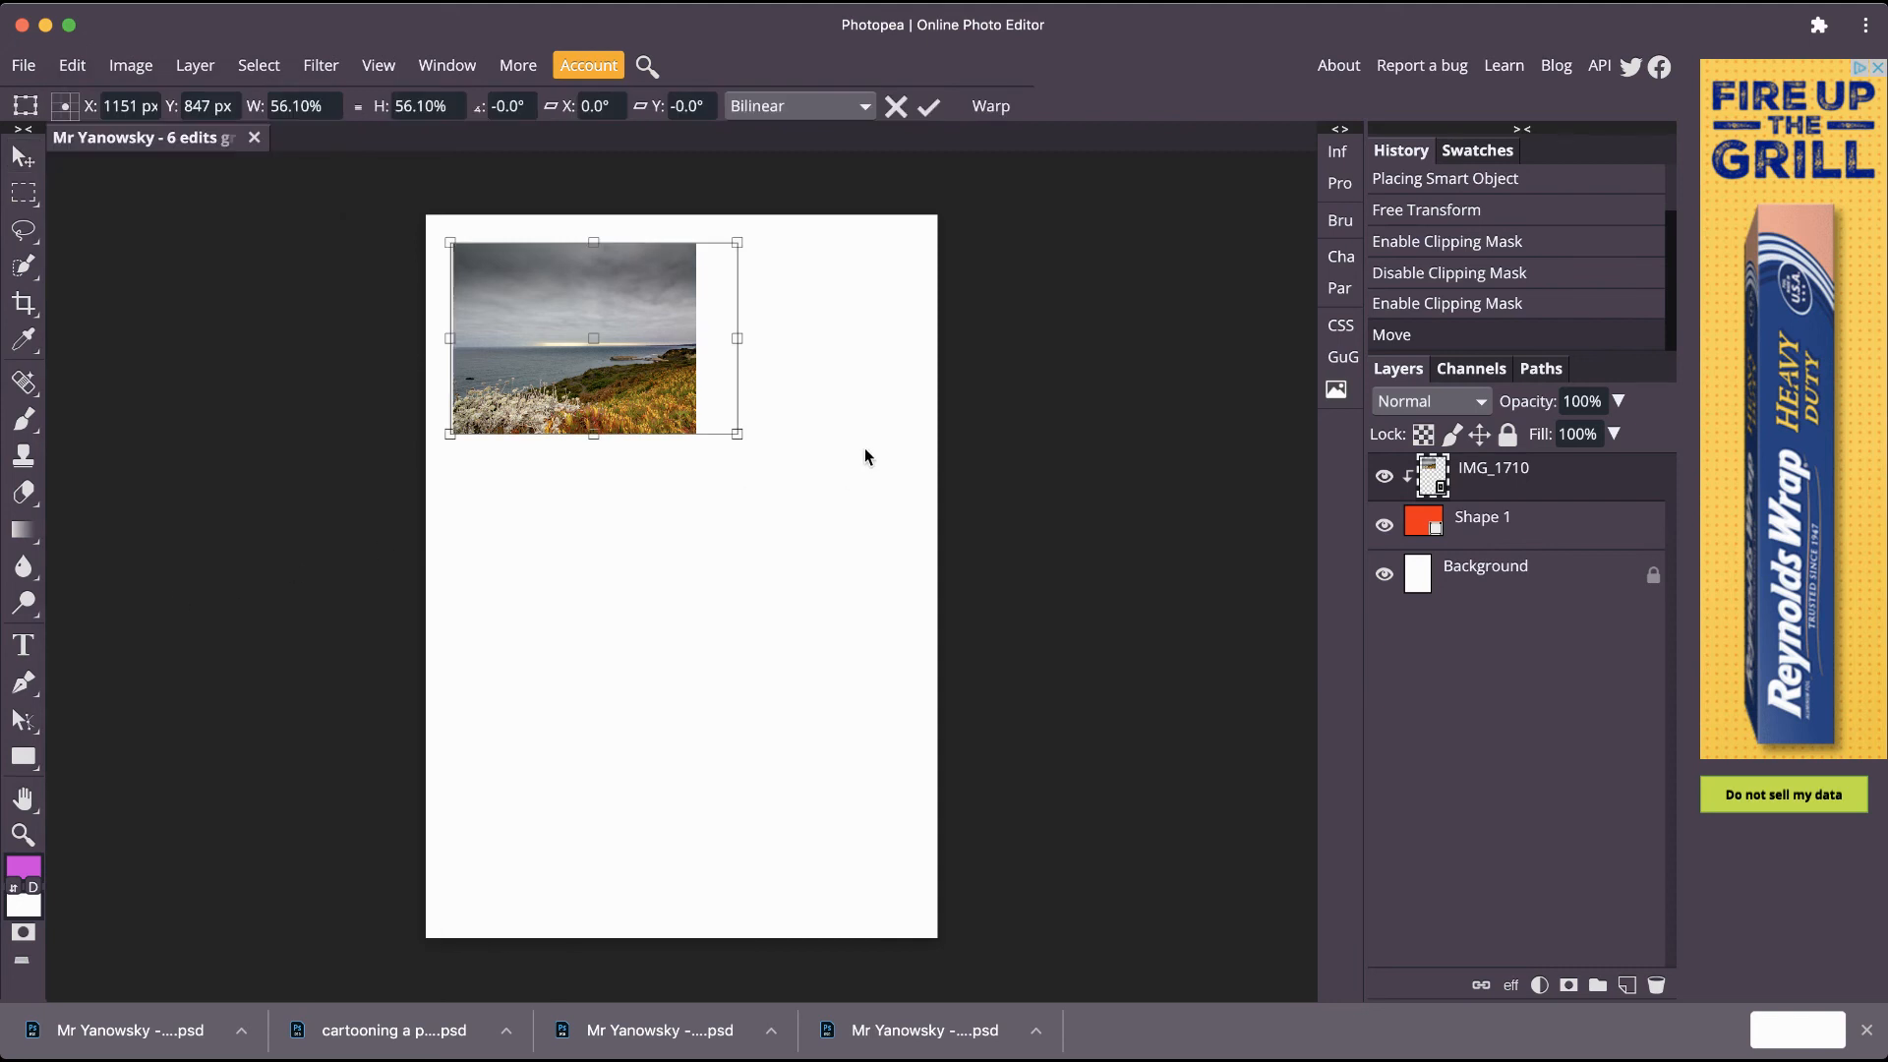
left_click_drag(738, 434, 735, 485)
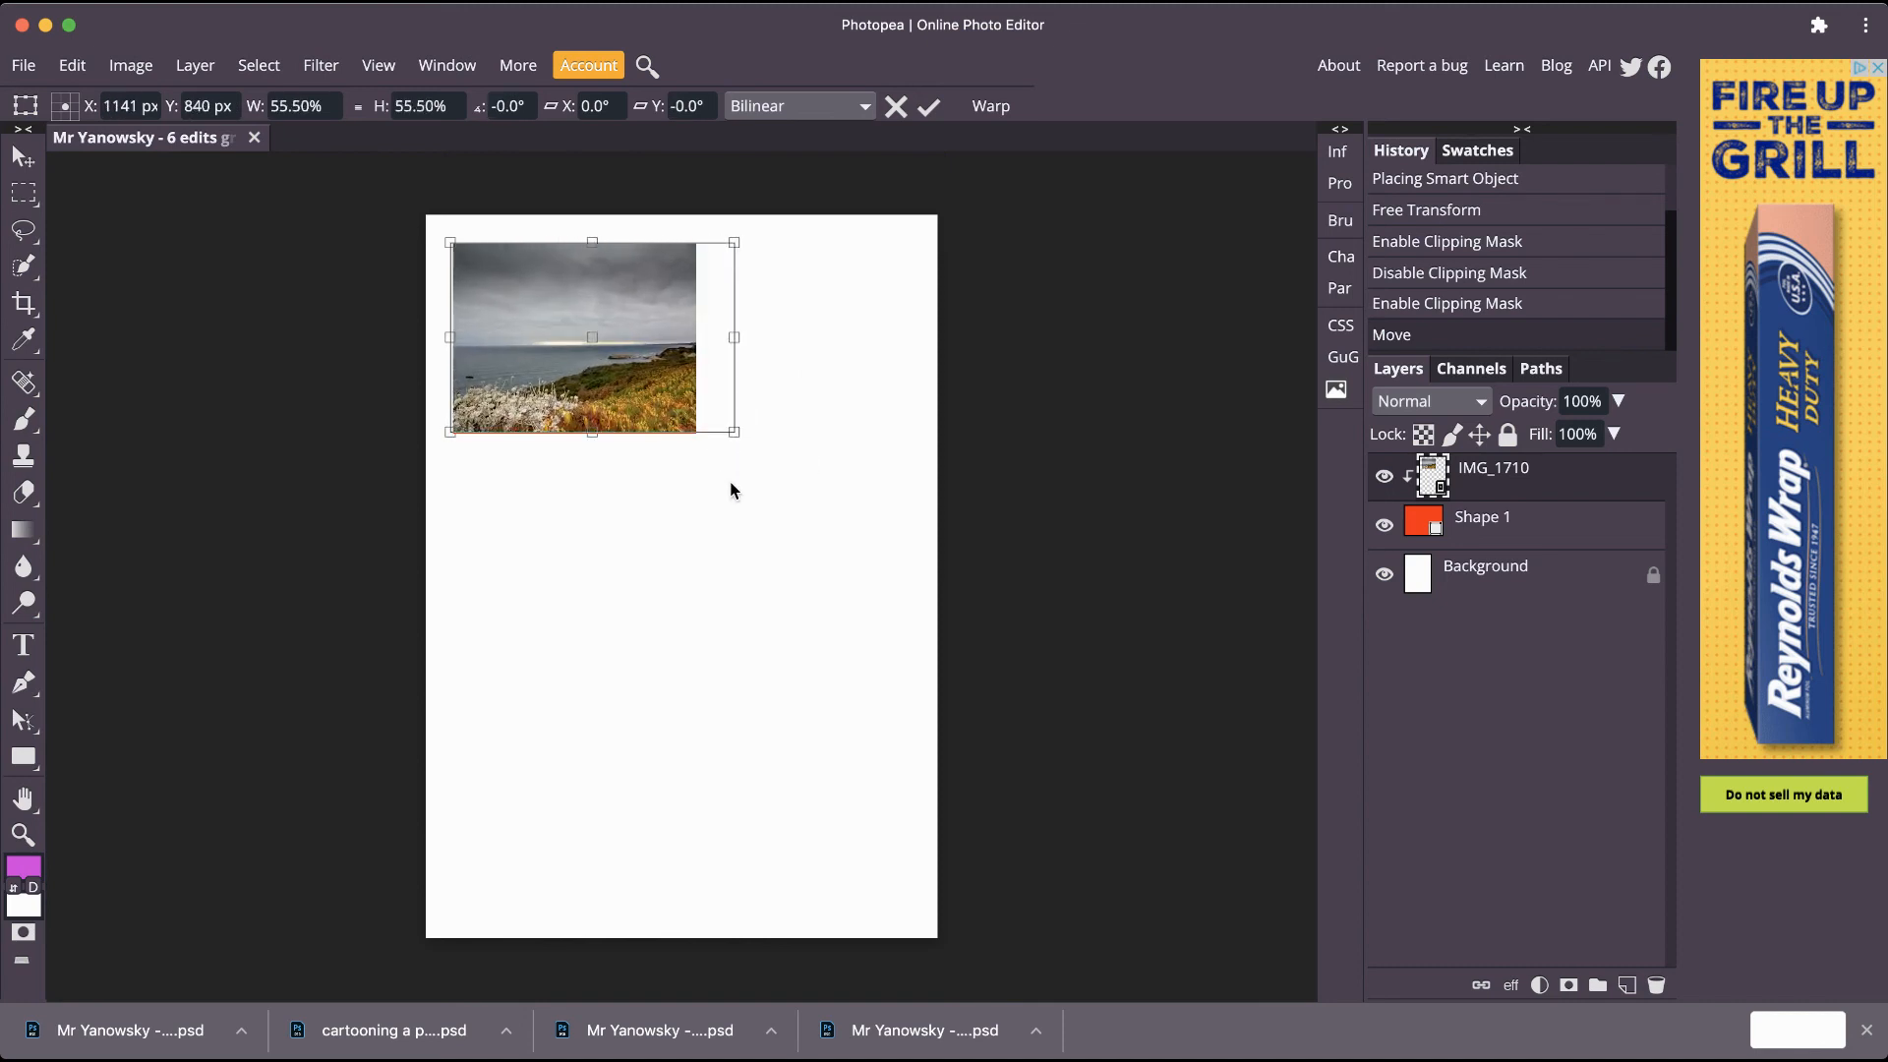
left_click(939, 107)
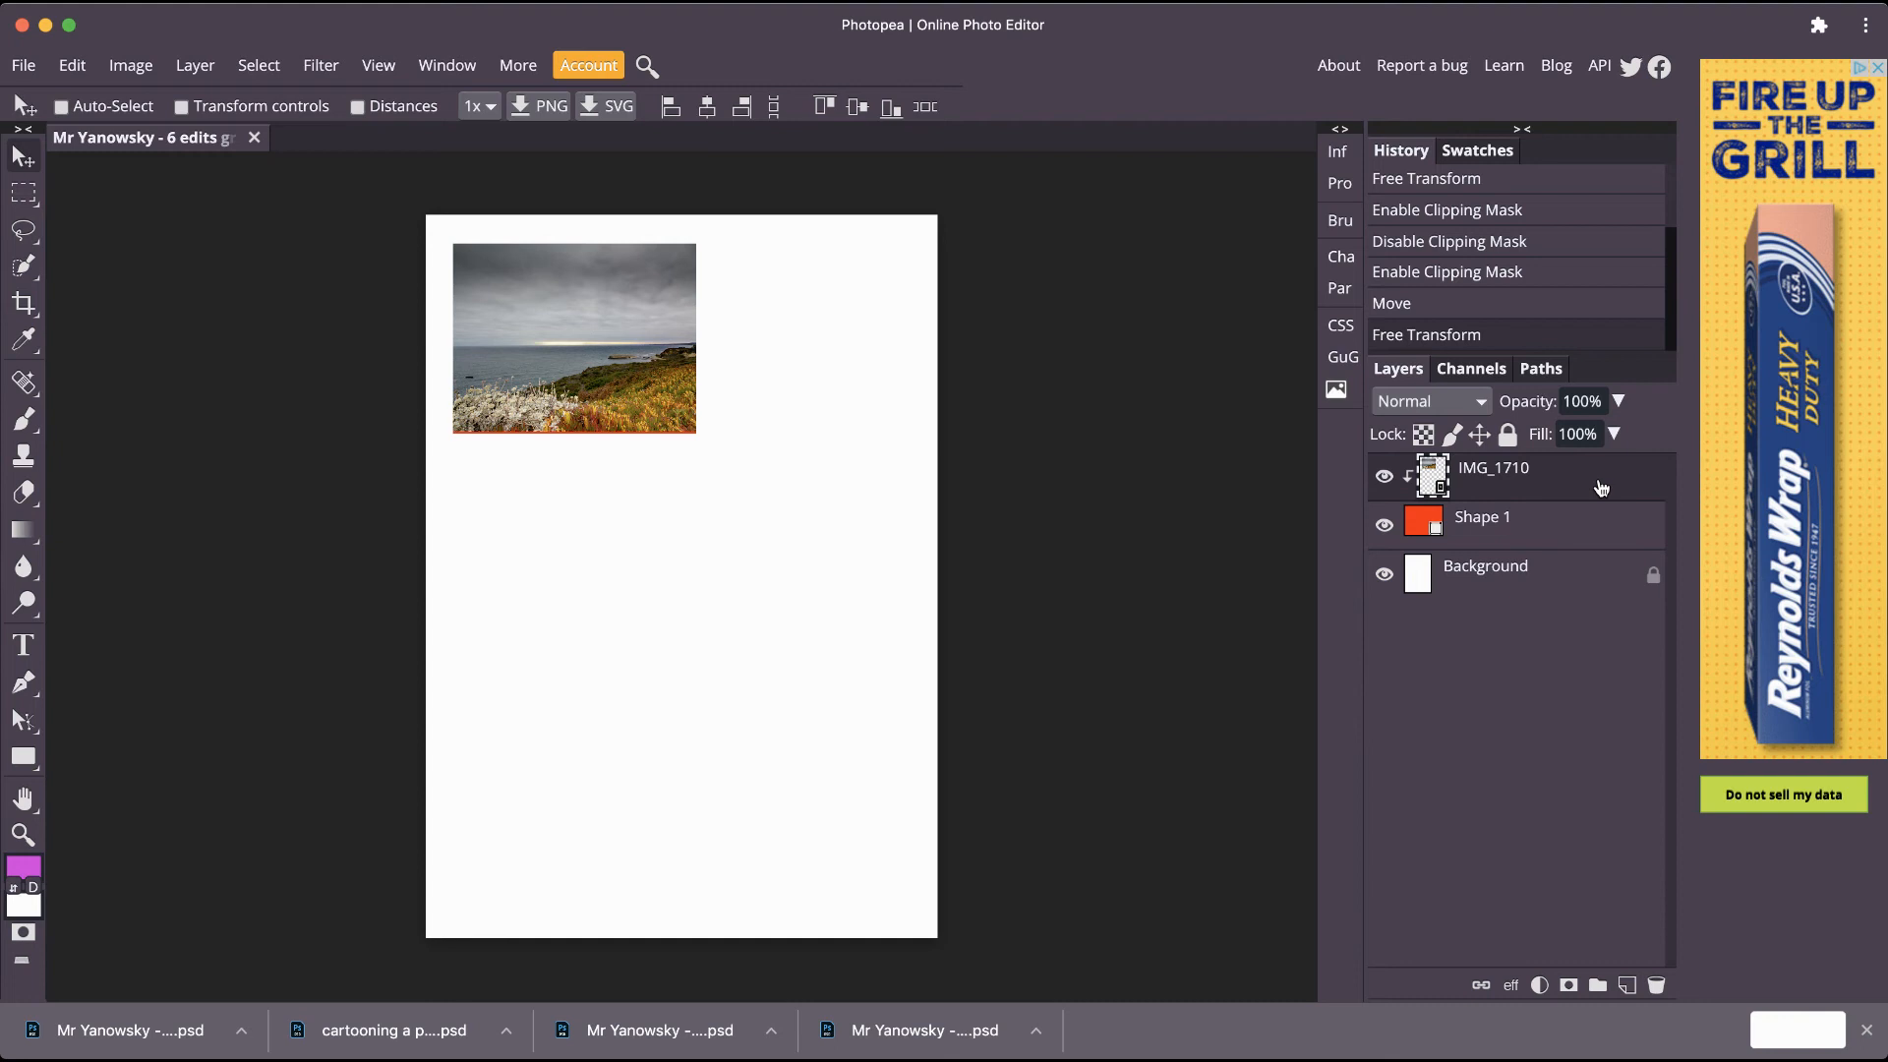
Add a Pattern Fill layer above the IMG_1710 photo and clip it to the layers beneath.
left_click(1539, 987)
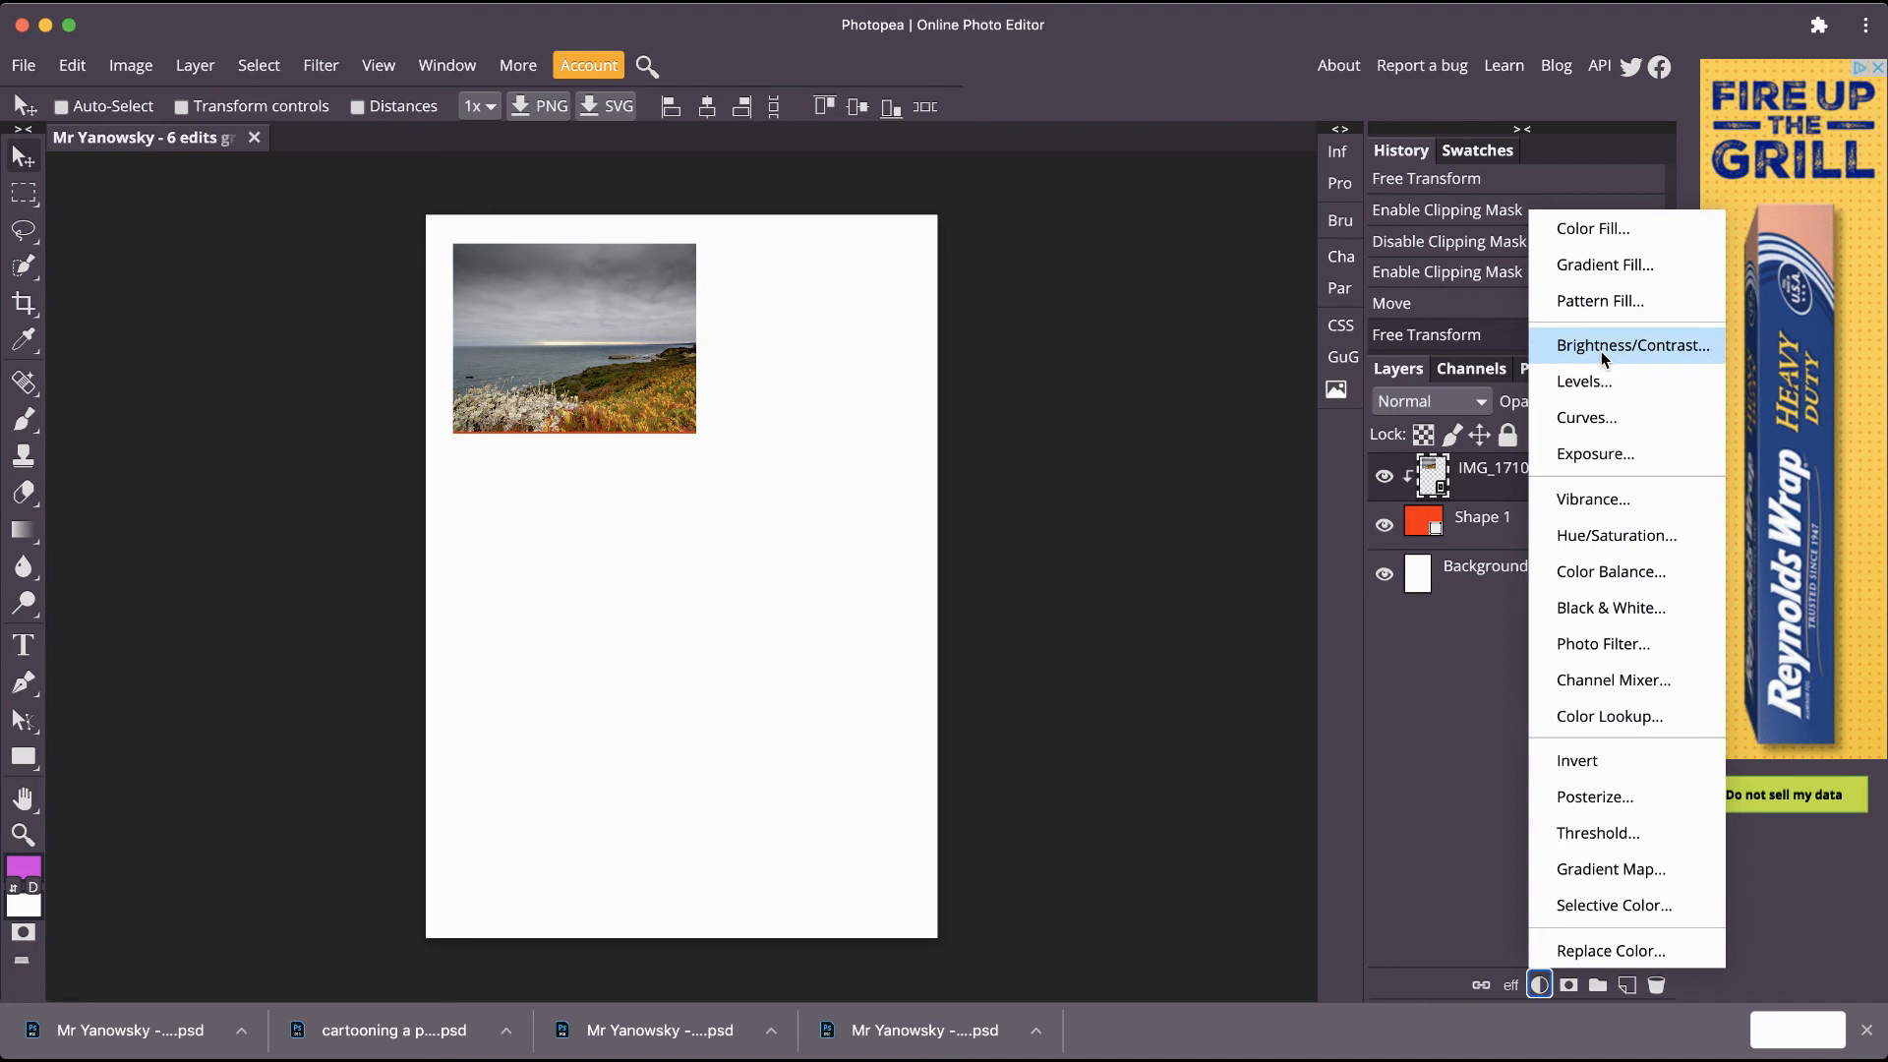
left_click(1620, 303)
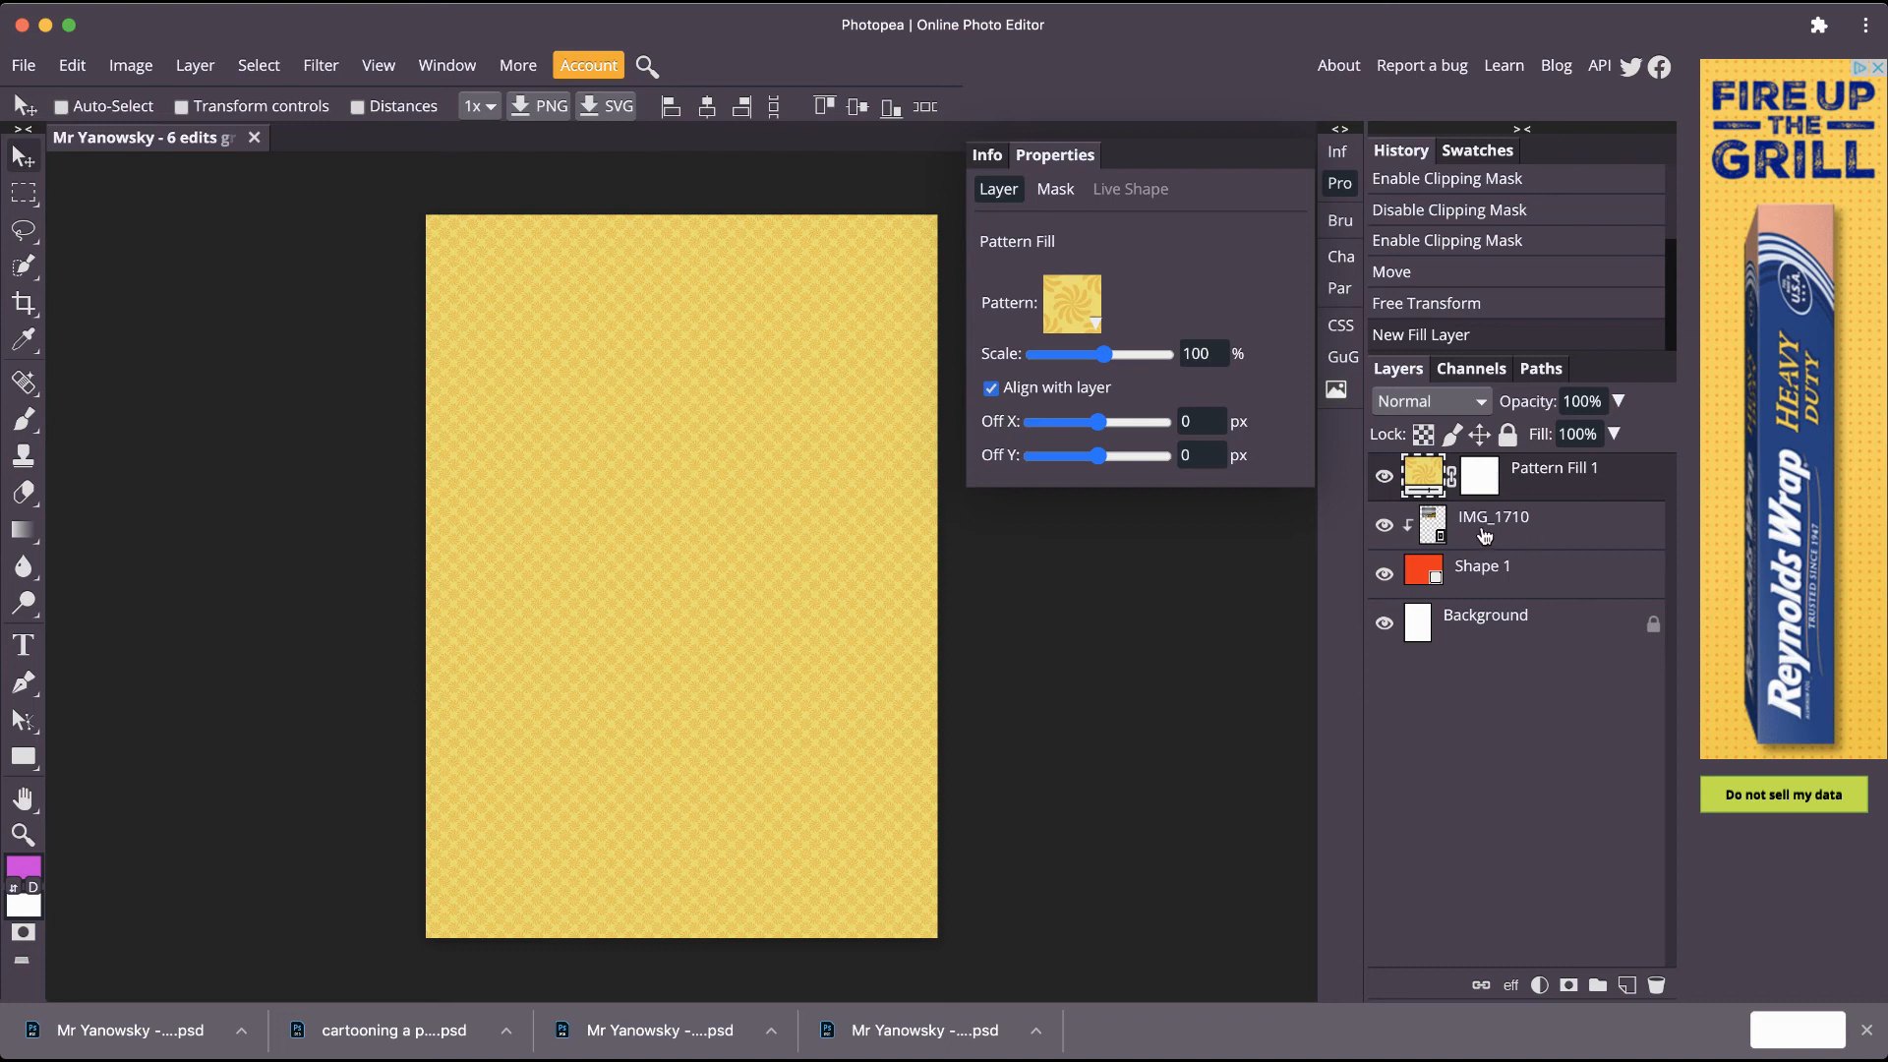
right_click(1635, 482)
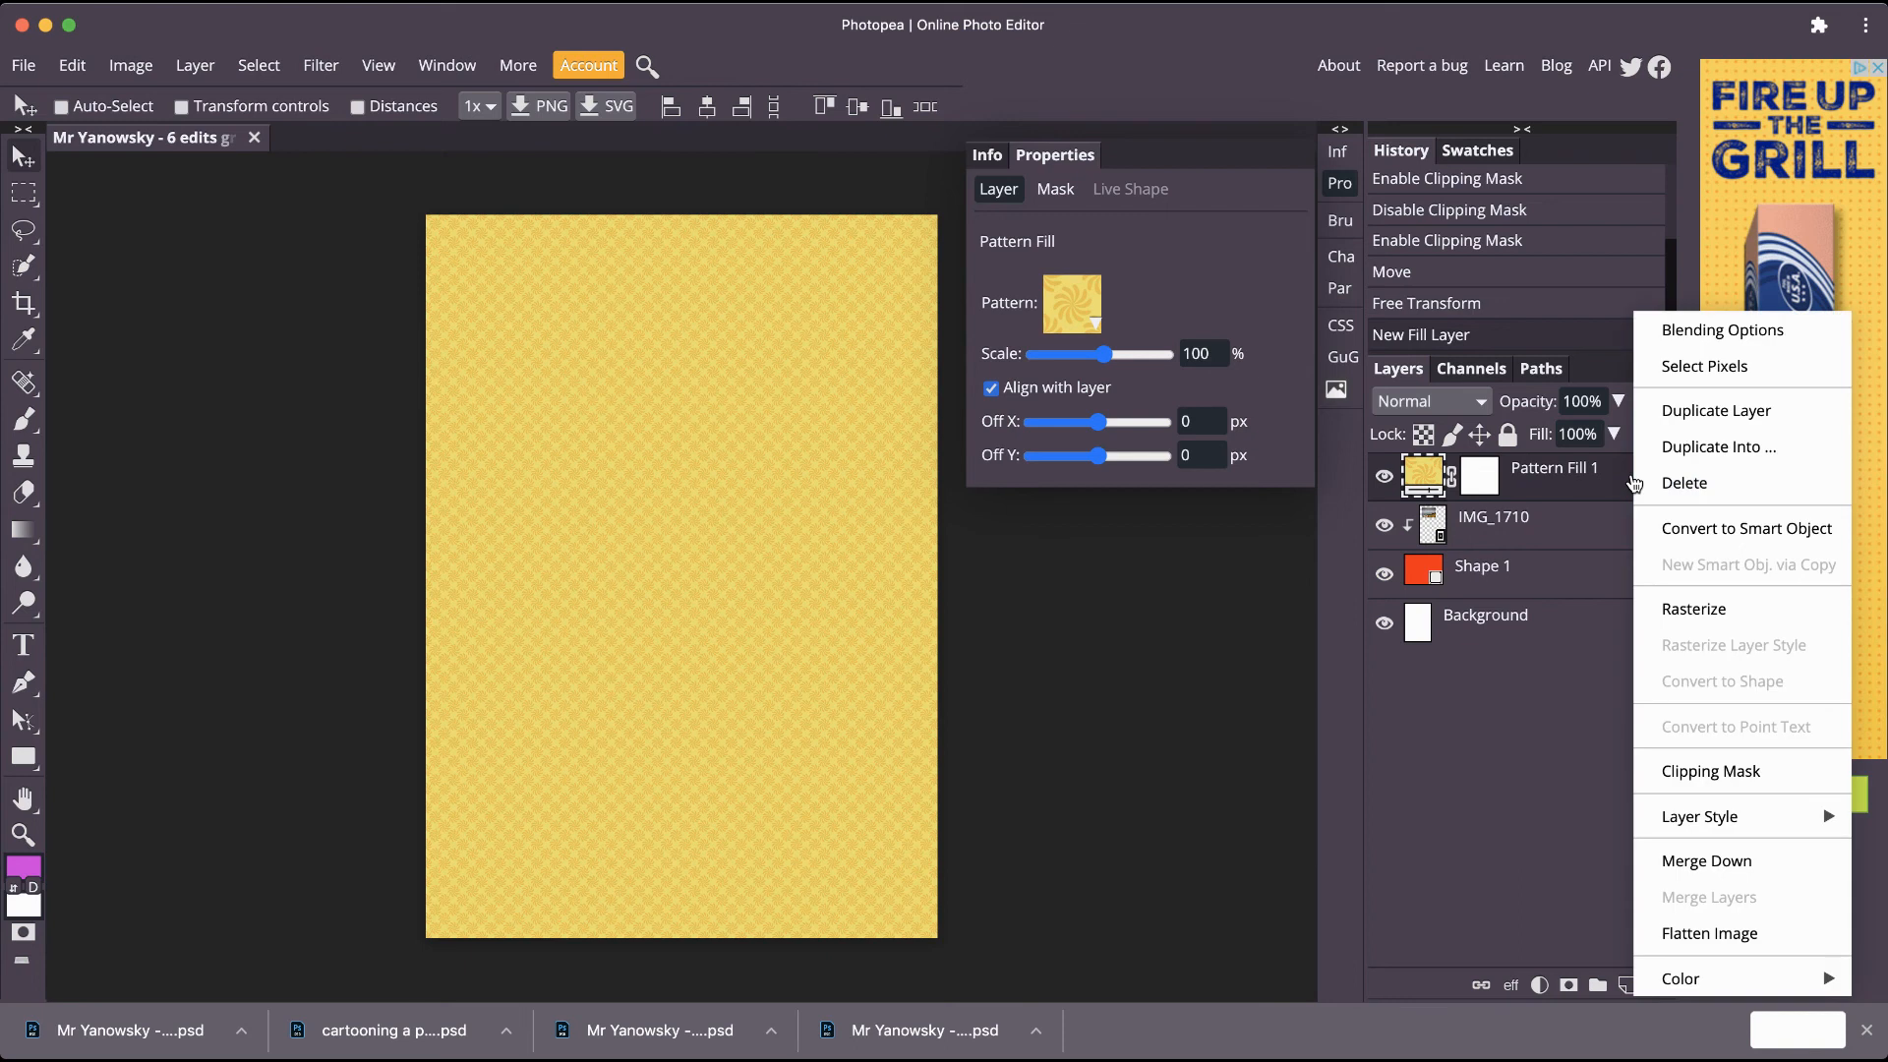
left_click(1696, 772)
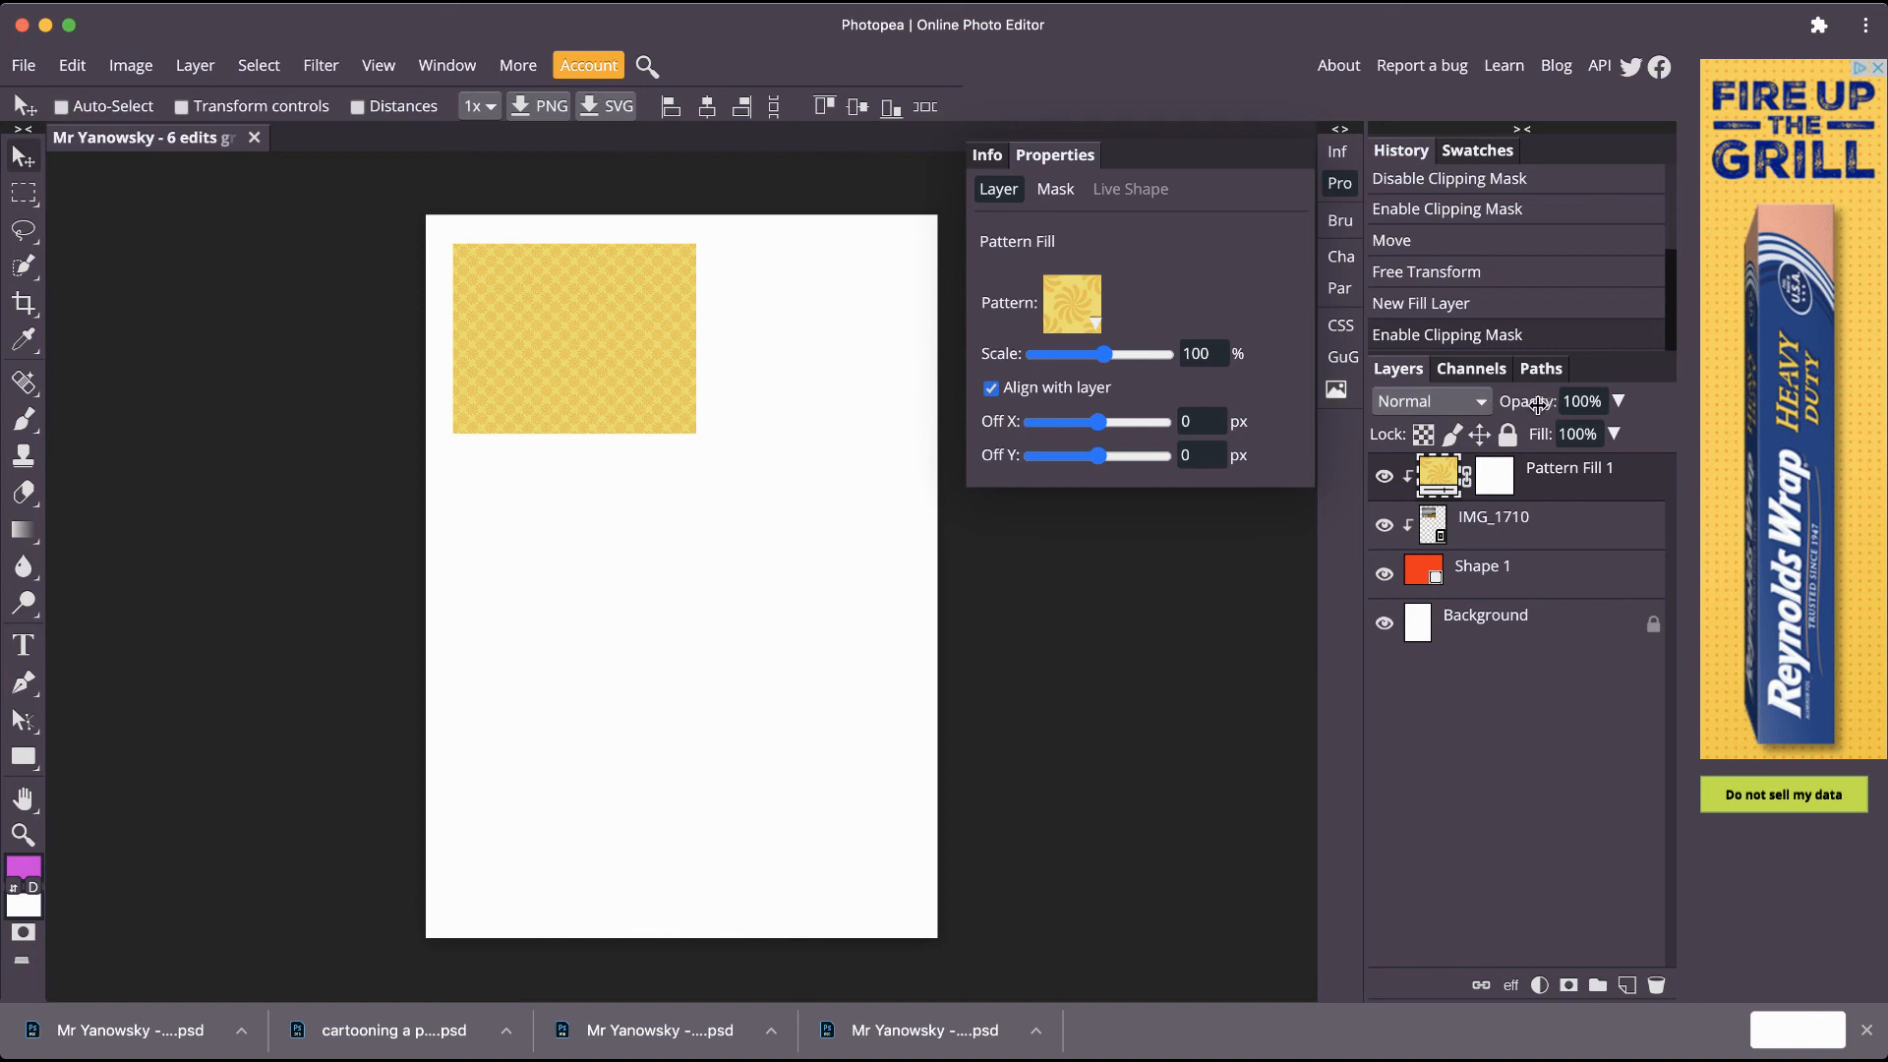
Try the pattern fill layer at 51% opacity and restore it to 100%.
left_click(1618, 402)
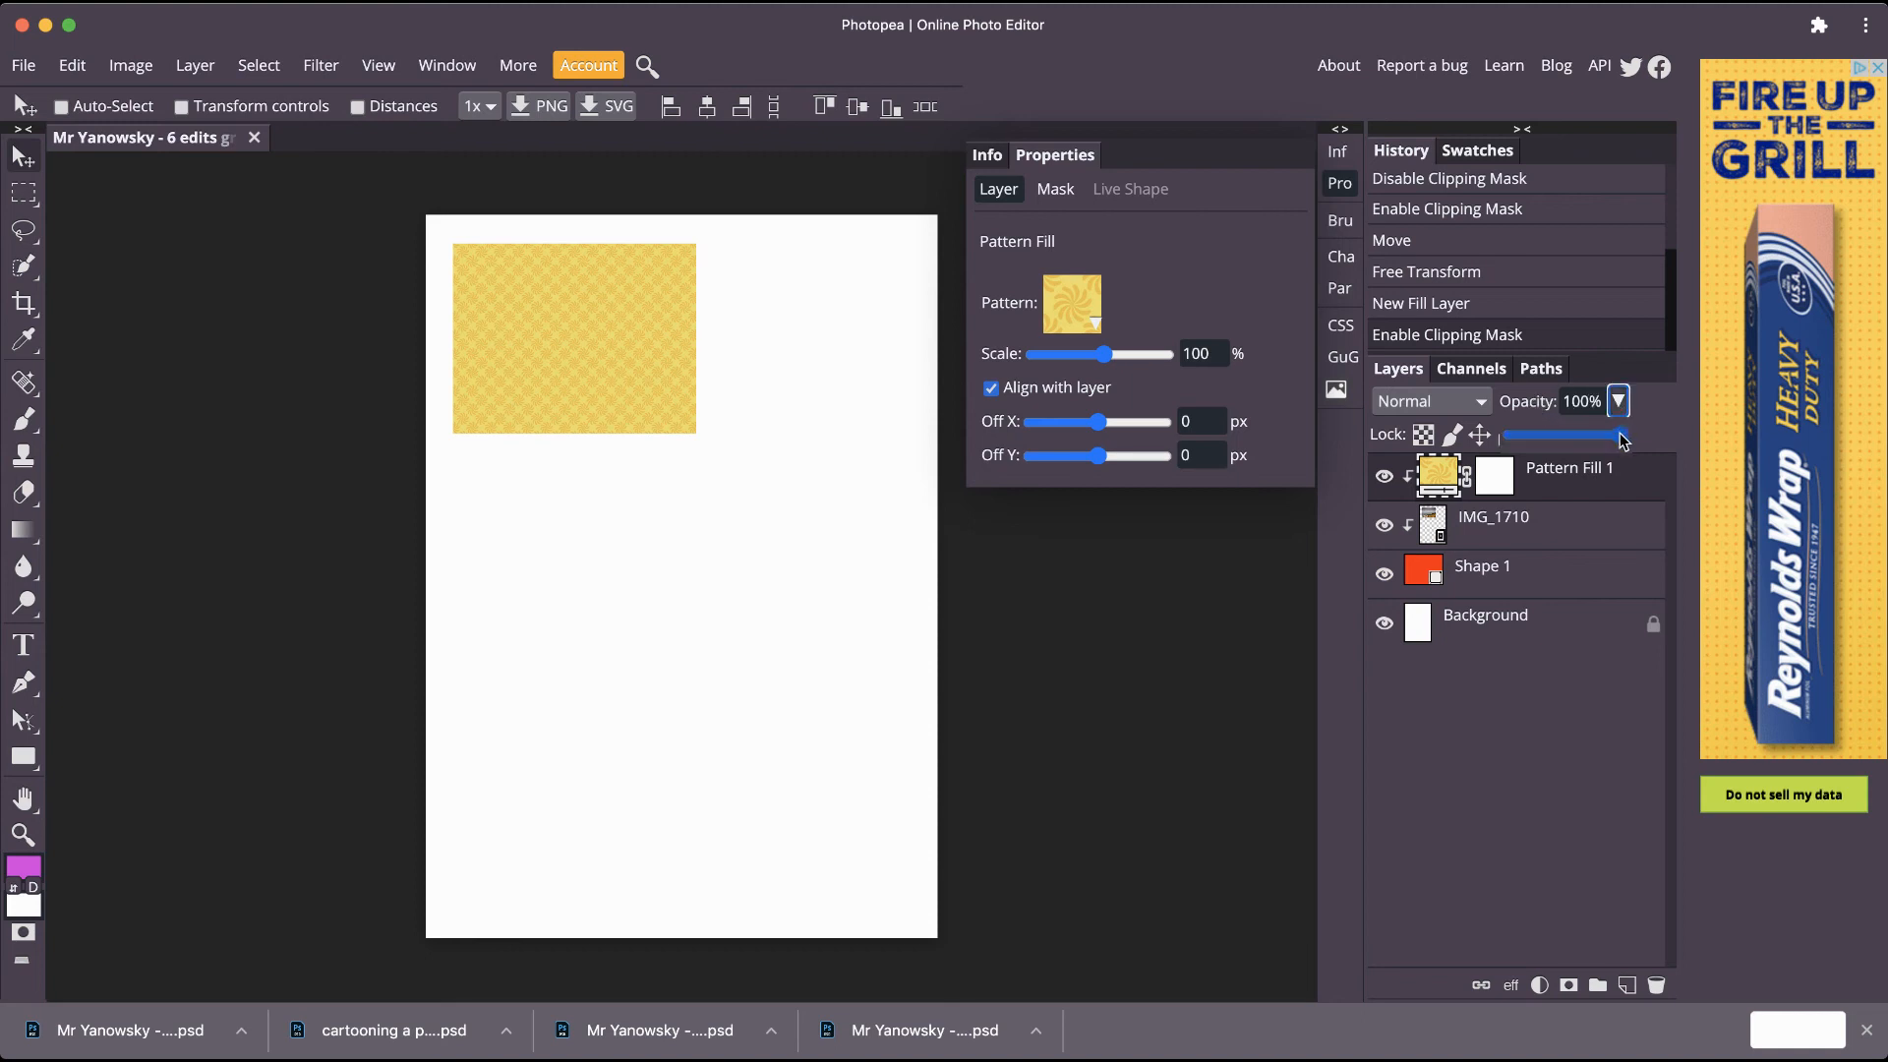
left_click_drag(1620, 433, 1567, 442)
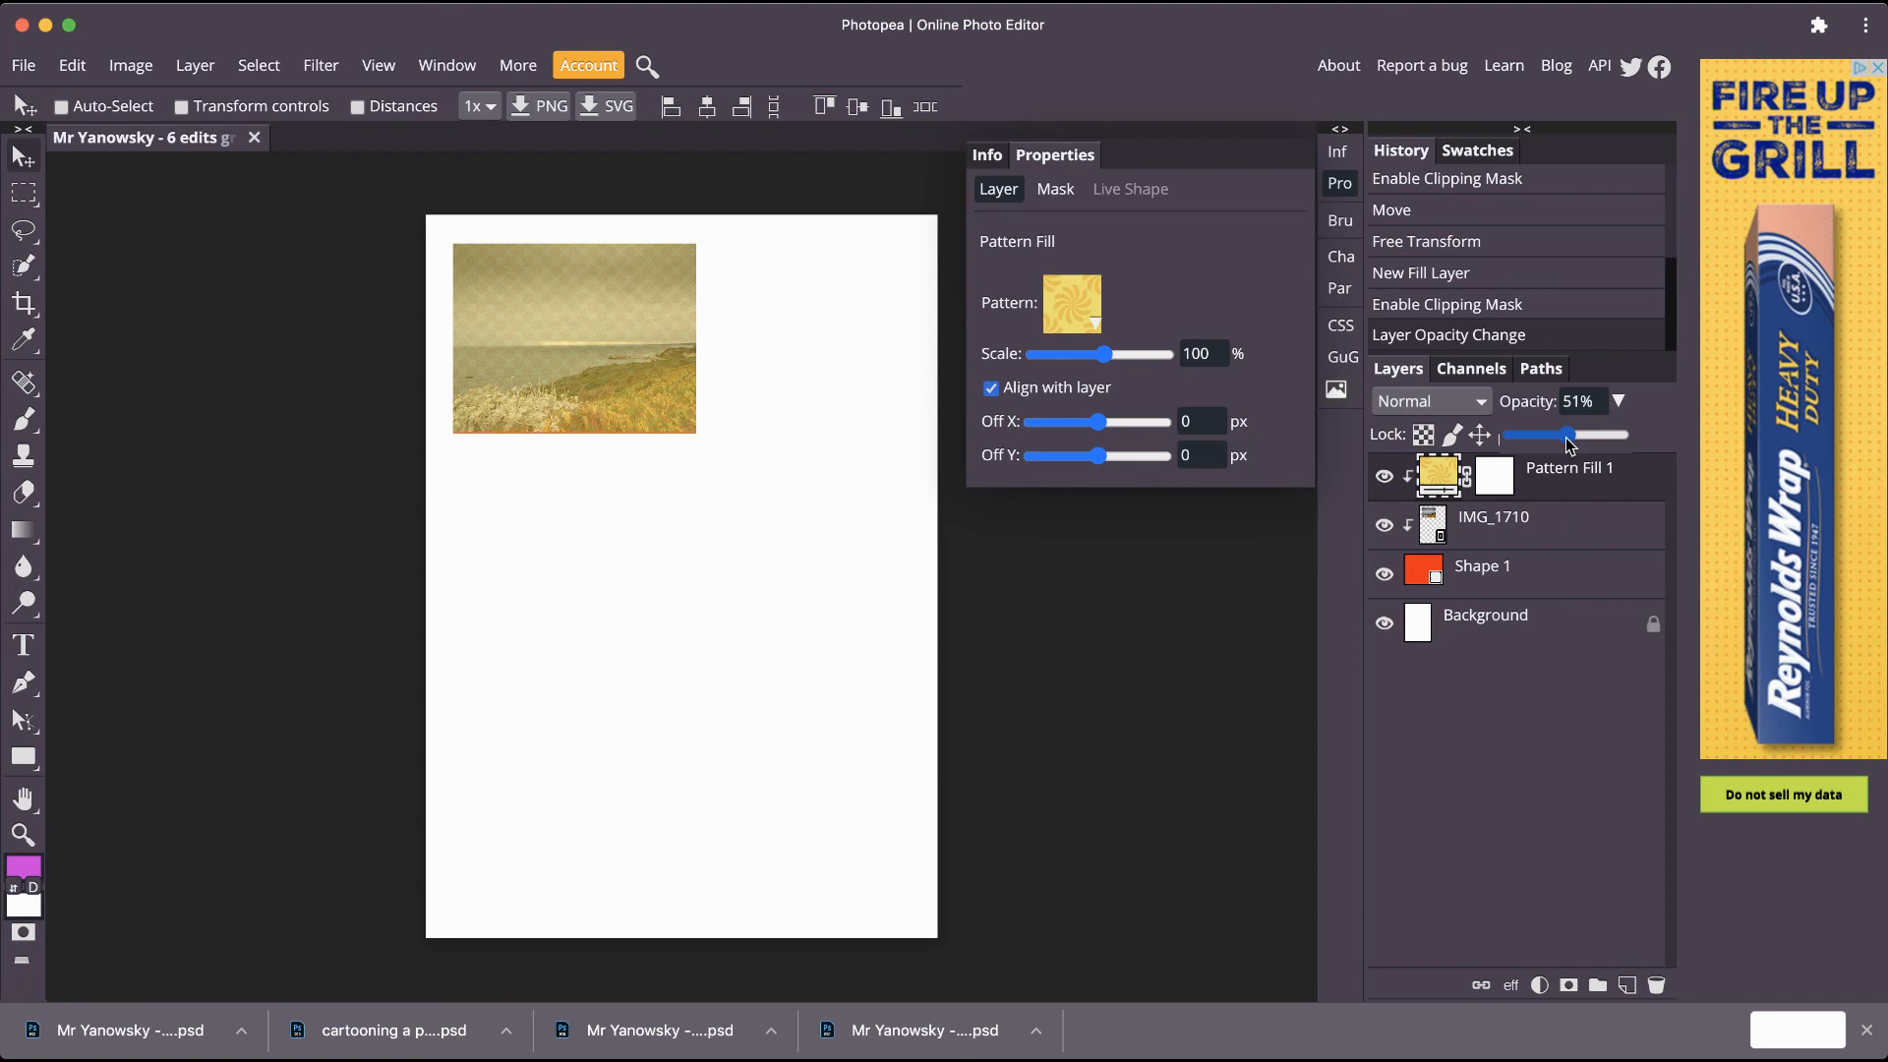
left_click_drag(1567, 435, 1657, 435)
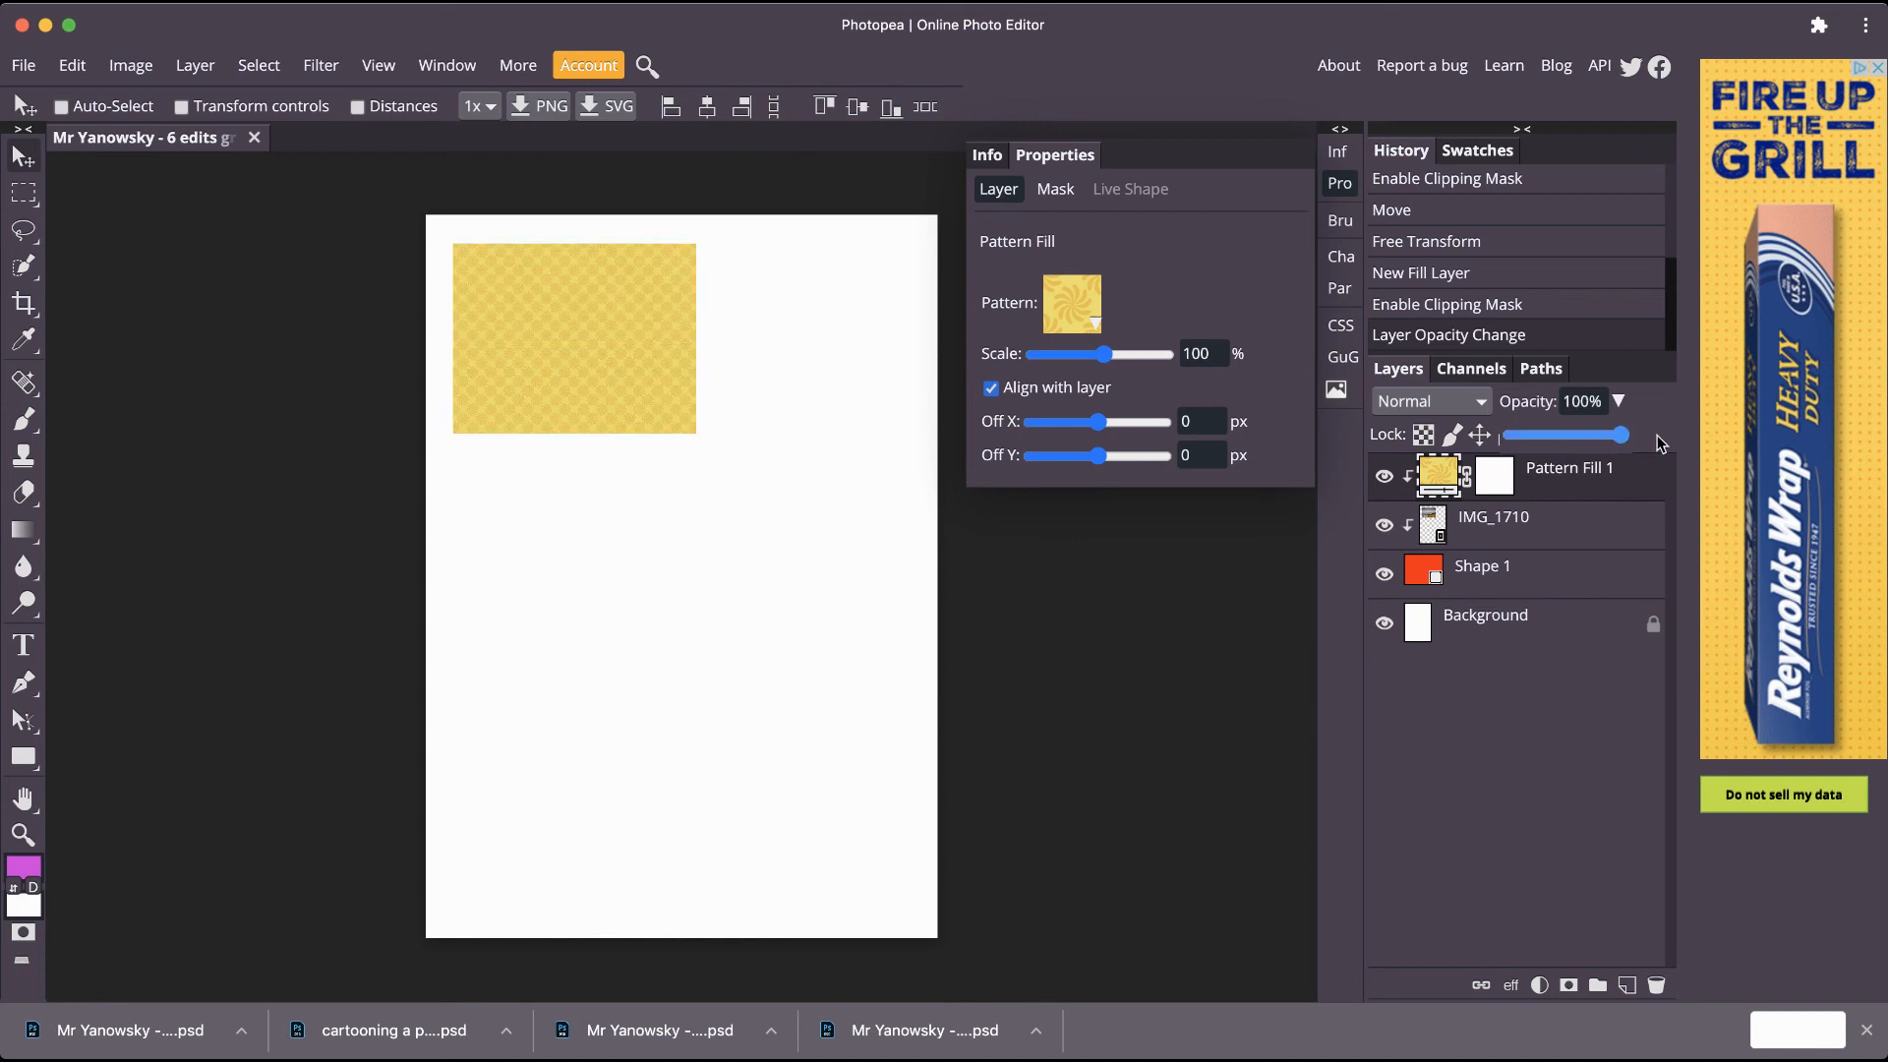
Try blend modes such as Darken, Color Burn, Difference and Soft Light on the pattern fill layer, settling on Multiply.
left_click(1483, 407)
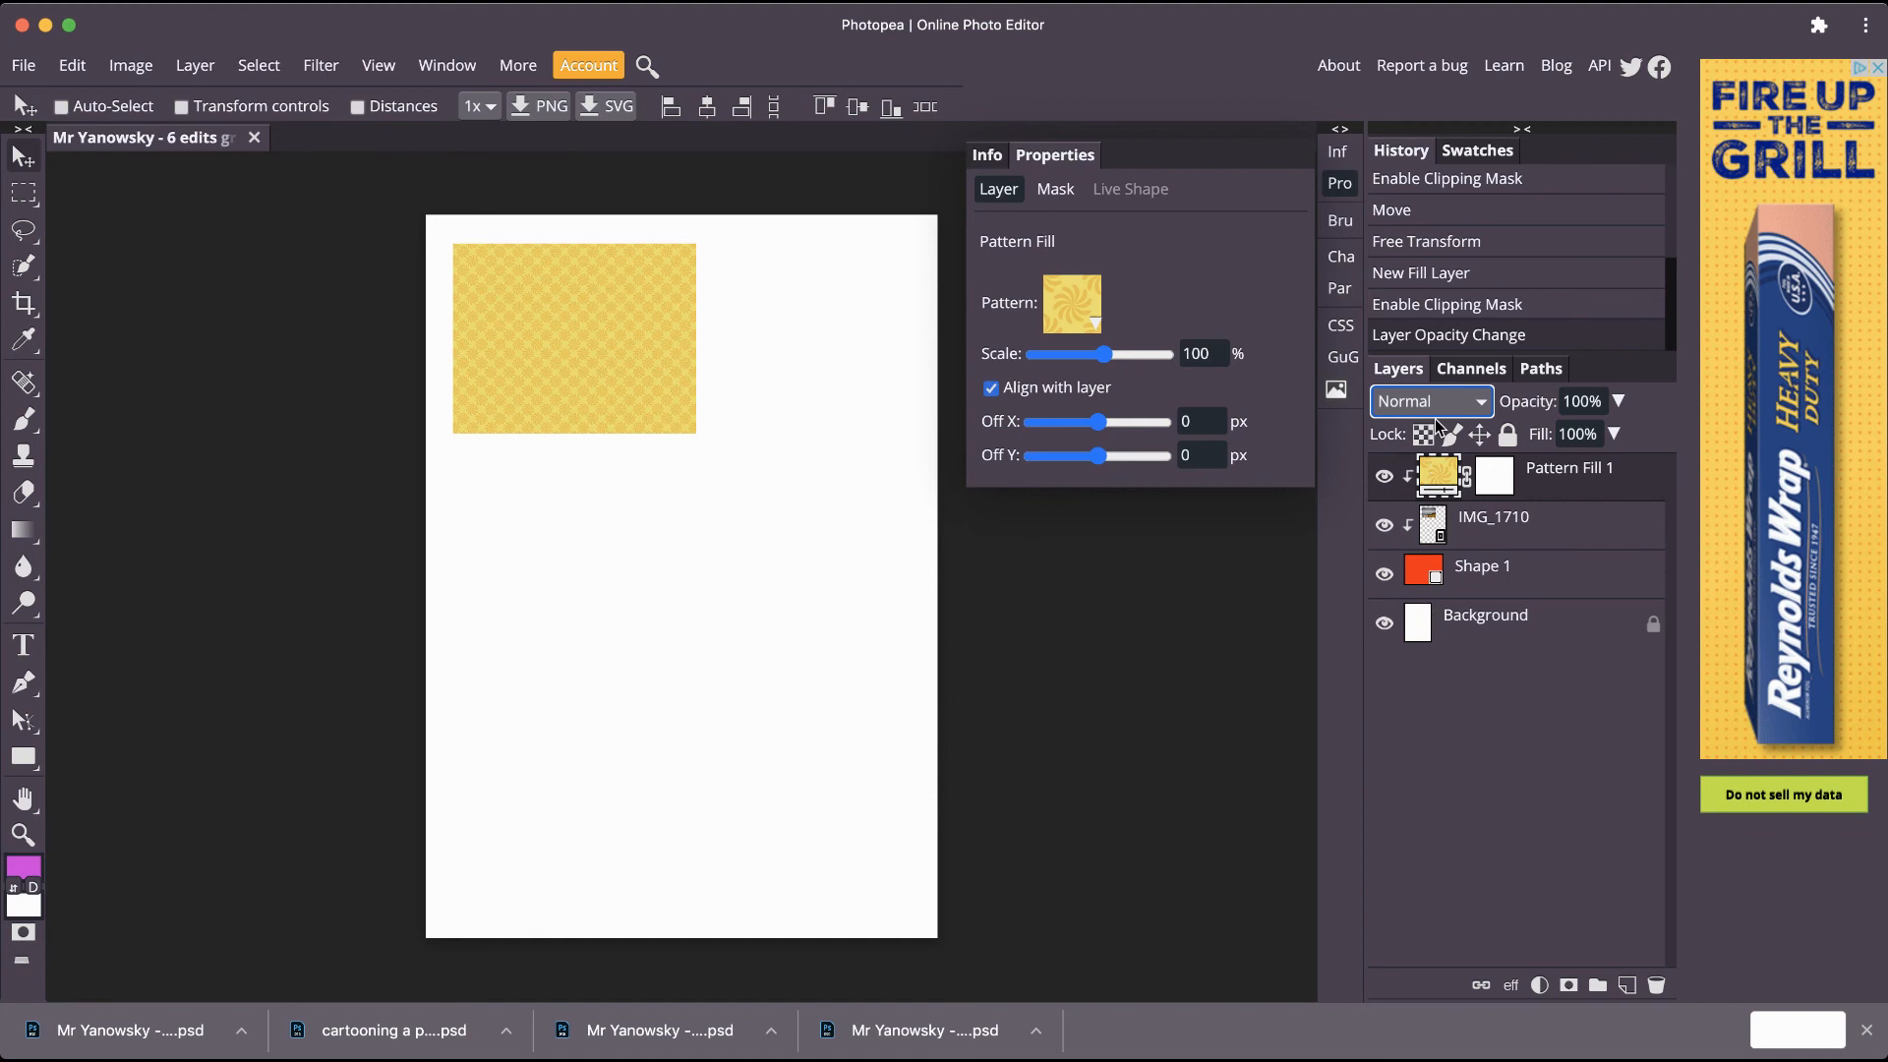
key("Down")
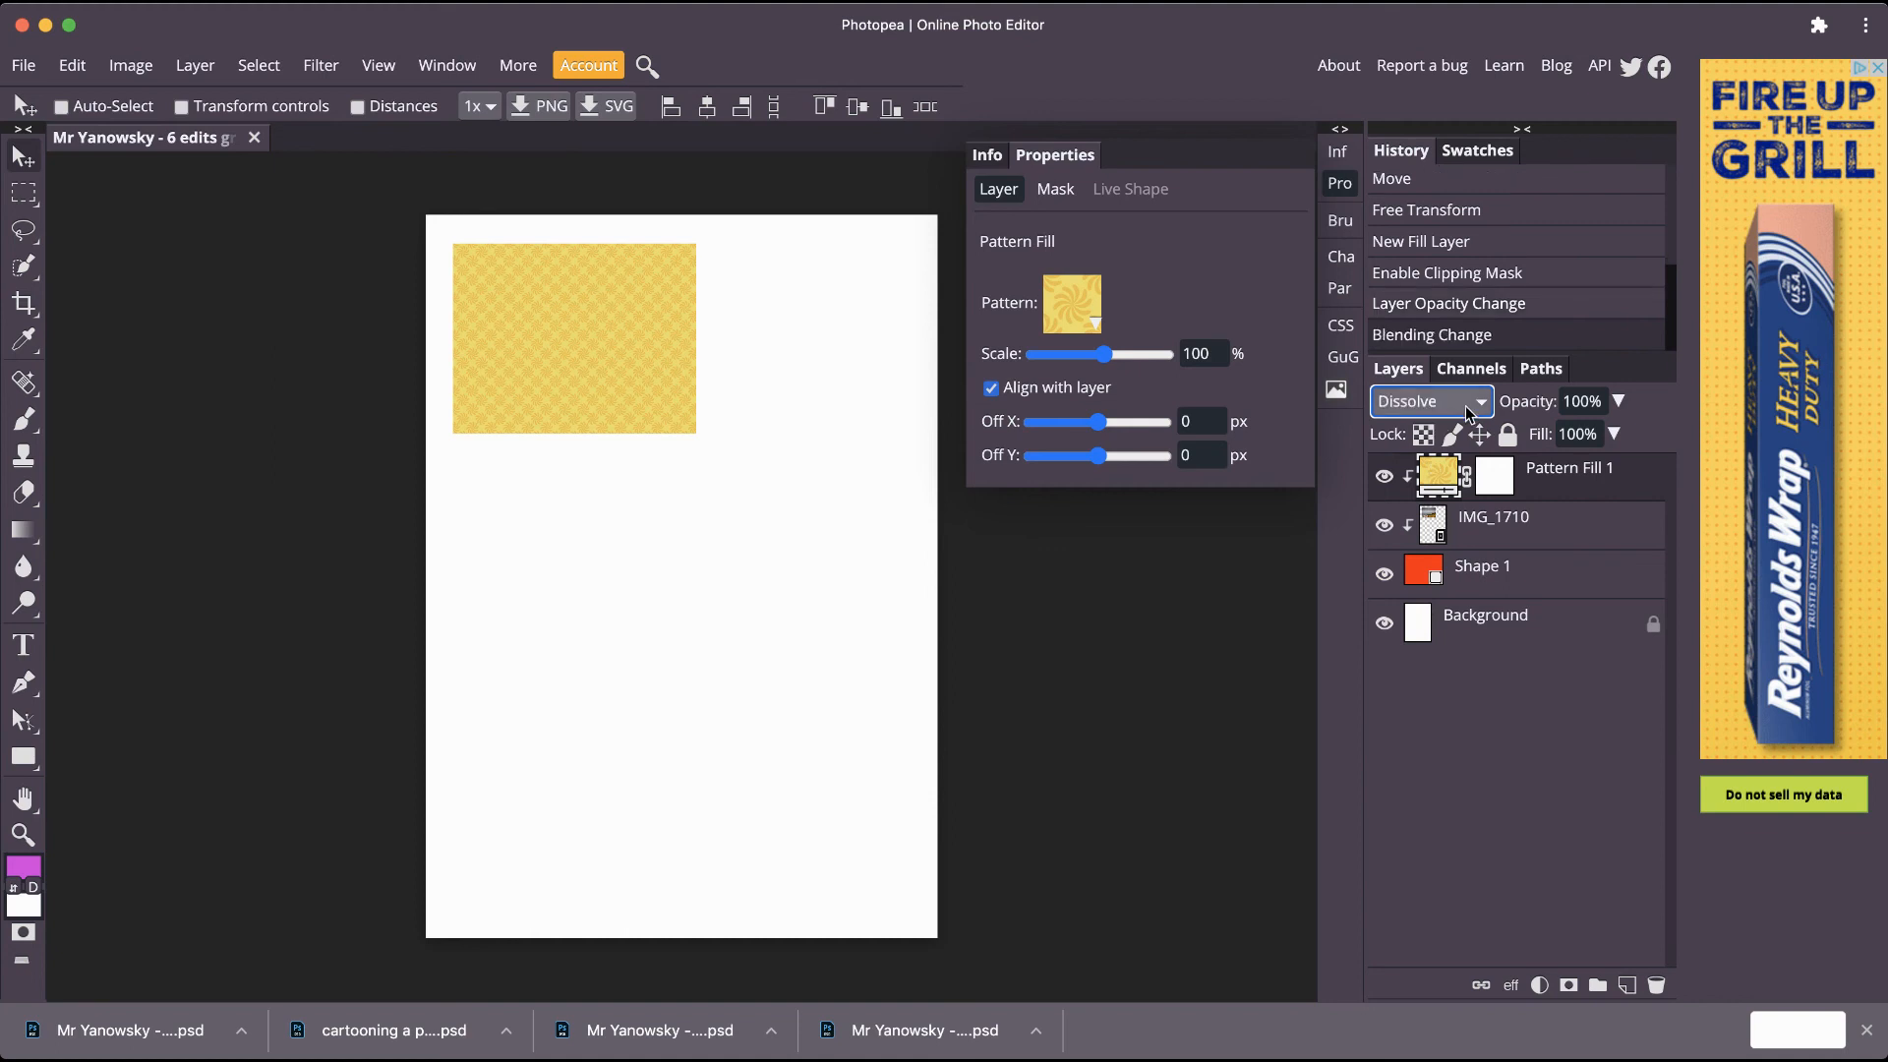
key("Down")
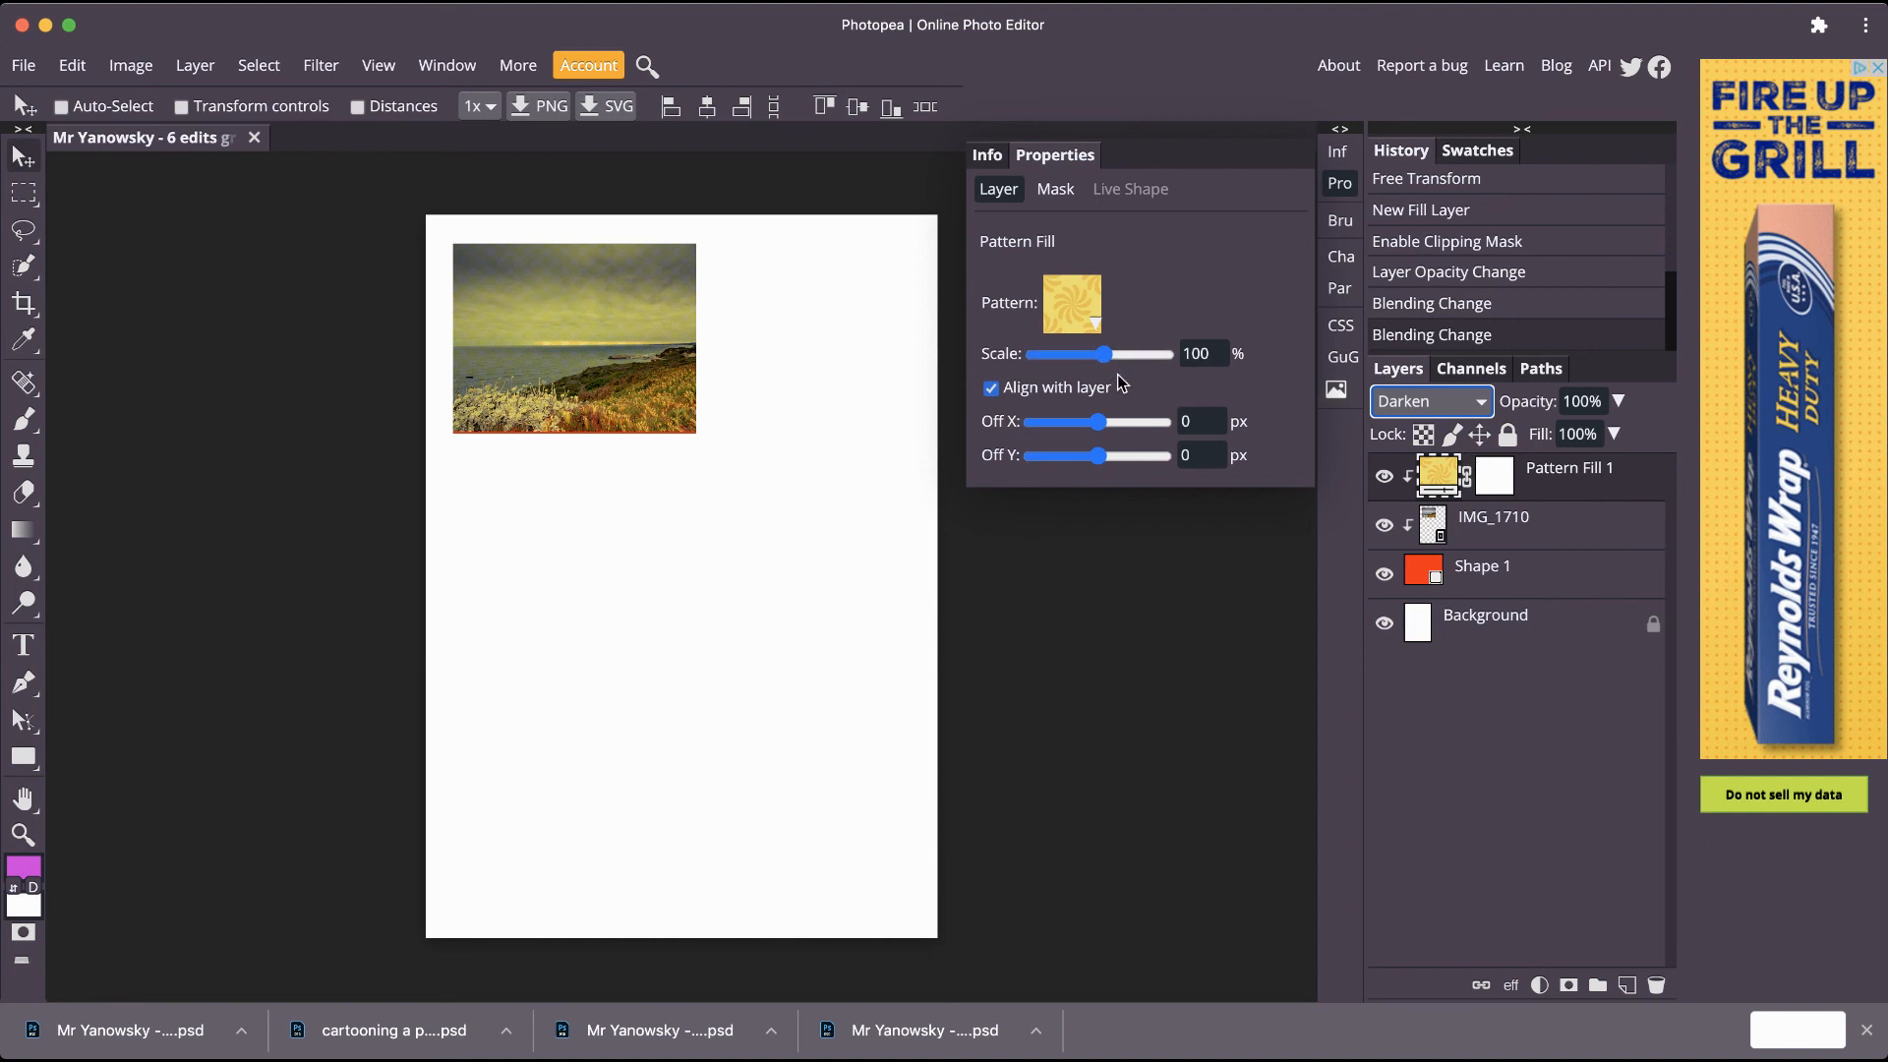
left_click(1427, 409)
left_click(1431, 437)
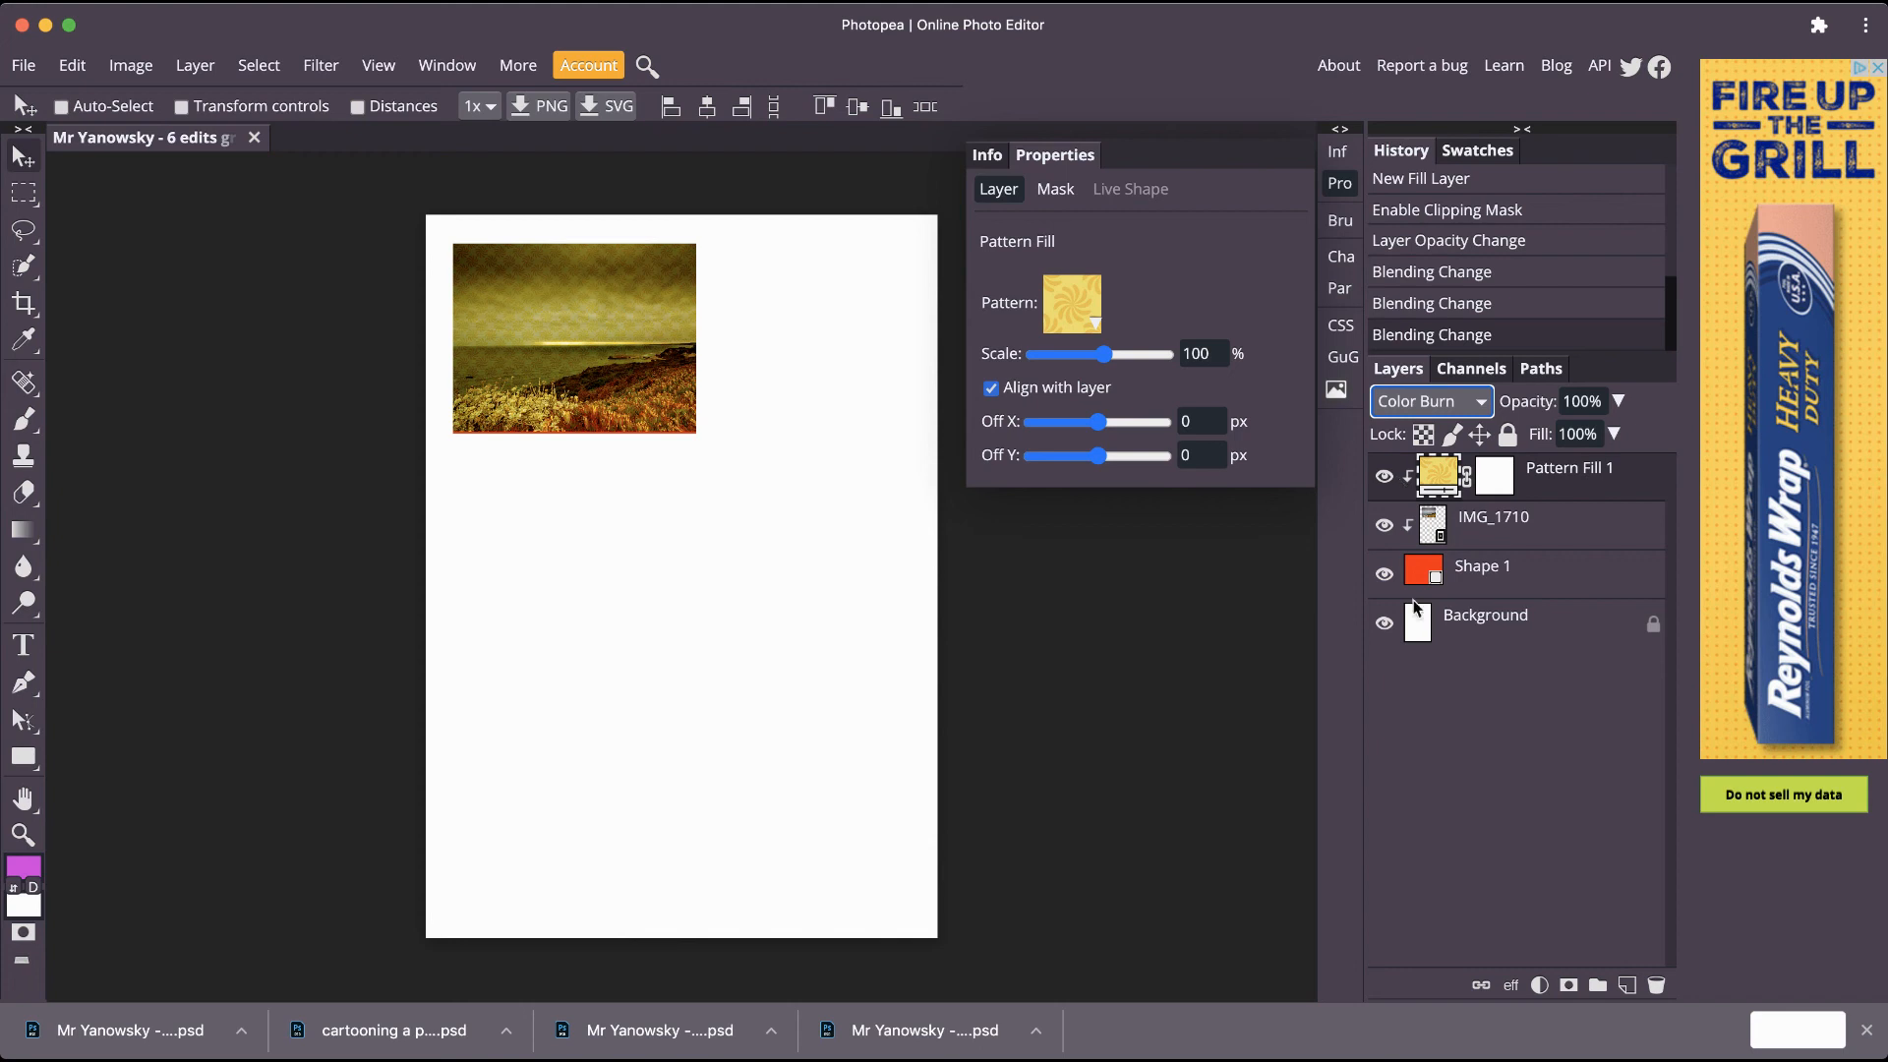
left_click(1455, 777)
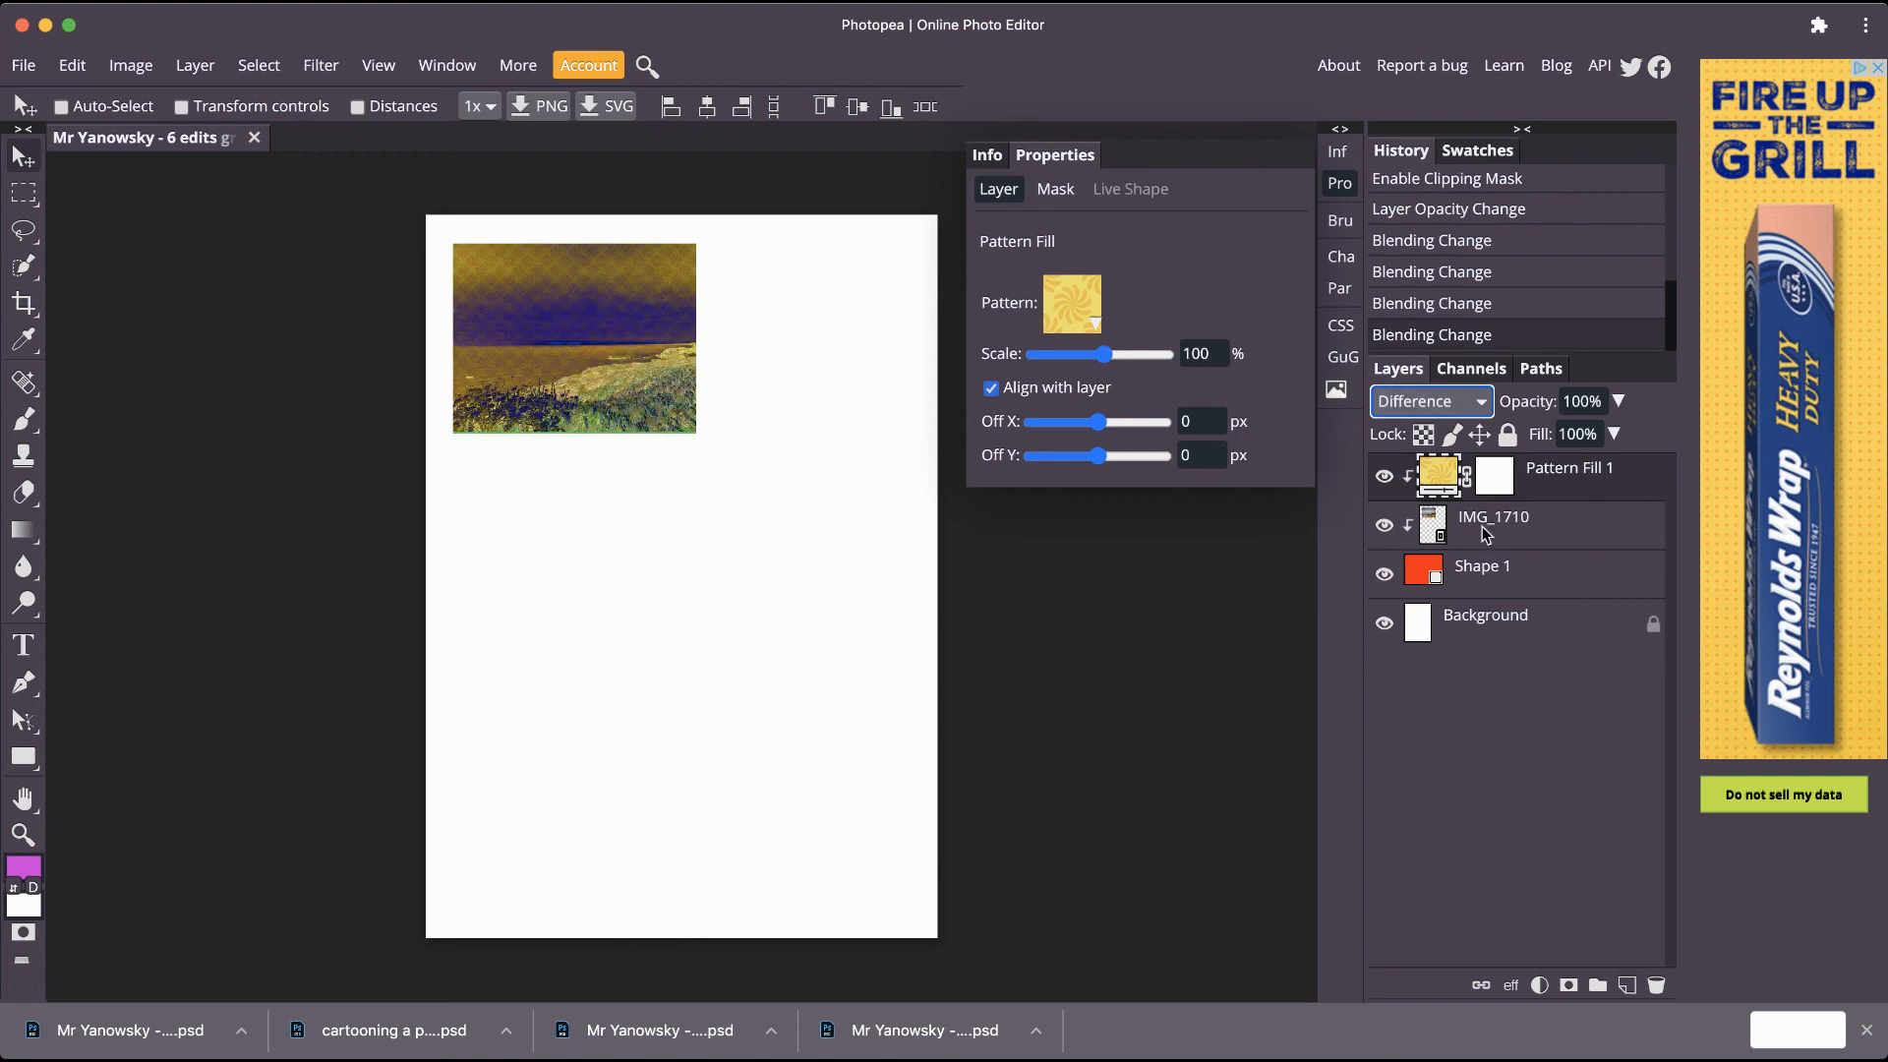
key("Down")
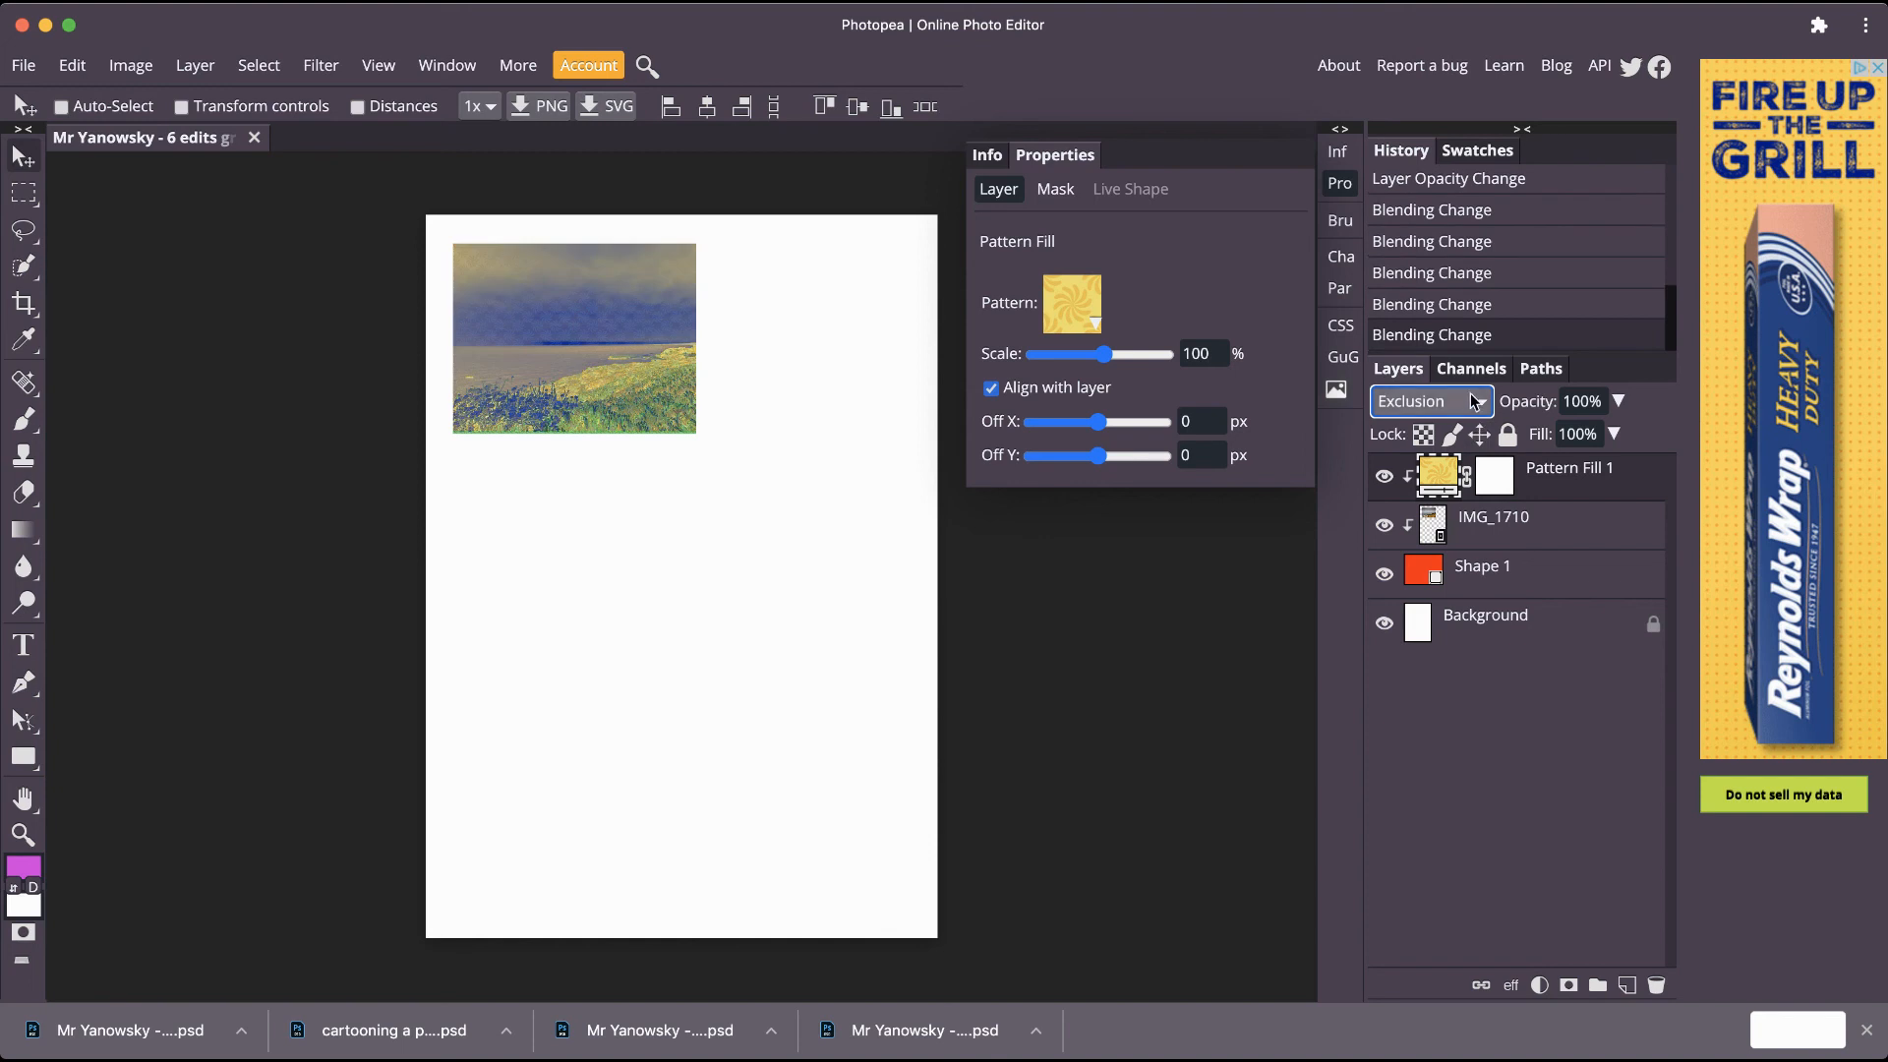
left_click(1479, 318)
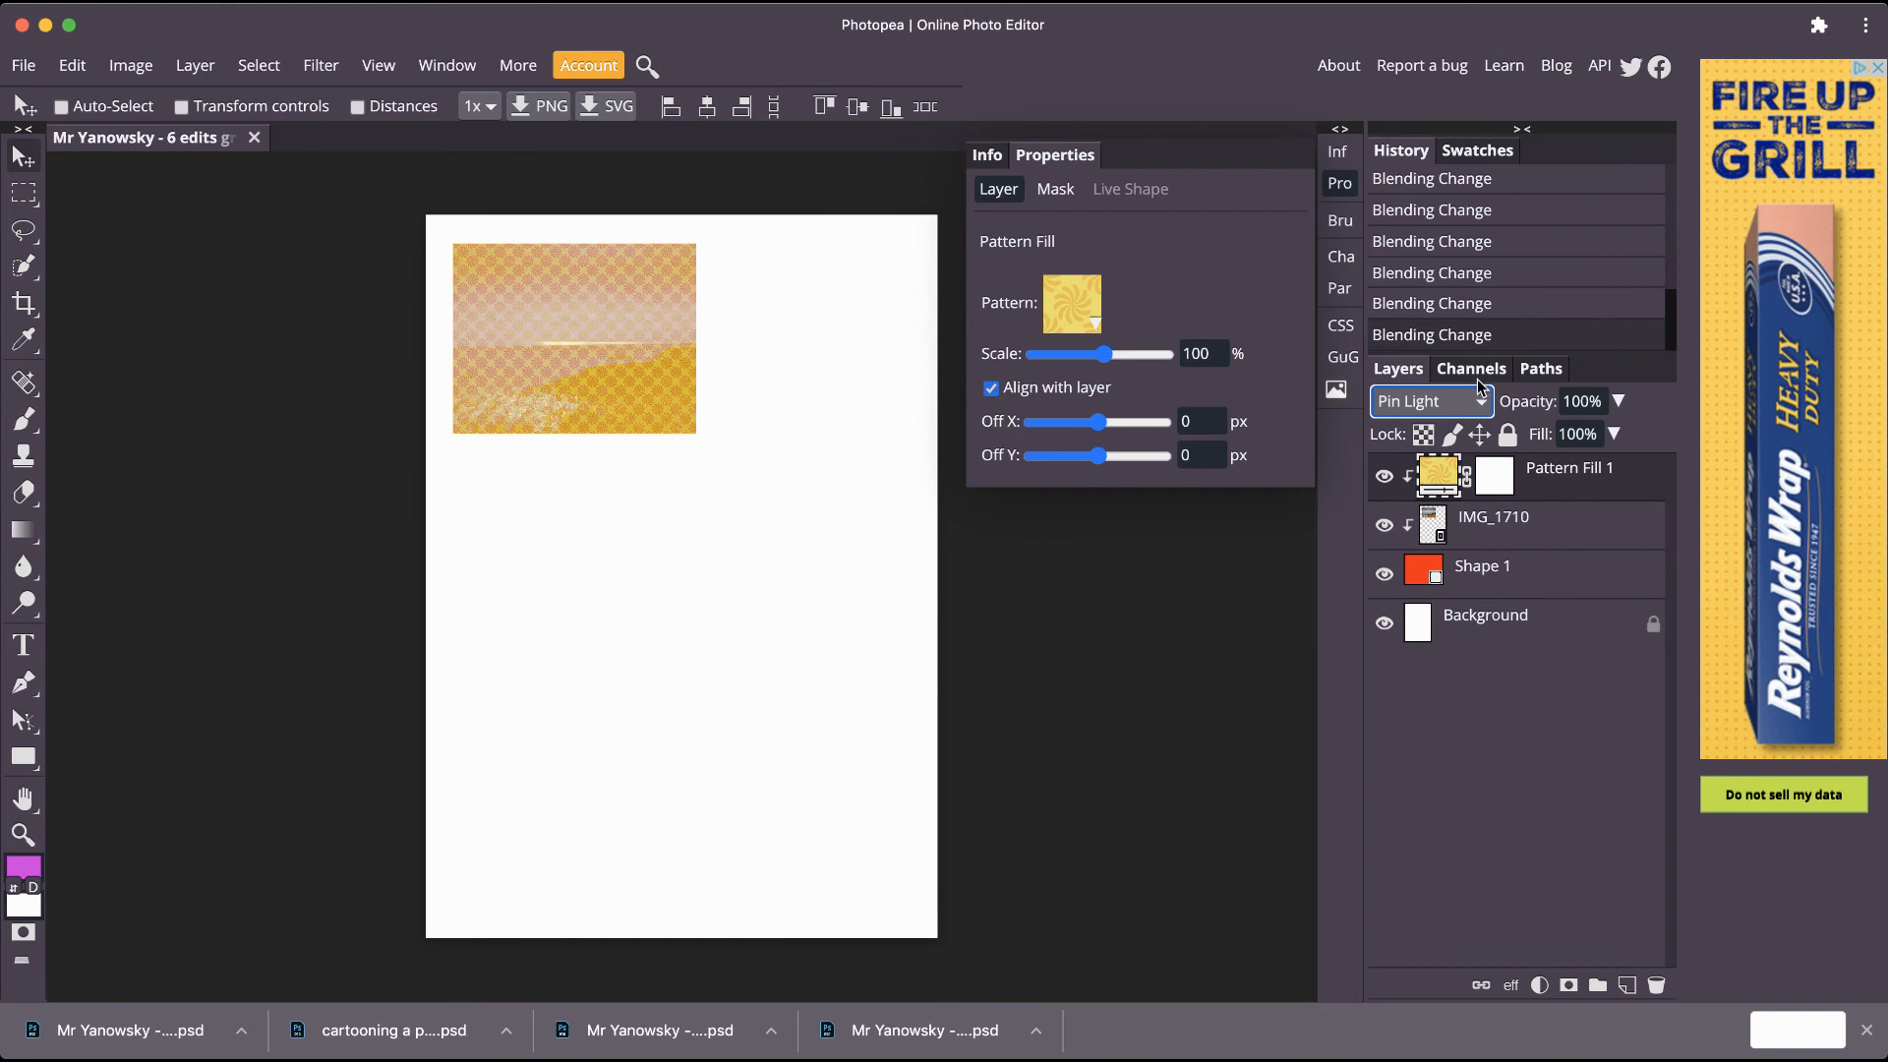
left_click(1476, 311)
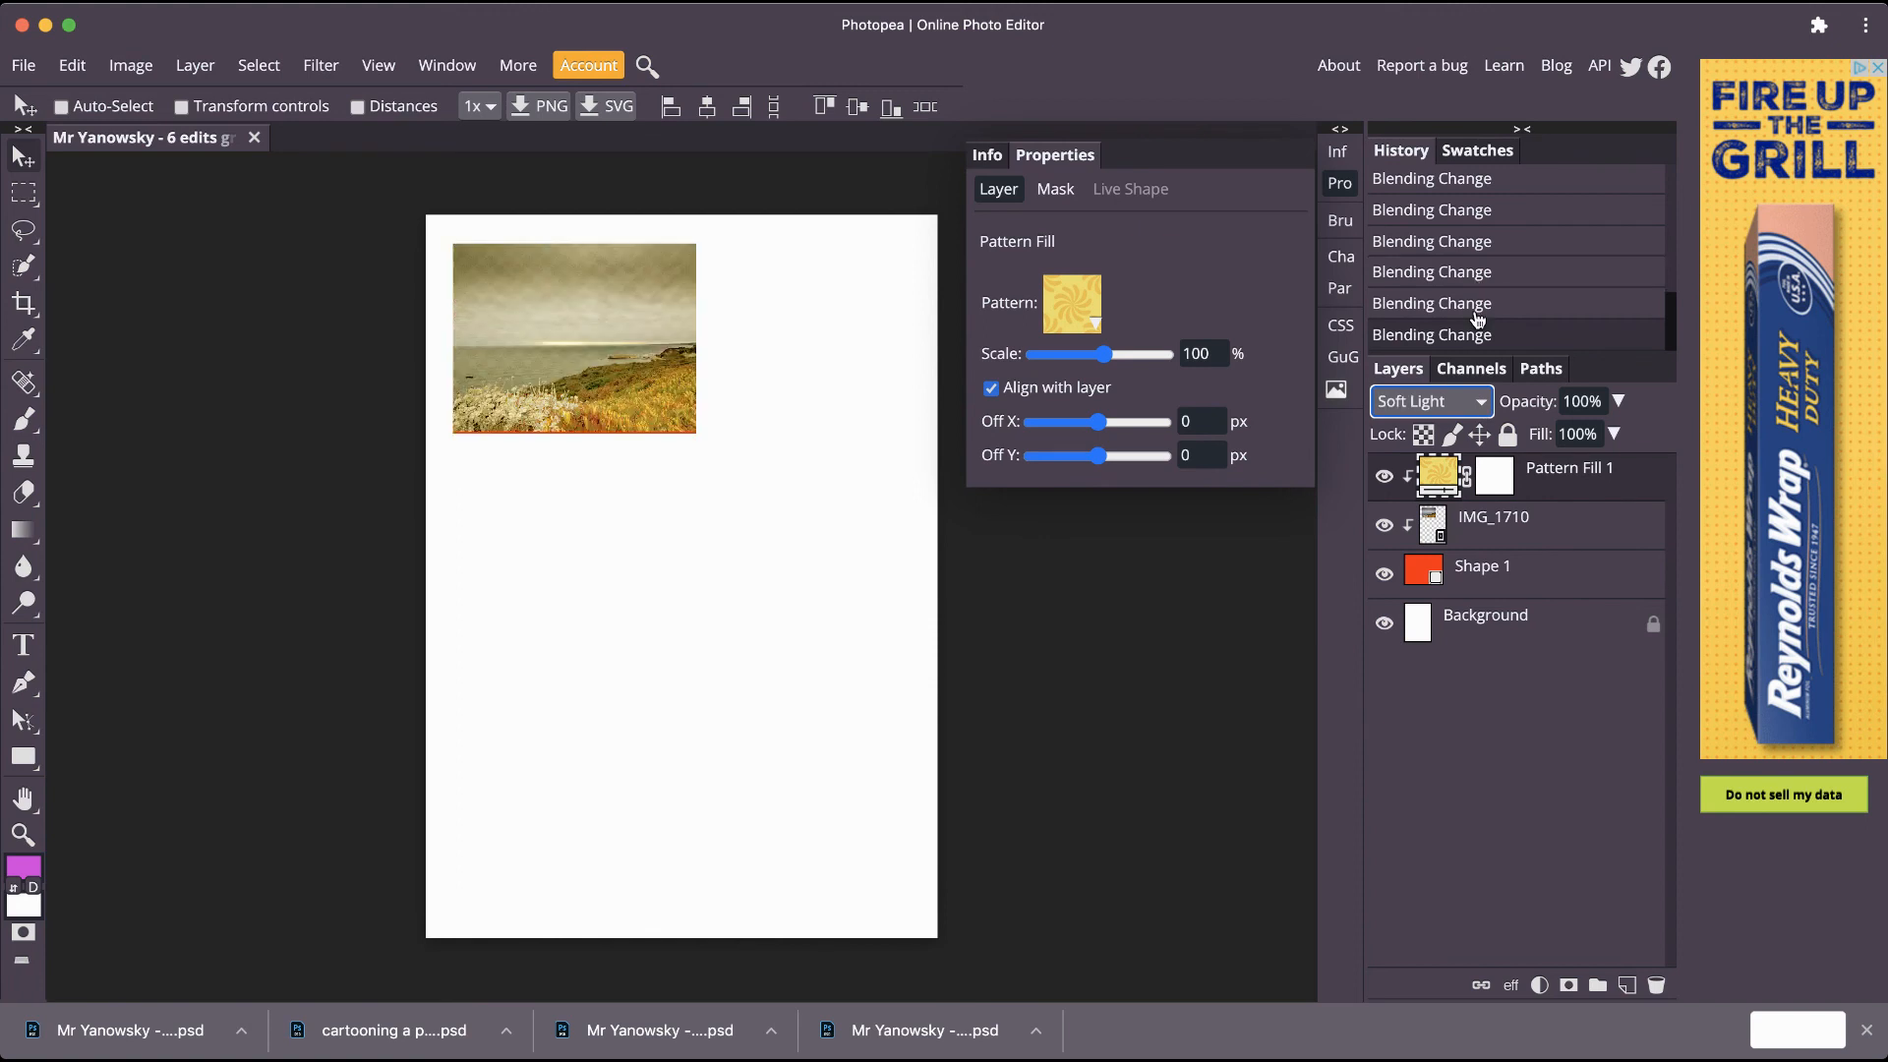
left_click(1480, 403)
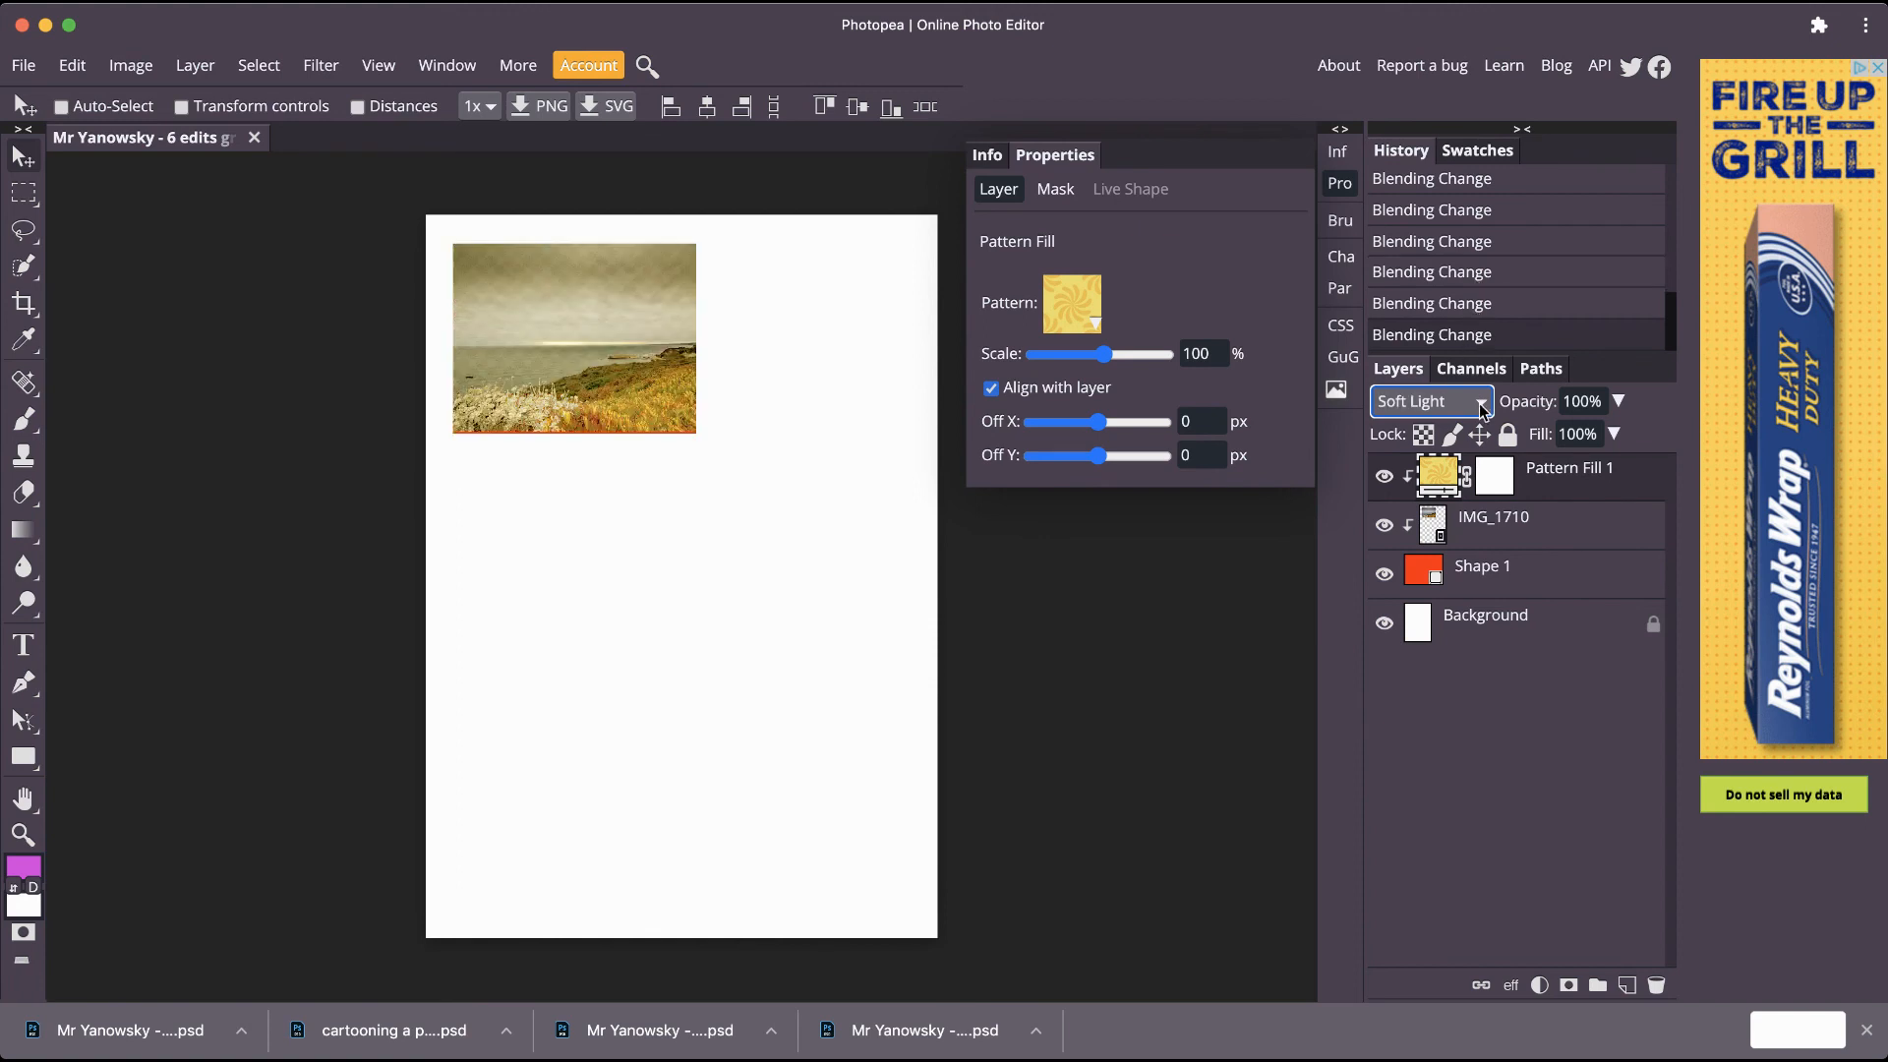
left_click(1473, 293)
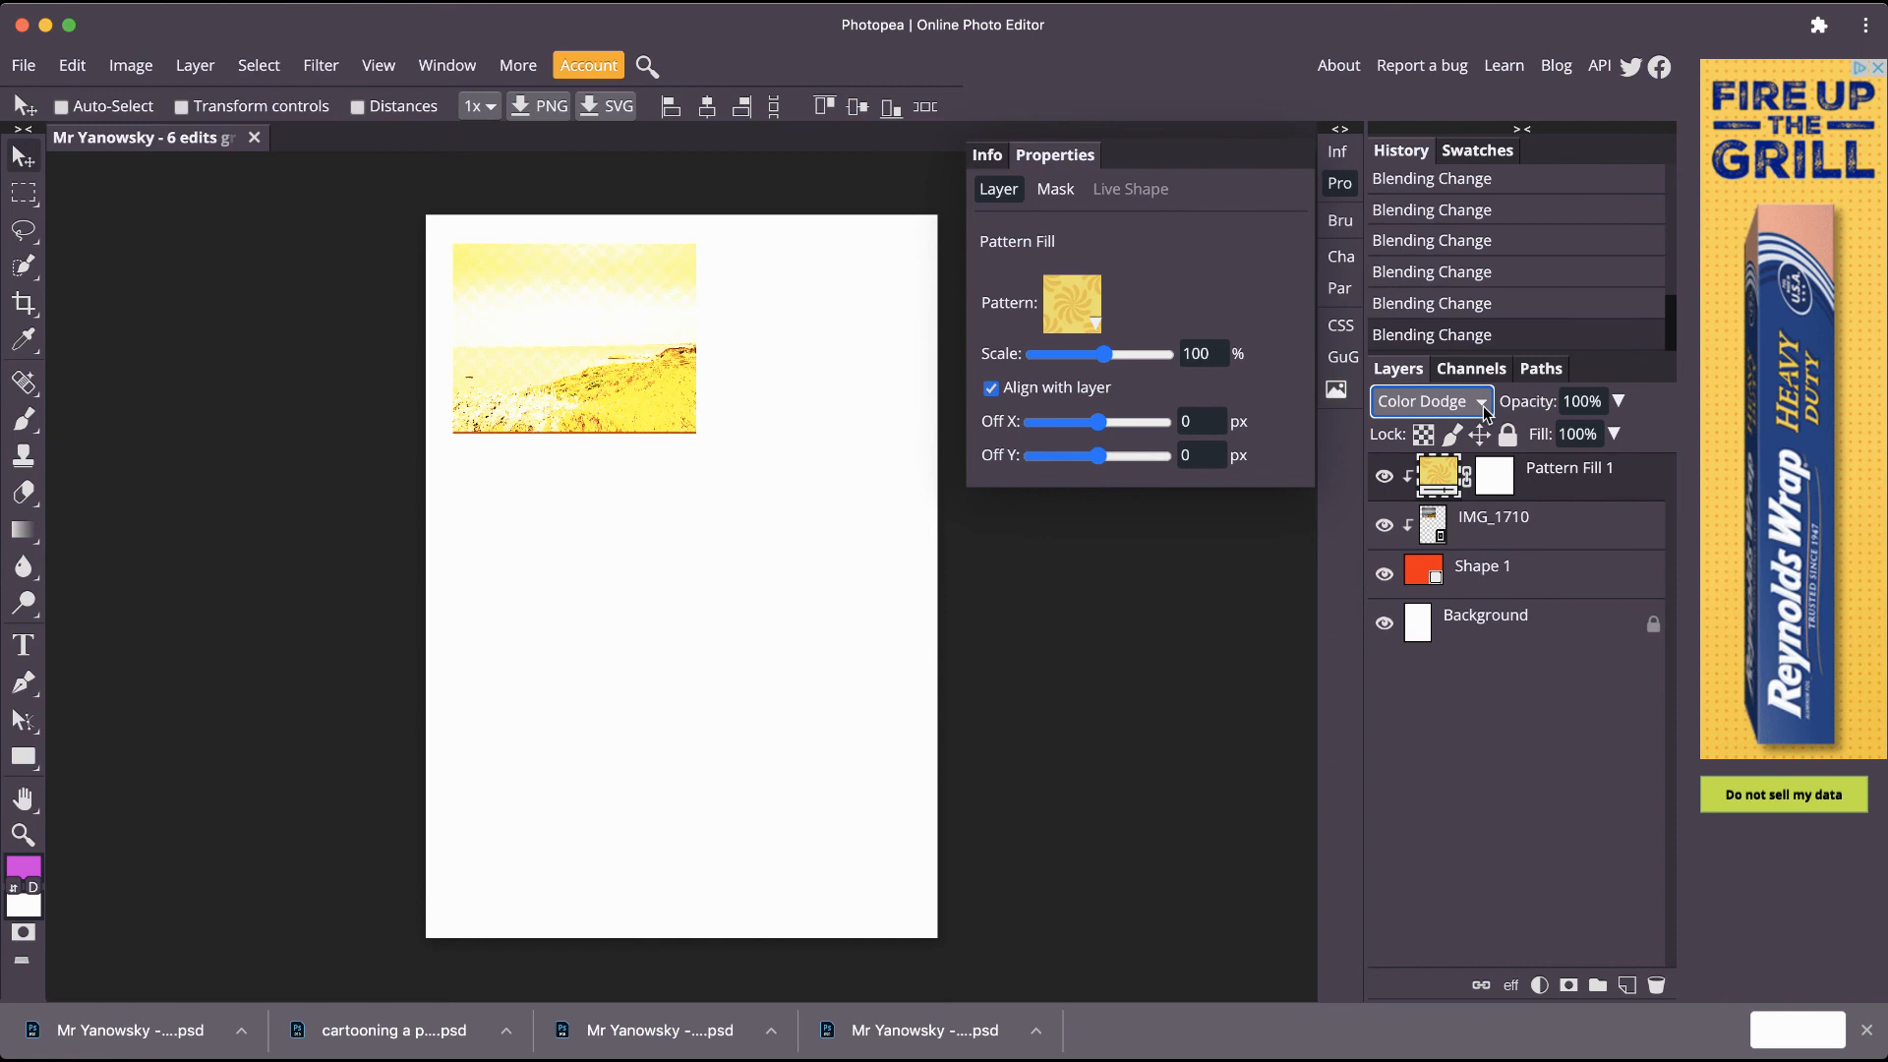
left_click(1469, 259)
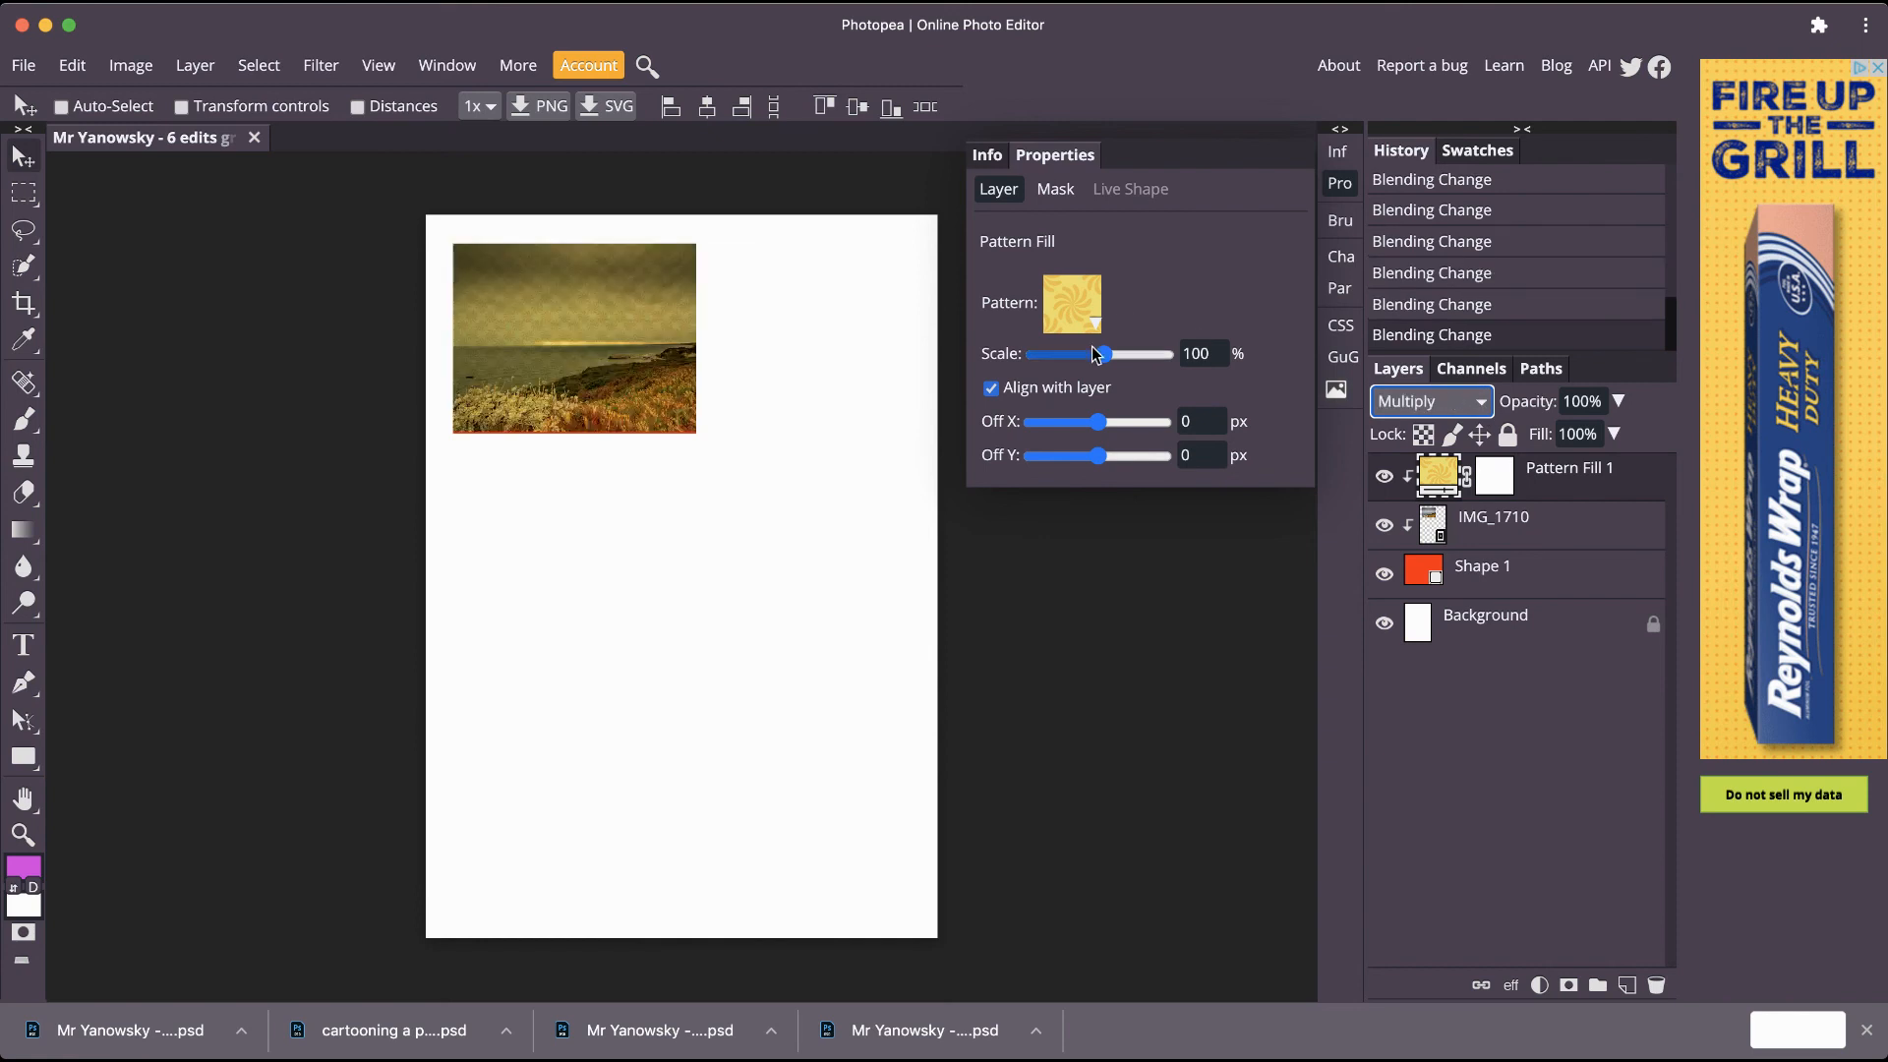
Enlarge the fill pattern to a scale of 276% and close the layer's properties.
left_click_drag(1103, 354, 1139, 366)
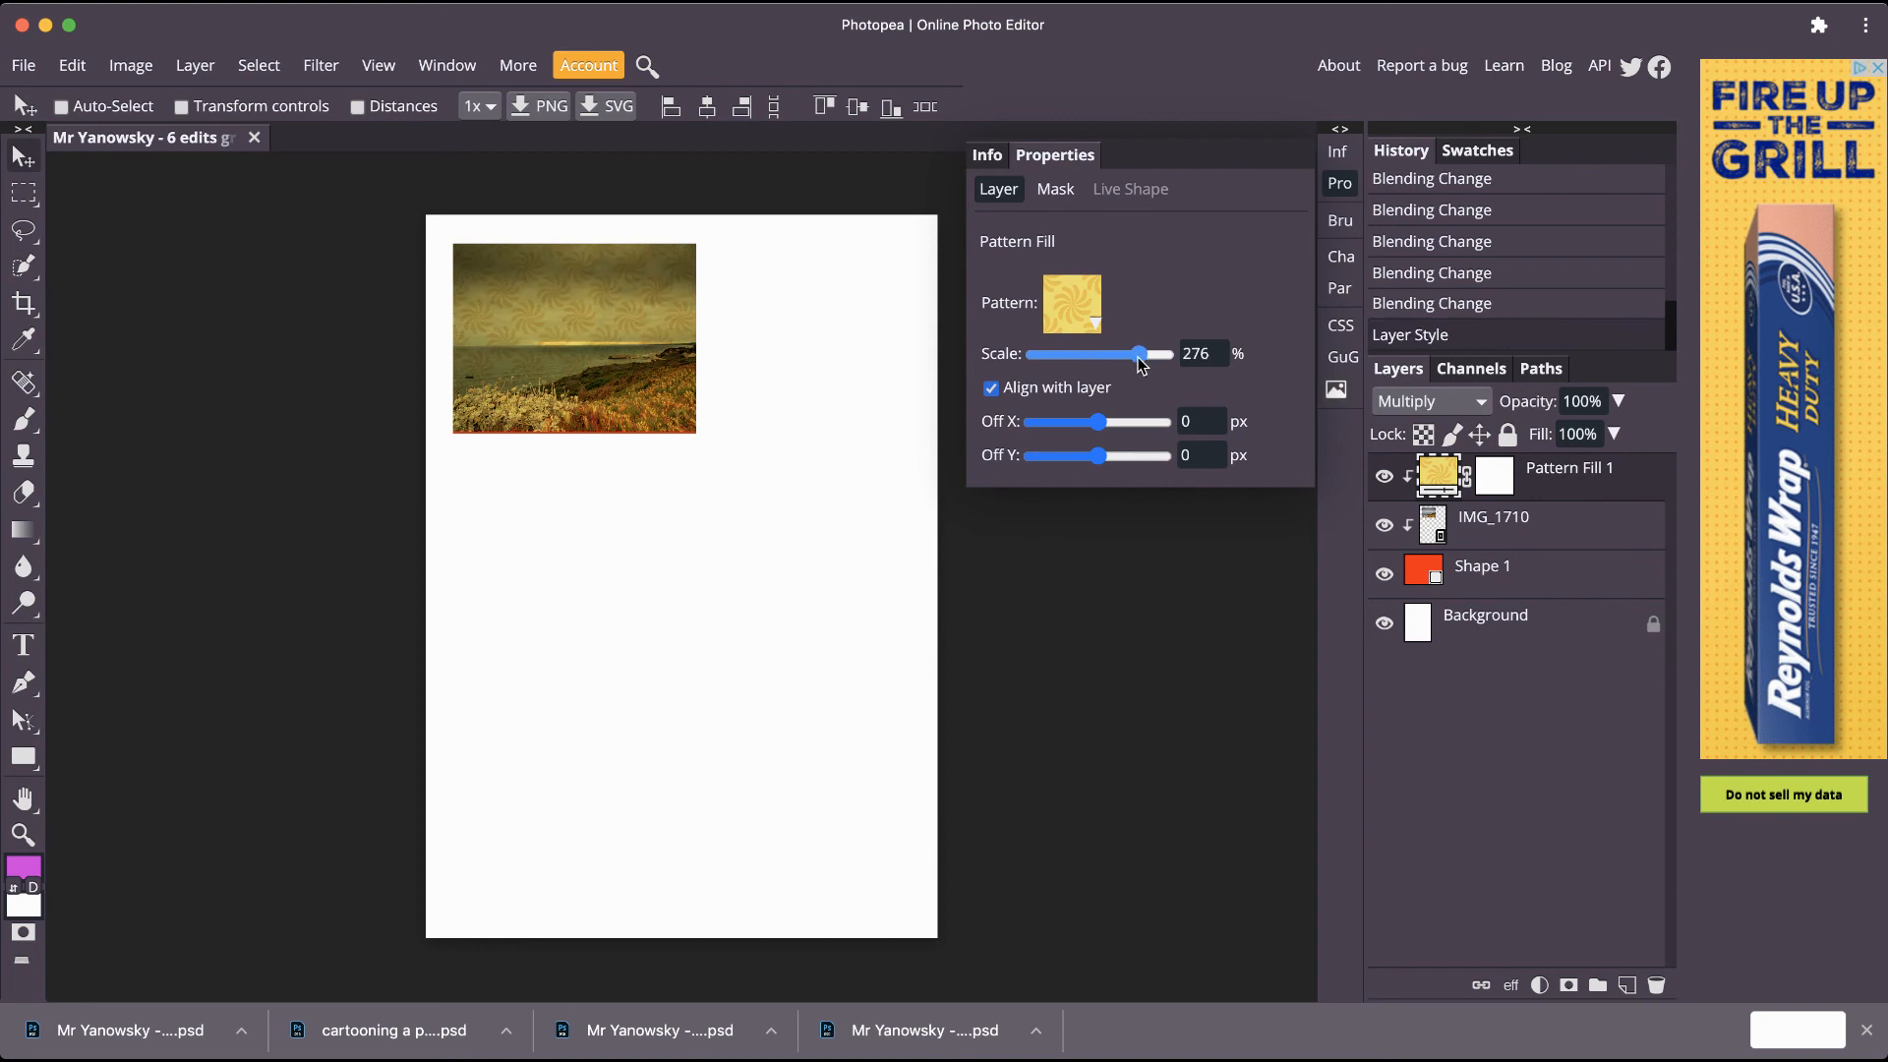
left_click_drag(1139, 366, 1139, 366)
left_click(1339, 183)
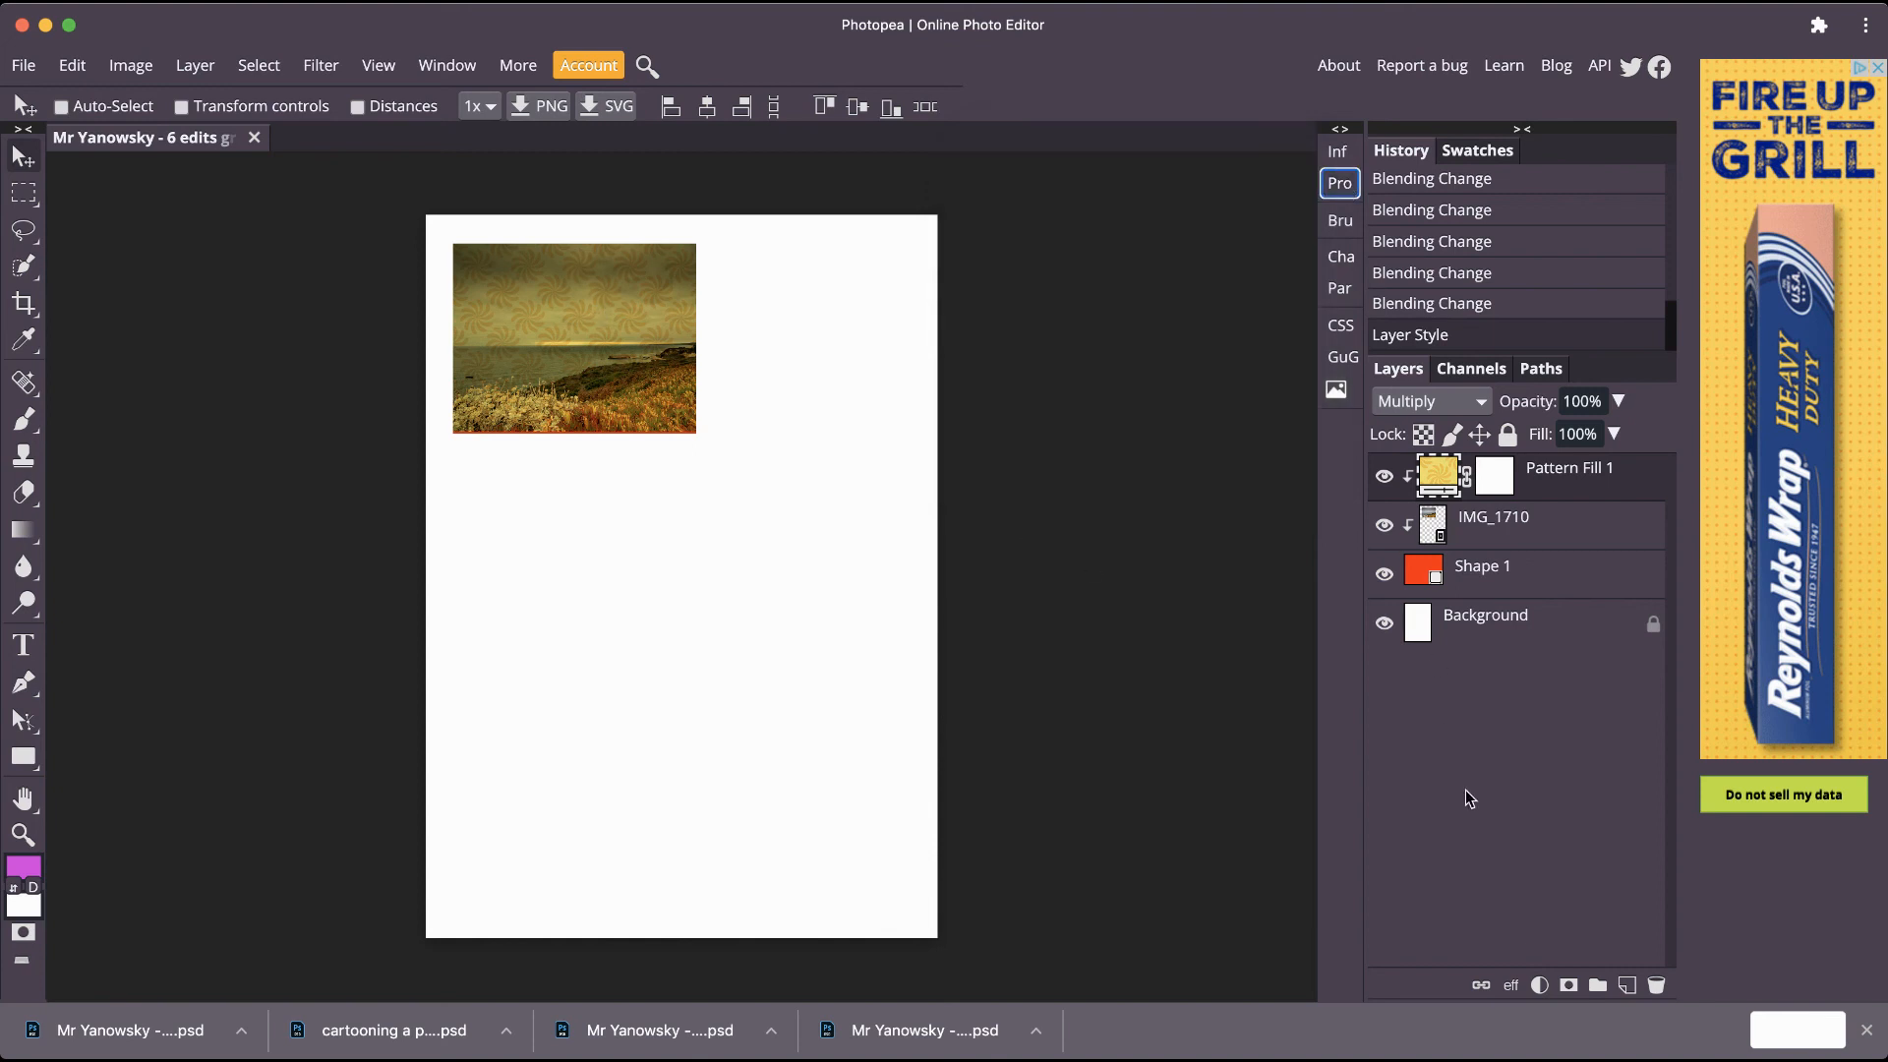
Add a Posterize adjustment layer above the pattern fill and set it to 7 levels.
left_click(1541, 985)
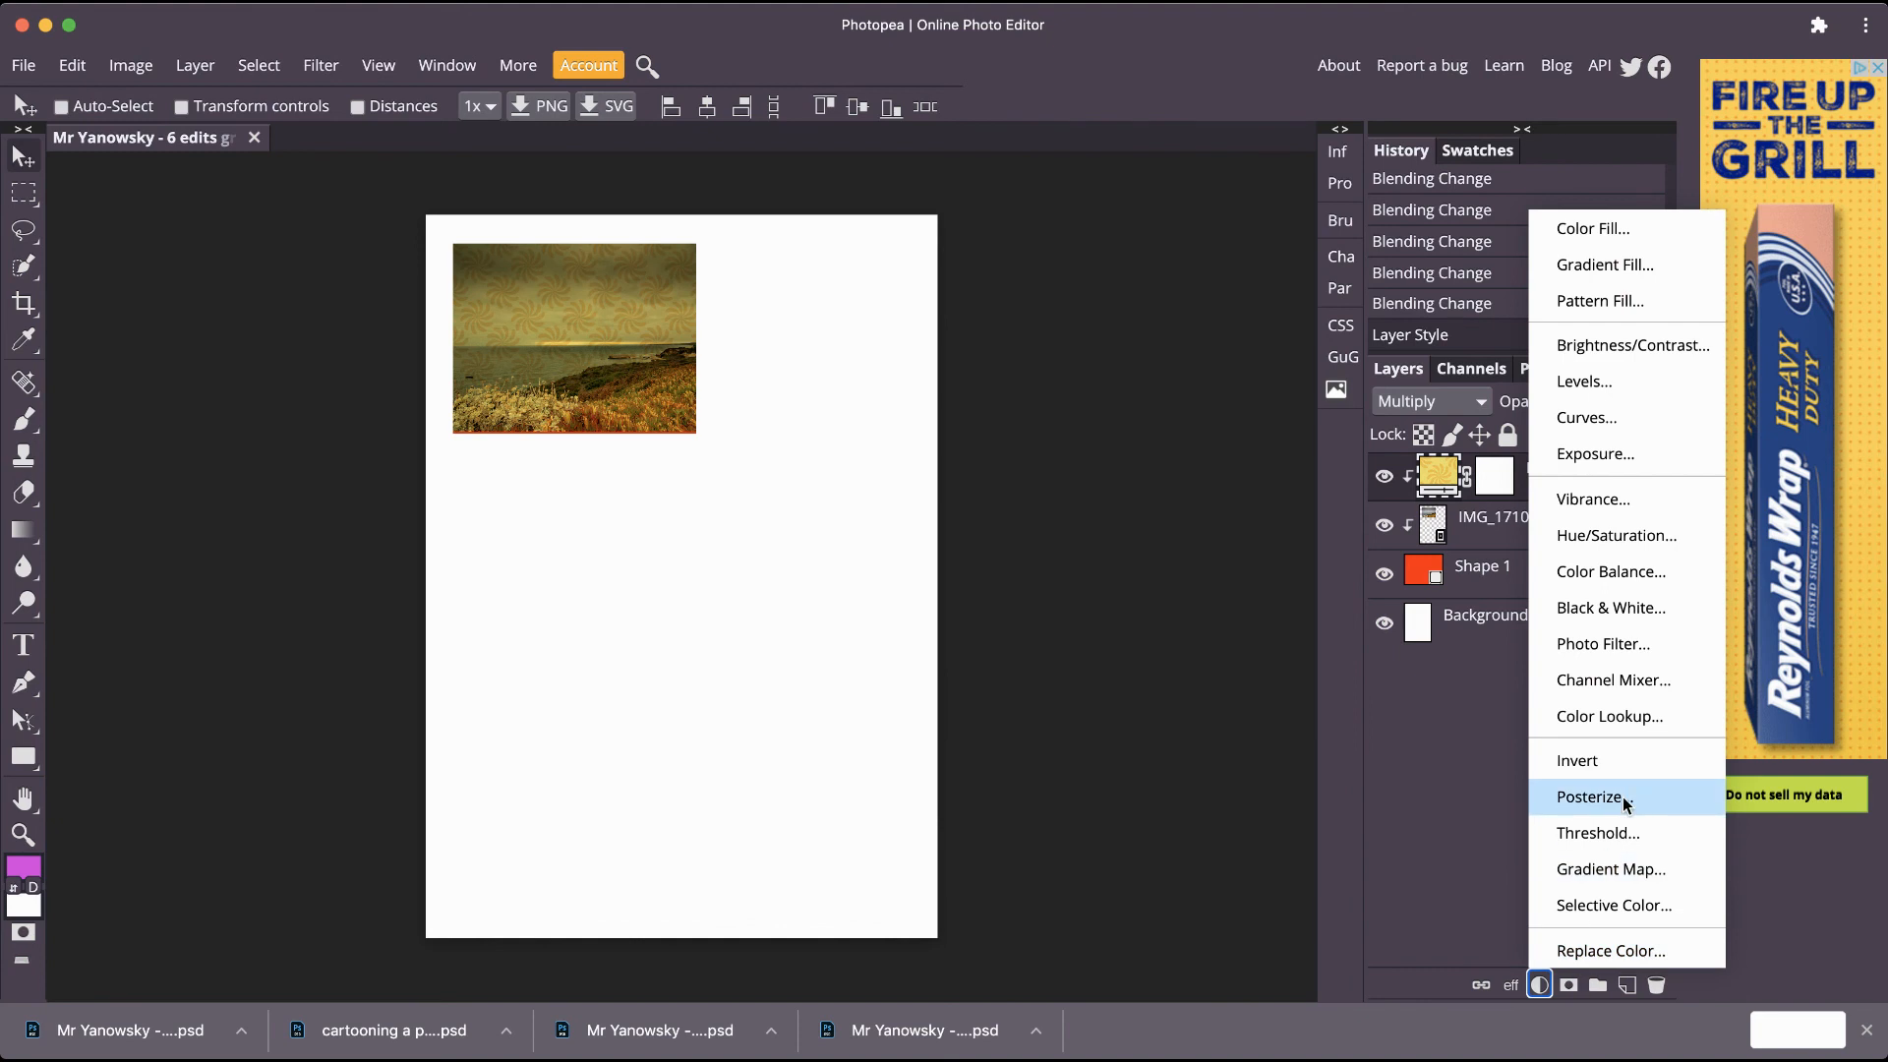
left_click(1589, 797)
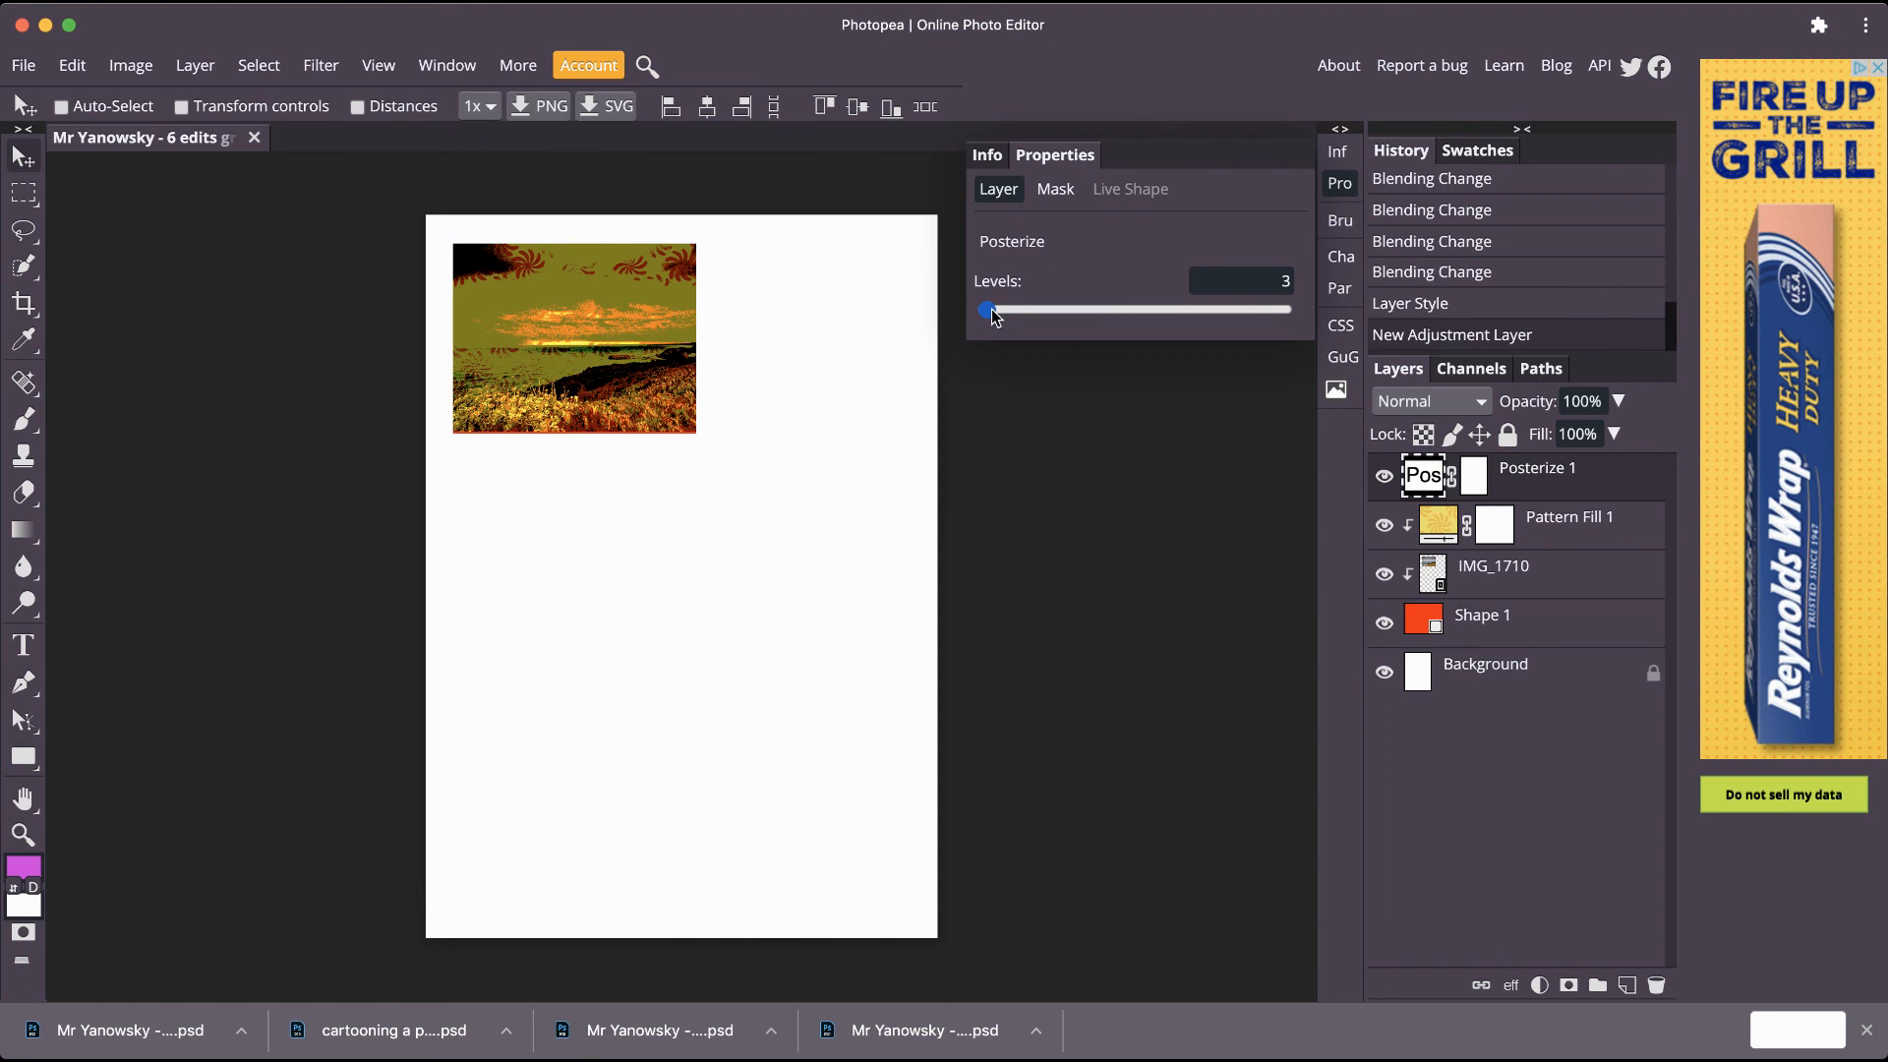
left_click_drag(991, 309, 1094, 310)
left_click_drag(1209, 315, 996, 322)
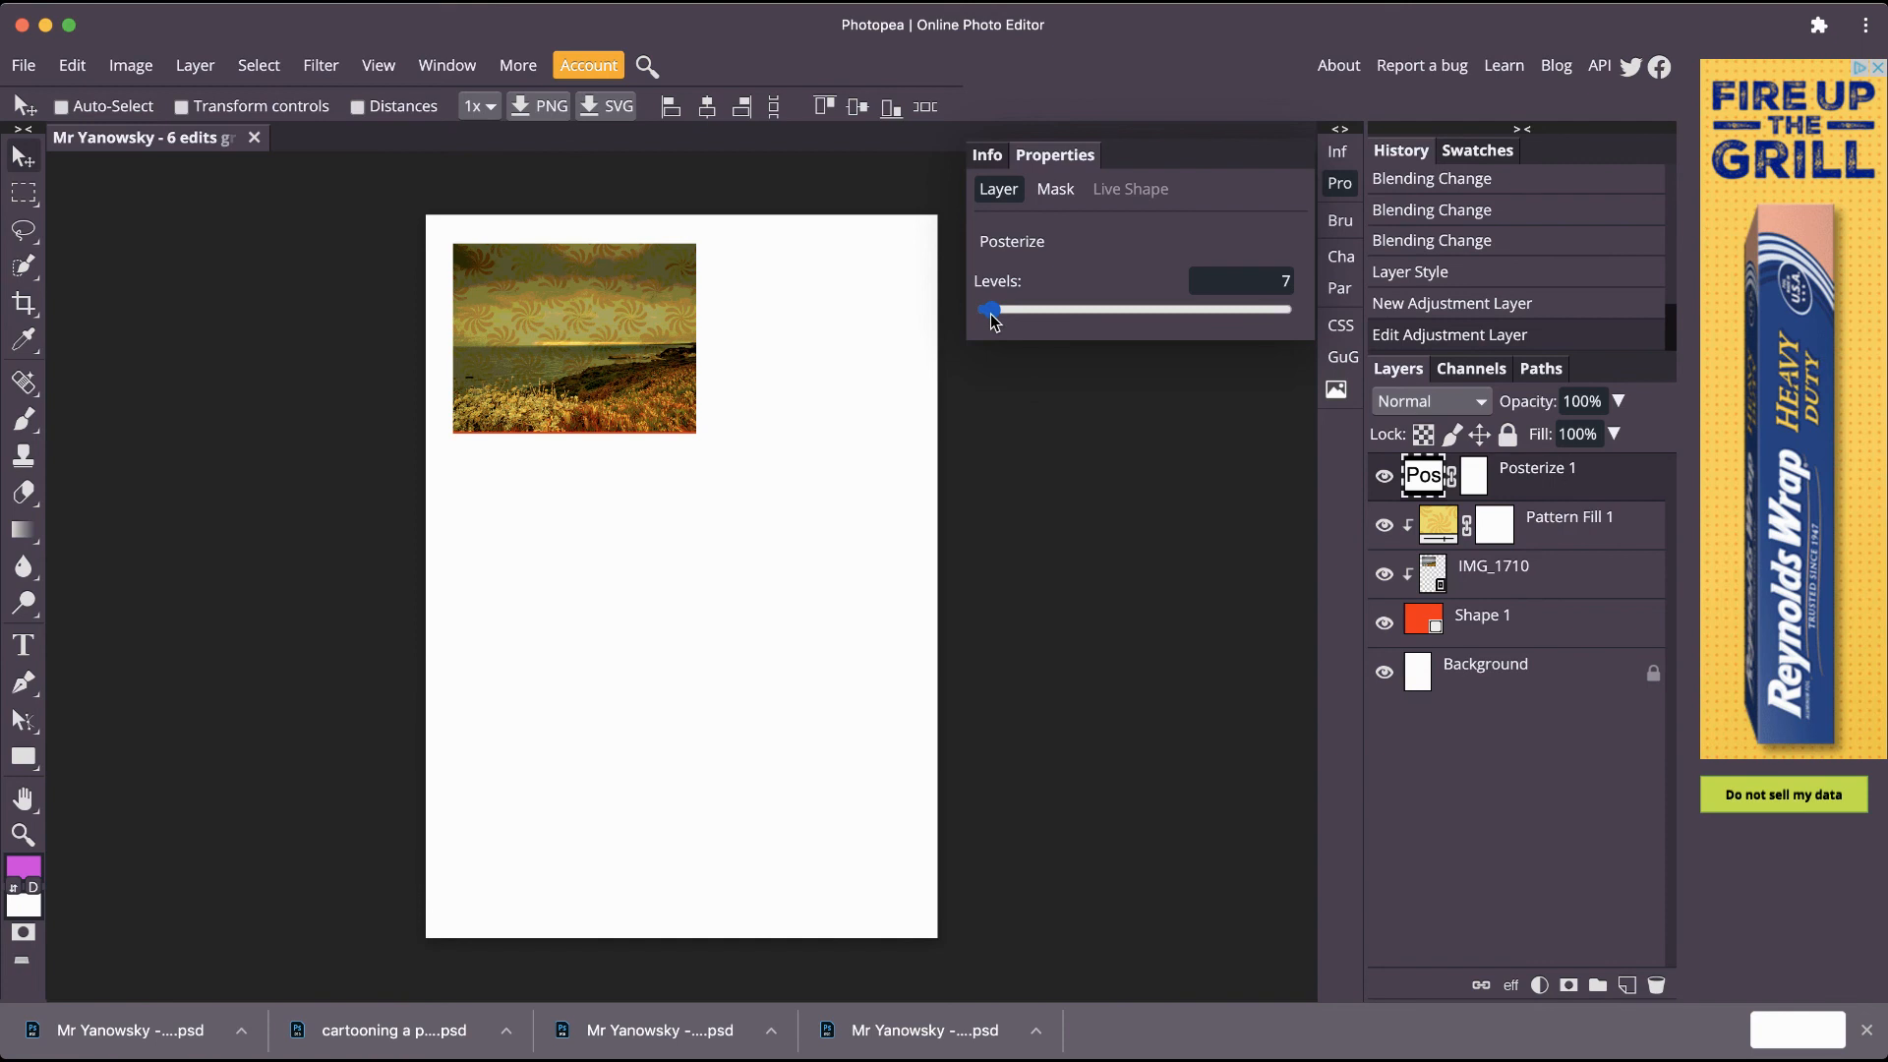
left_click(1343, 189)
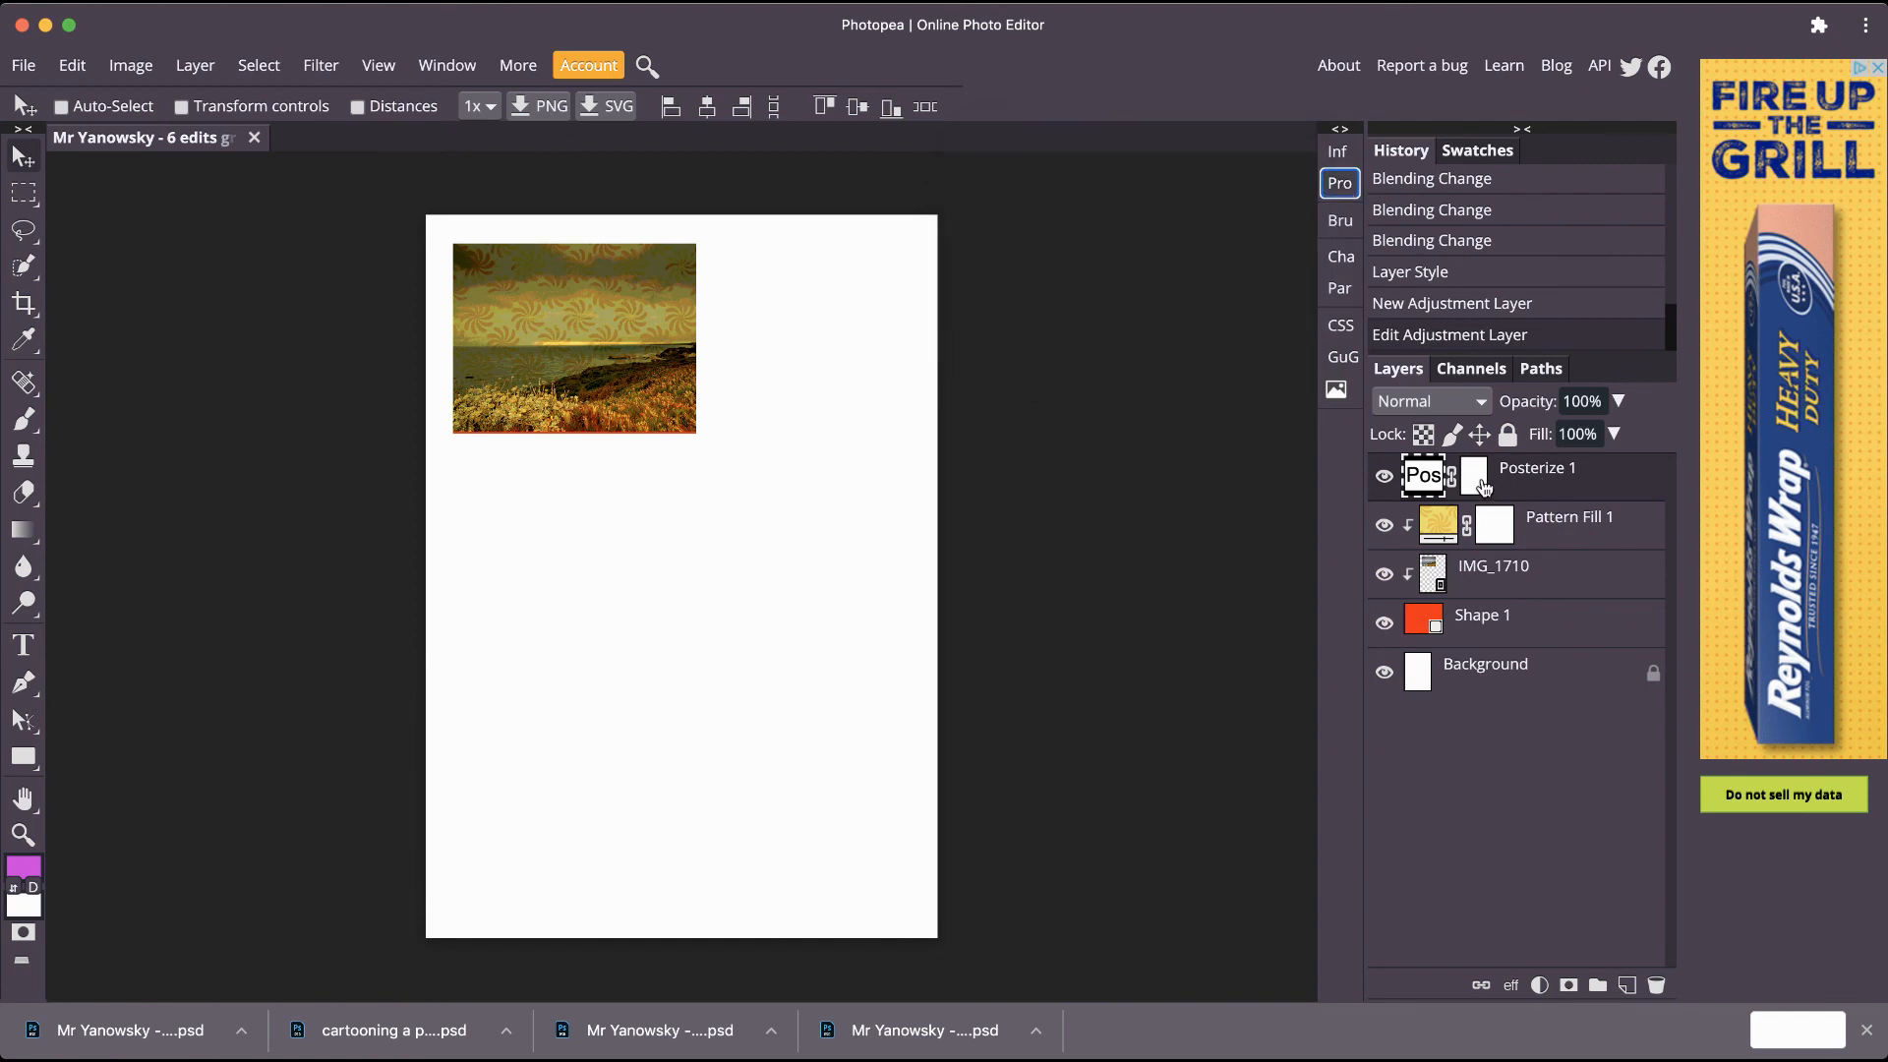
Clip the Posterize layer to the layers beneath it and leave its opacity at 100%.
right_click(1637, 483)
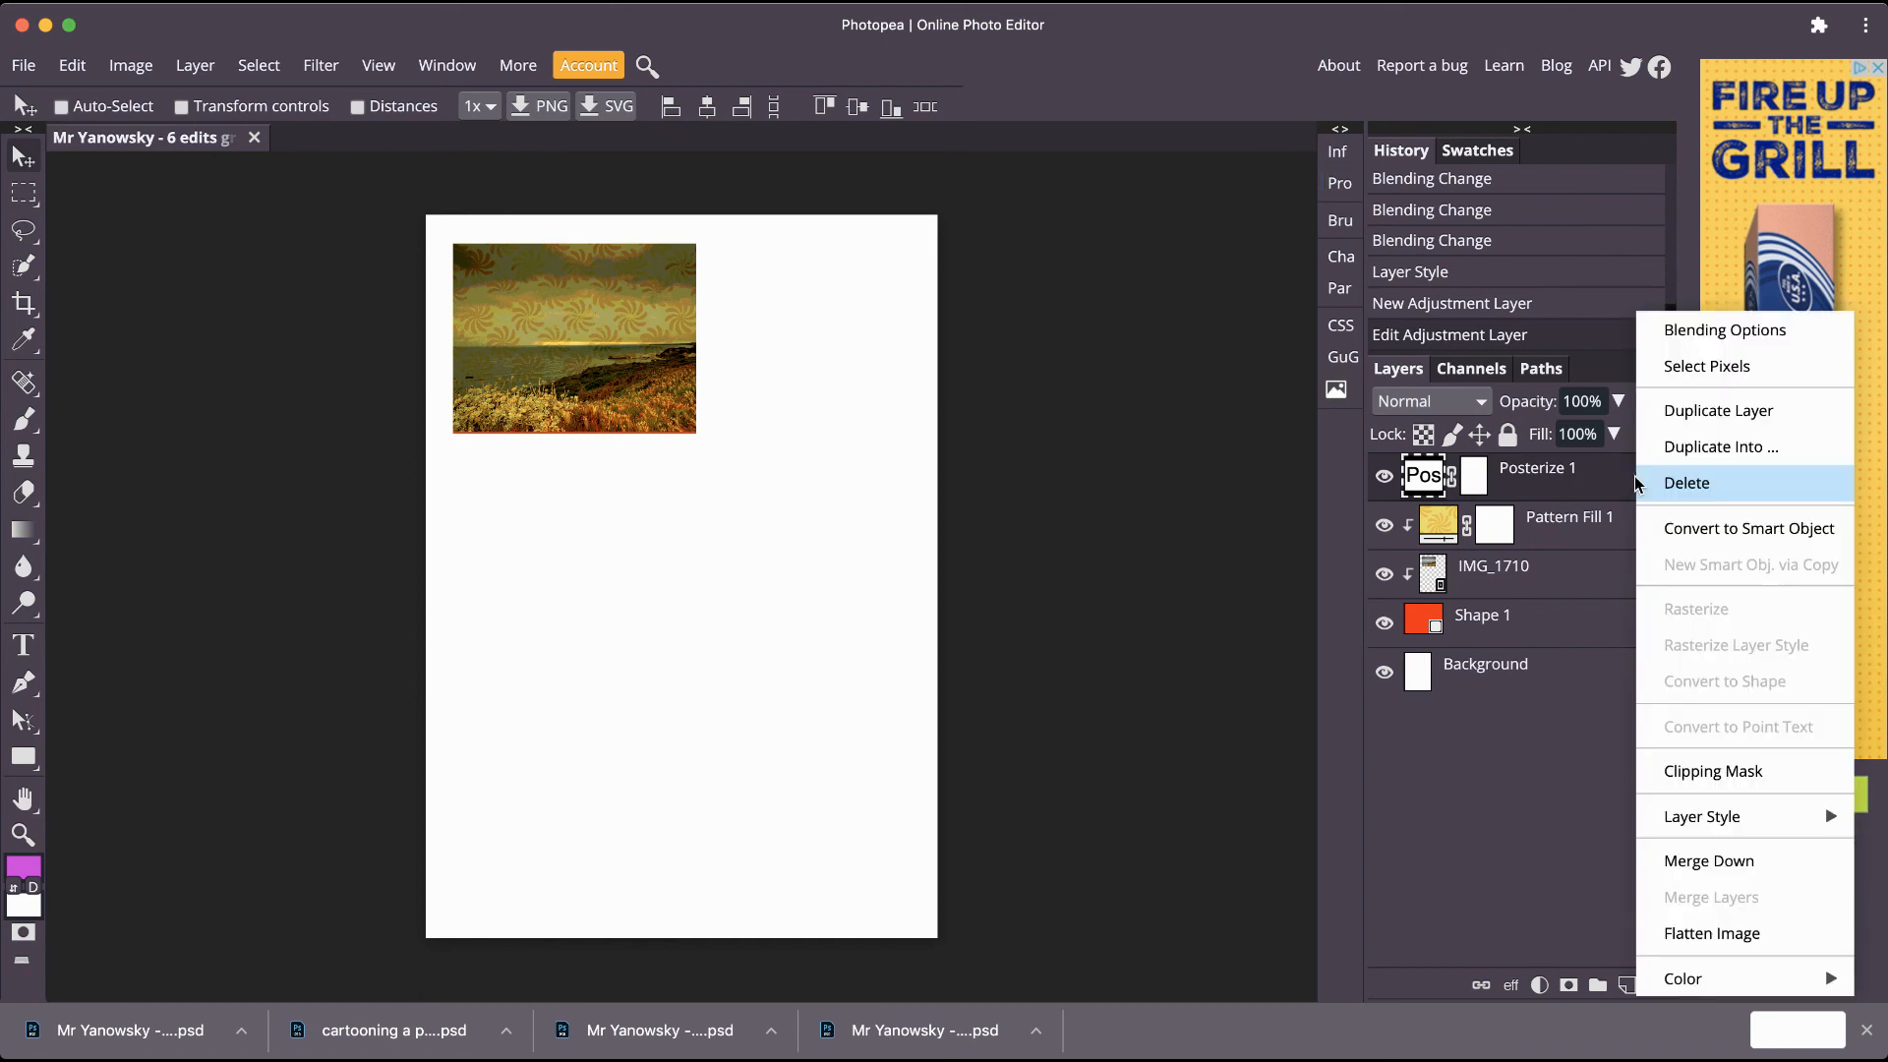
left_click(1672, 772)
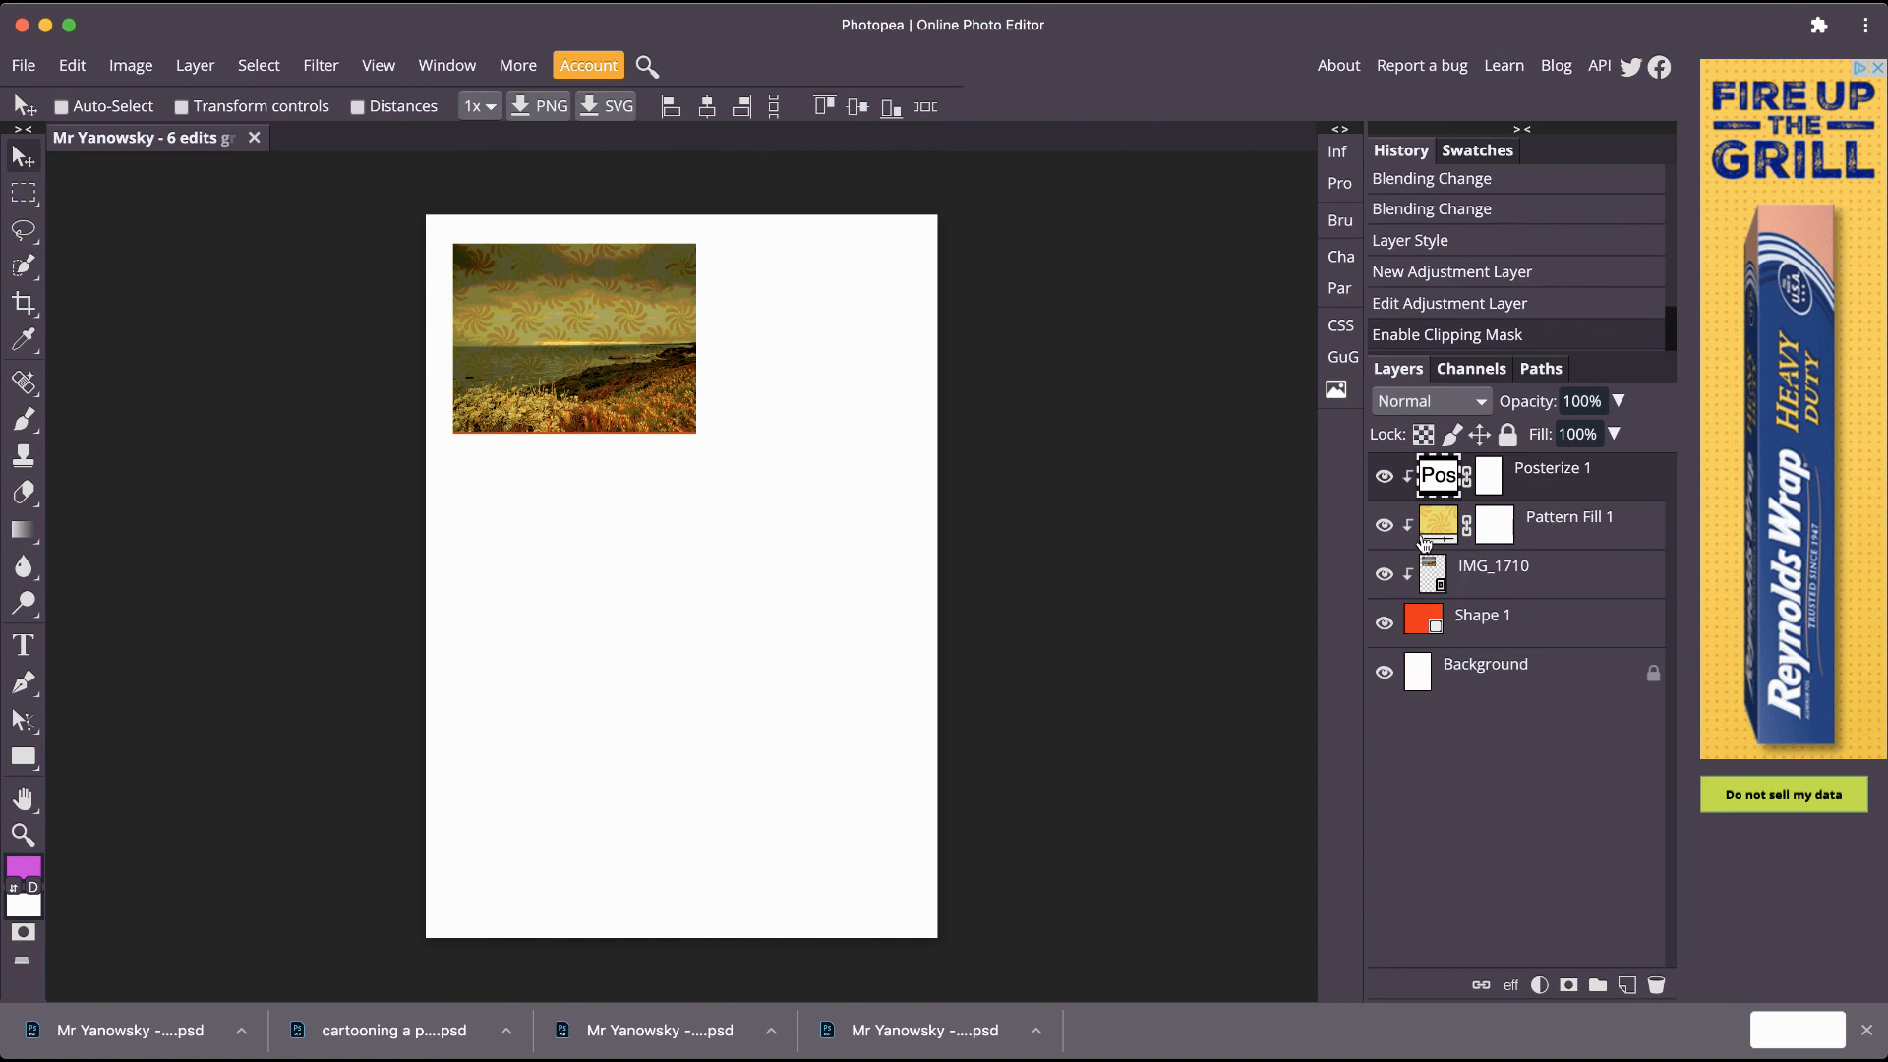
left_click(1618, 403)
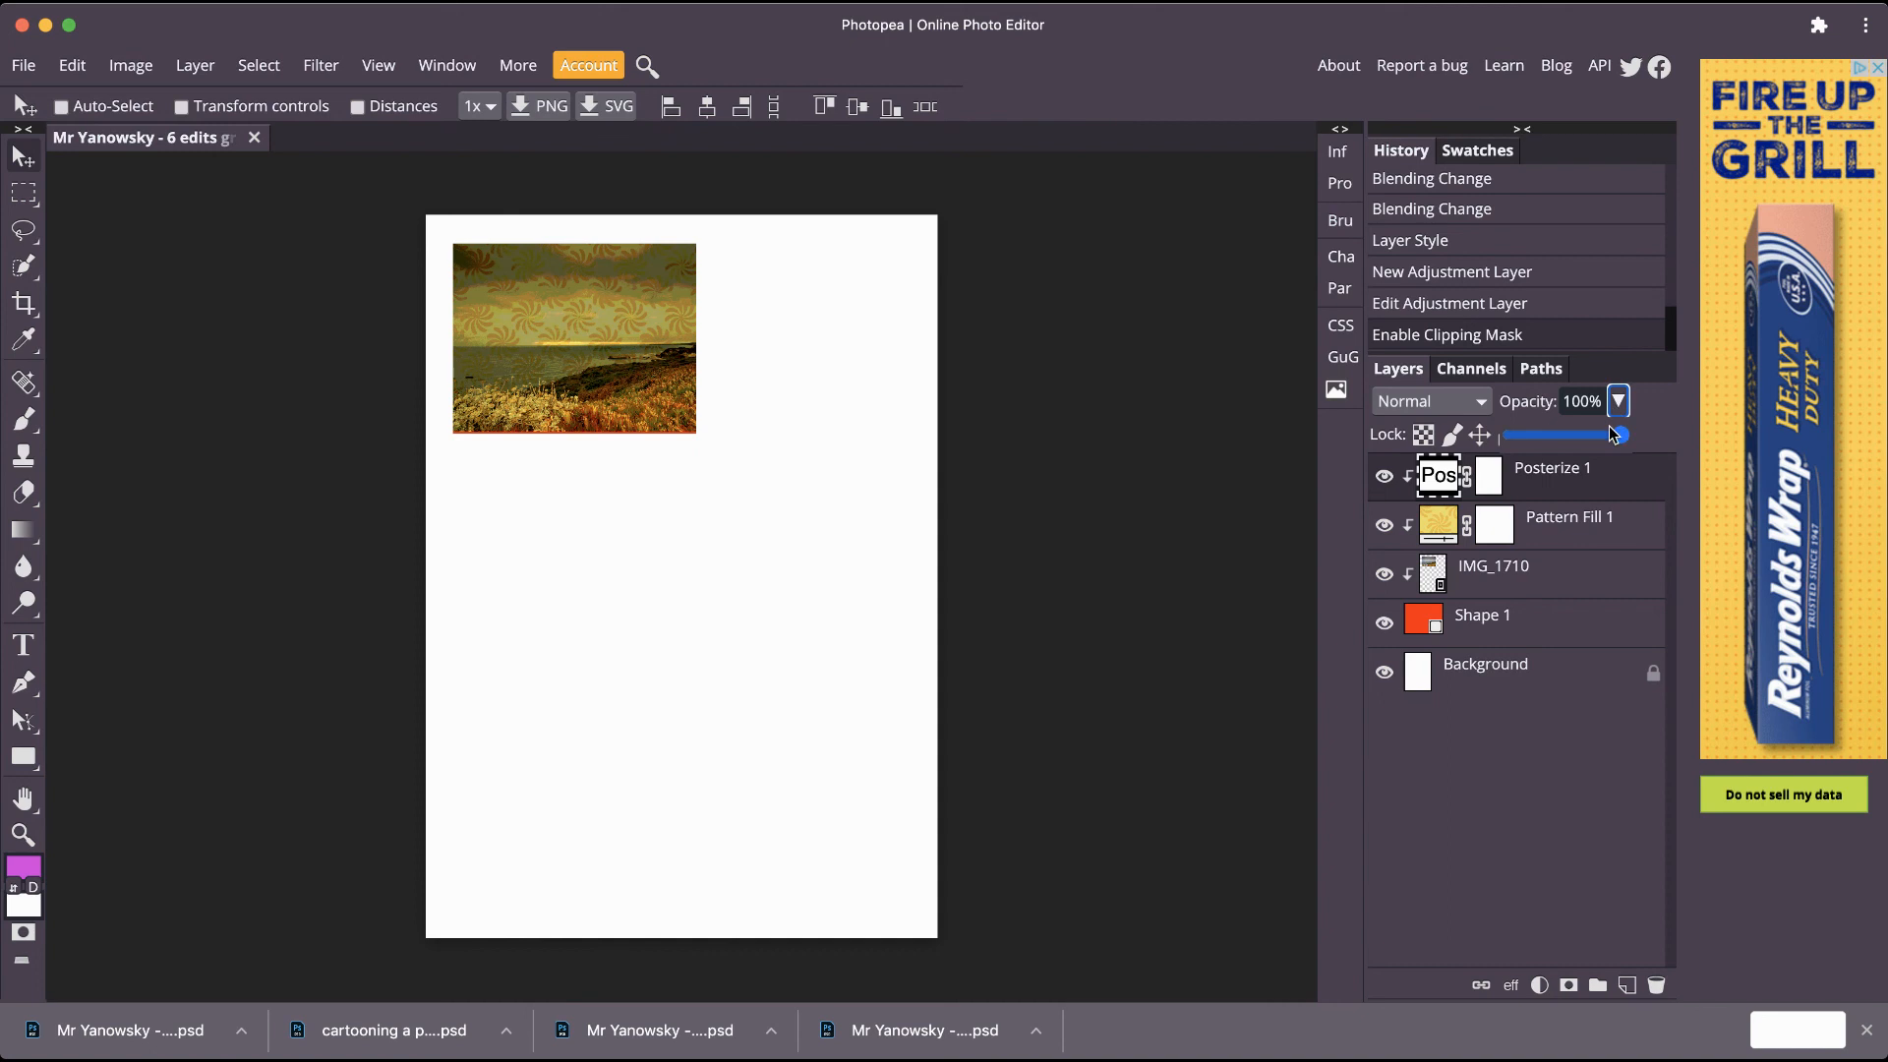
mouse_move(1623, 435)
left_mouse_down()
mouse_move(1568, 445)
mouse_move(1652, 445)
left_mouse_up()
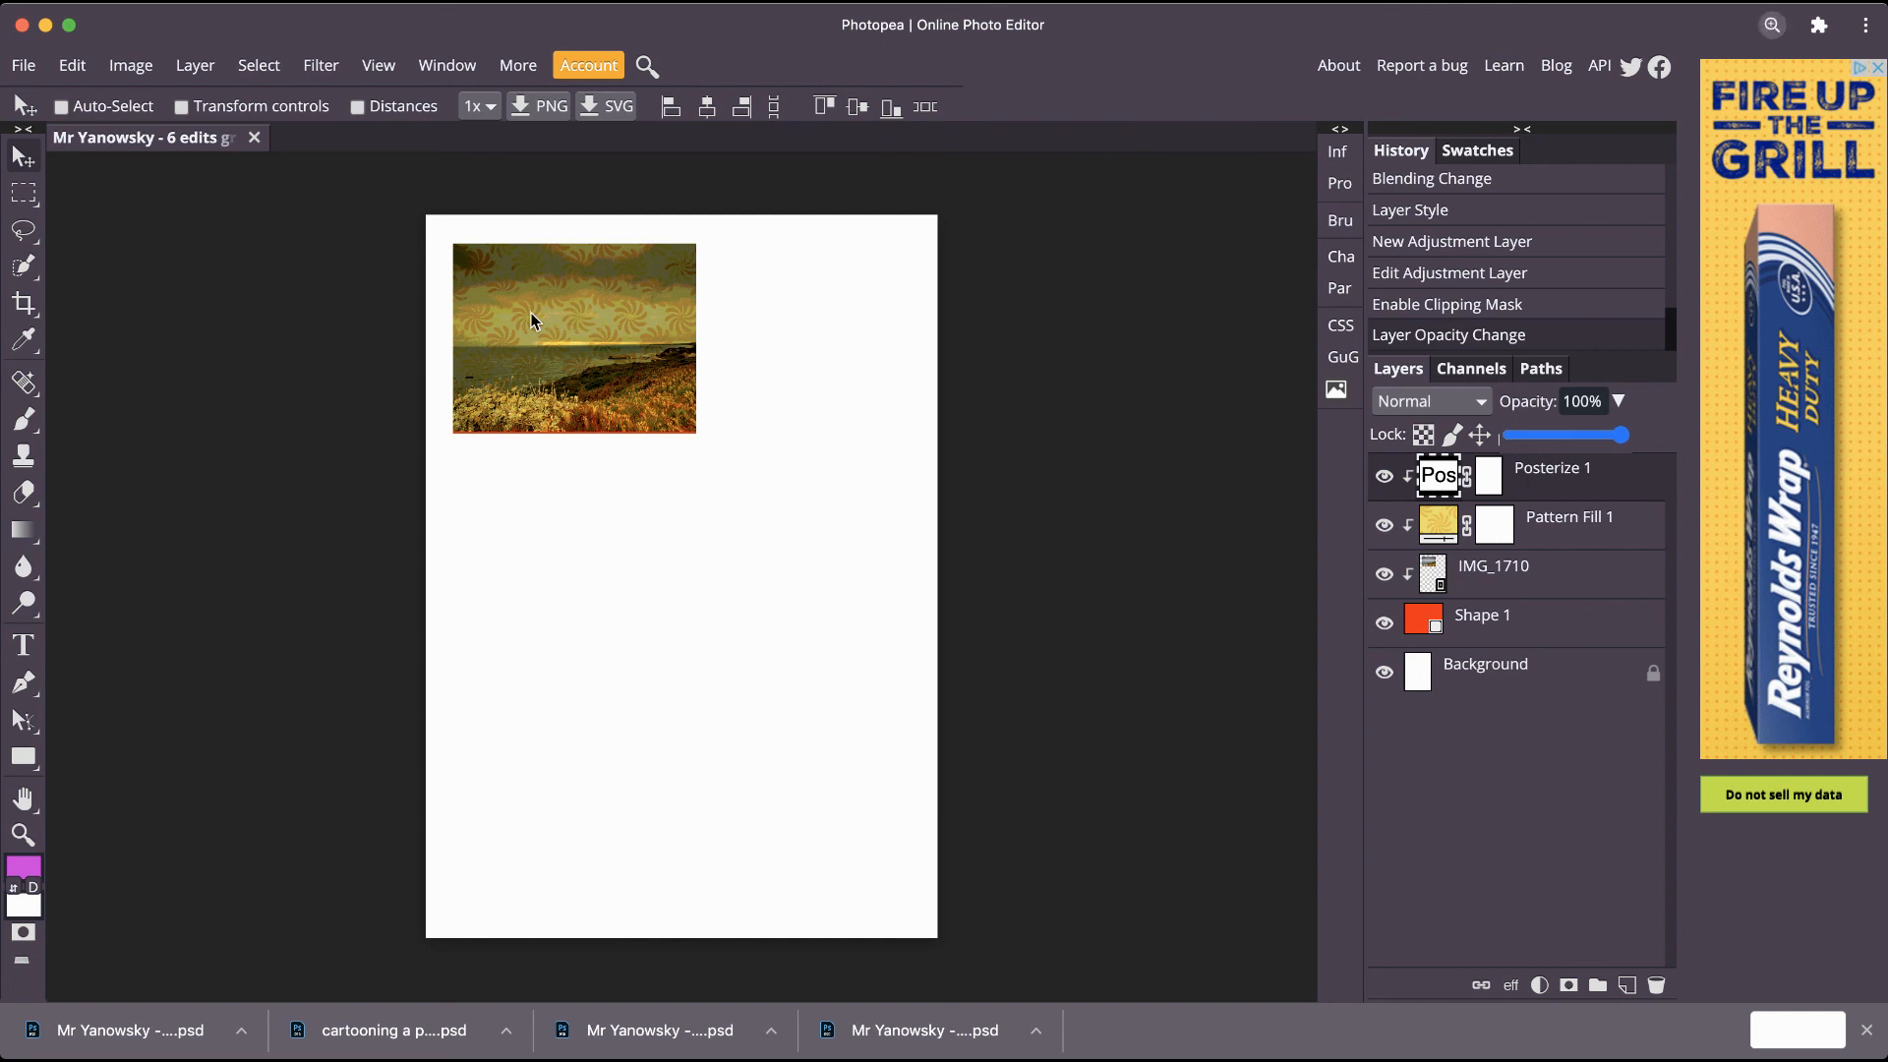
Draw a text box about 1300 by 432 px below the photo and enter the placeholder text "lkasdvohvrgn".
key("super+plus")
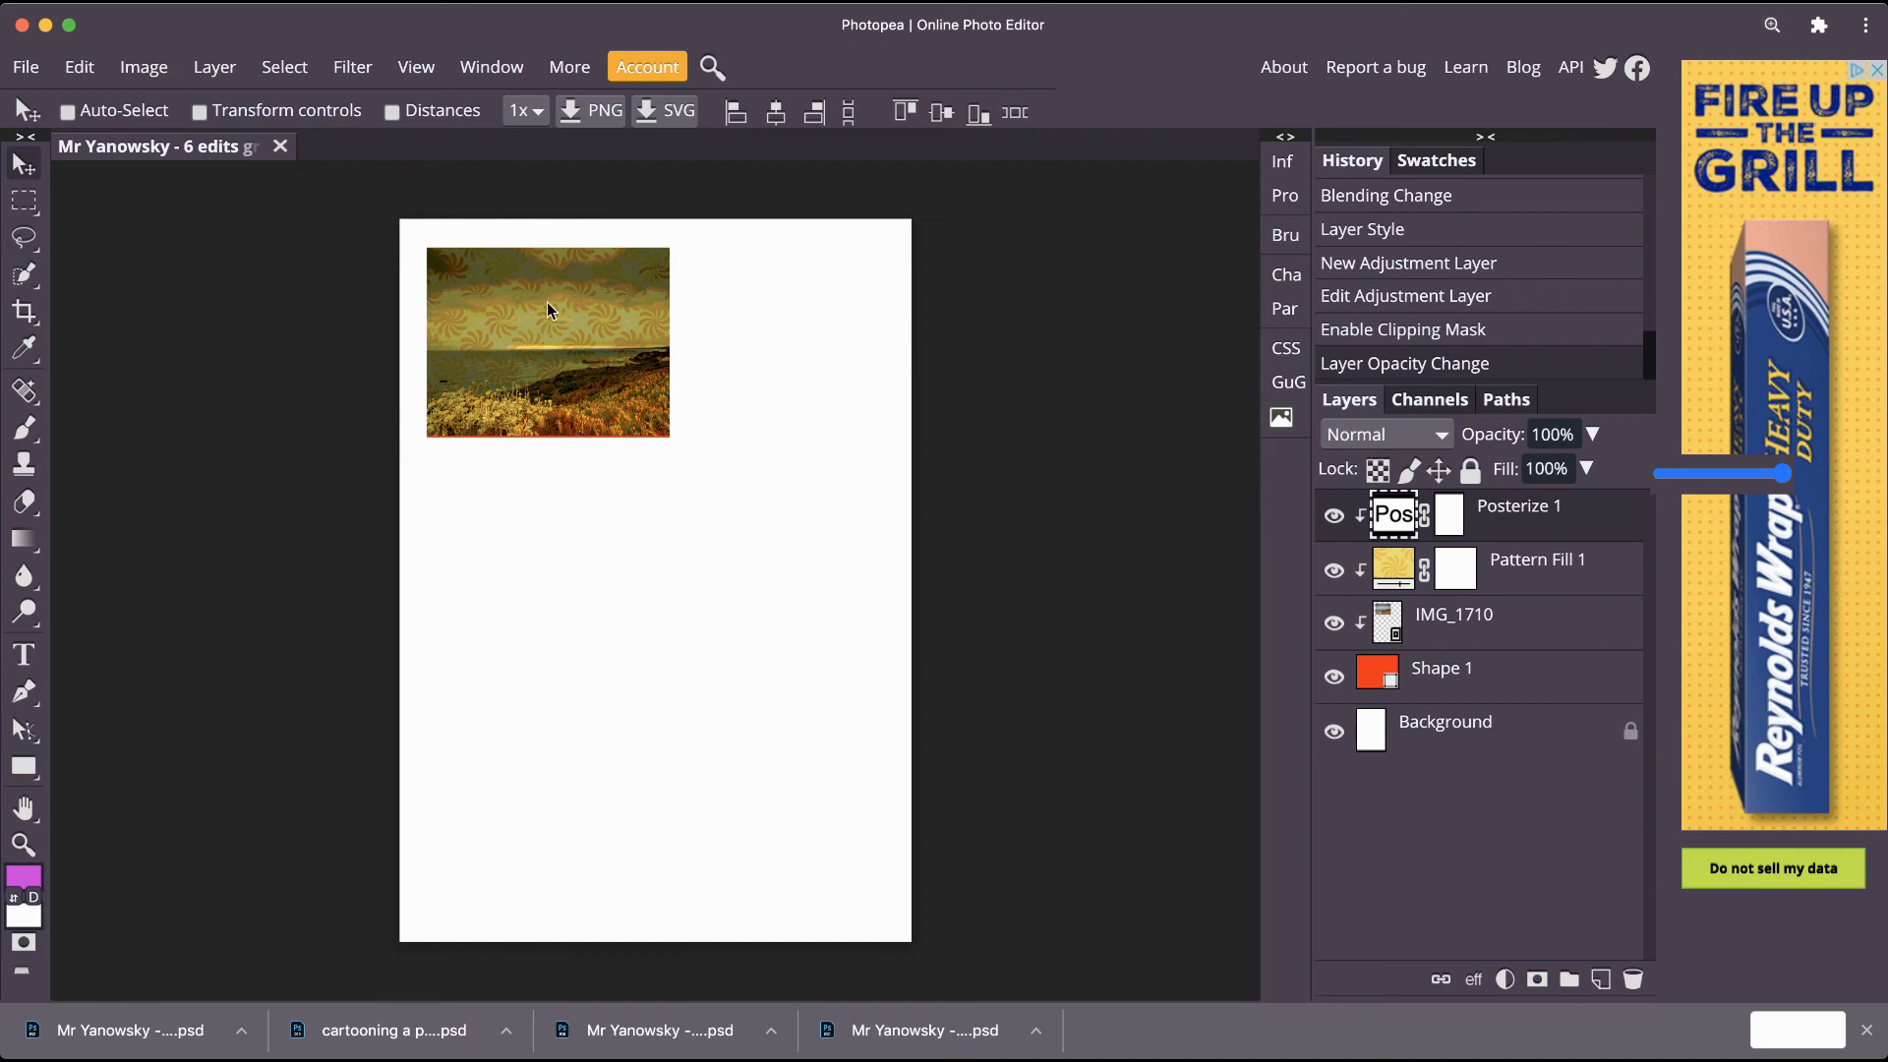
key("super")
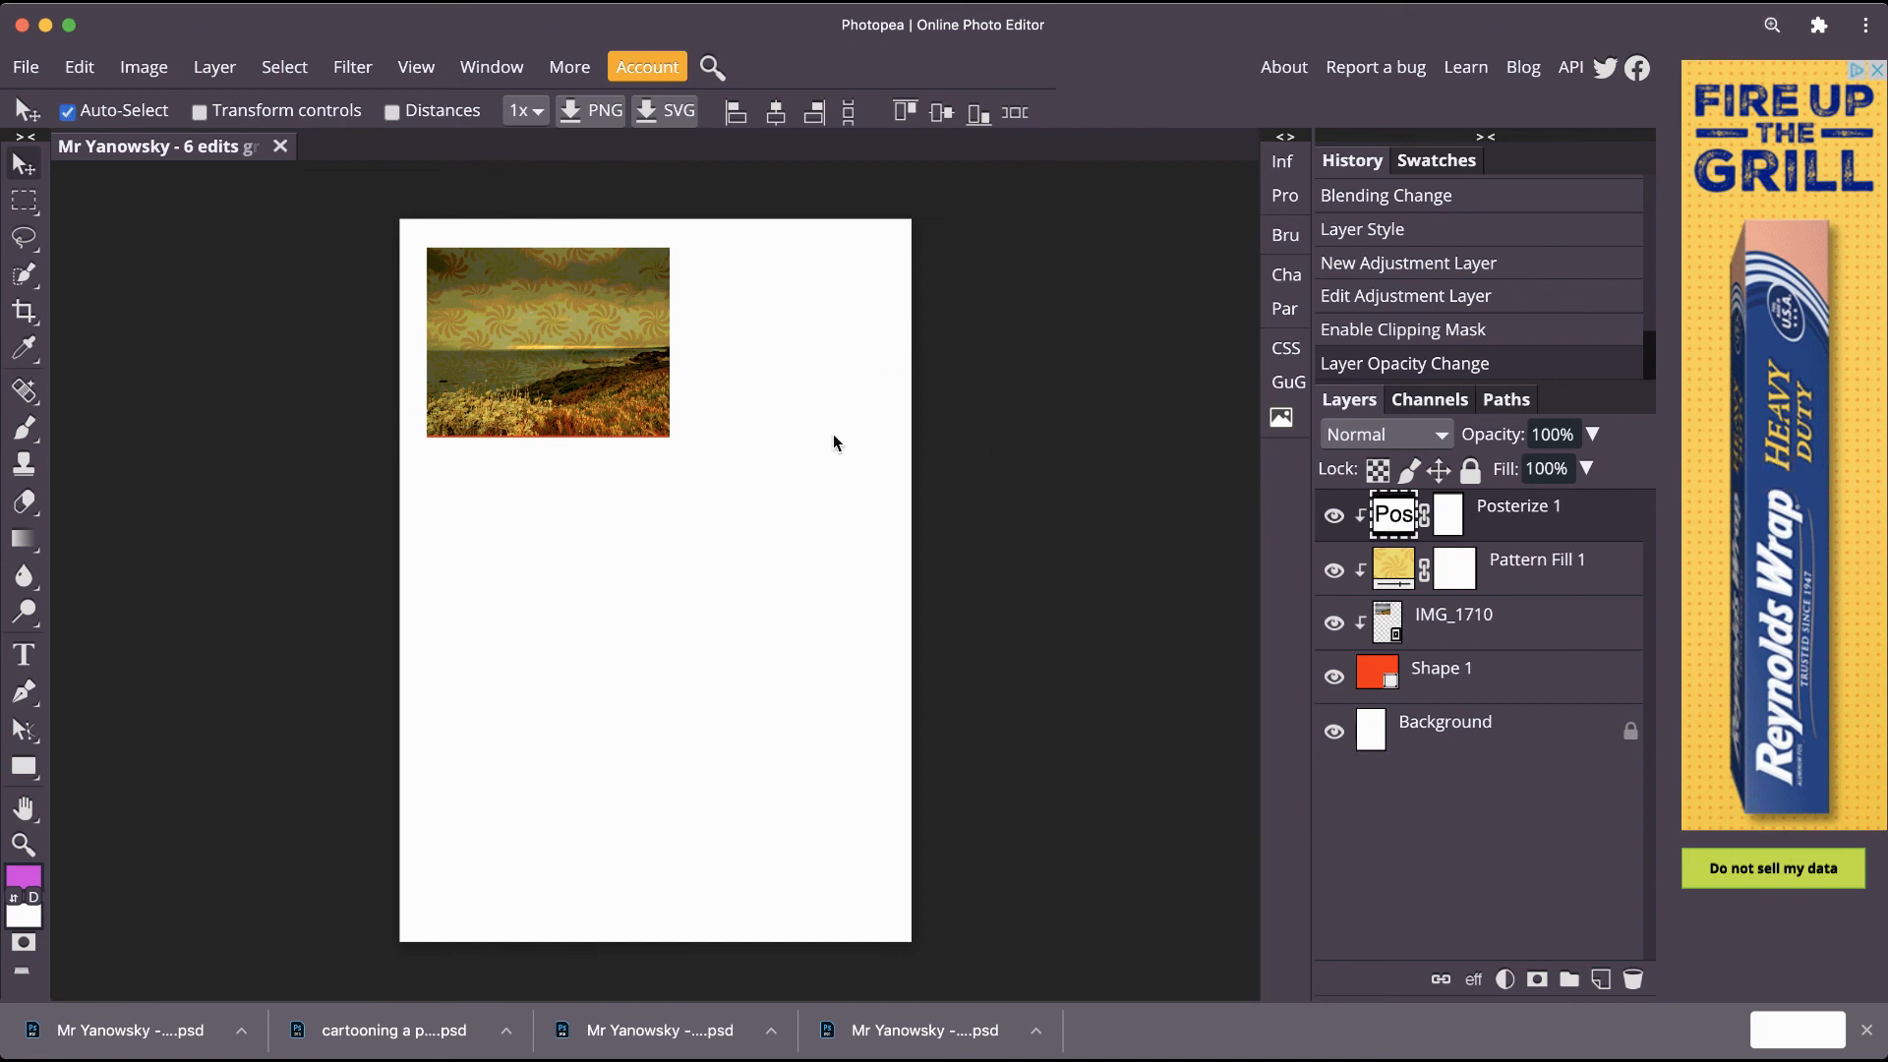
key("super+plus")
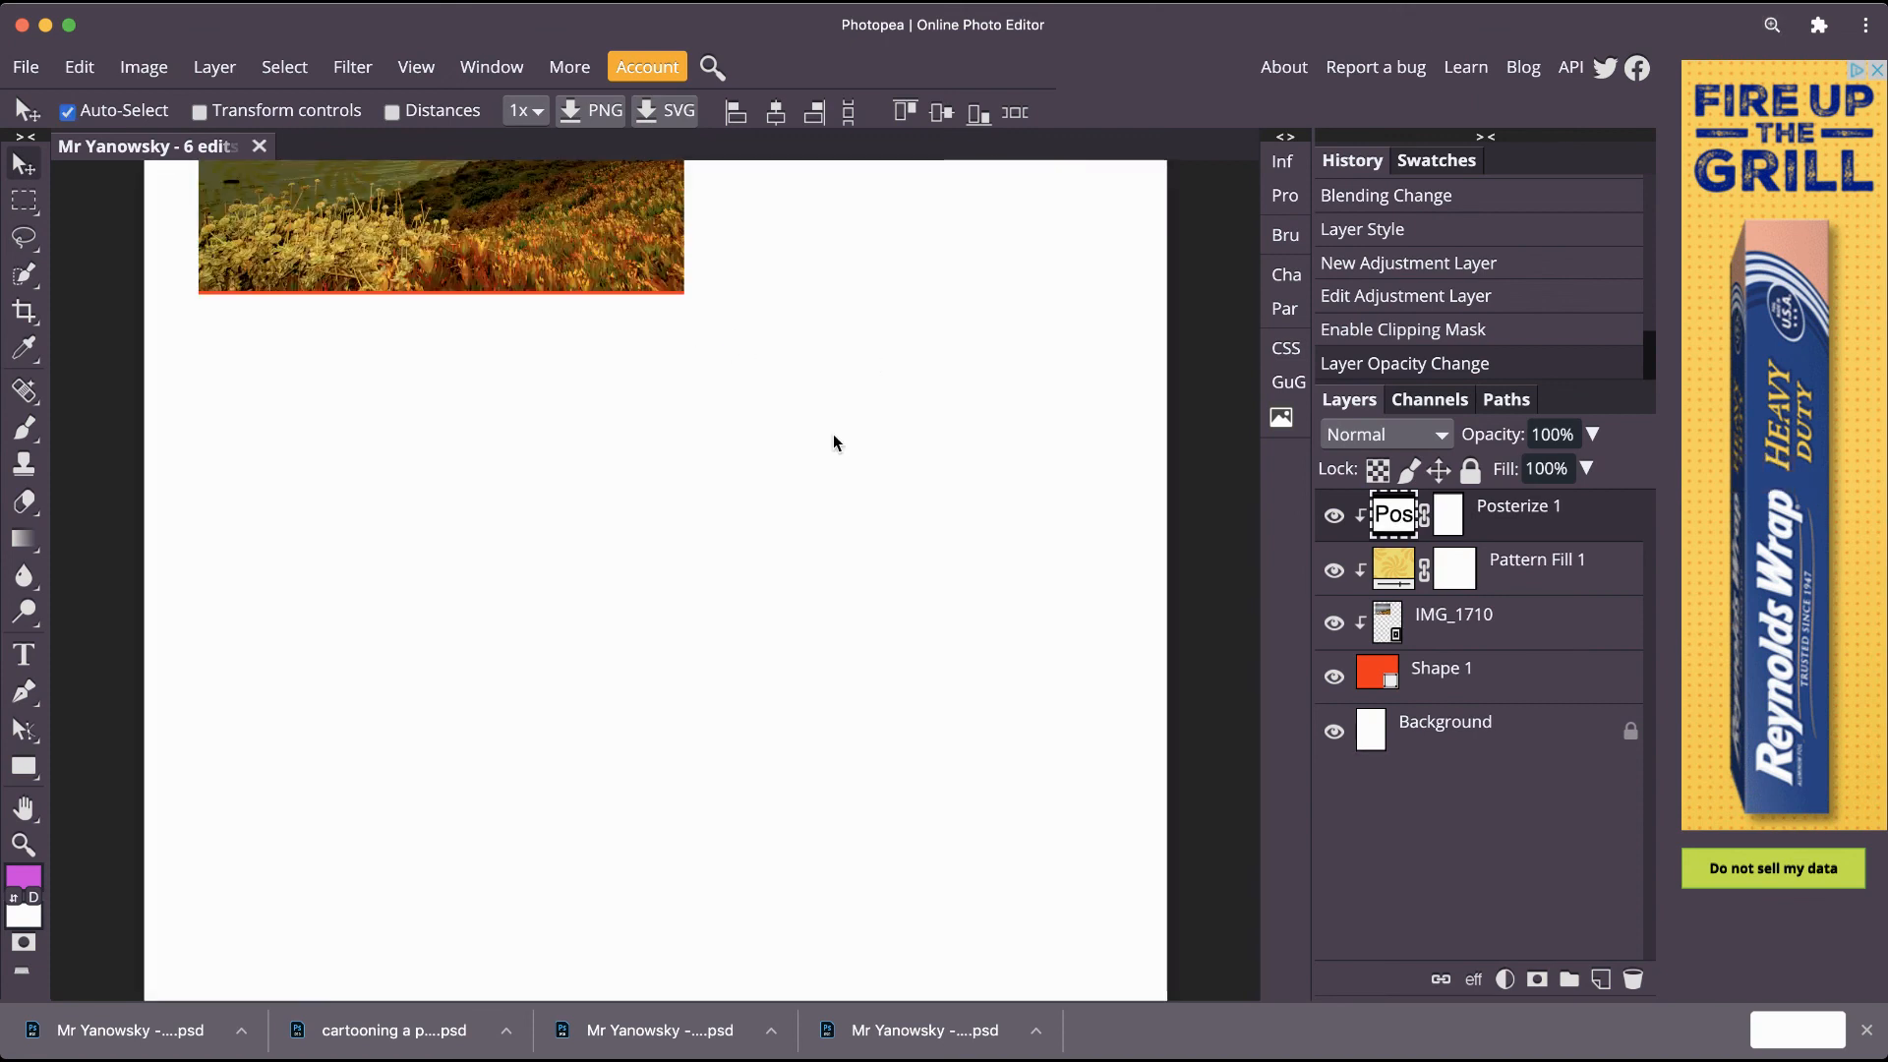
key("super+minus")
key("super")
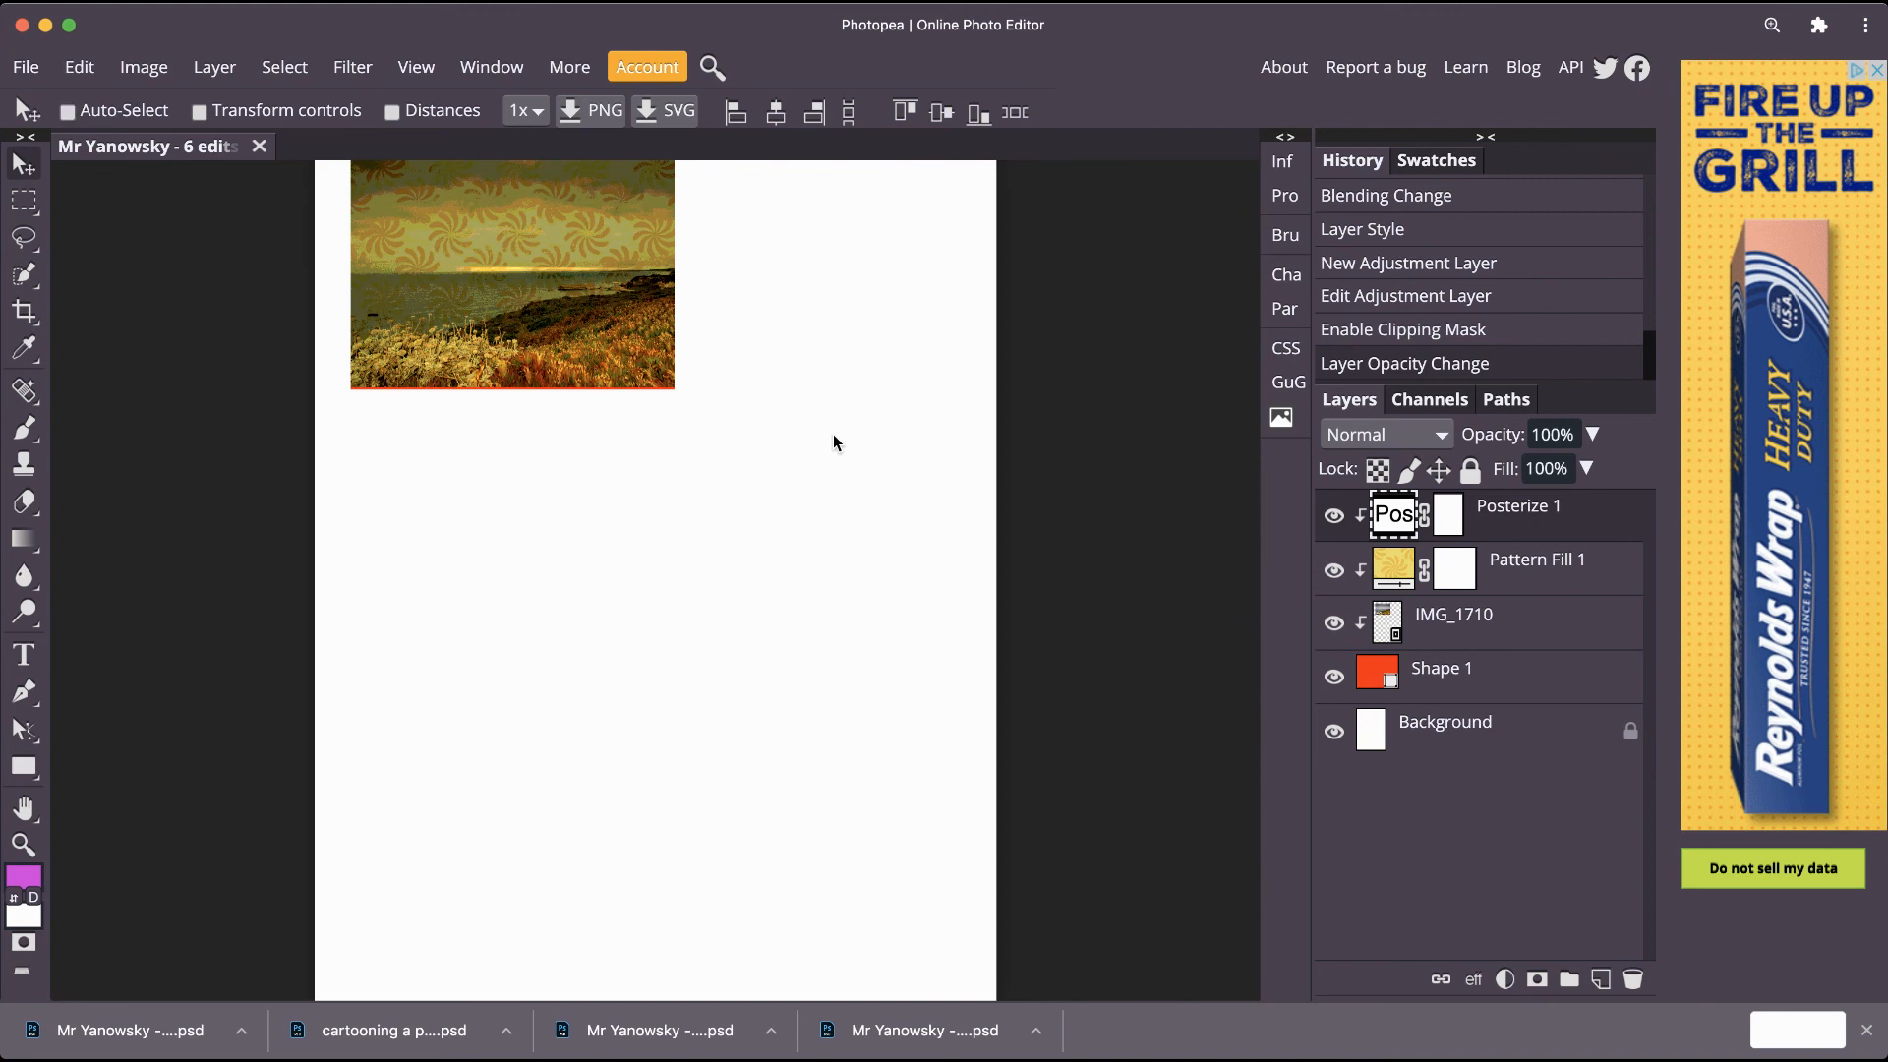
key("super+plus")
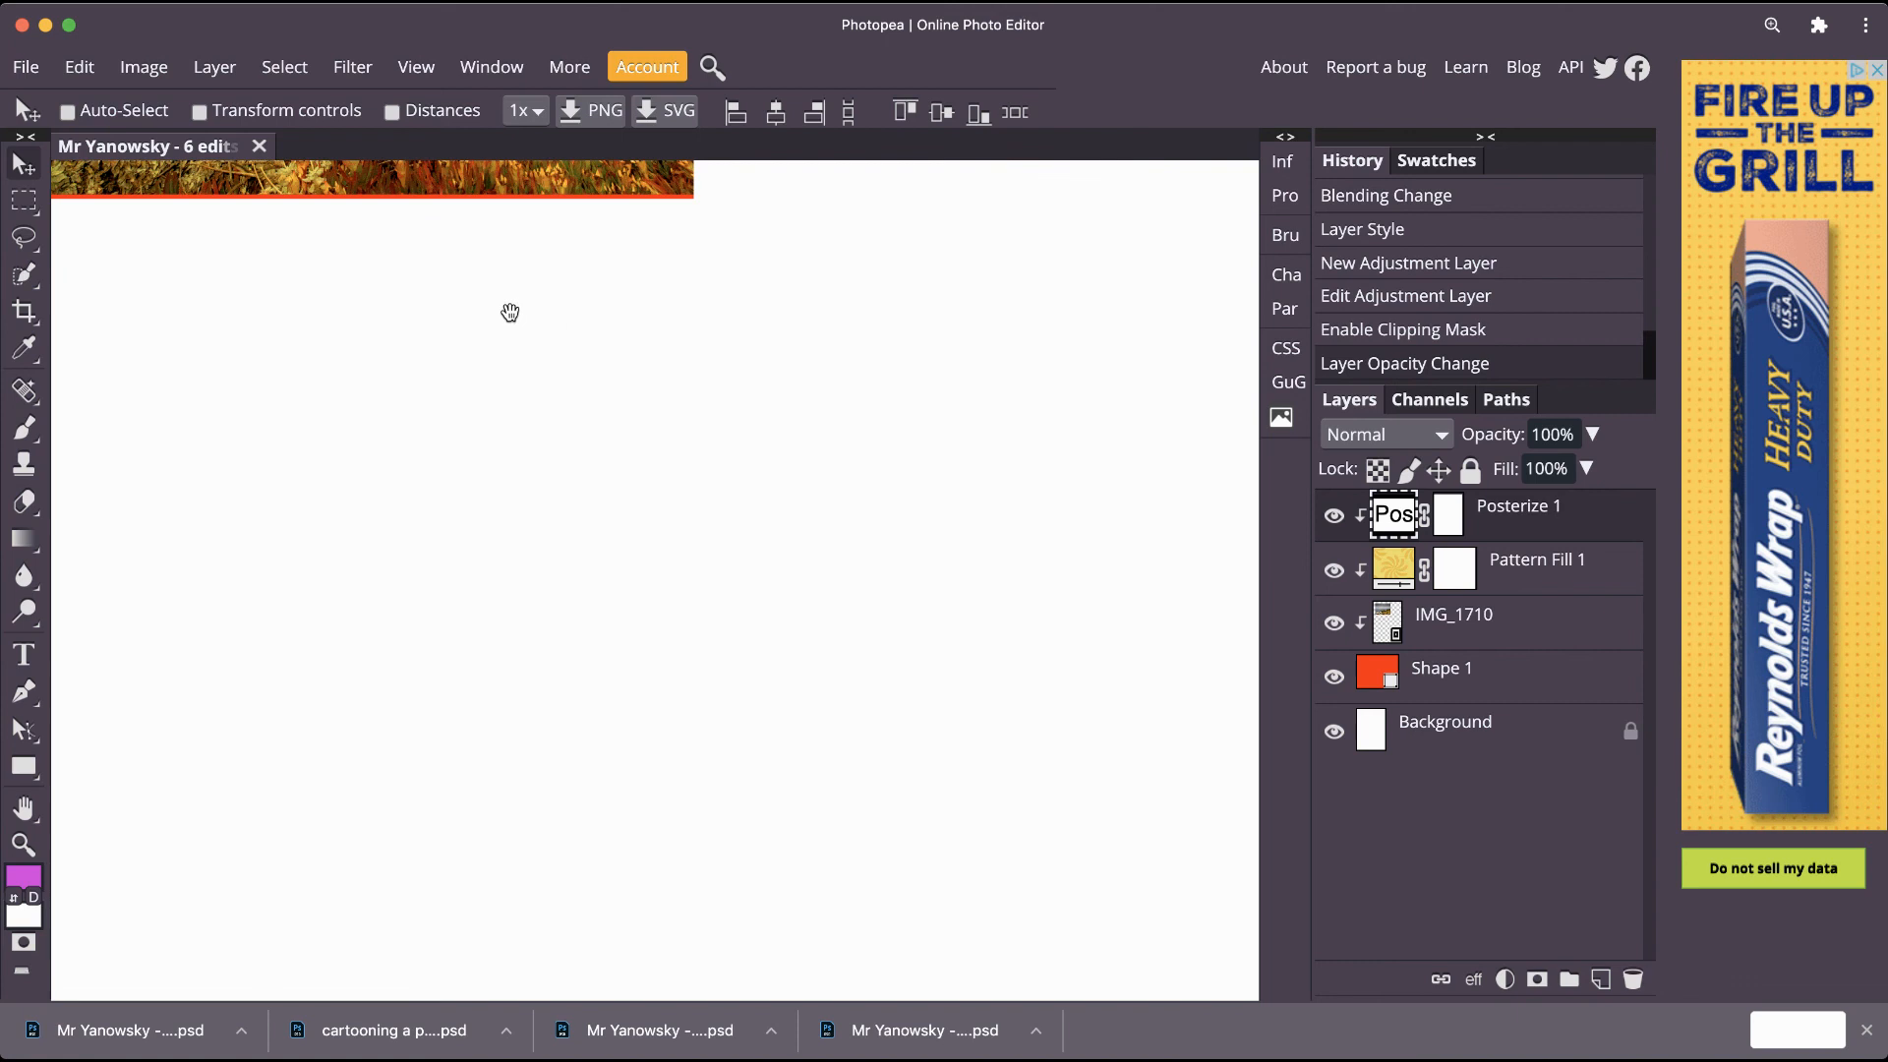
left_click_drag(509, 312, 699, 826)
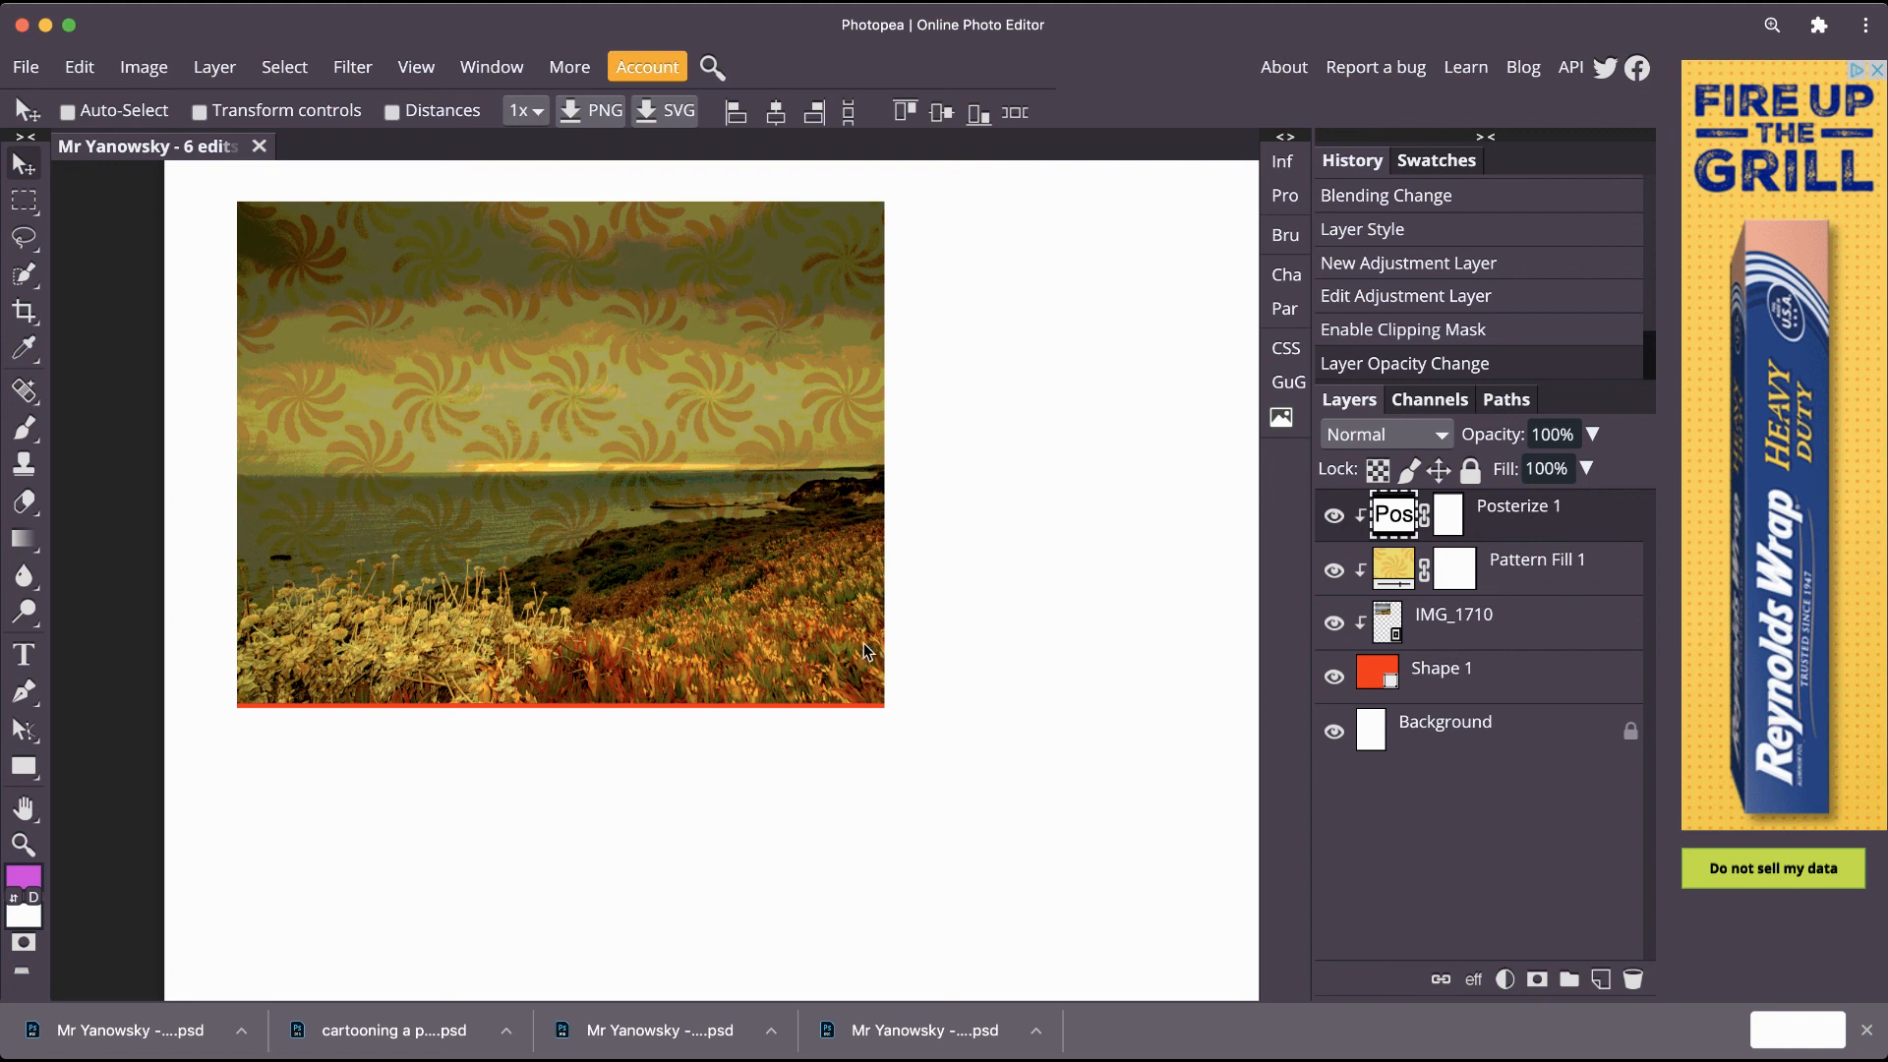
left_click(24, 657)
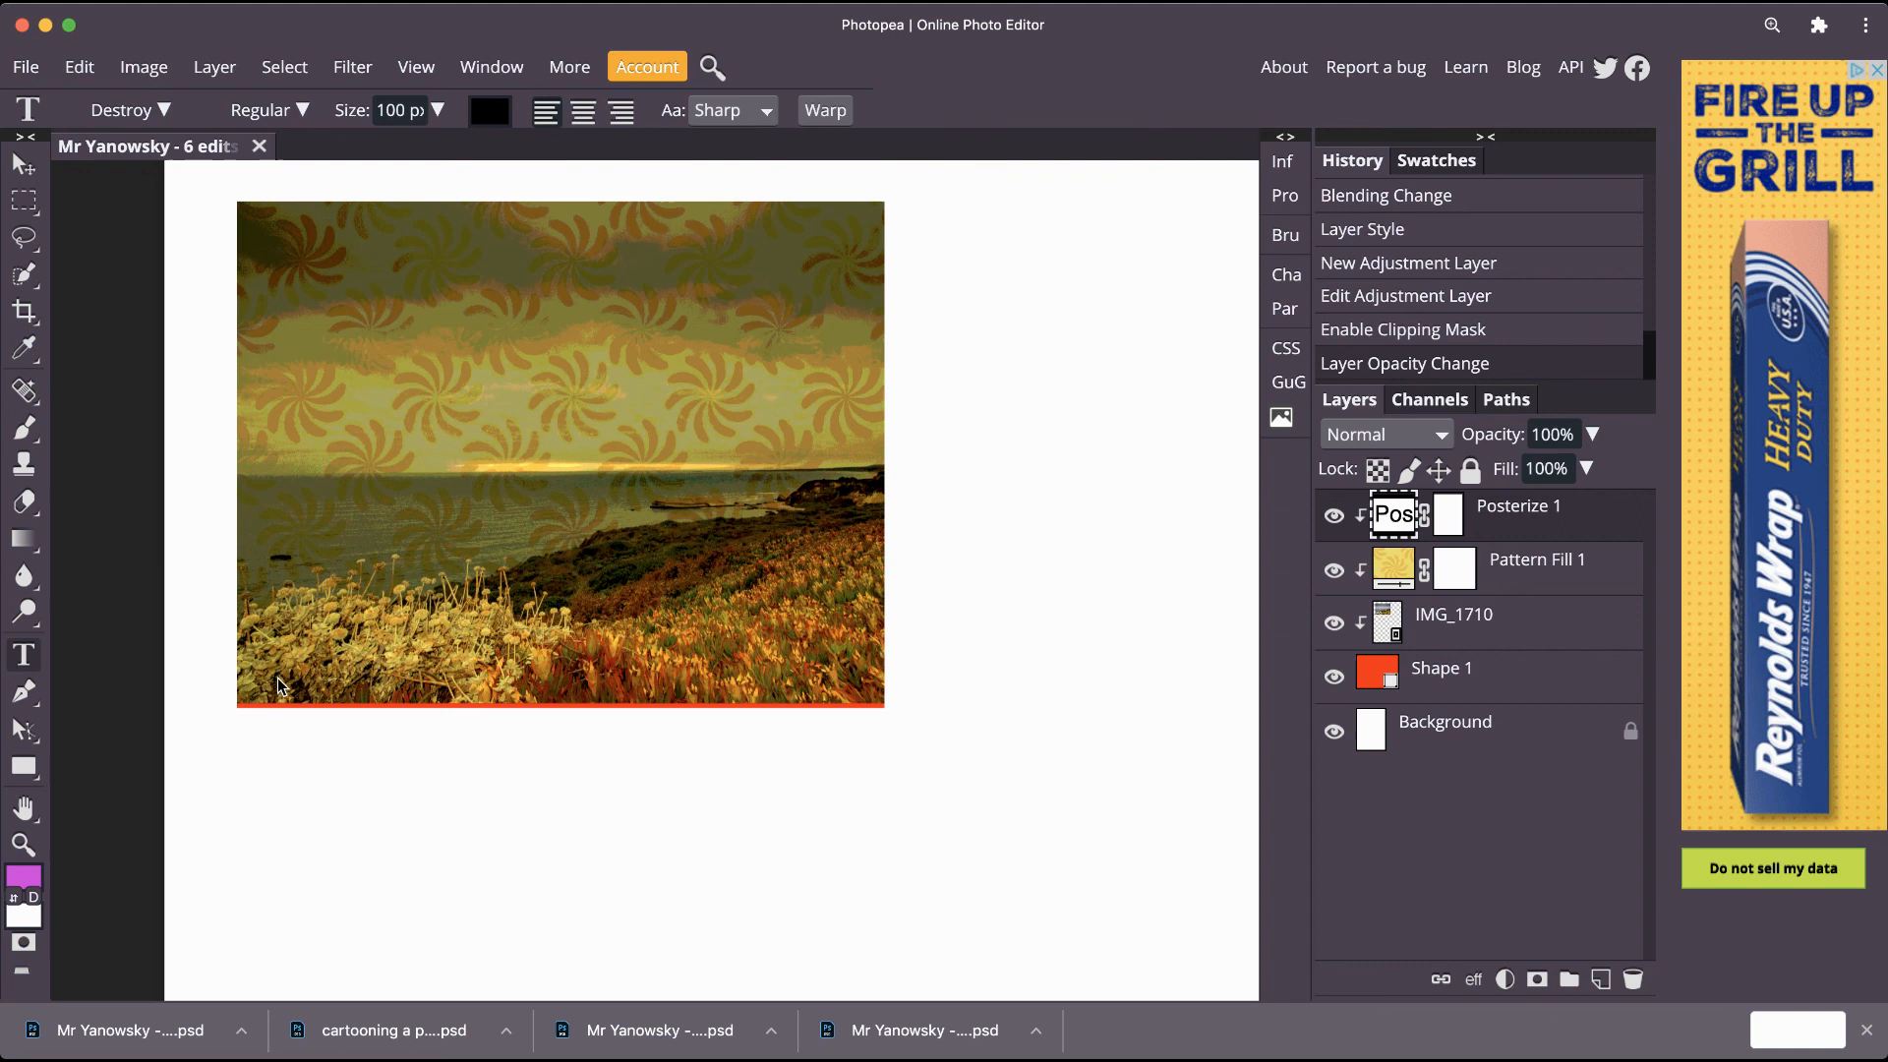
left_click_drag(307, 741, 812, 907)
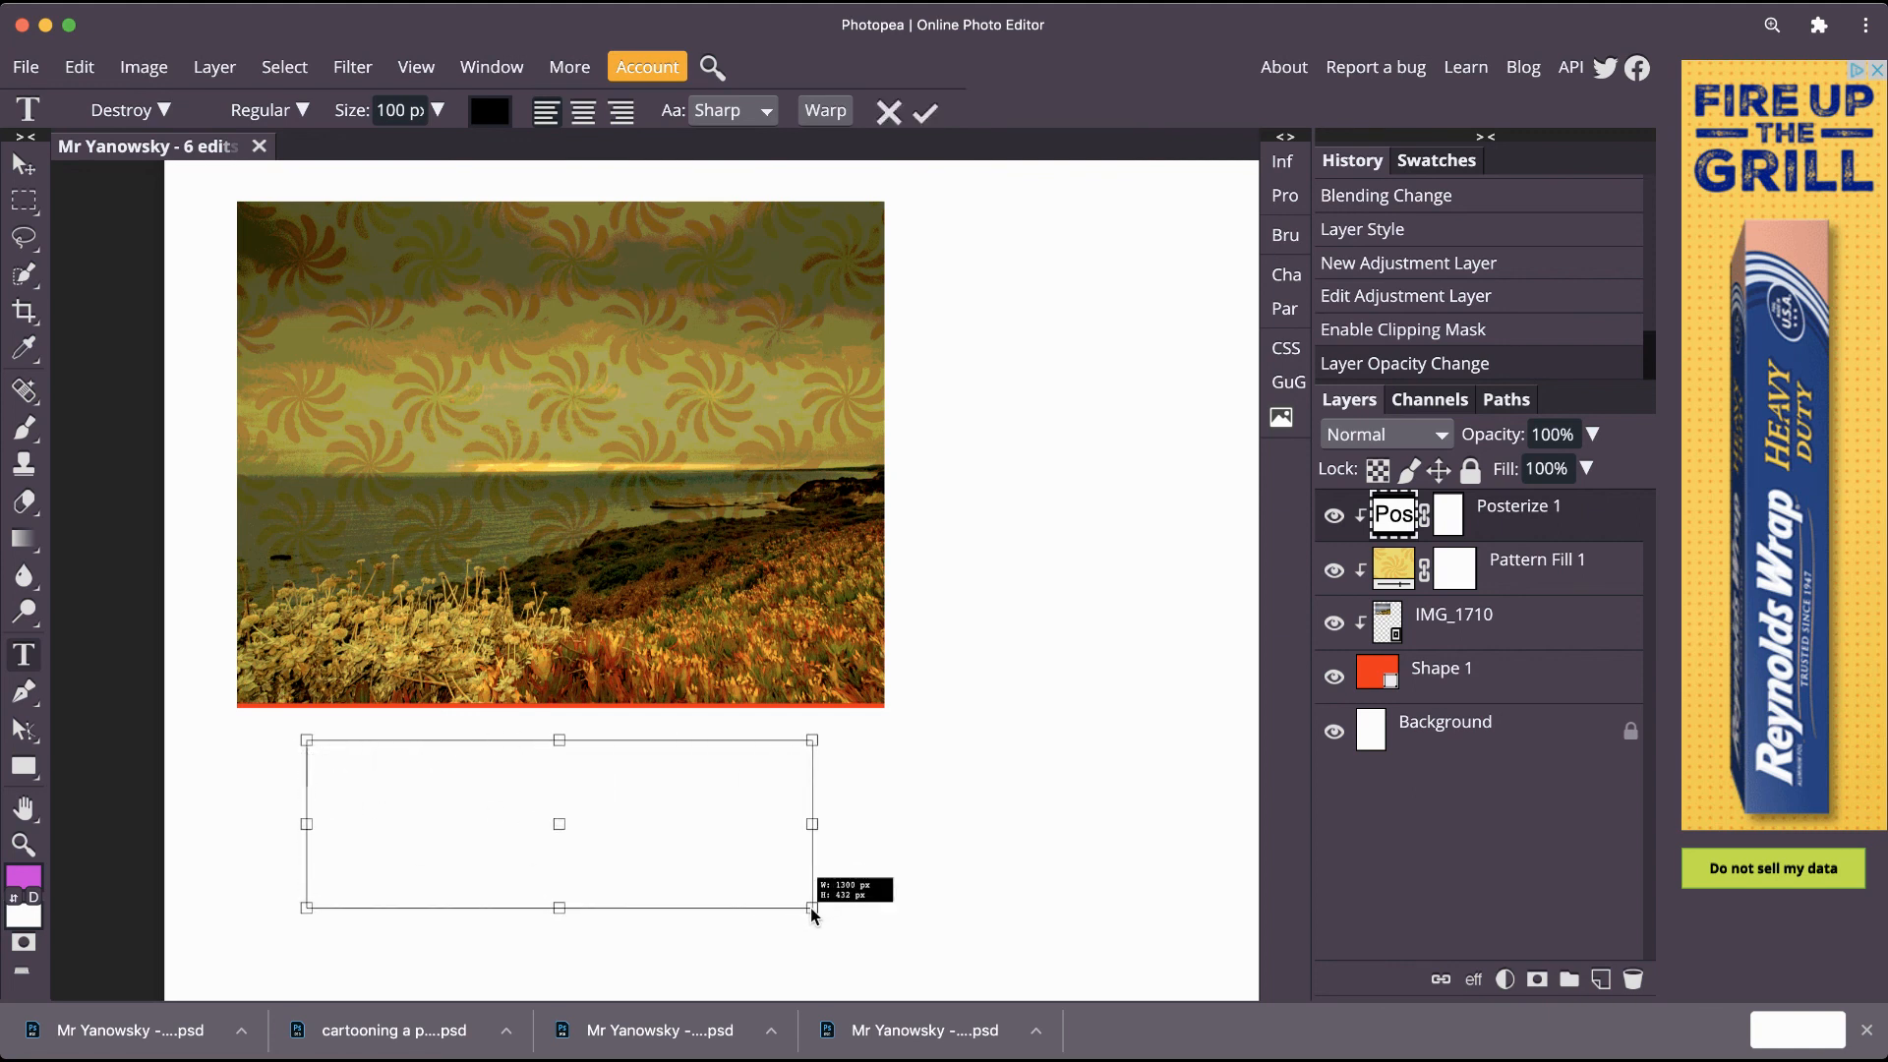
left_click_drag(811, 907, 811, 907)
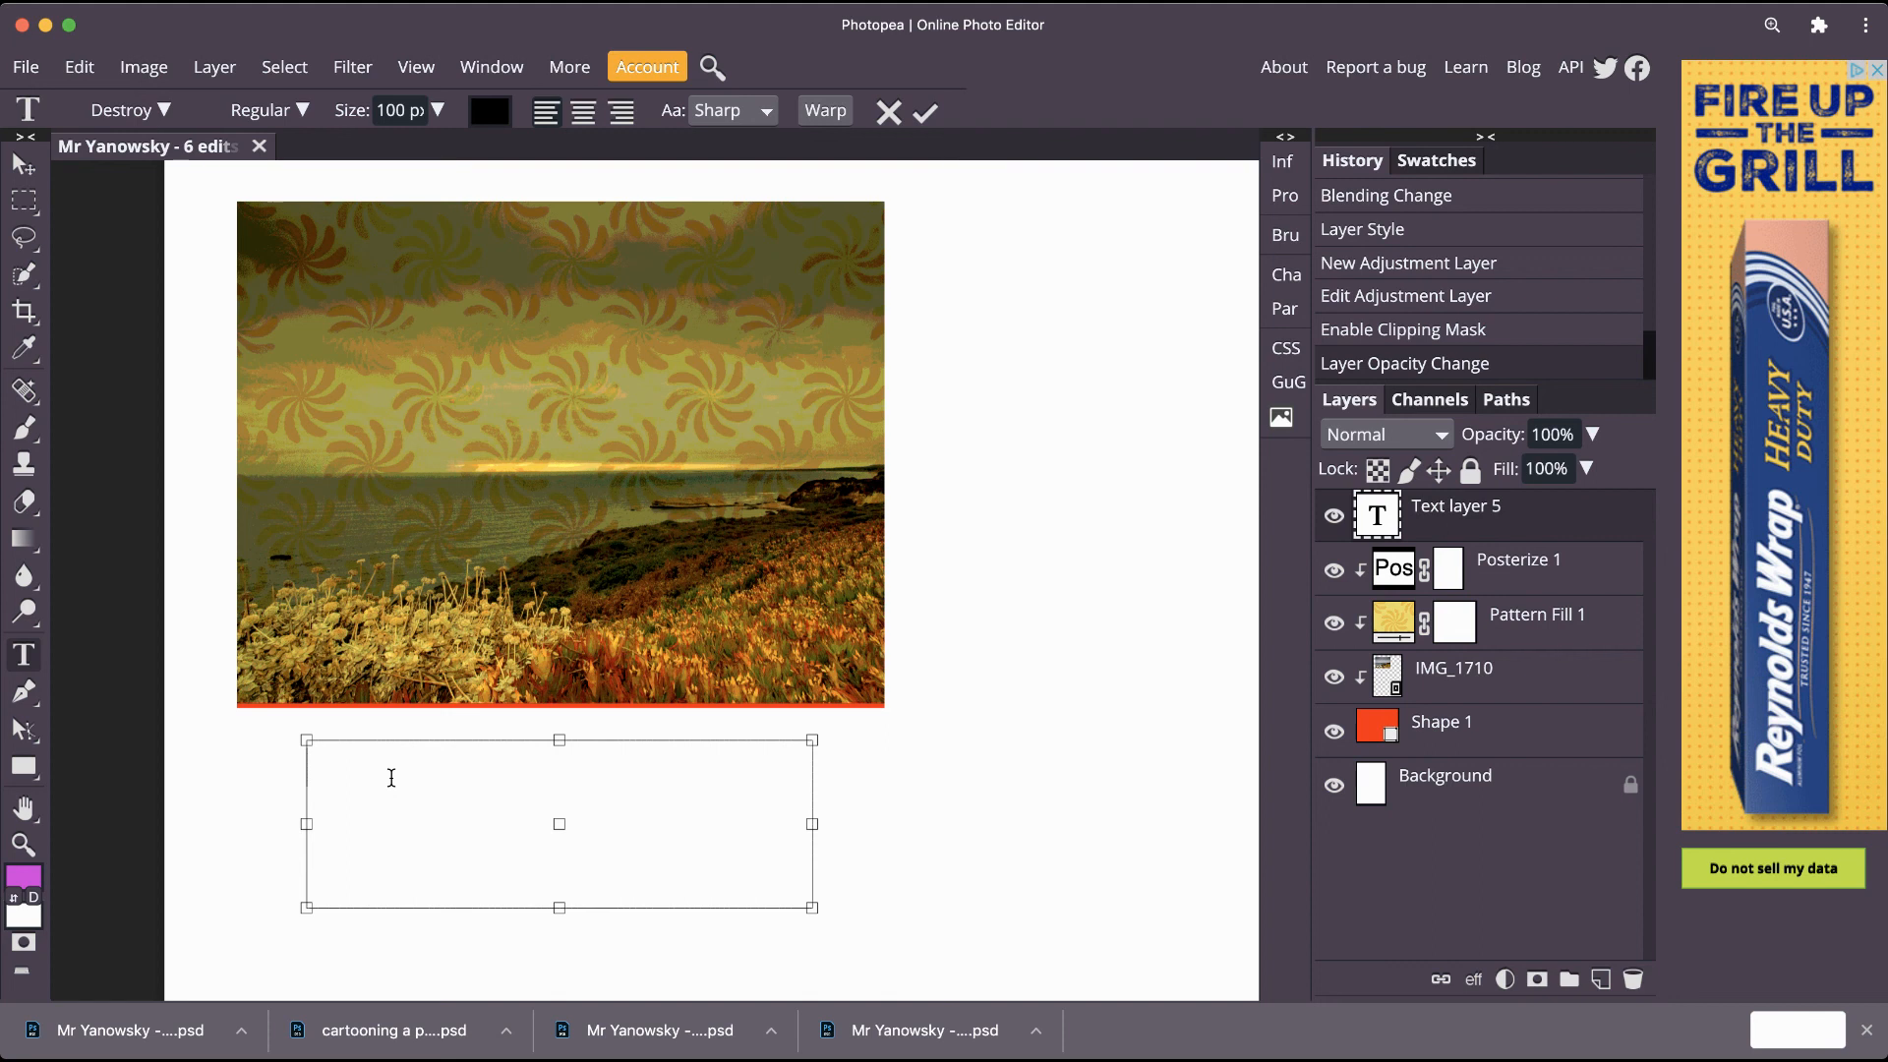
type("lkasdvohvrgn")
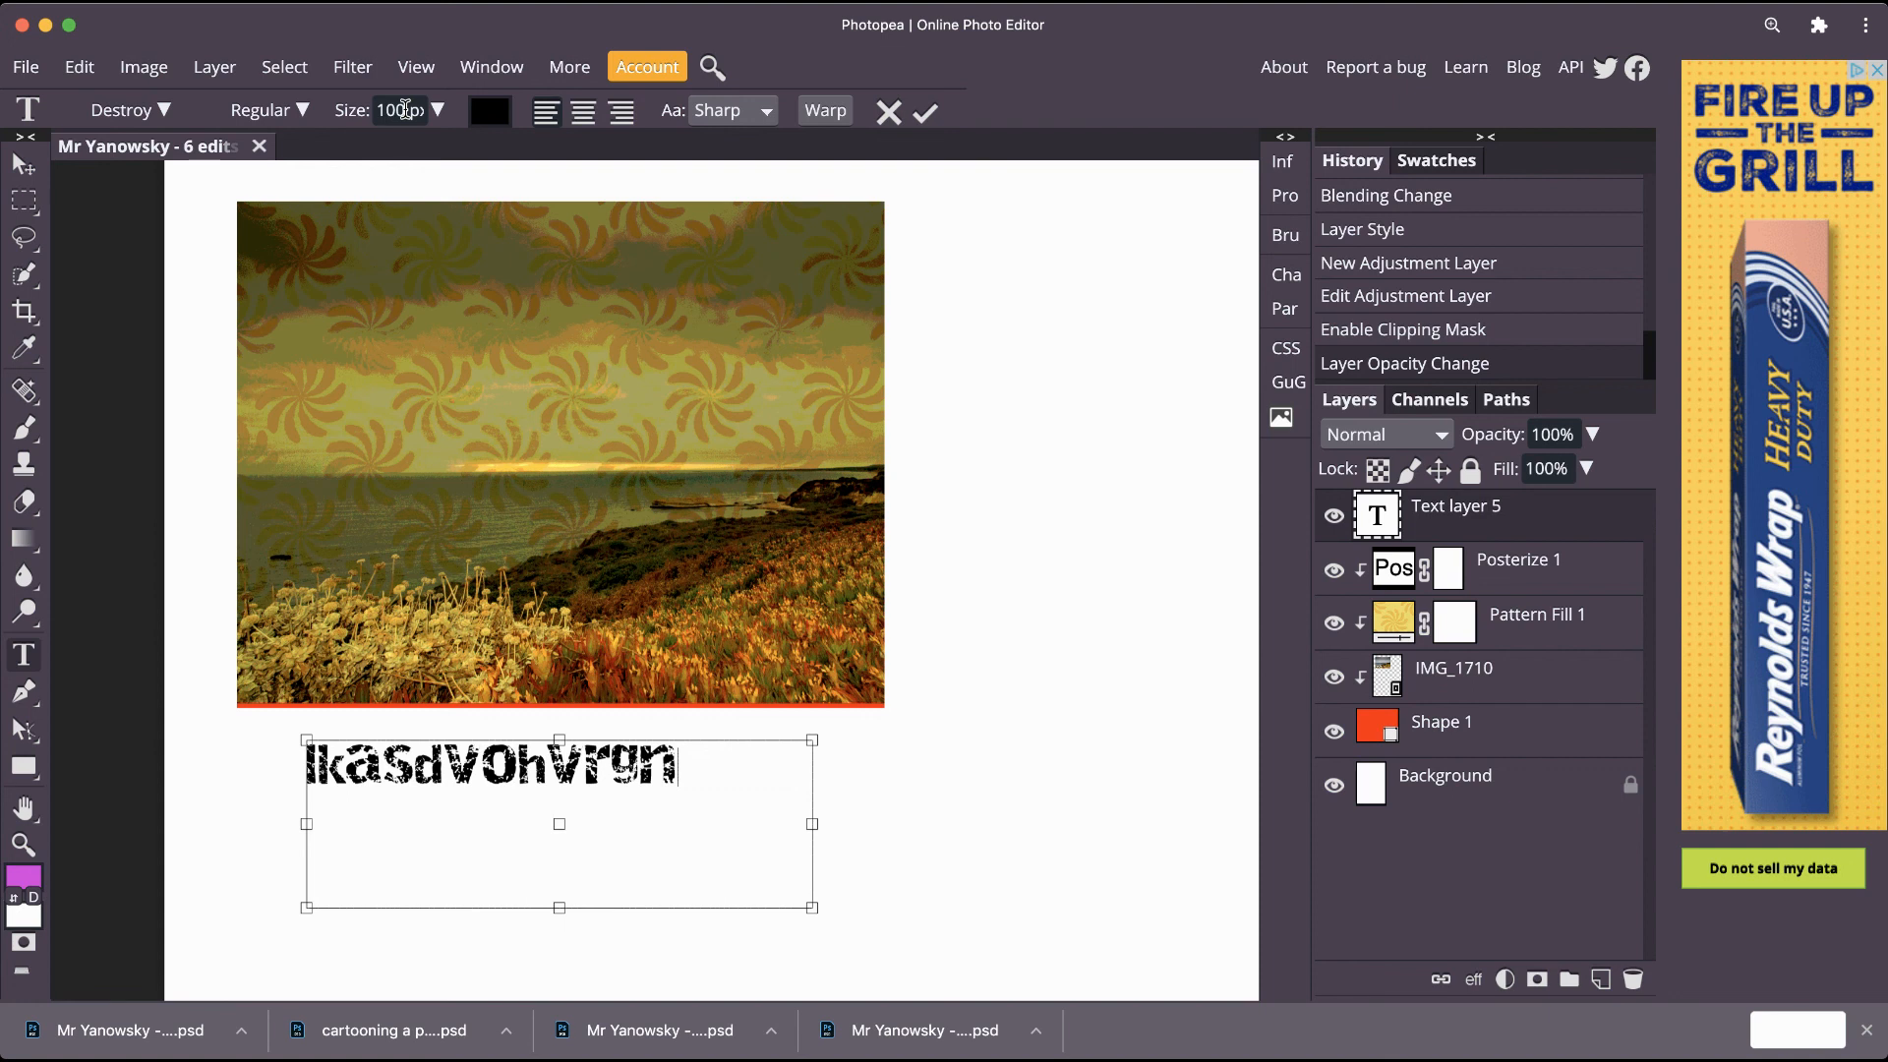
Select the placeholder text and change its font to Dokdo.
left_click(163, 110)
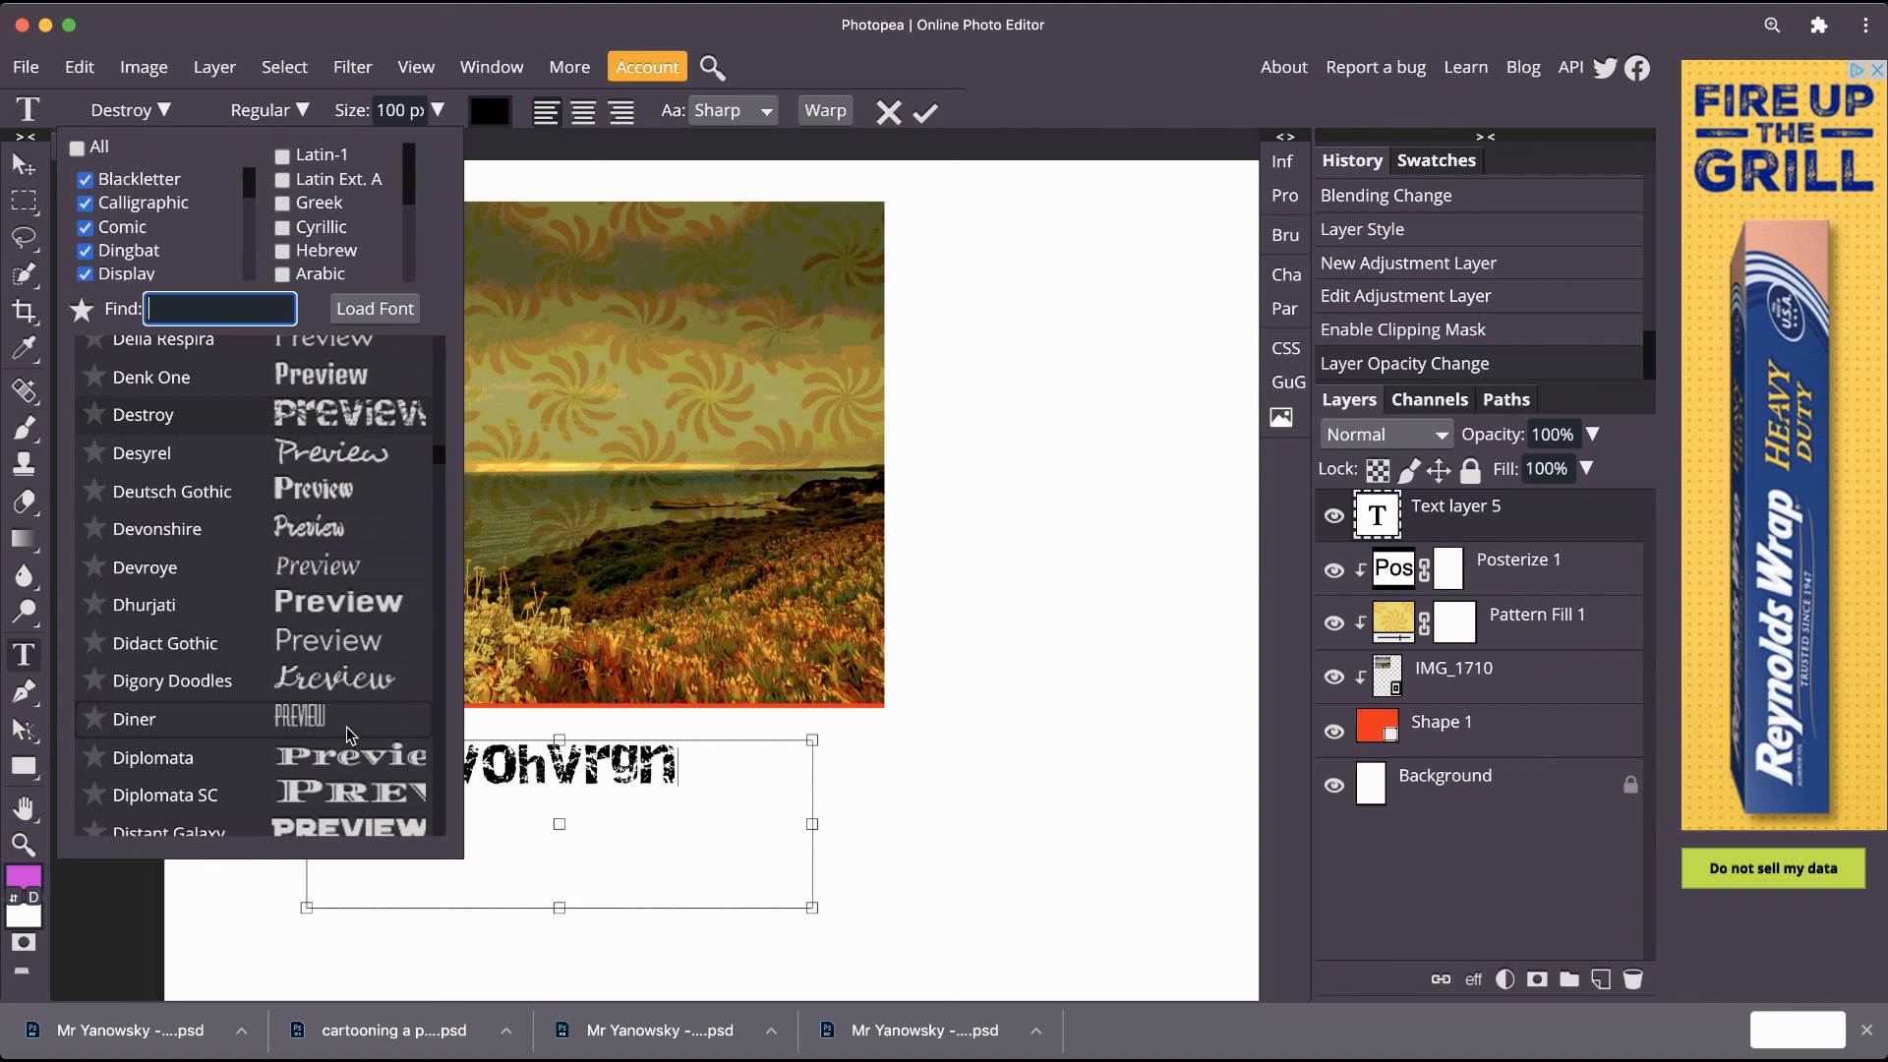
scroll(346, 728, "down", 5)
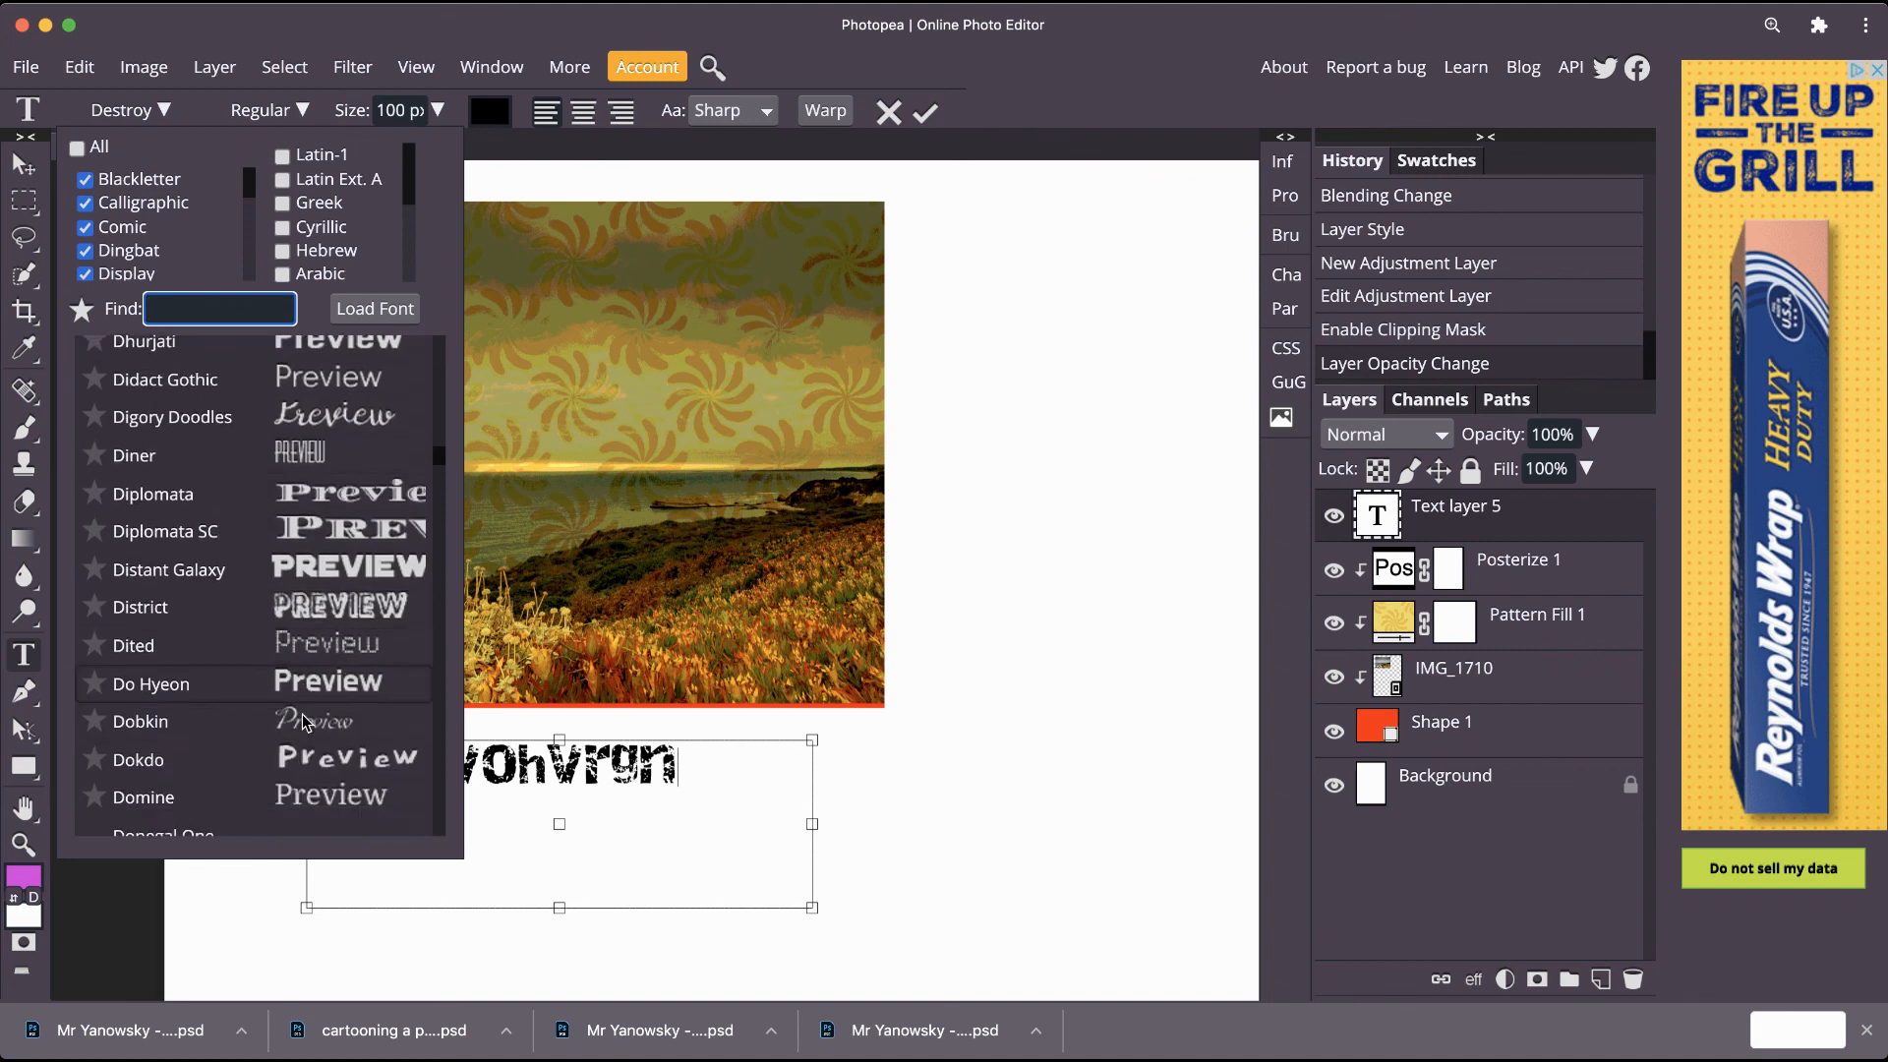
scroll(305, 723, "down", 3)
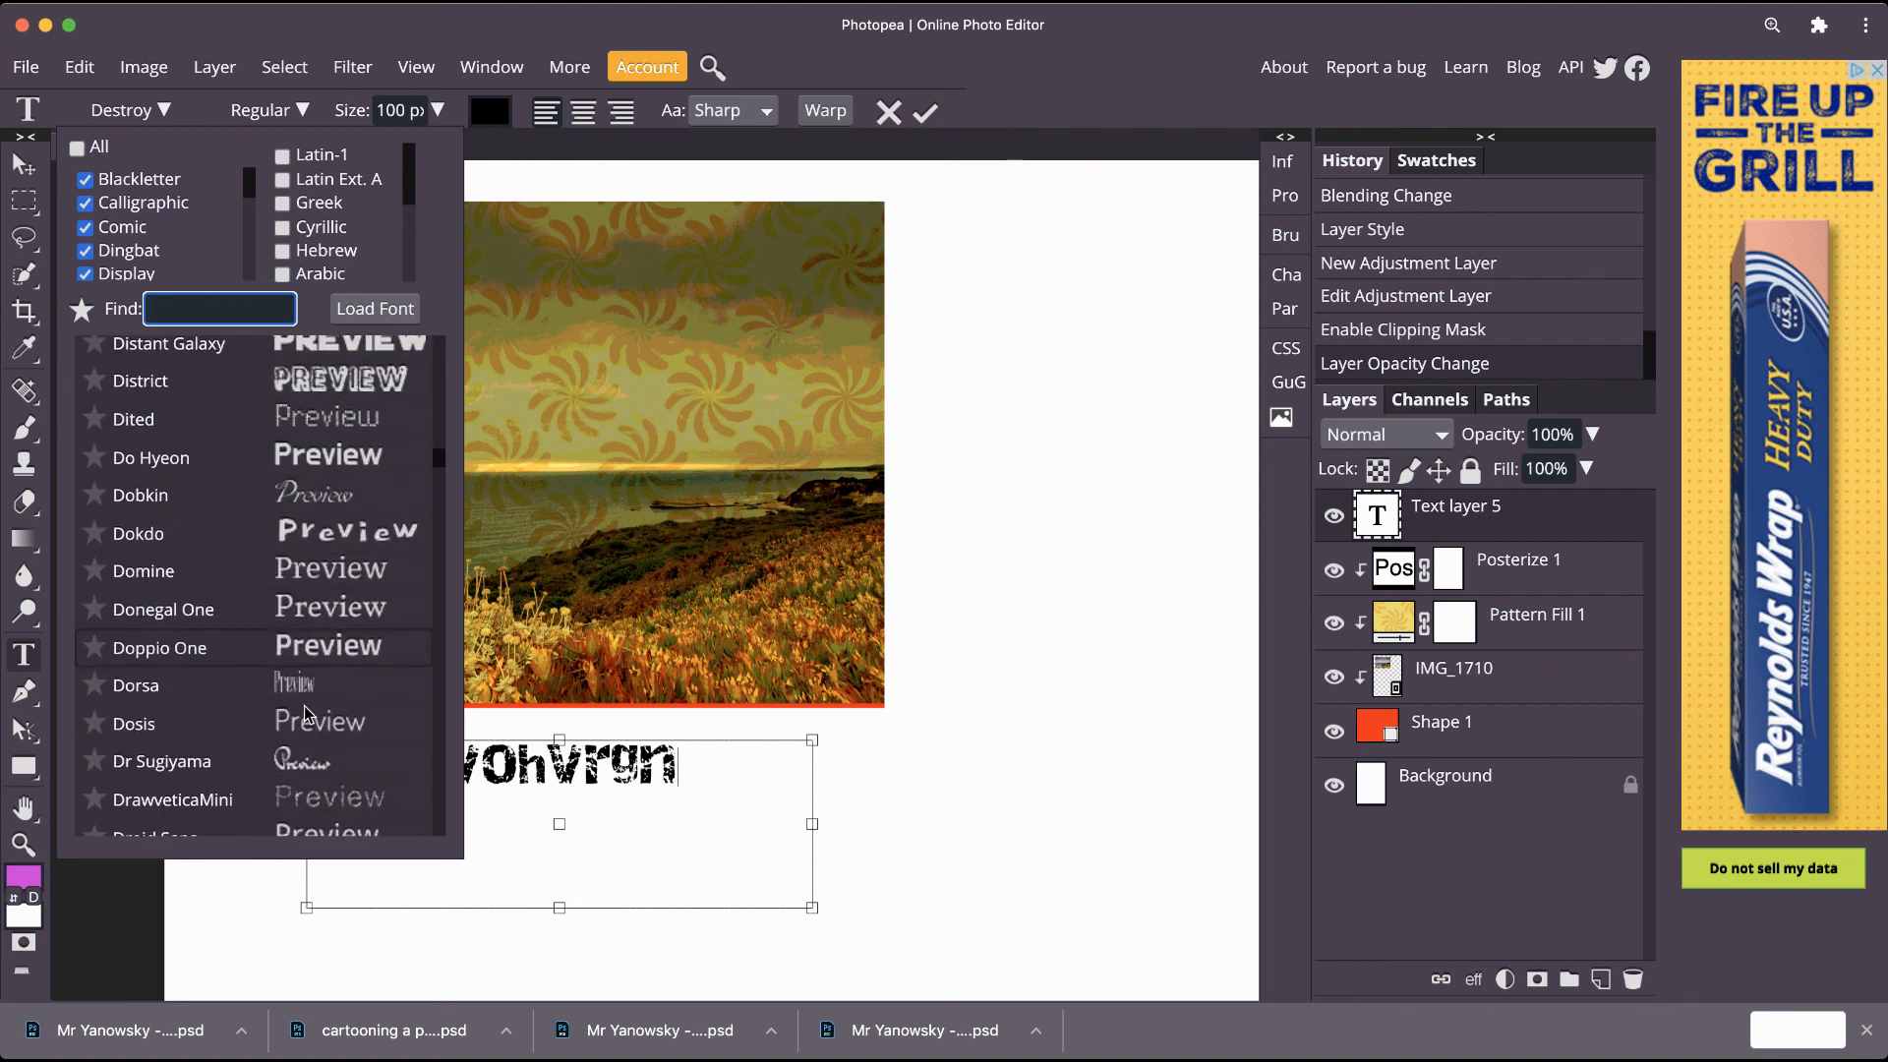
left_click(380, 535)
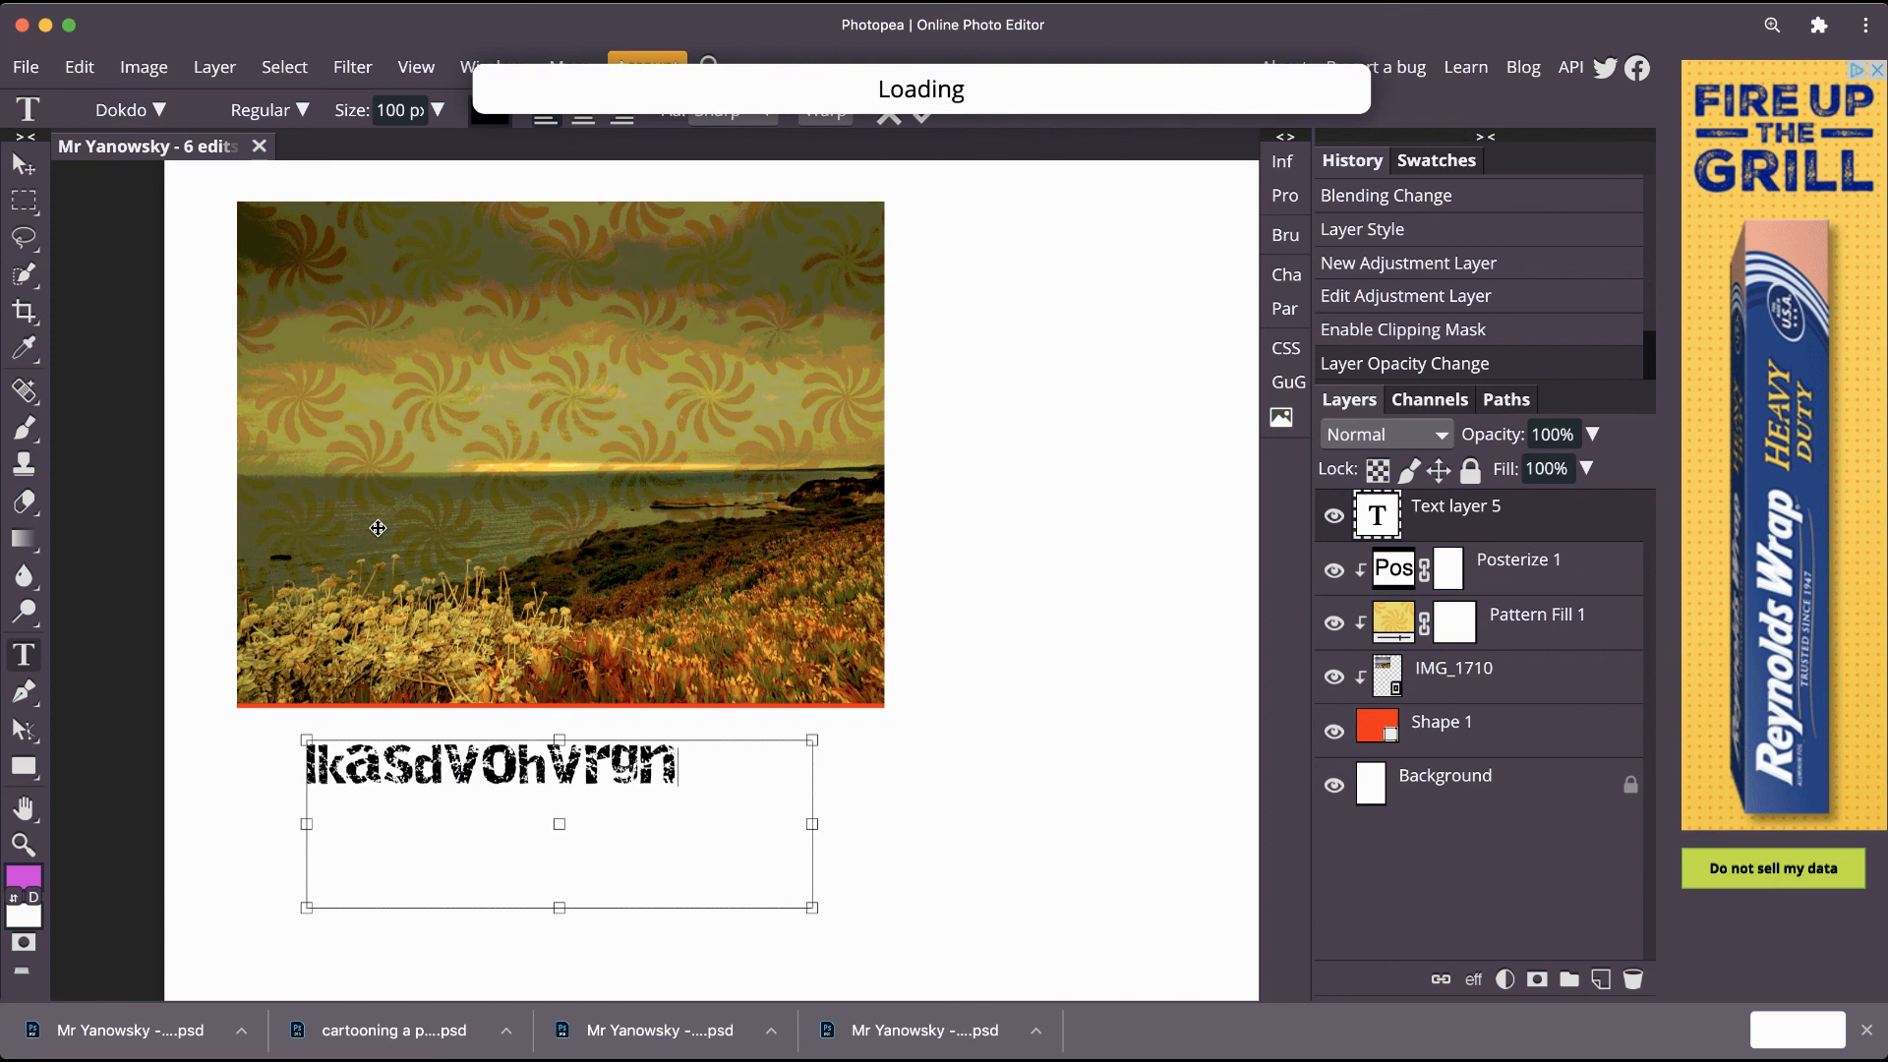
left_click_drag(677, 767, 291, 769)
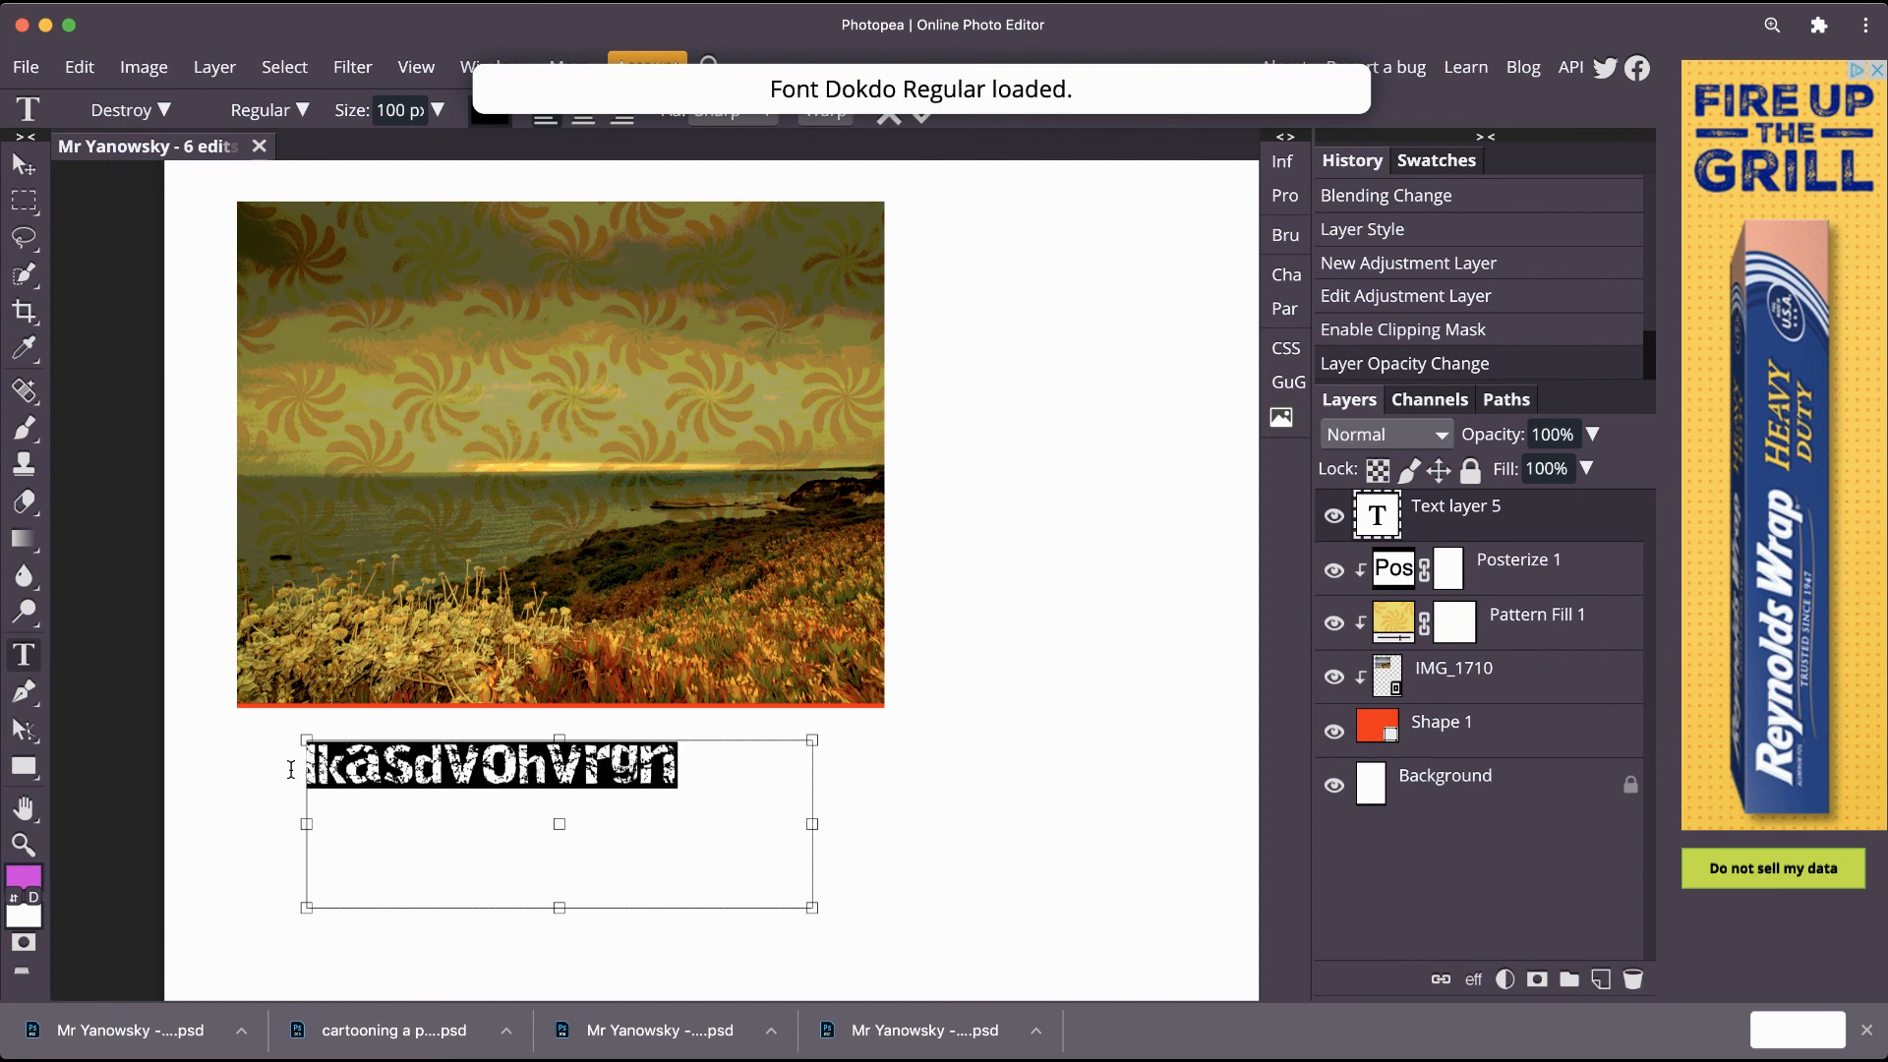
left_click(164, 110)
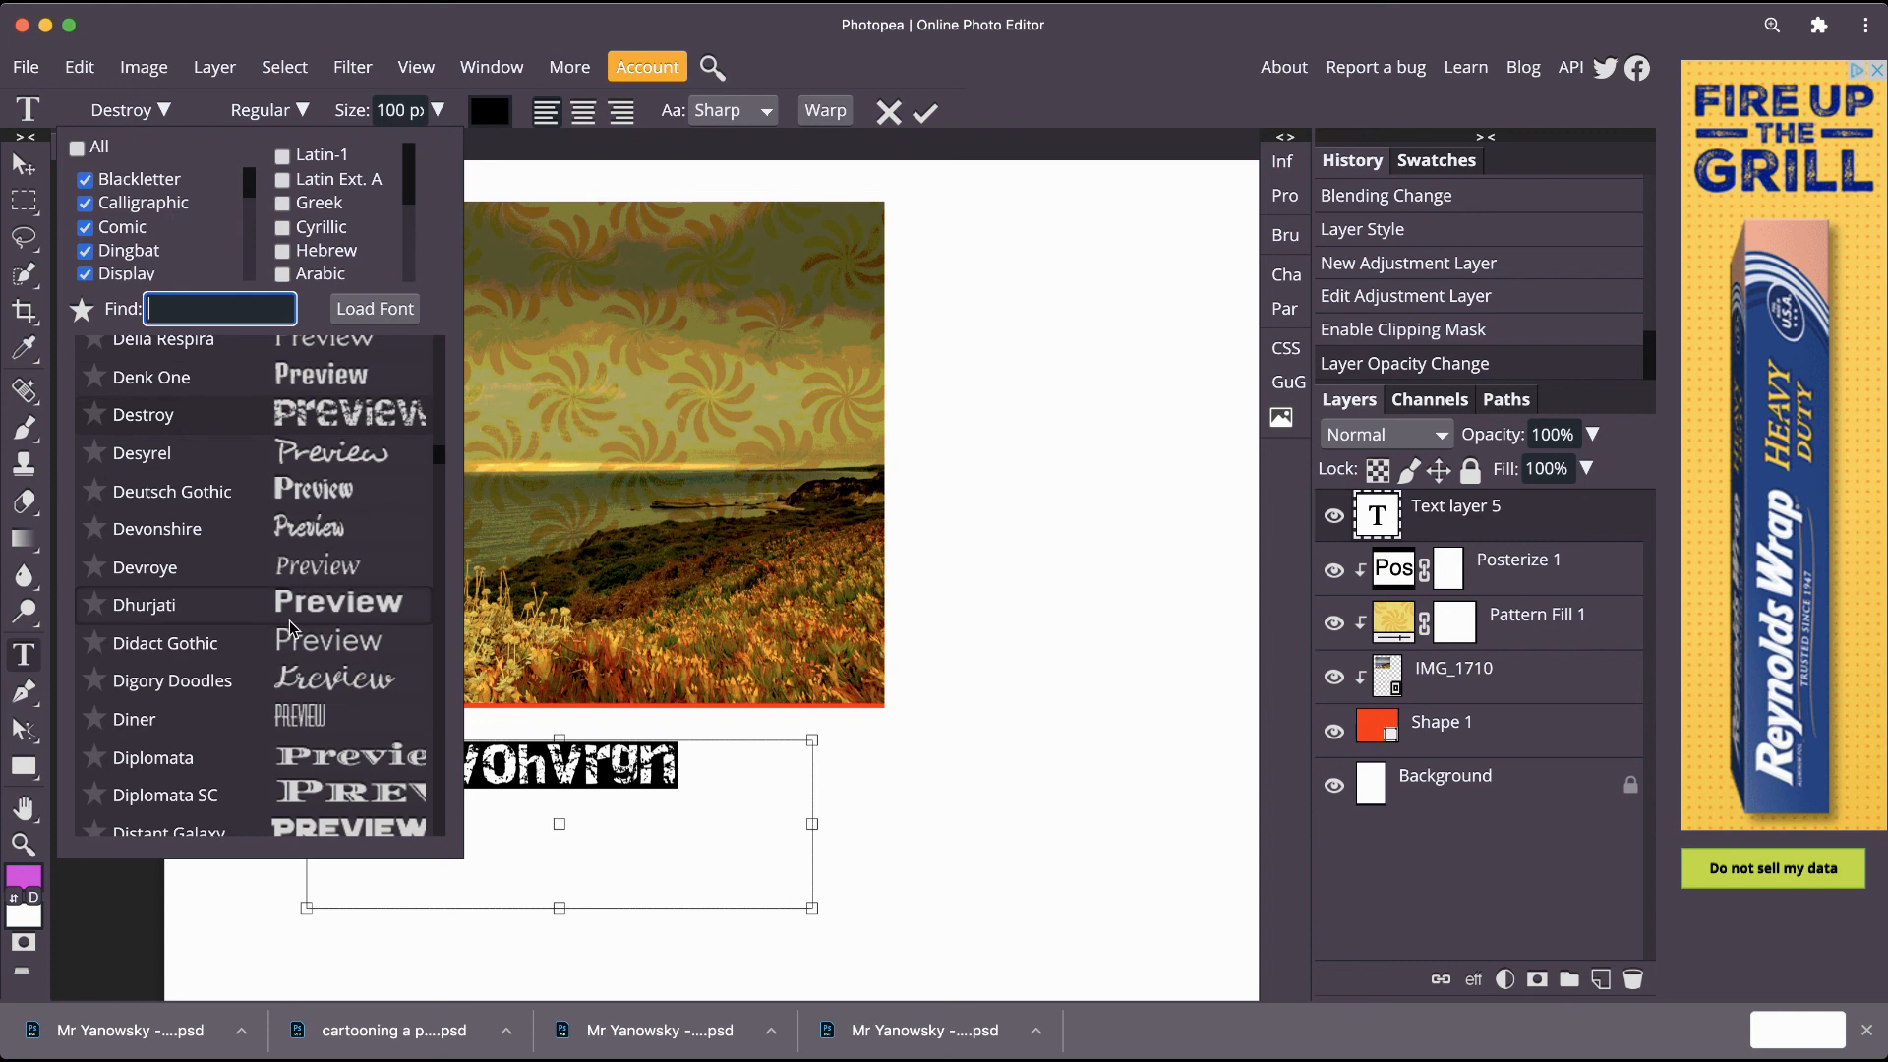
scroll(360, 655, "down", 4)
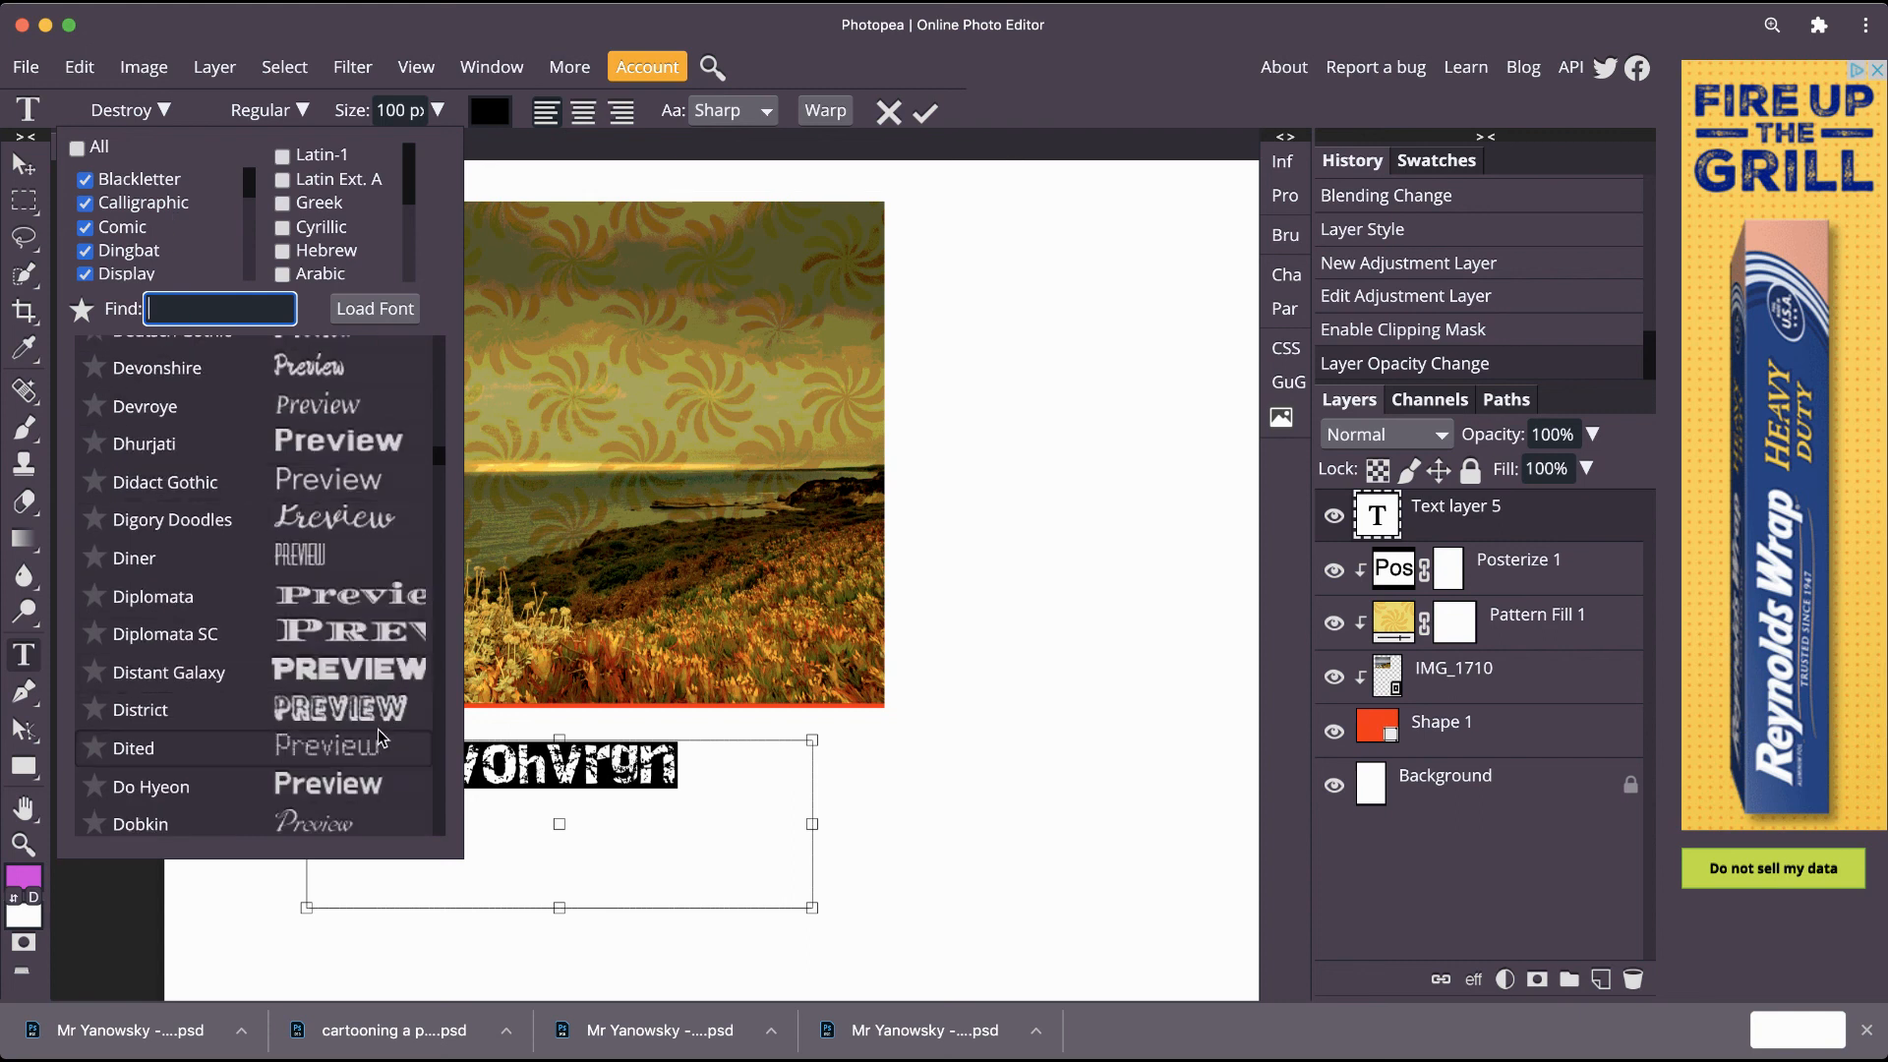
scroll(373, 721, "down", 4)
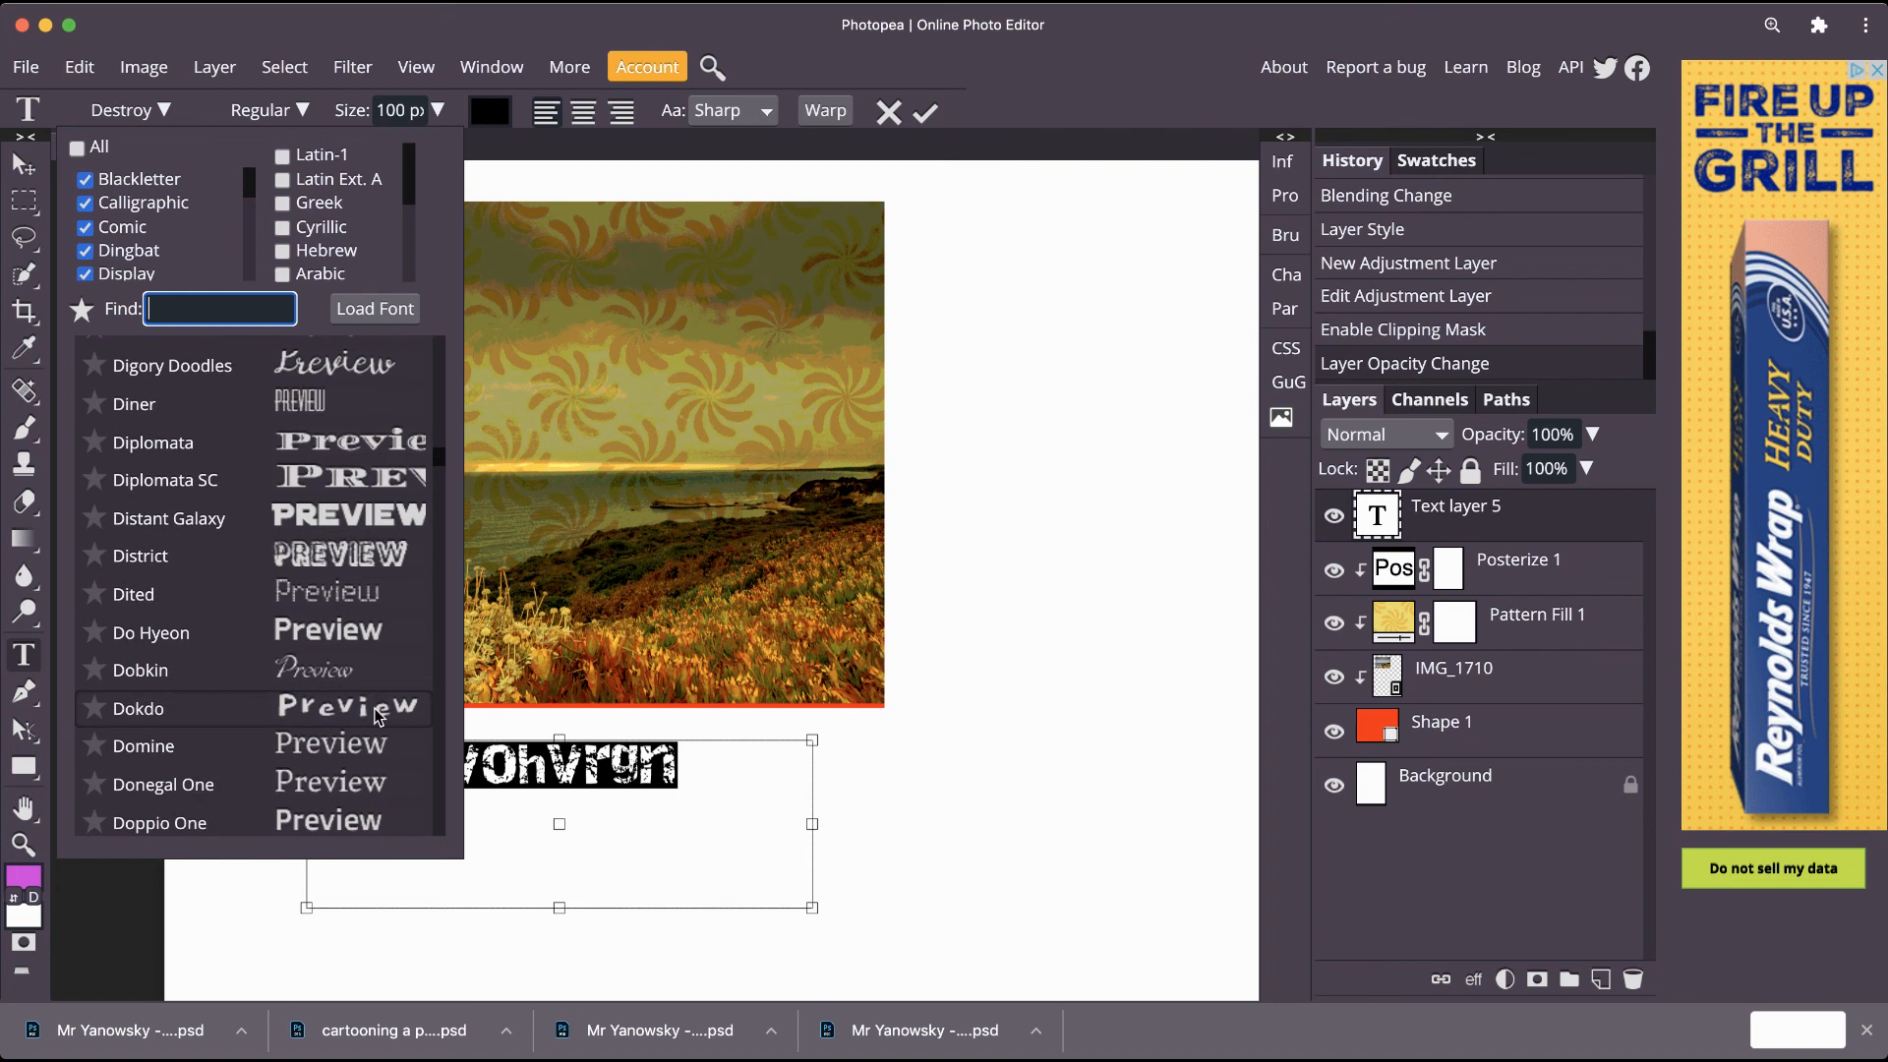
left_click(378, 717)
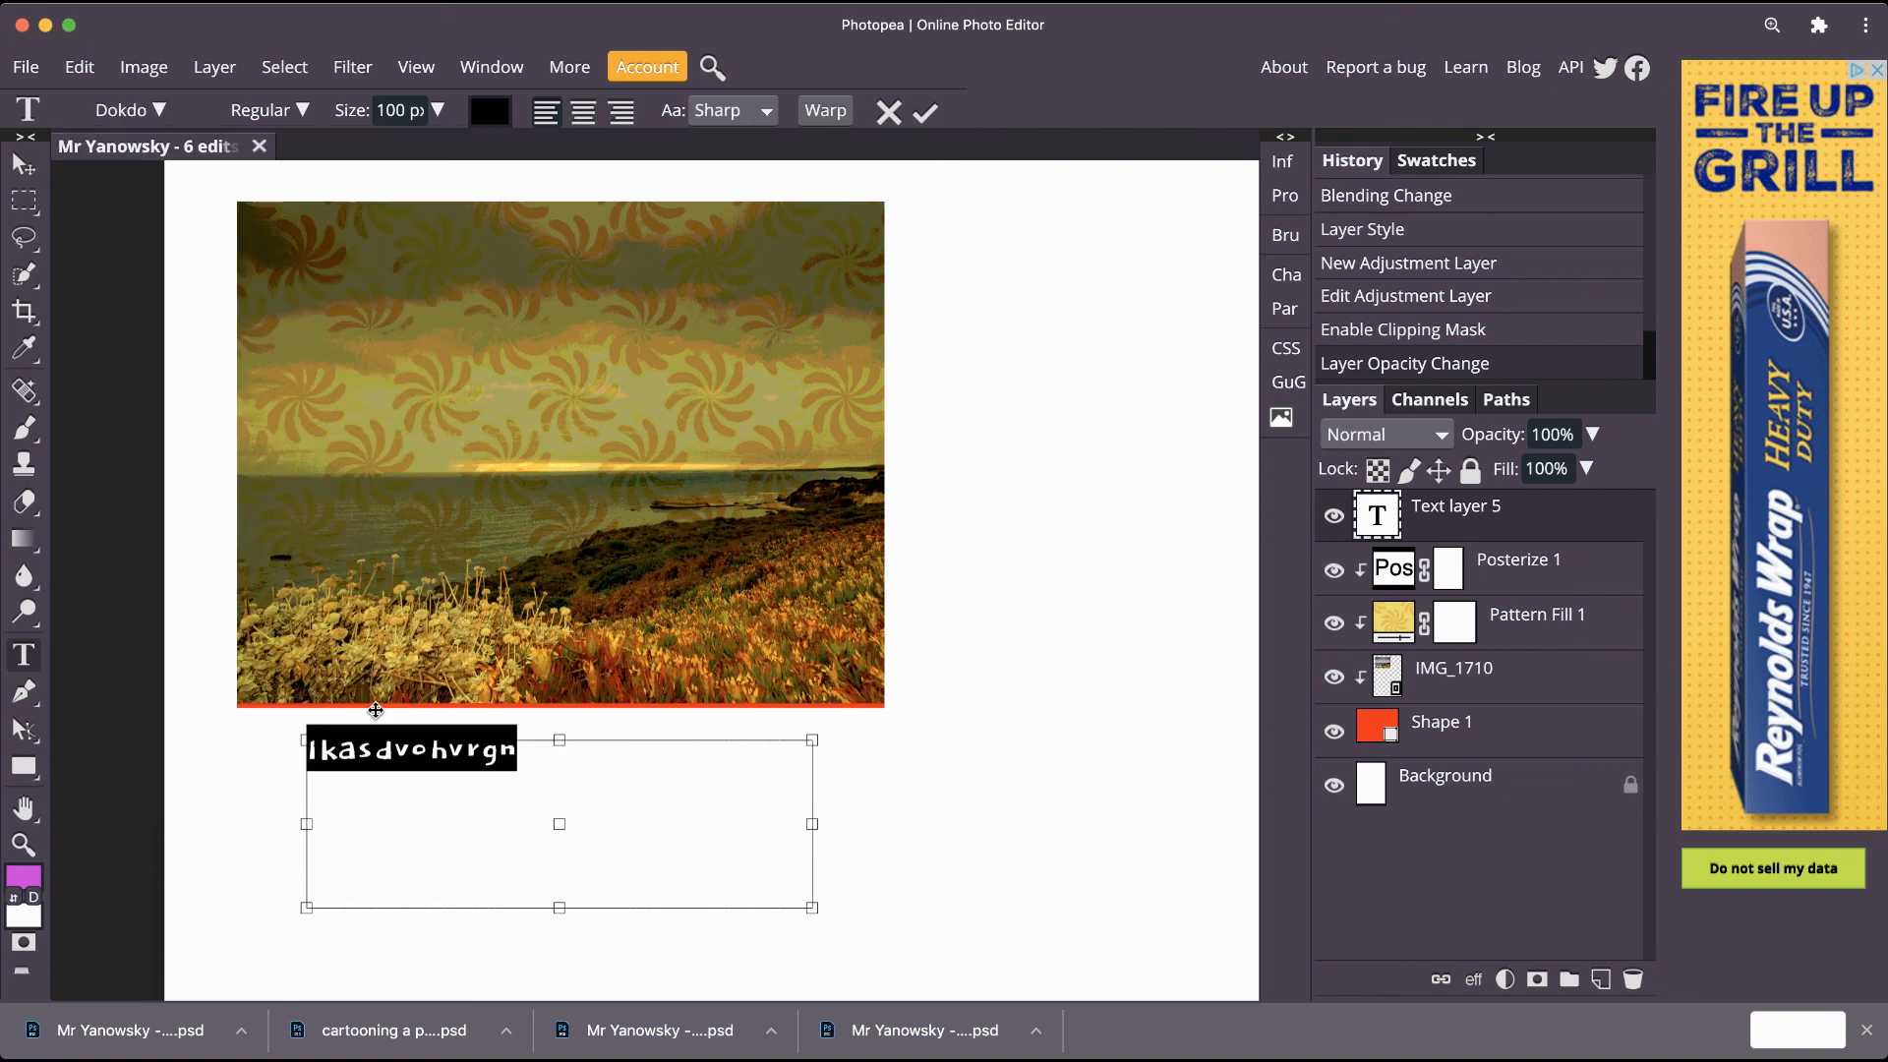
Set the selected placeholder text's size to 300 px.
left_click(403, 109)
left_click_drag(403, 109, 366, 109)
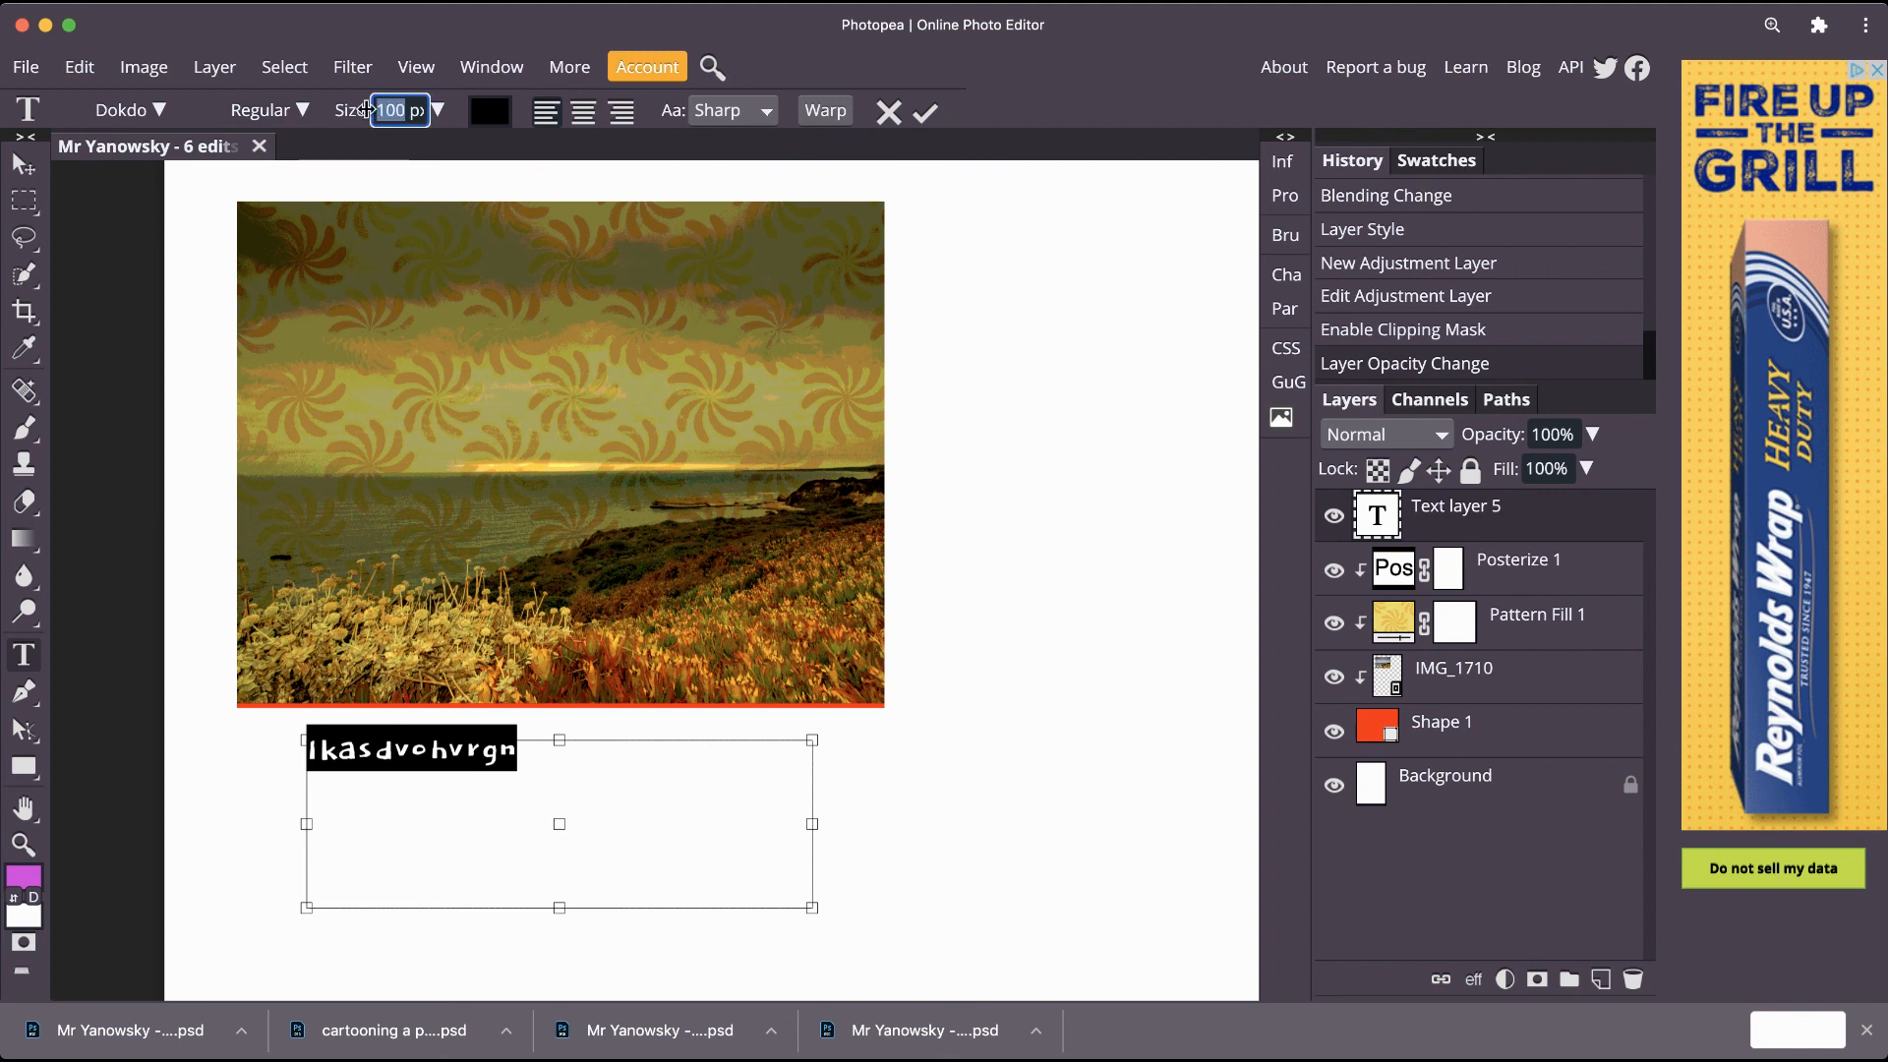
type("300")
key("Return")
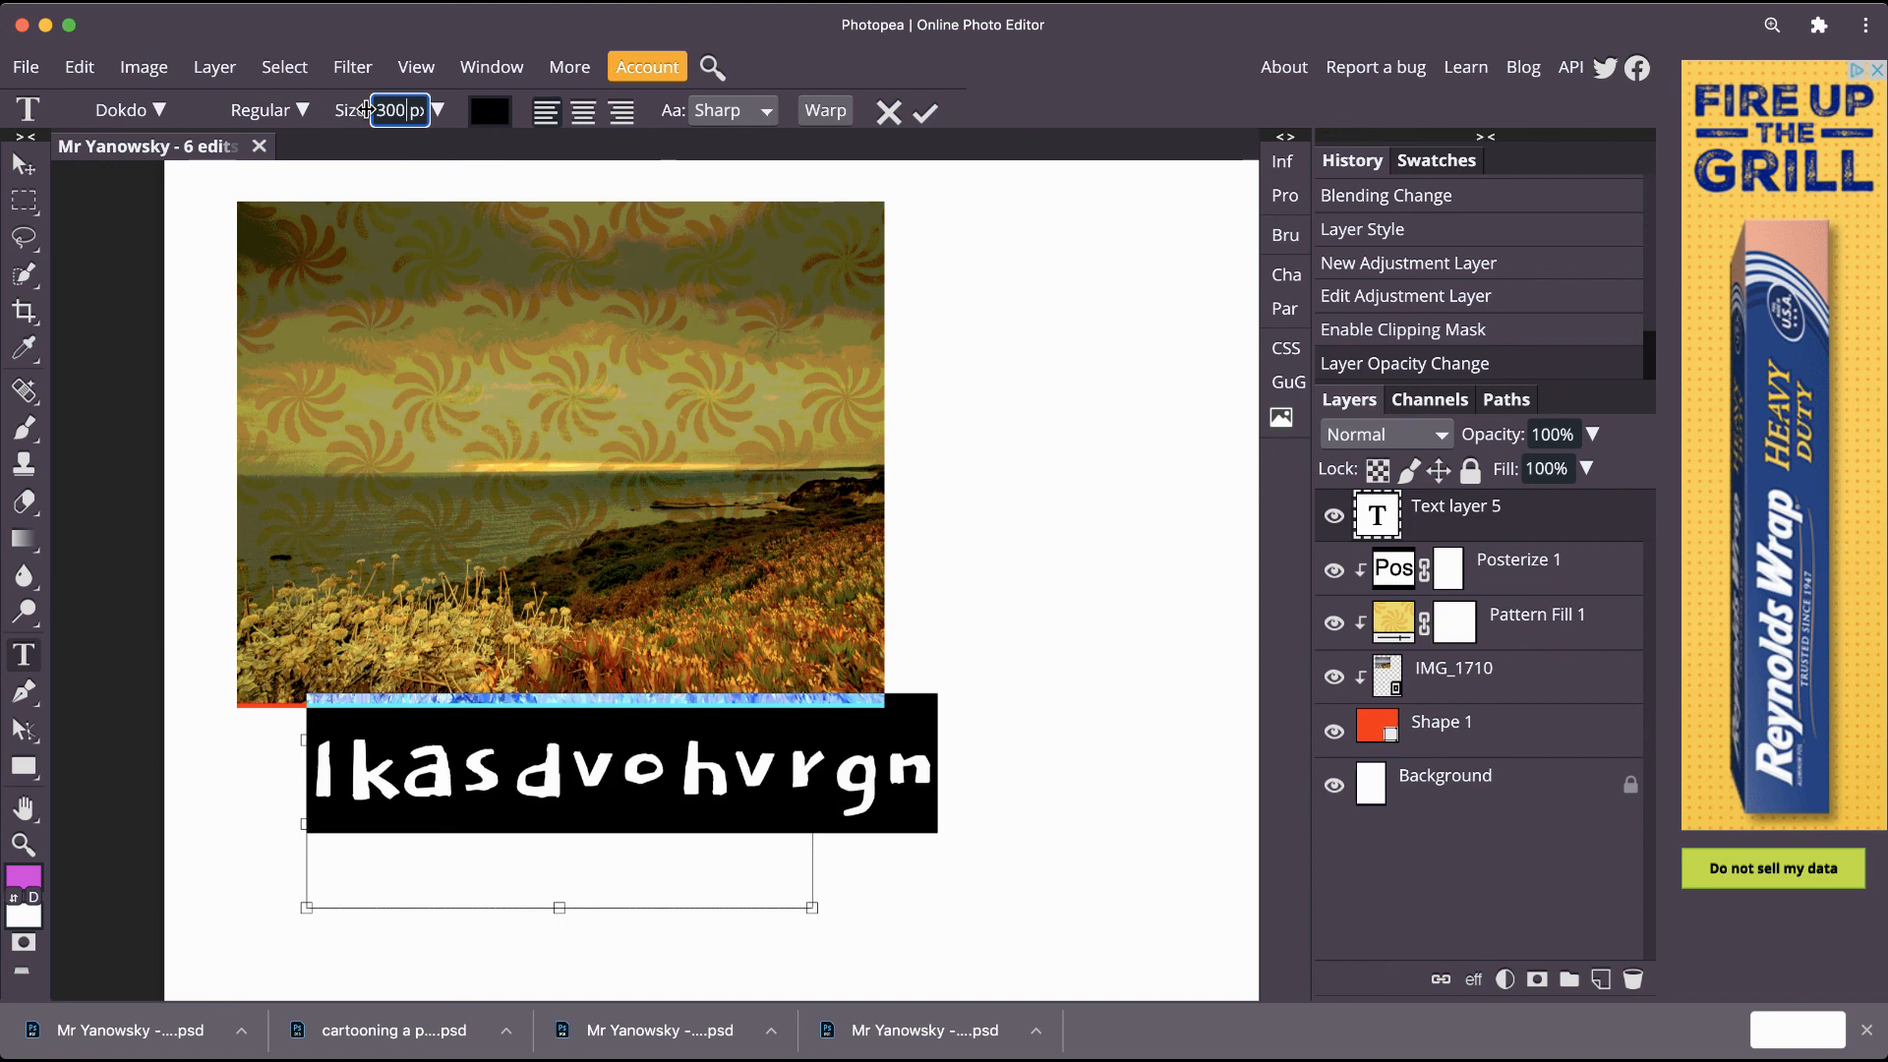
Try a text size of 200 px and delete the placeholder text from the box.
key("BackSpace")
key("BackSpace")
key("BackSpace")
type("20")
type("0")
left_click(679, 873)
key("BackSpace")
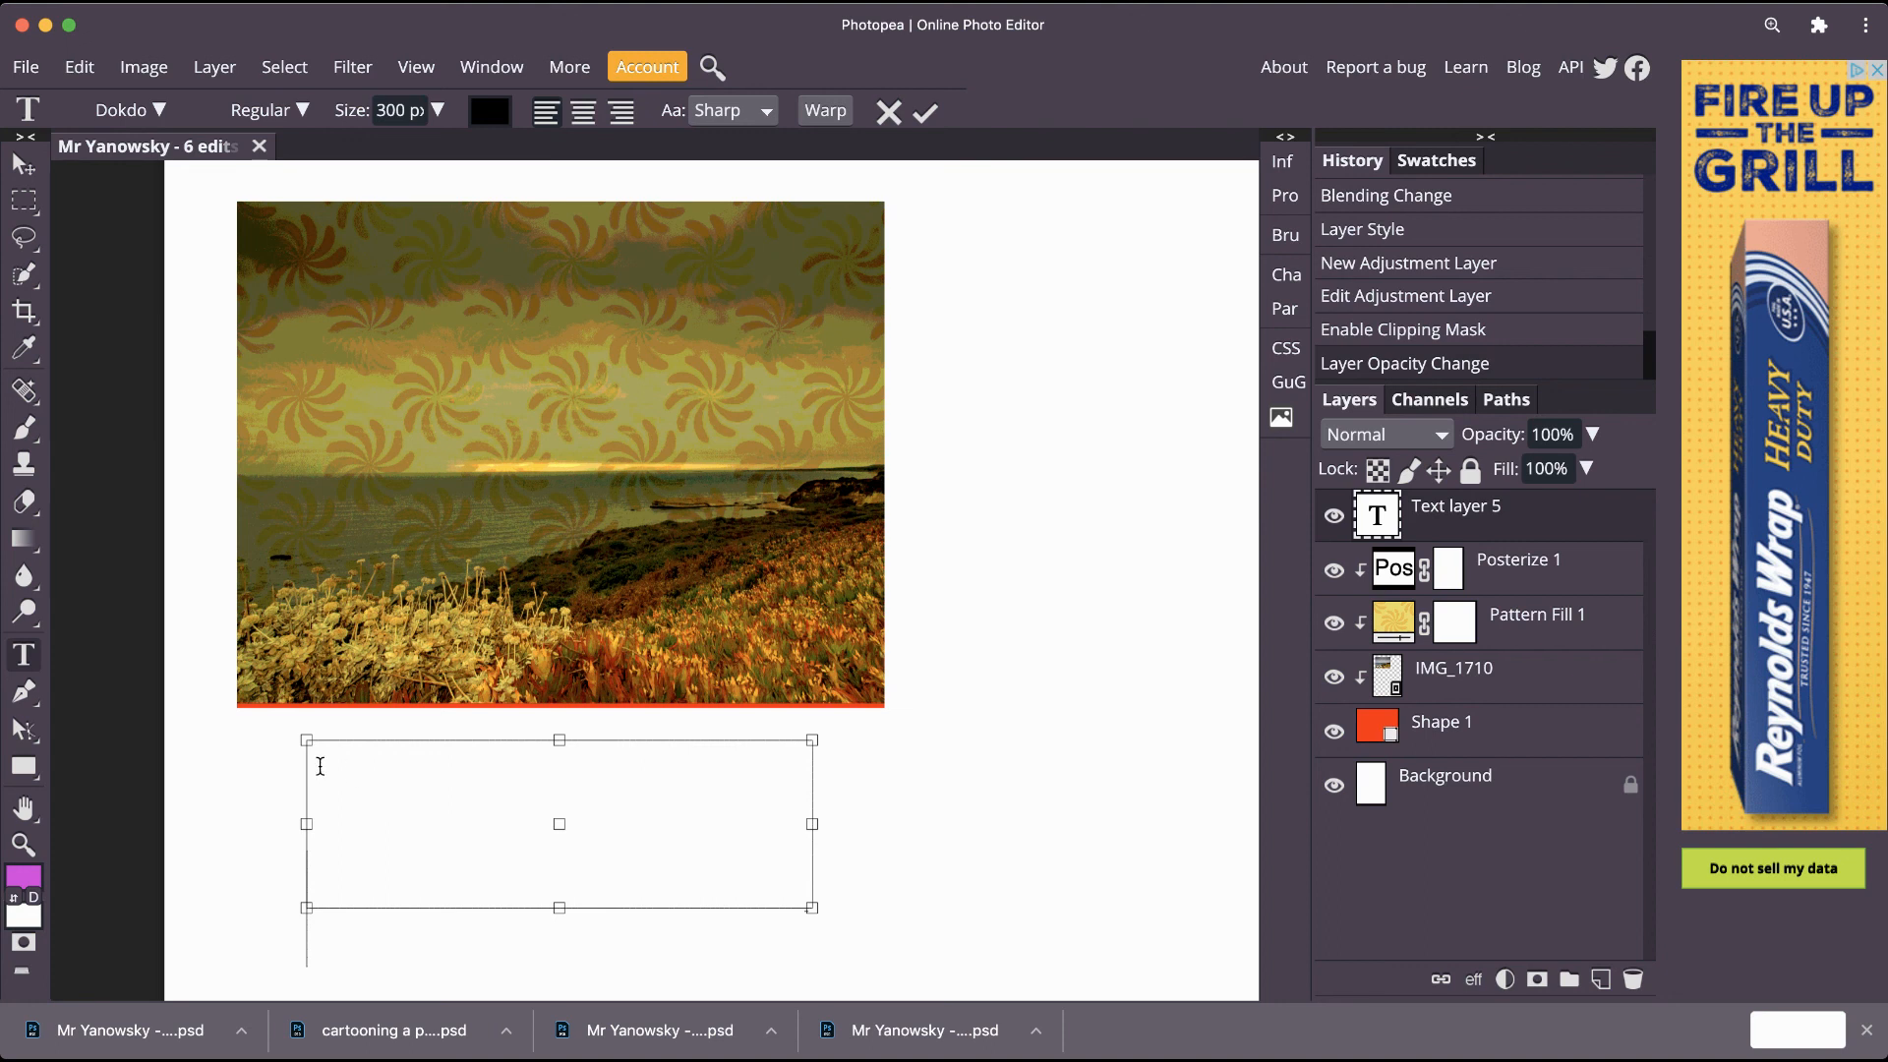
Enter a test letter M in the text box and try a text size of 150 px.
type("M")
left_click(388, 111)
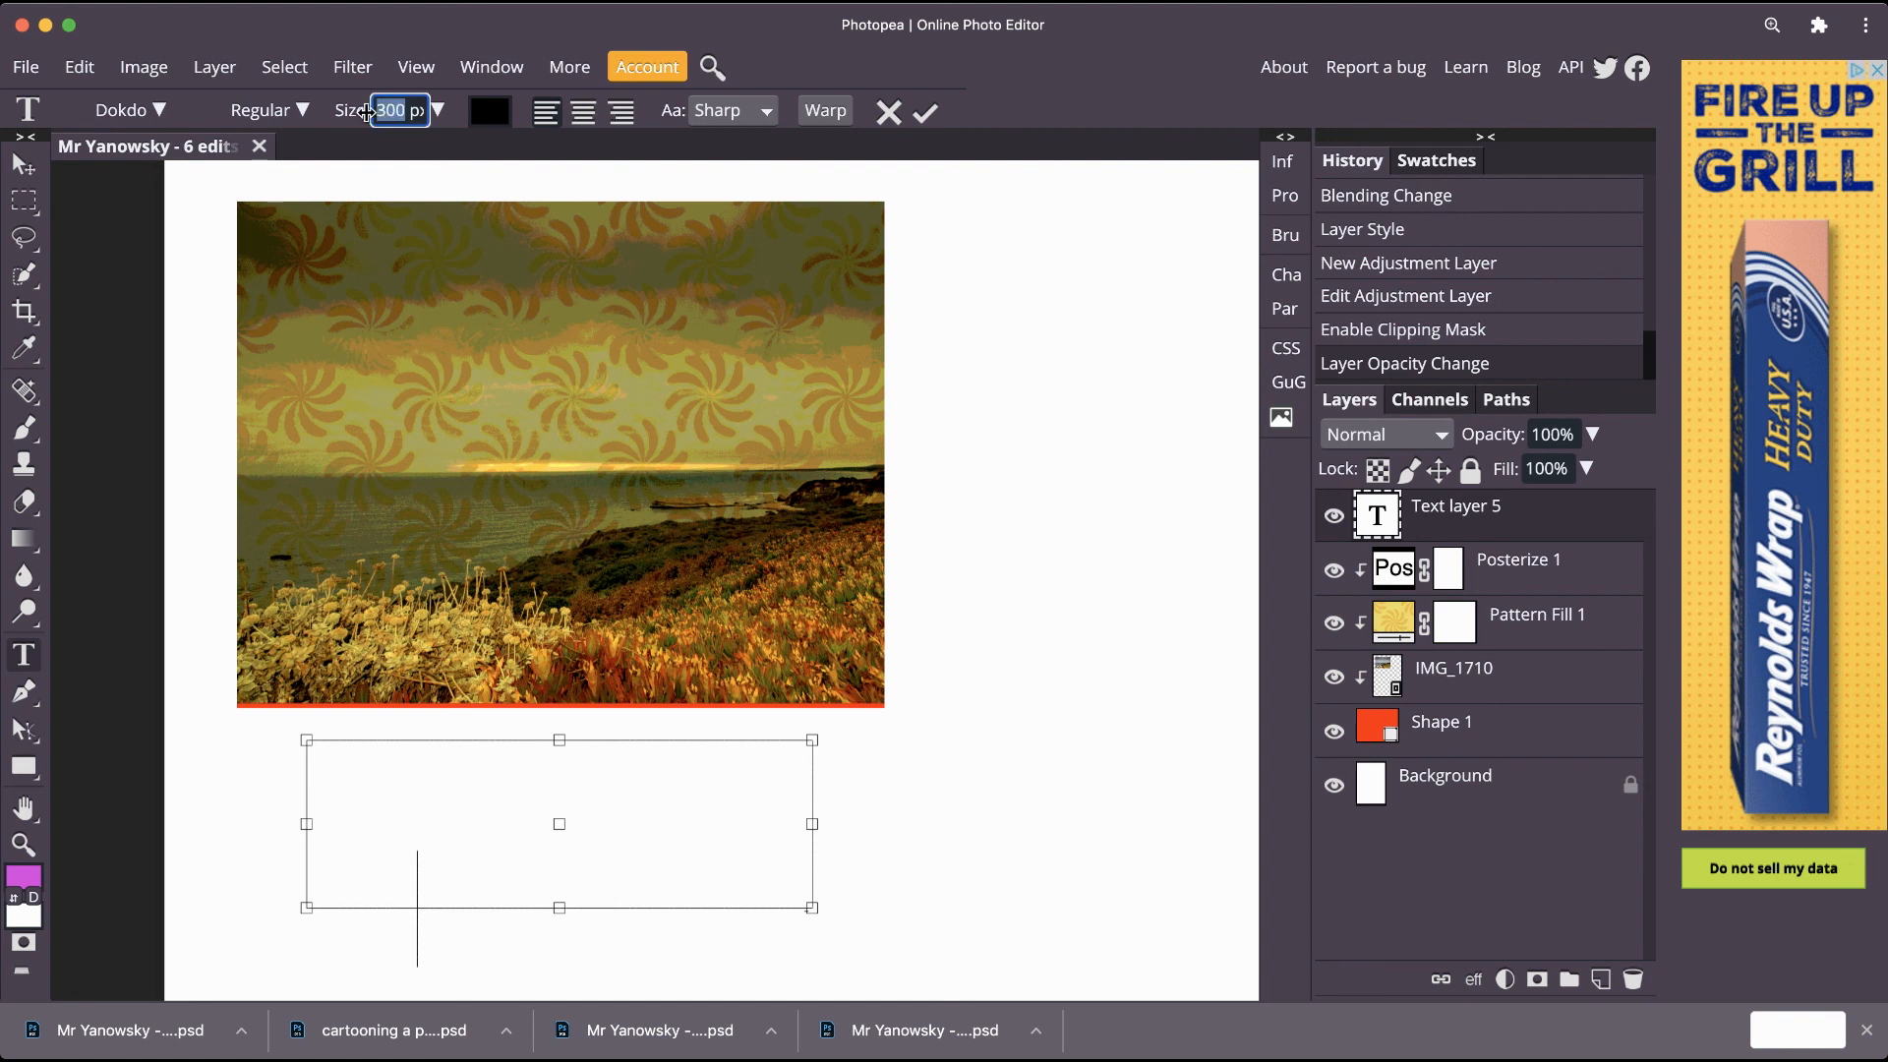
type("2")
key("BackSpace")
type("150")
left_click(462, 898)
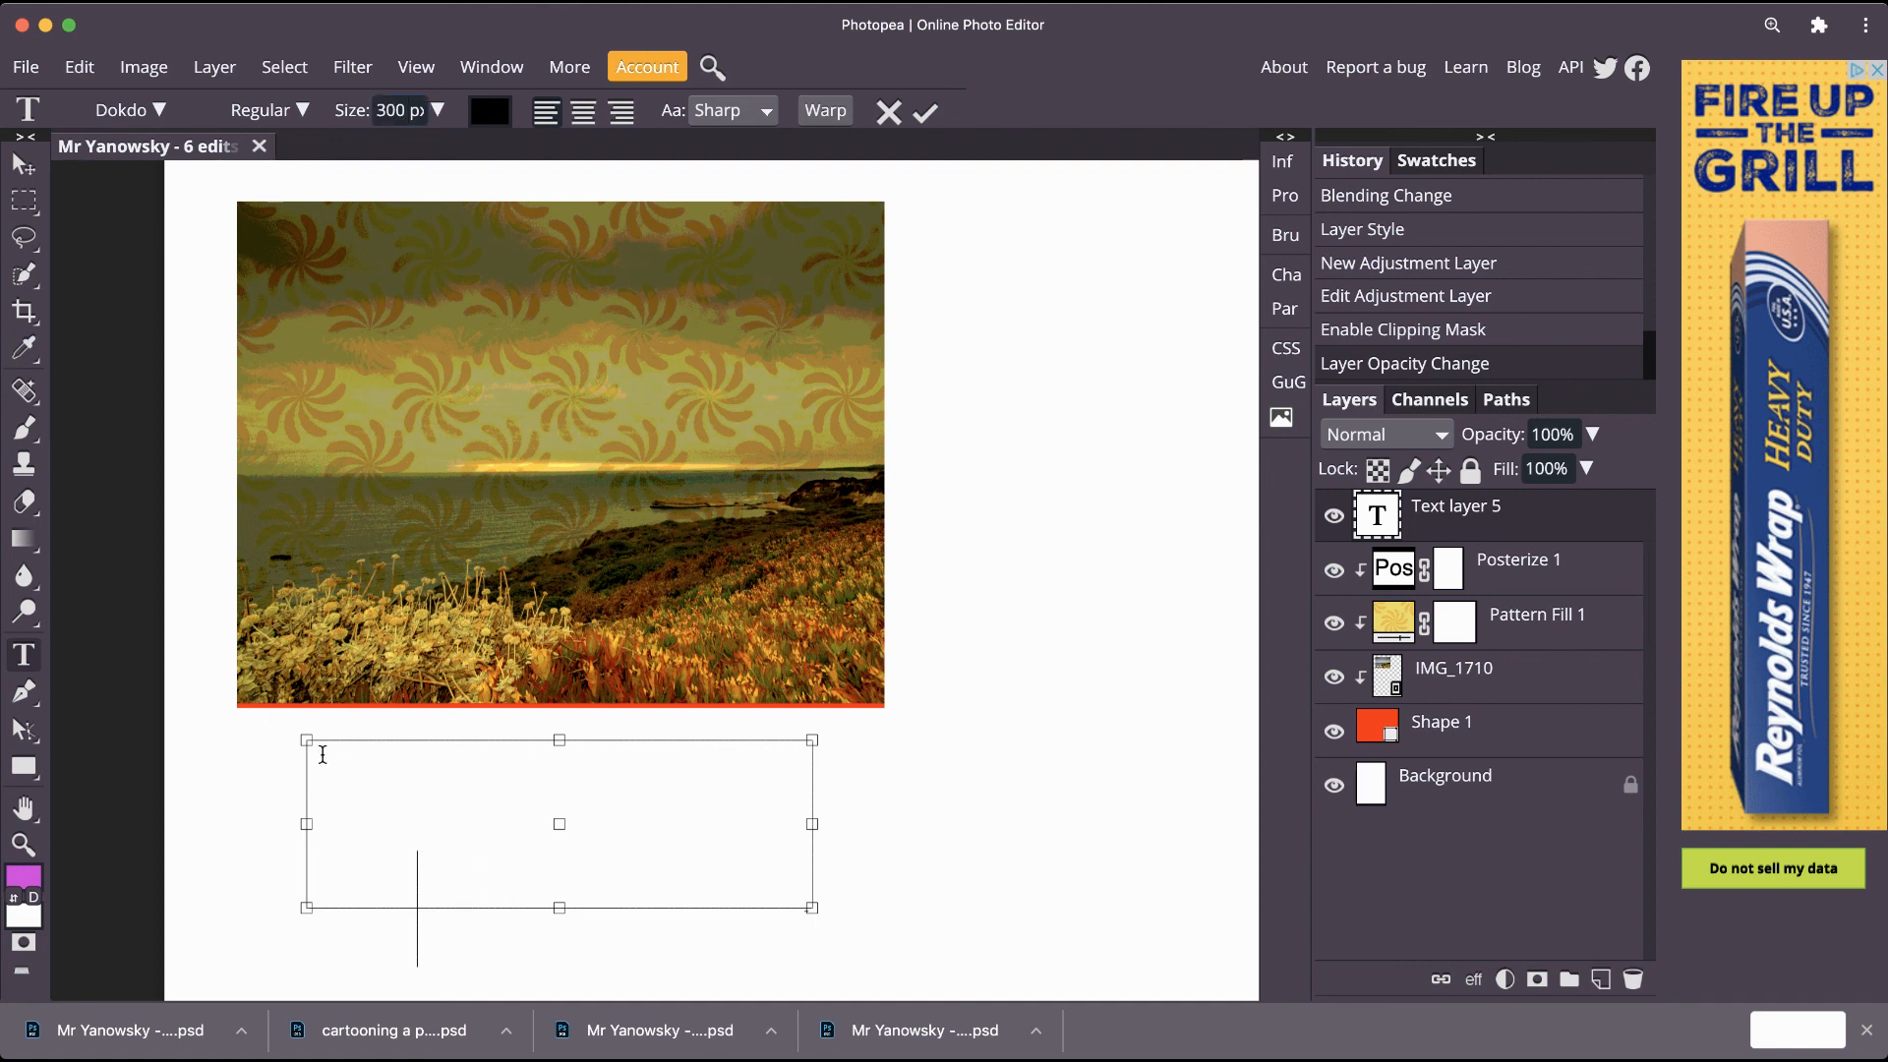
Clear the leftover characters from the text box and enter "Posterize" as its first line.
key("BackSpace")
key("BackSpace")
key("BackSpace")
key("BackSpace")
key("BackSpace")
type("Po")
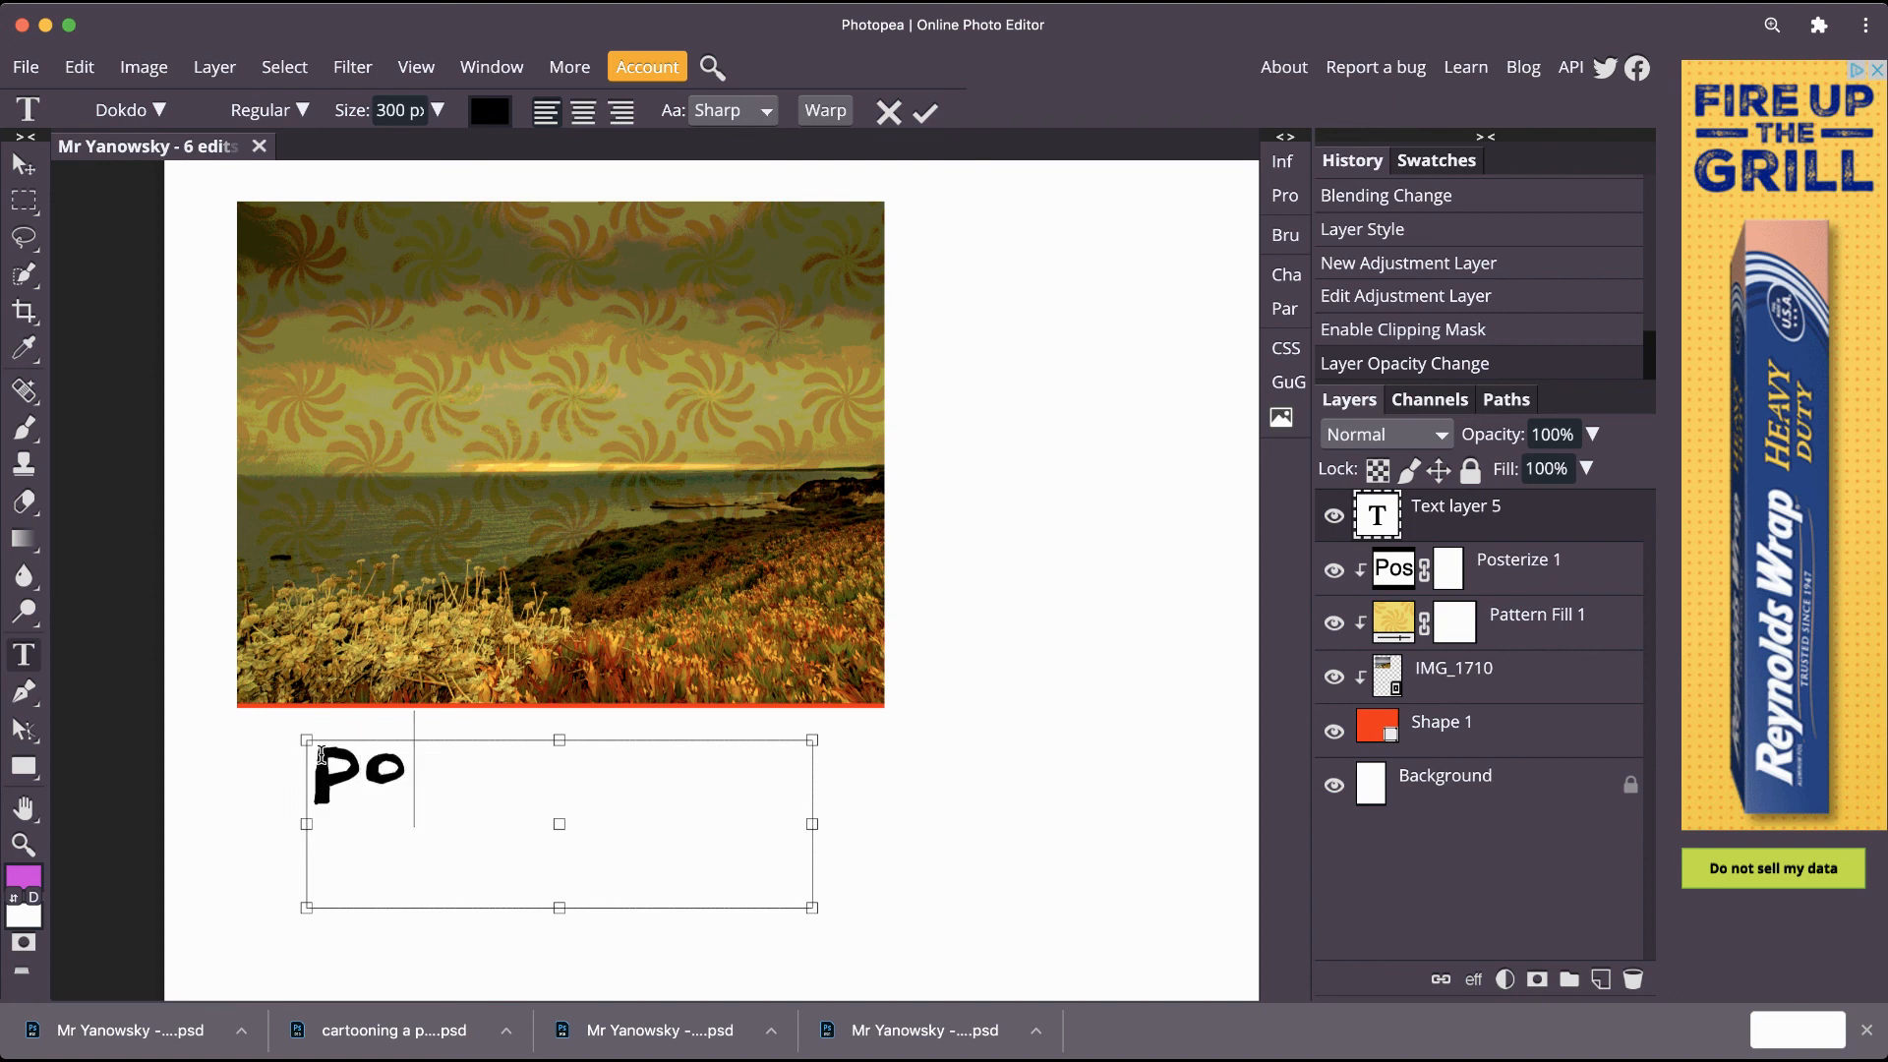
type("sterize")
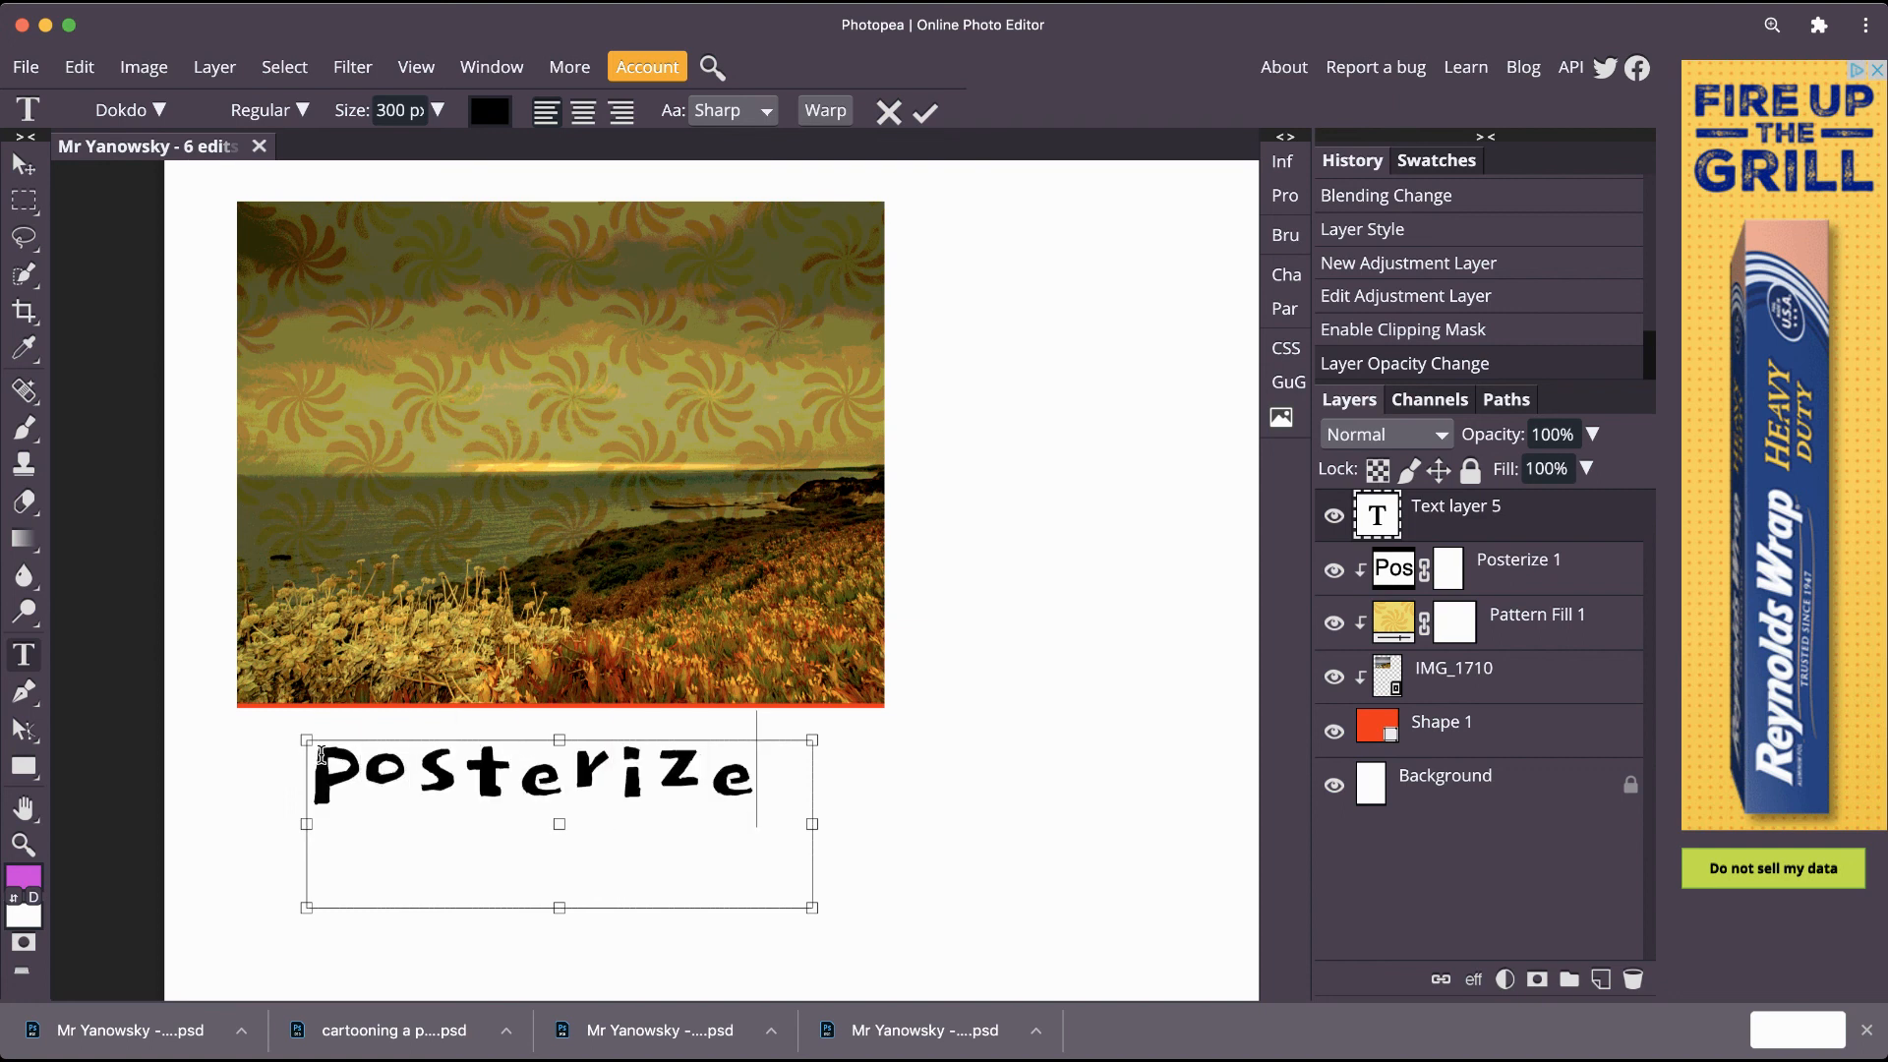
Add "pattern" as the second line and extend the text box downwards to fit it.
key("Return")
left_click_drag(558, 905, 559, 1007)
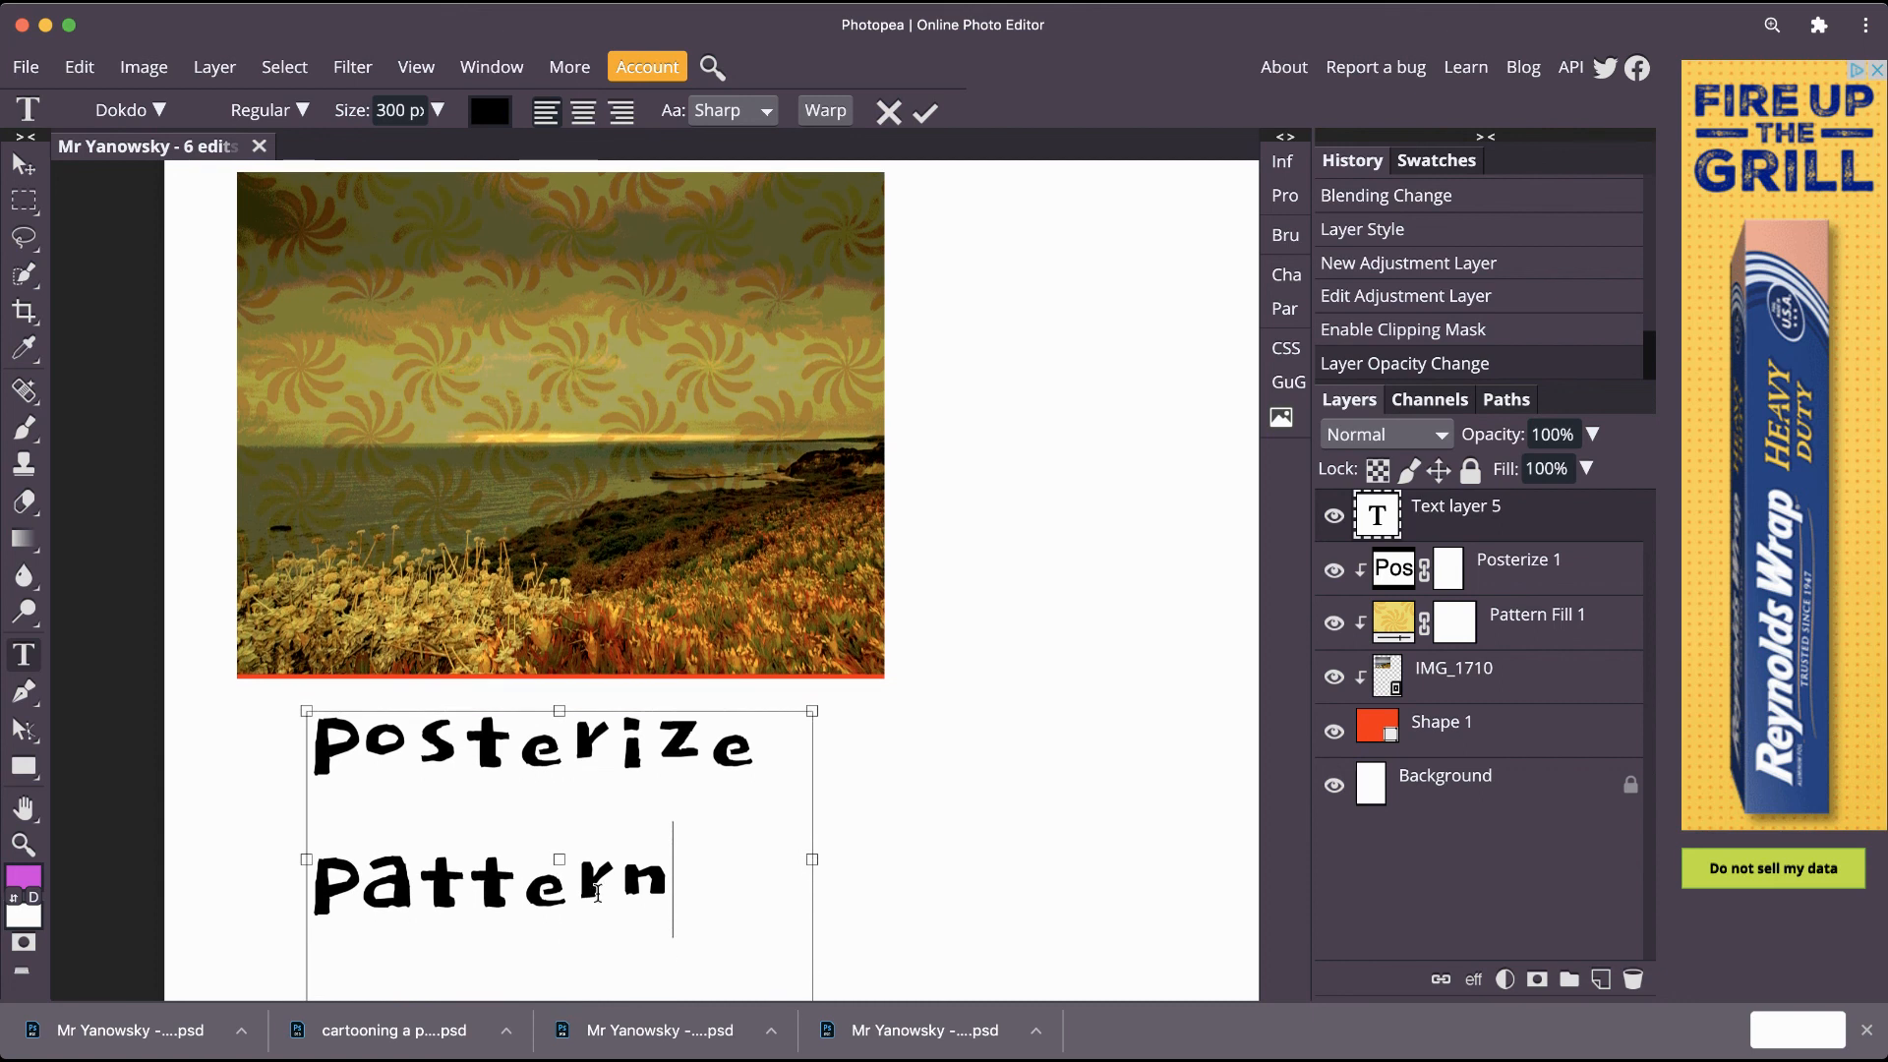
scroll(742, 876, "down", 2)
scroll(742, 877, "down", 2)
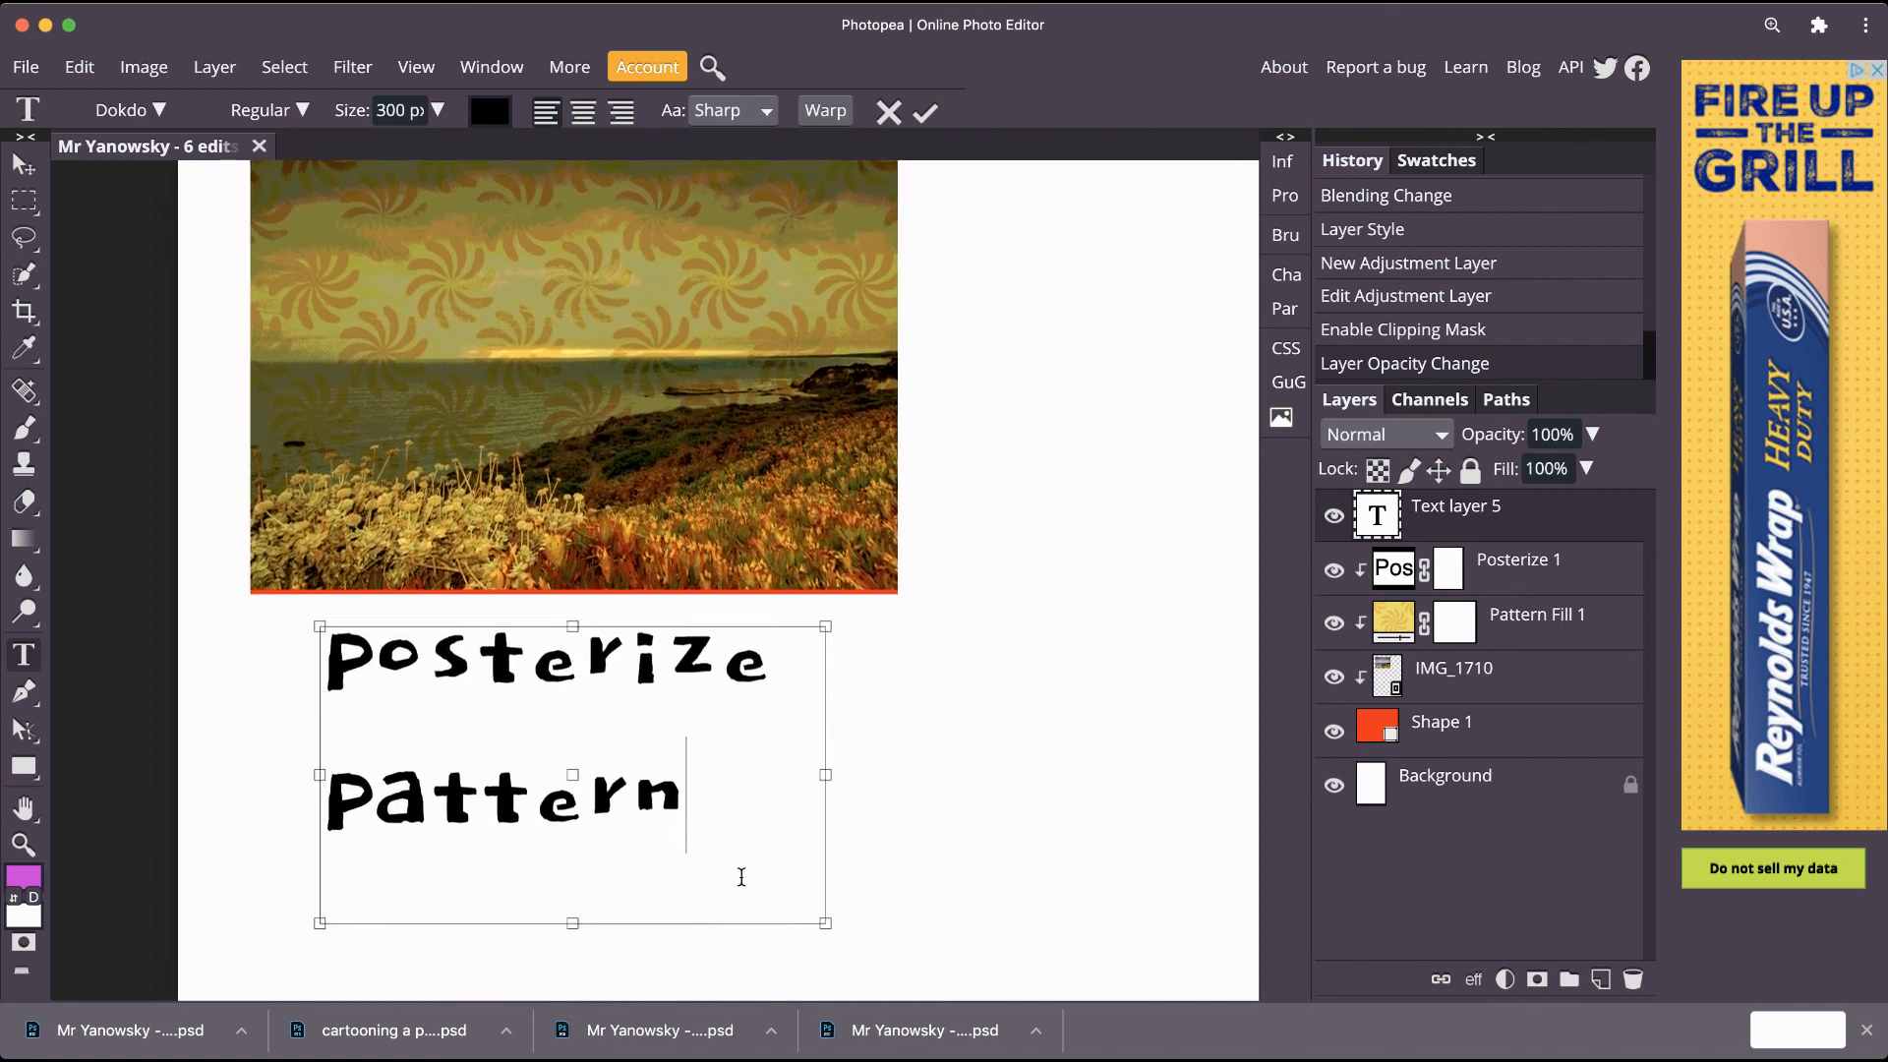
Add "blend mode" as the third line and enlarge the text box from its lower corner to fit it.
key("Return")
type("layer ")
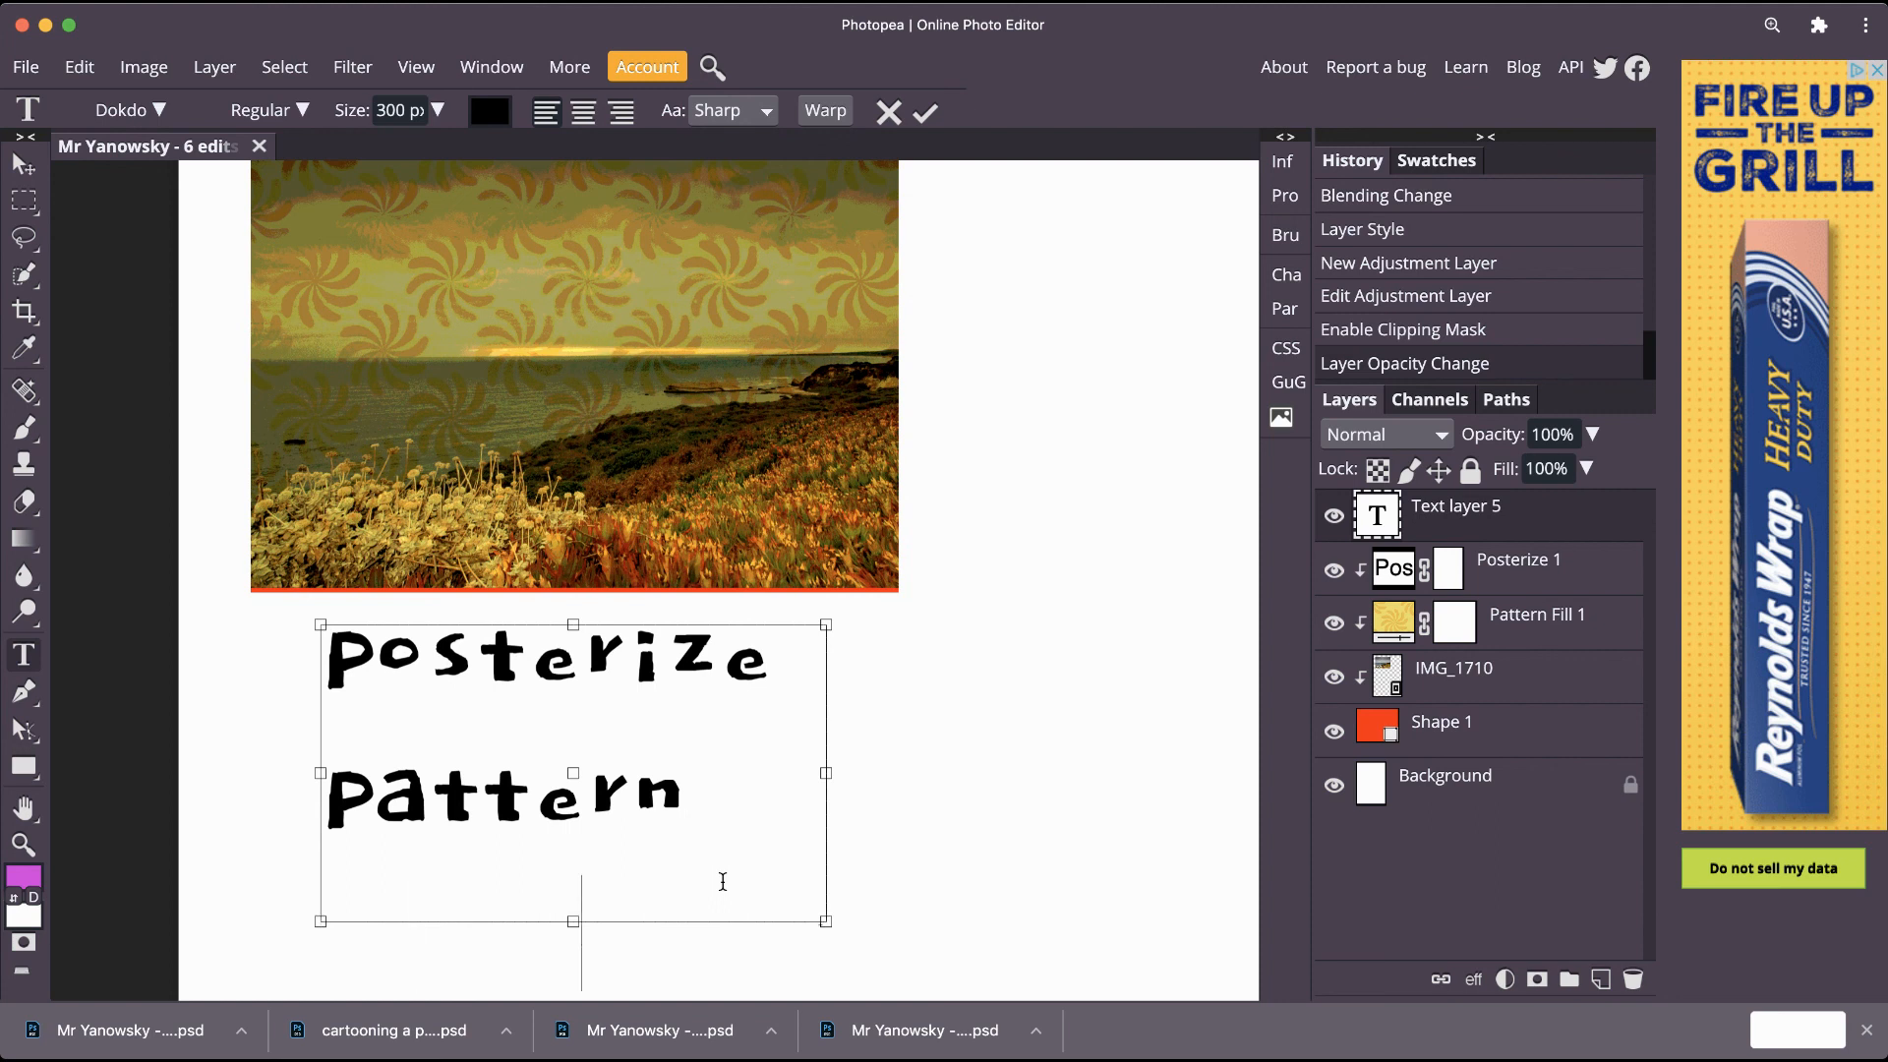
type("opacity")
left_click_drag(826, 921, 873, 993)
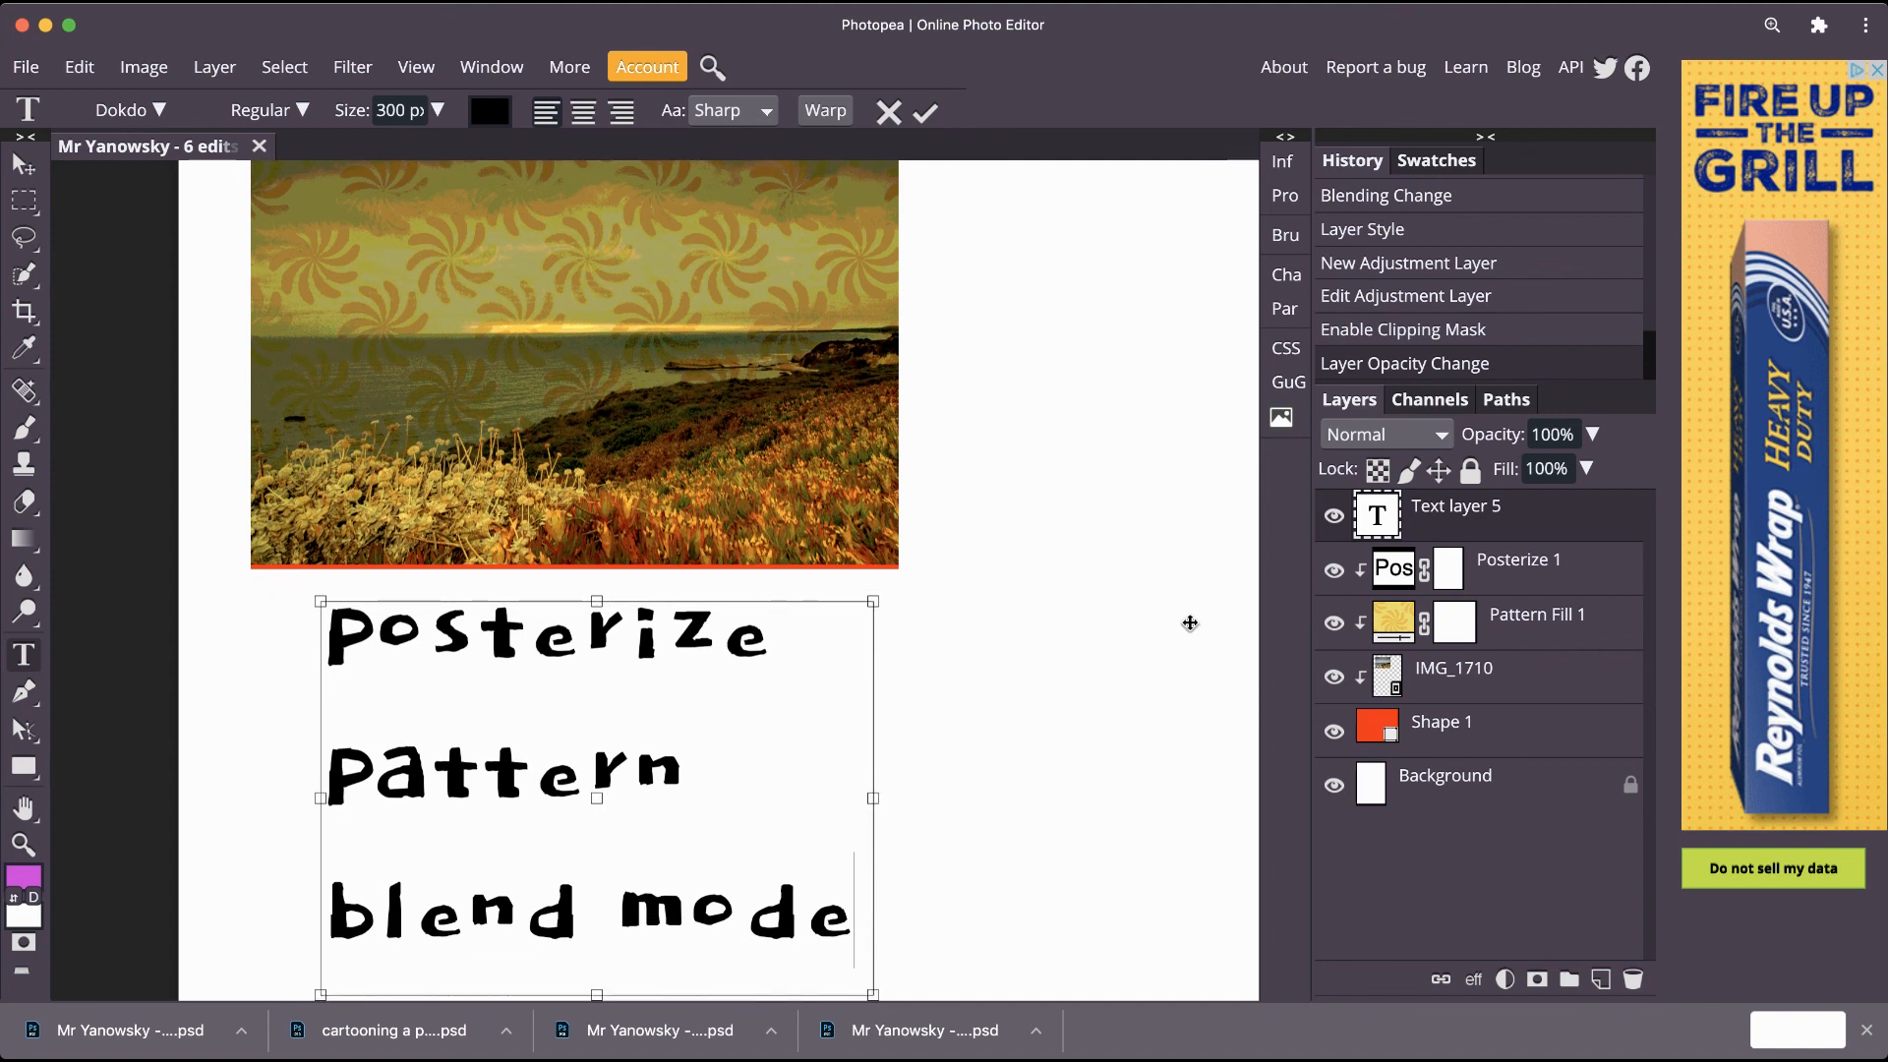
Check the pattern fill layer's blend mode and replace the words "blend mode" in the caption with "multiply".
left_click(1601, 563)
left_click(1606, 630)
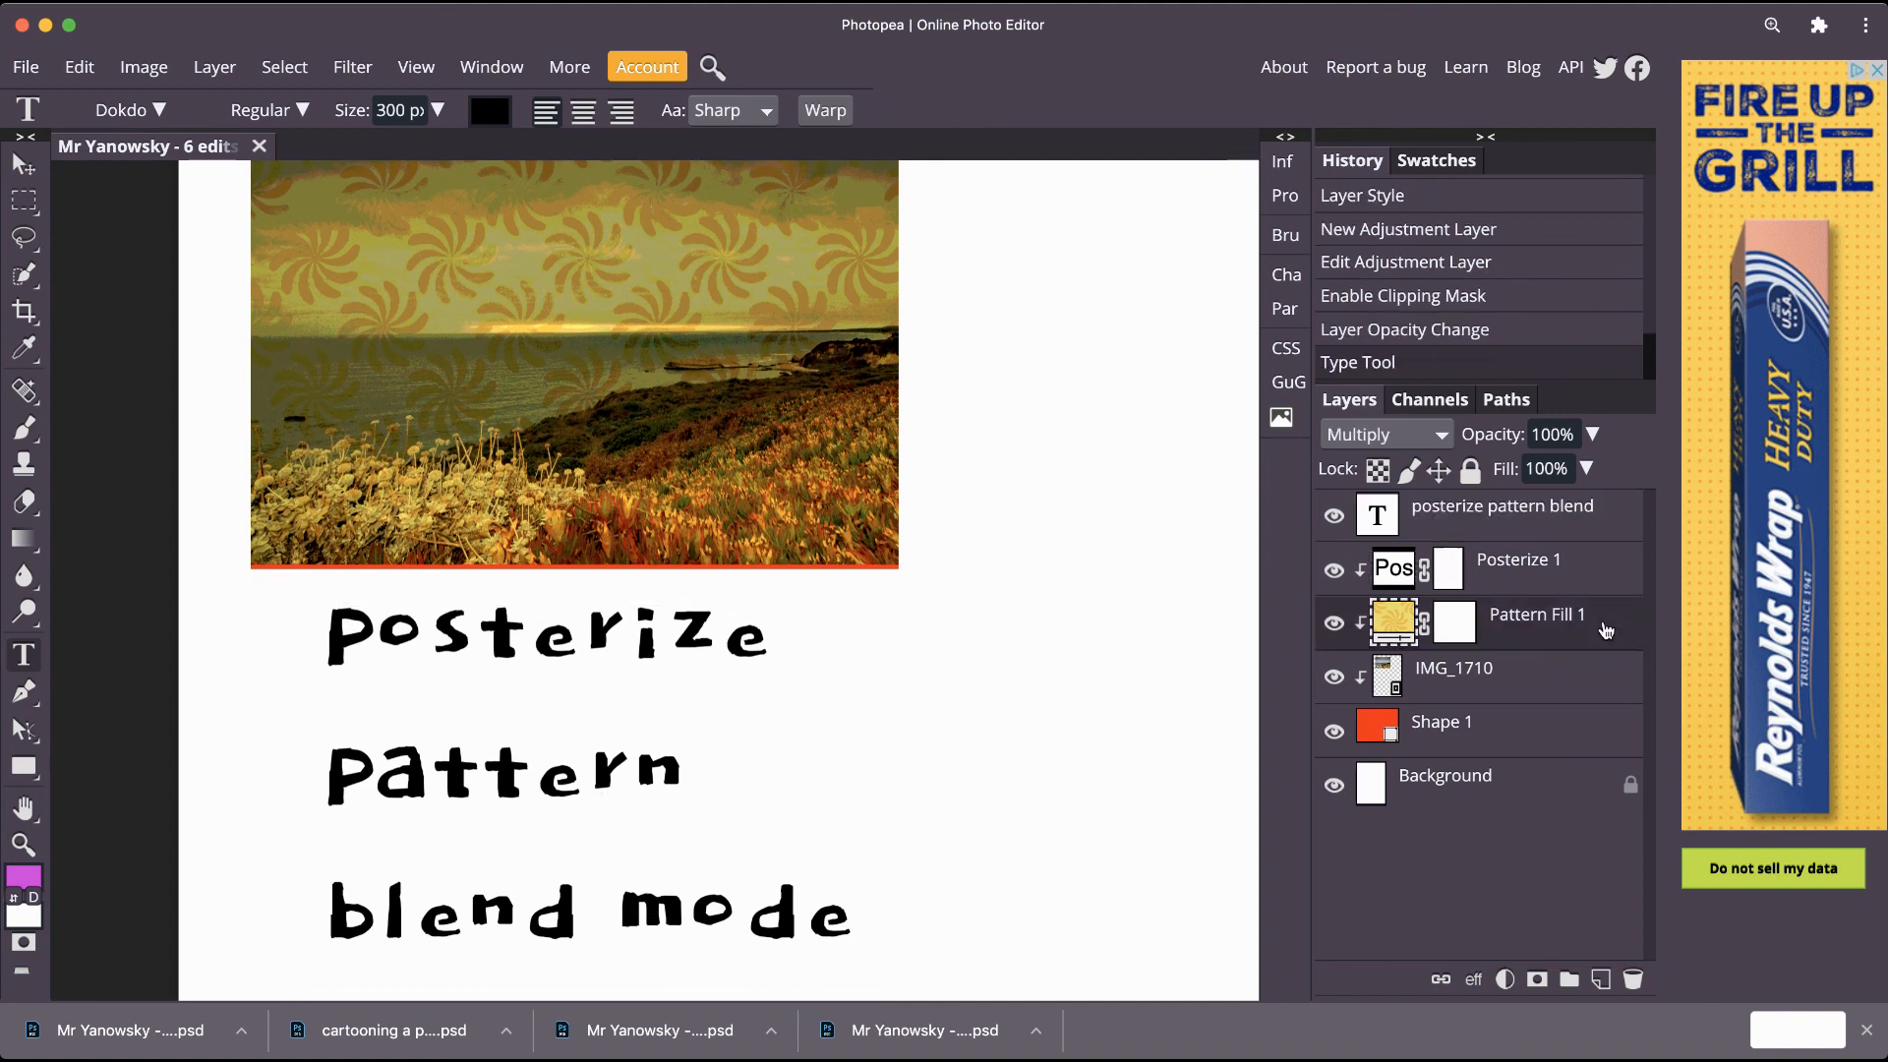
left_click(852, 920)
left_click_drag(852, 919, 322, 915)
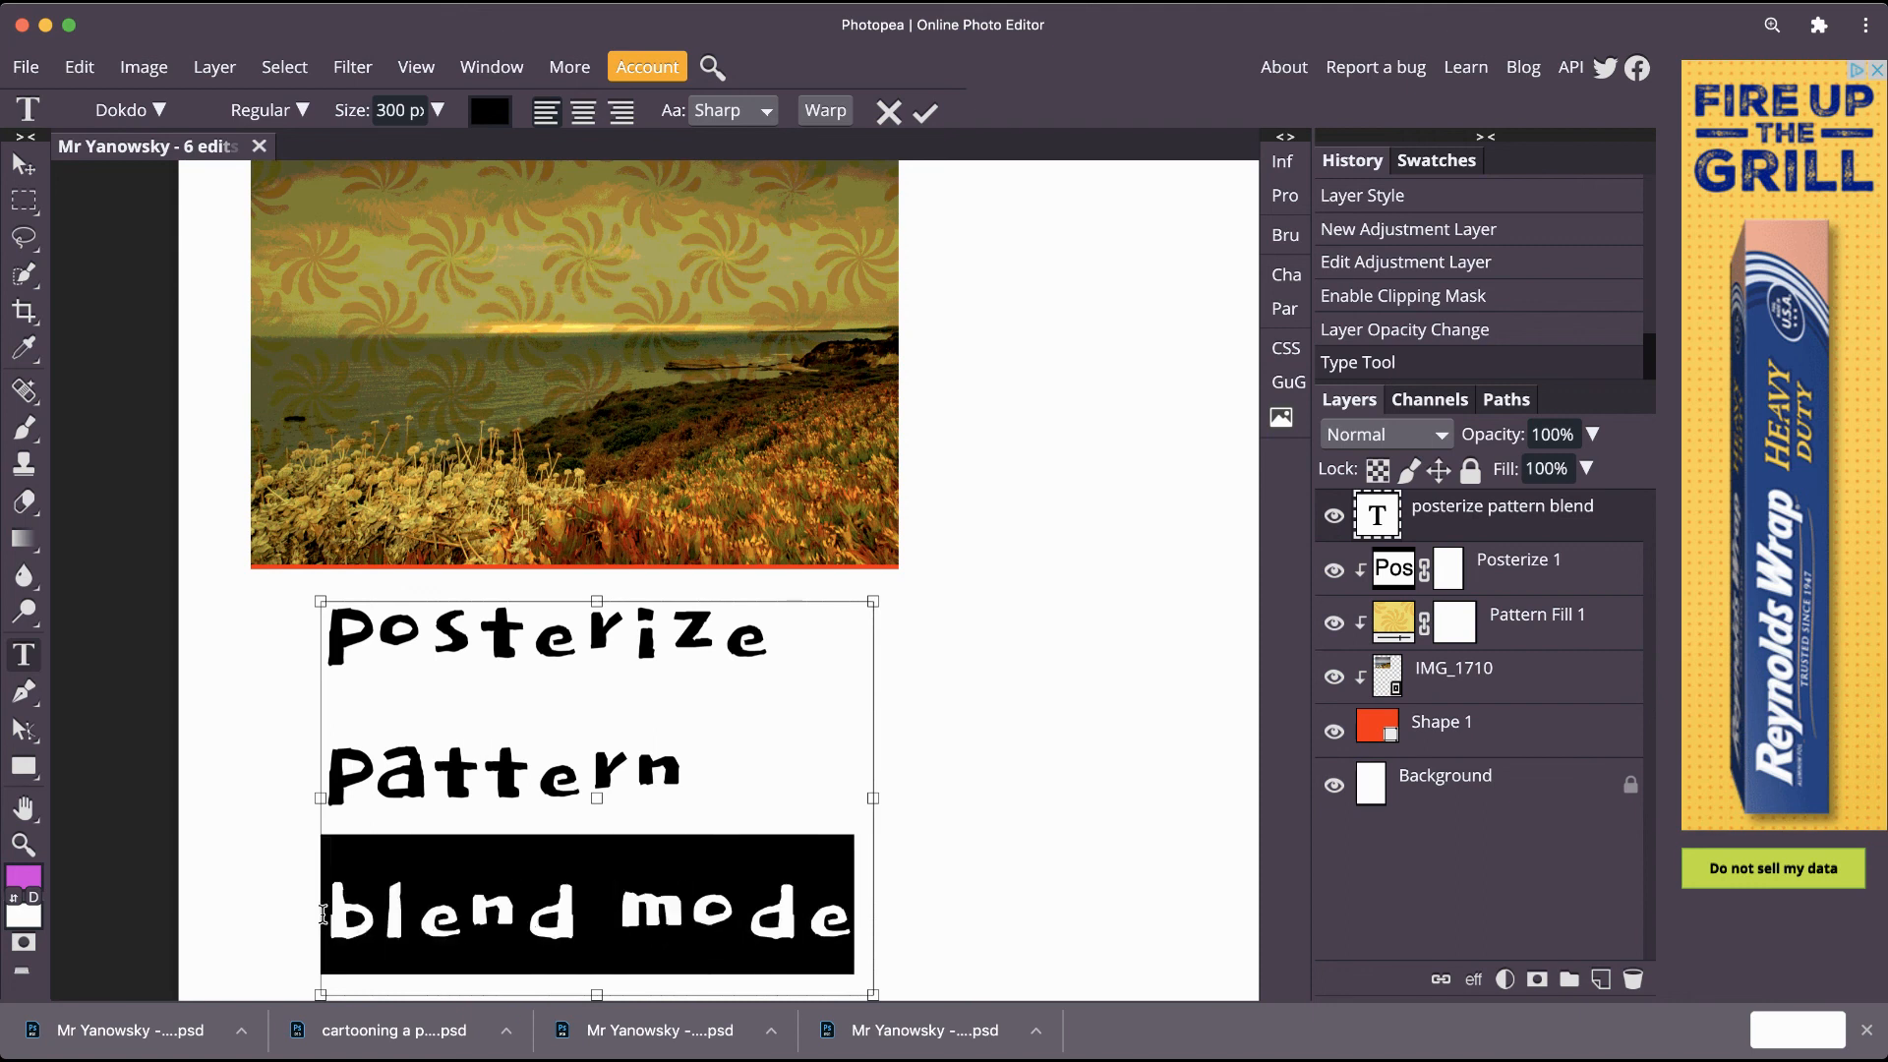
type("mul")
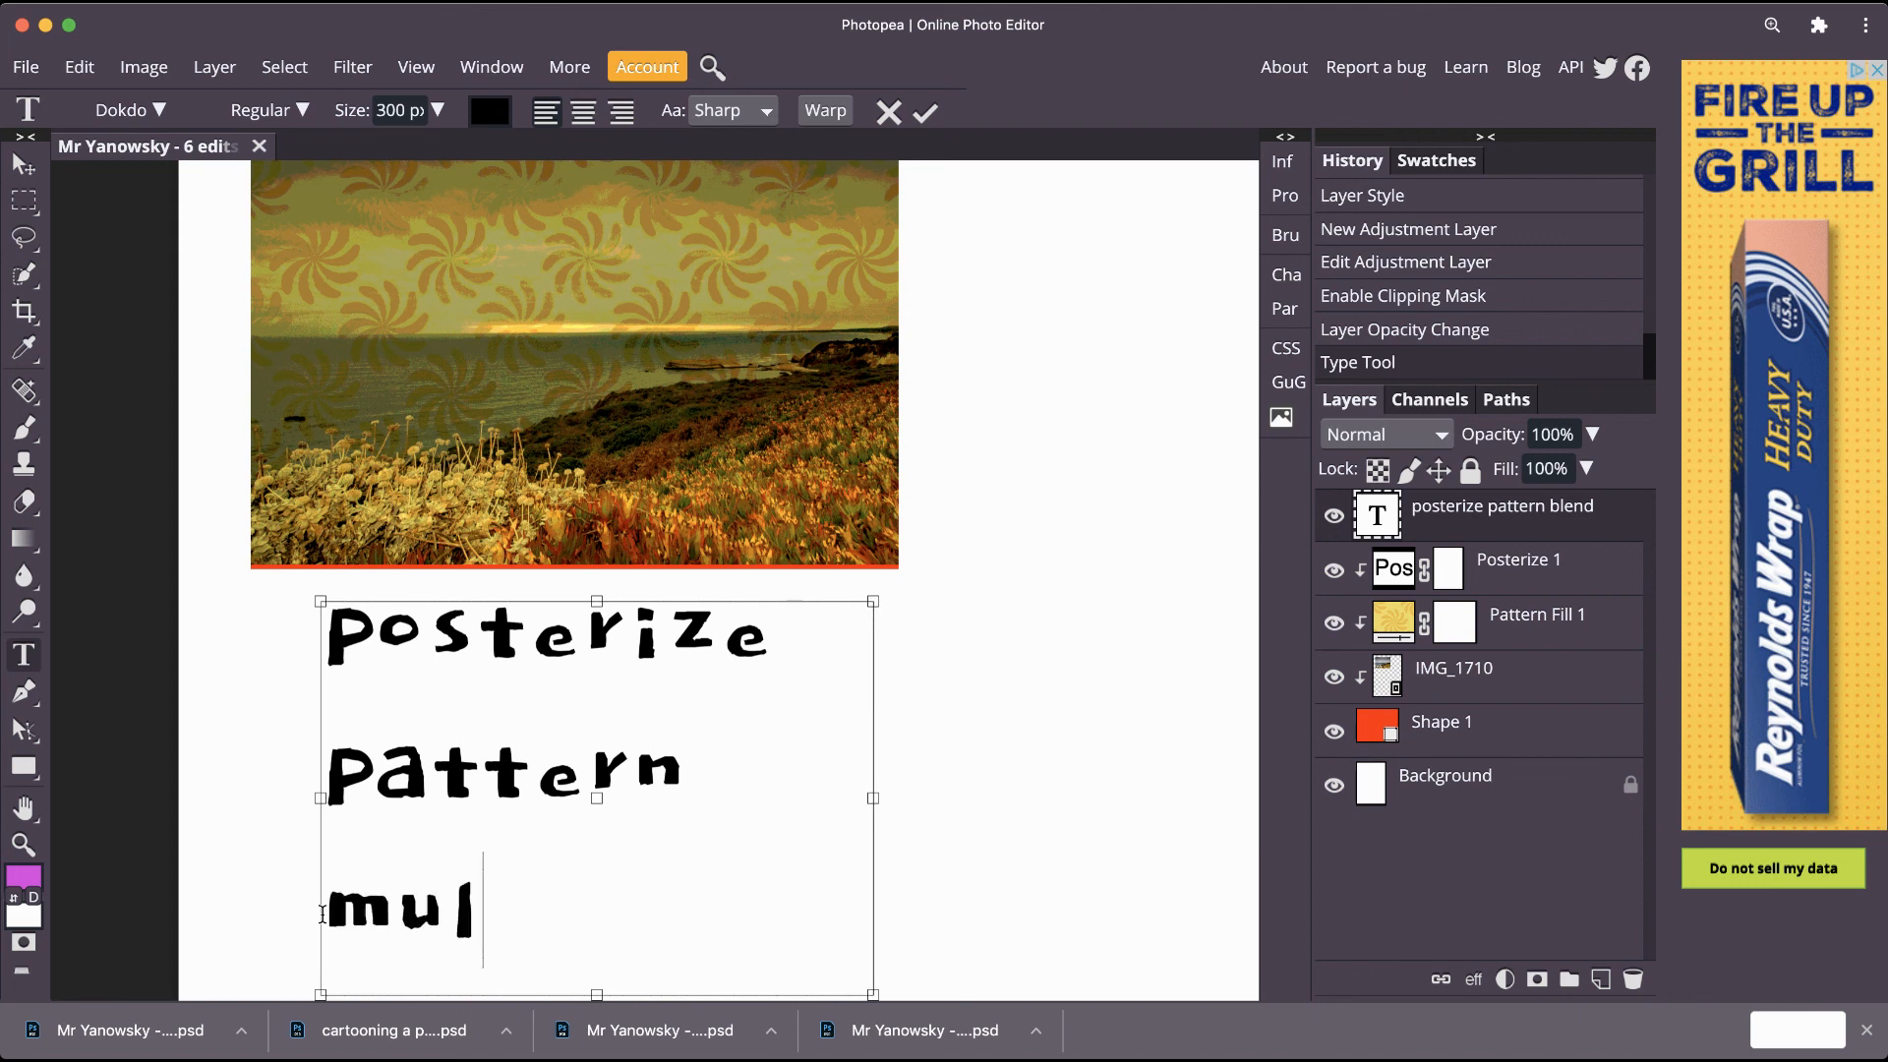
type("tipl")
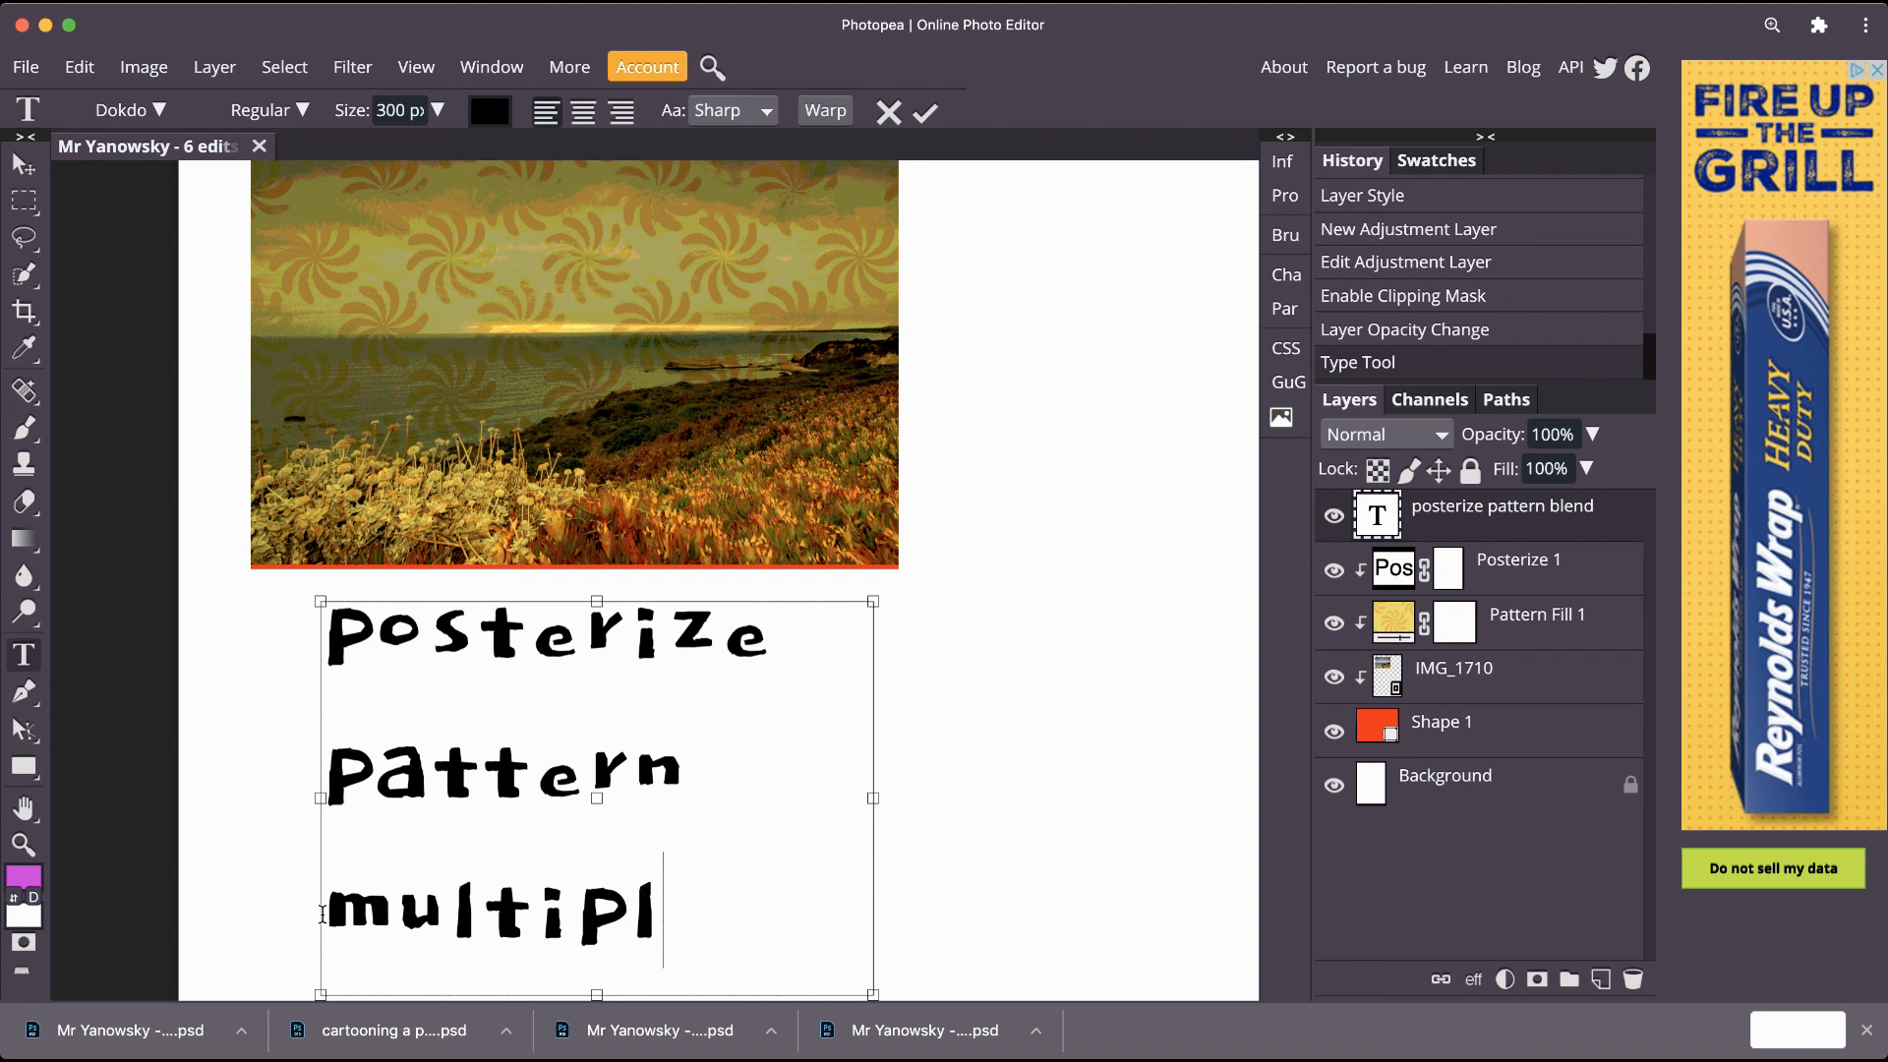
type("y")
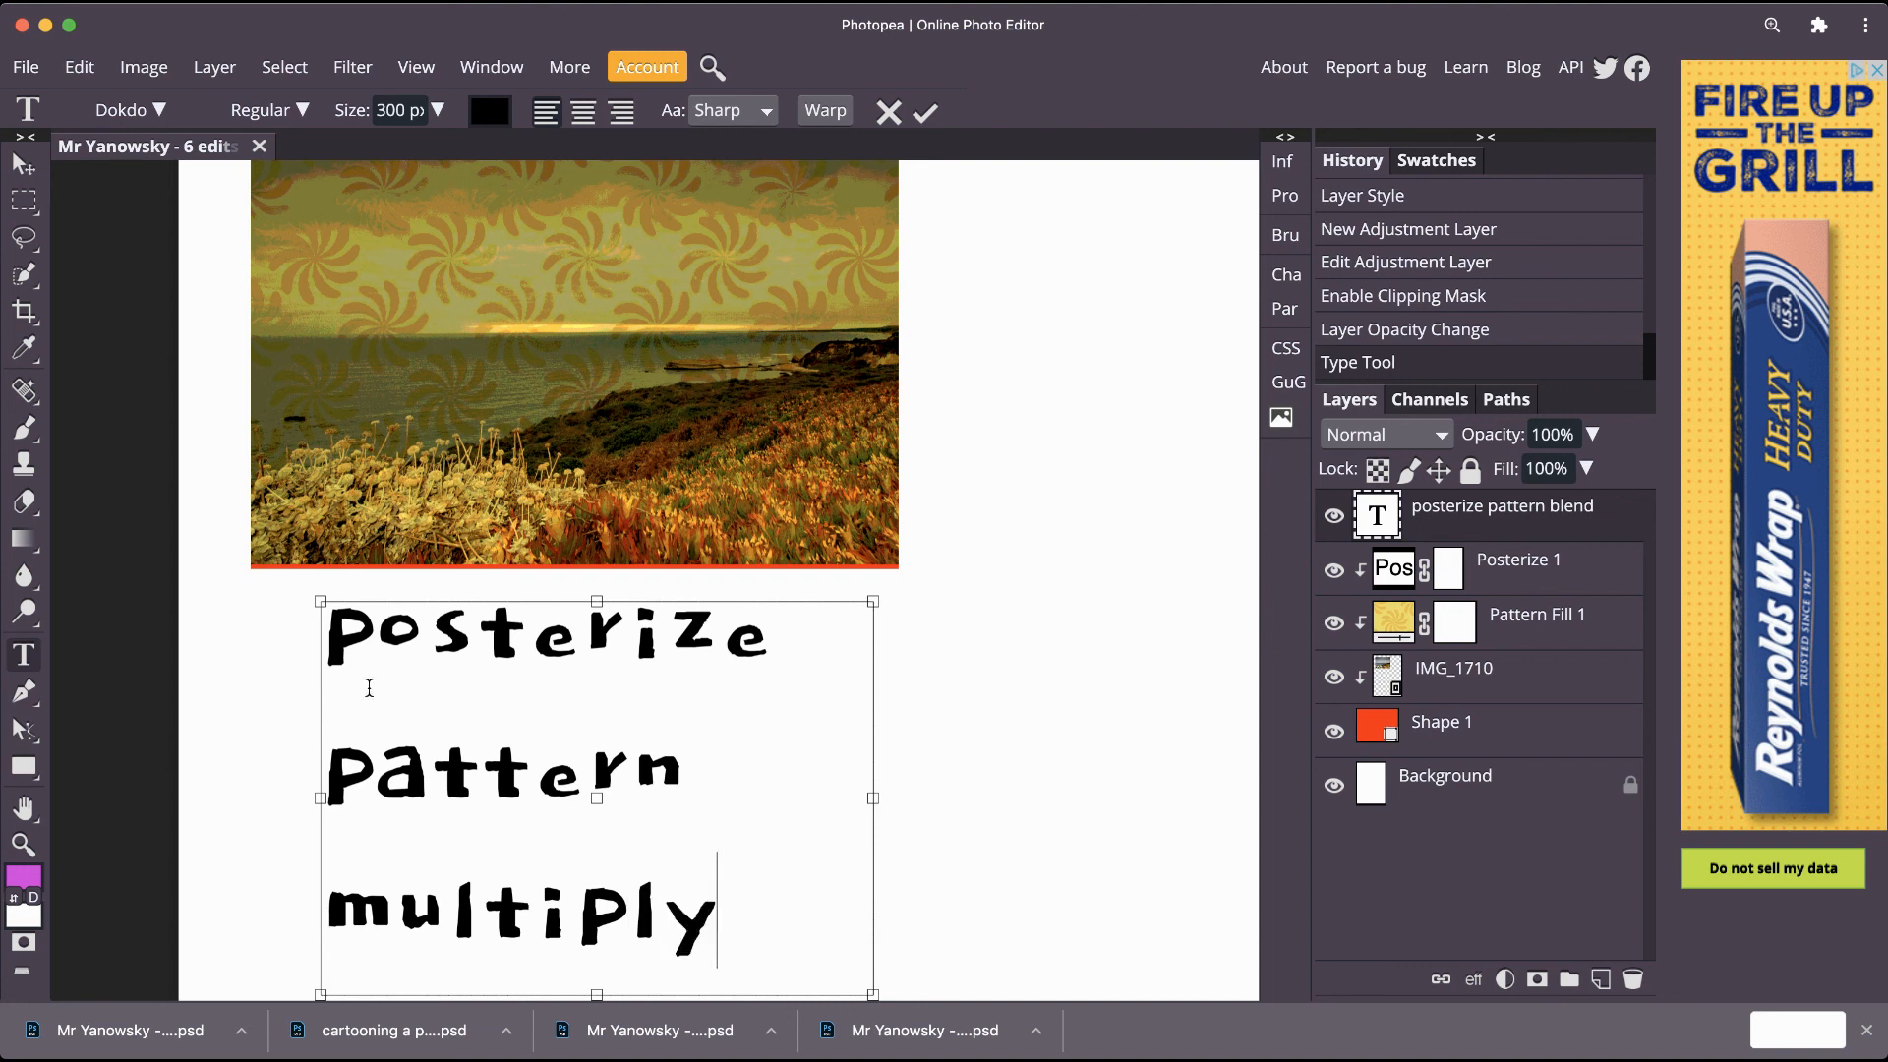
Set the caption's font size to 150 px, shrink its text box to fit the three lines, and commit the text.
left_click_drag(719, 915, 304, 574)
left_click(437, 110)
mouse_move(440, 155)
left_mouse_down()
mouse_move(385, 152)
mouse_move(456, 157)
left_mouse_up()
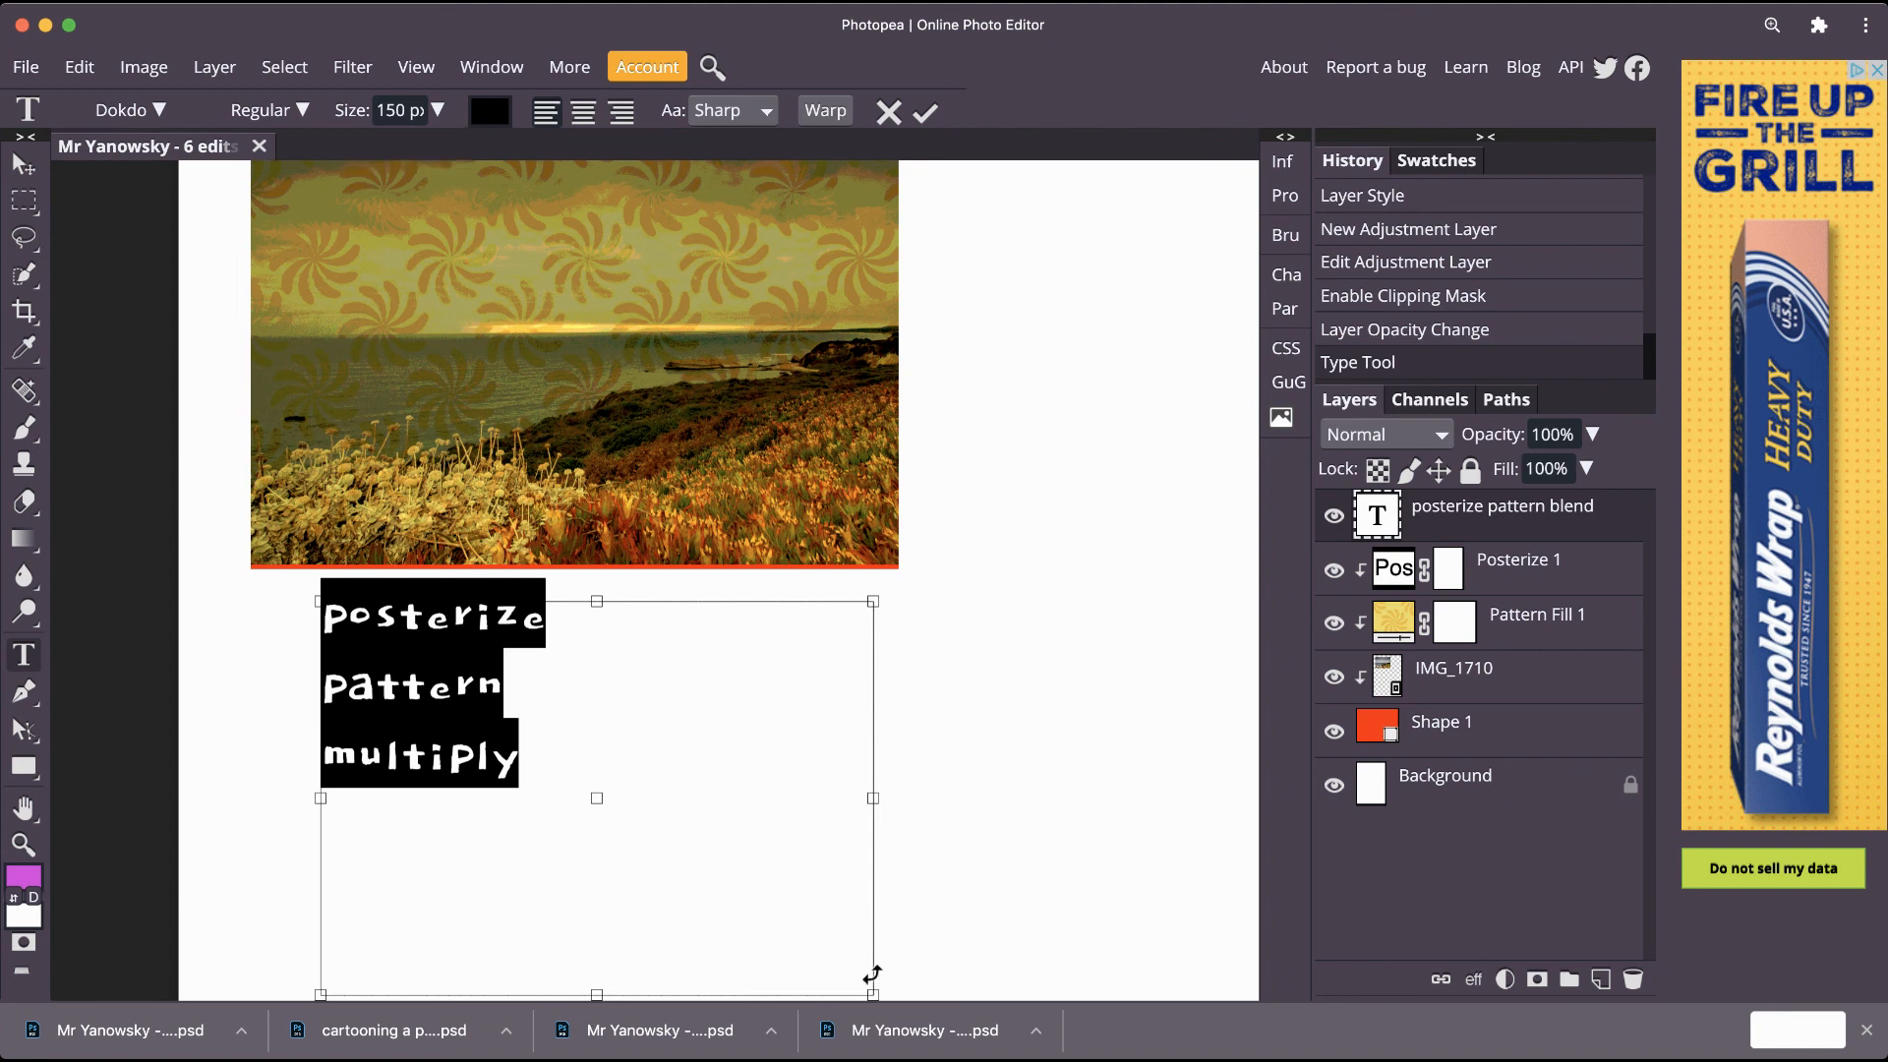
left_click_drag(874, 995, 664, 791)
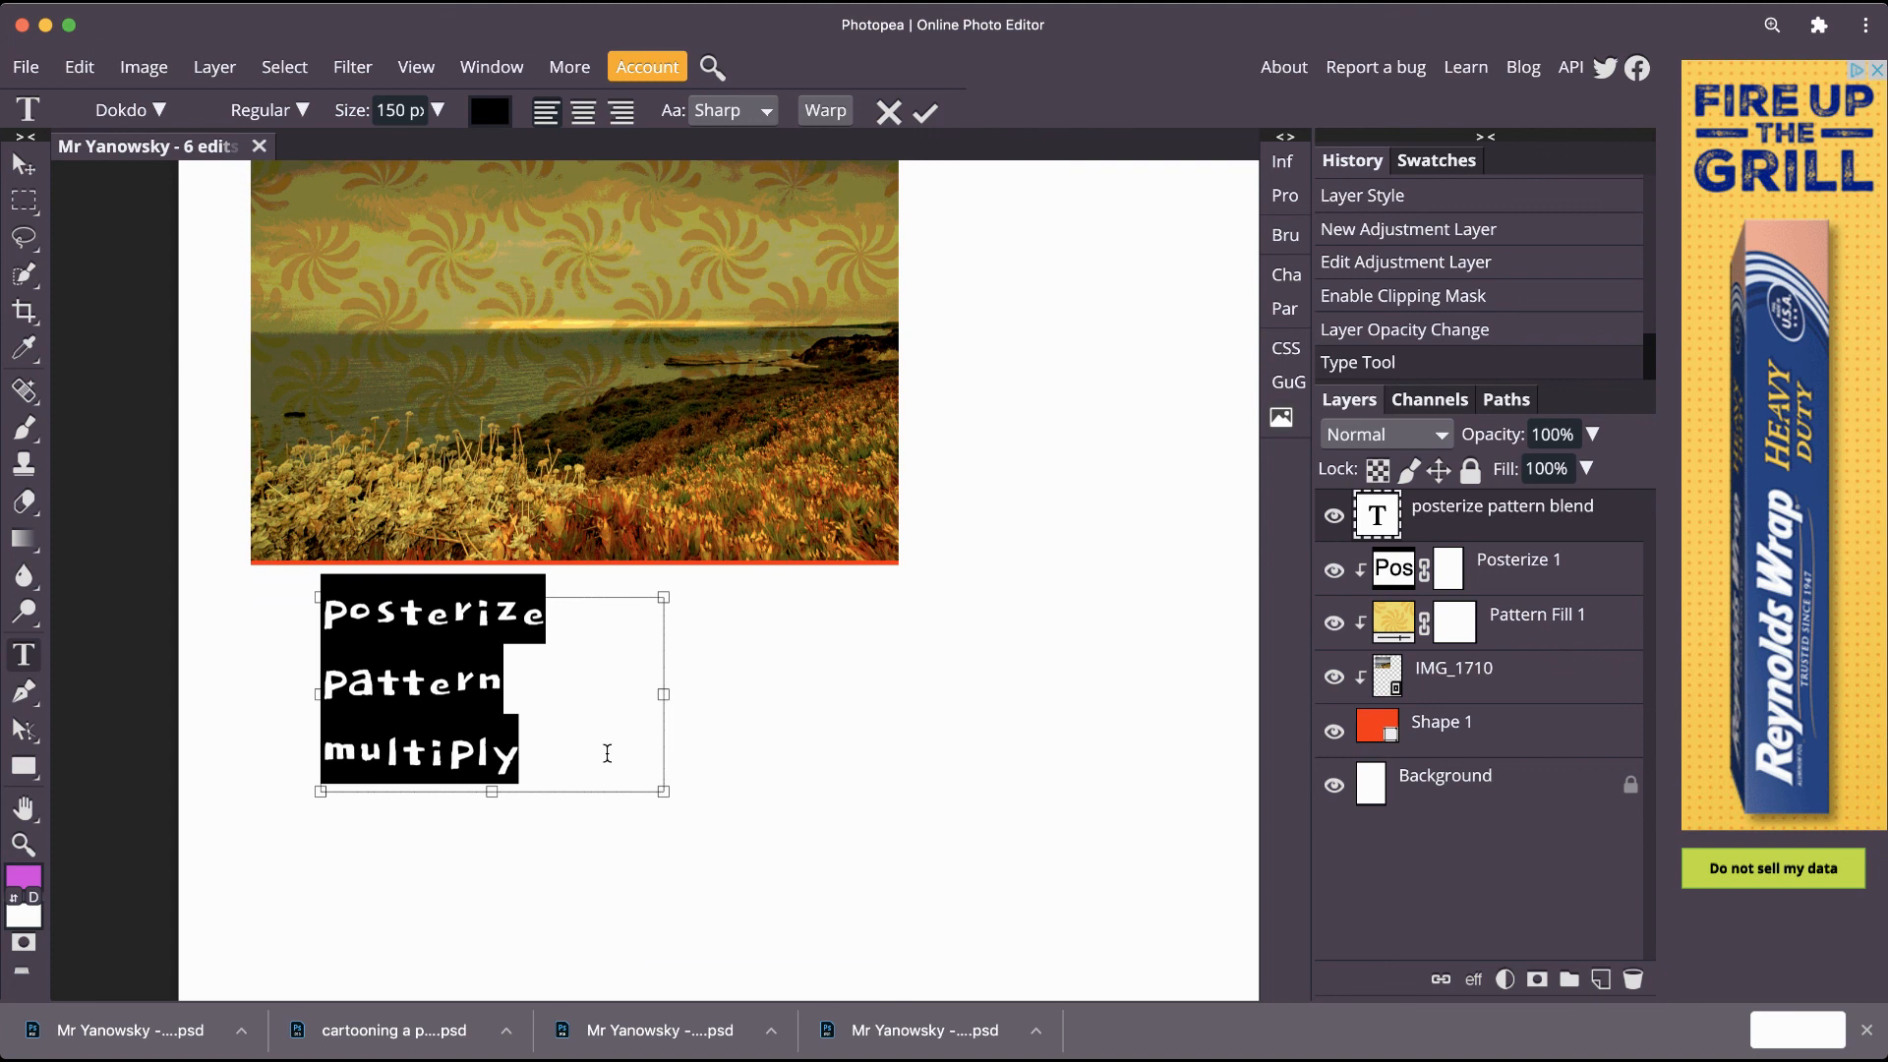
left_click(925, 112)
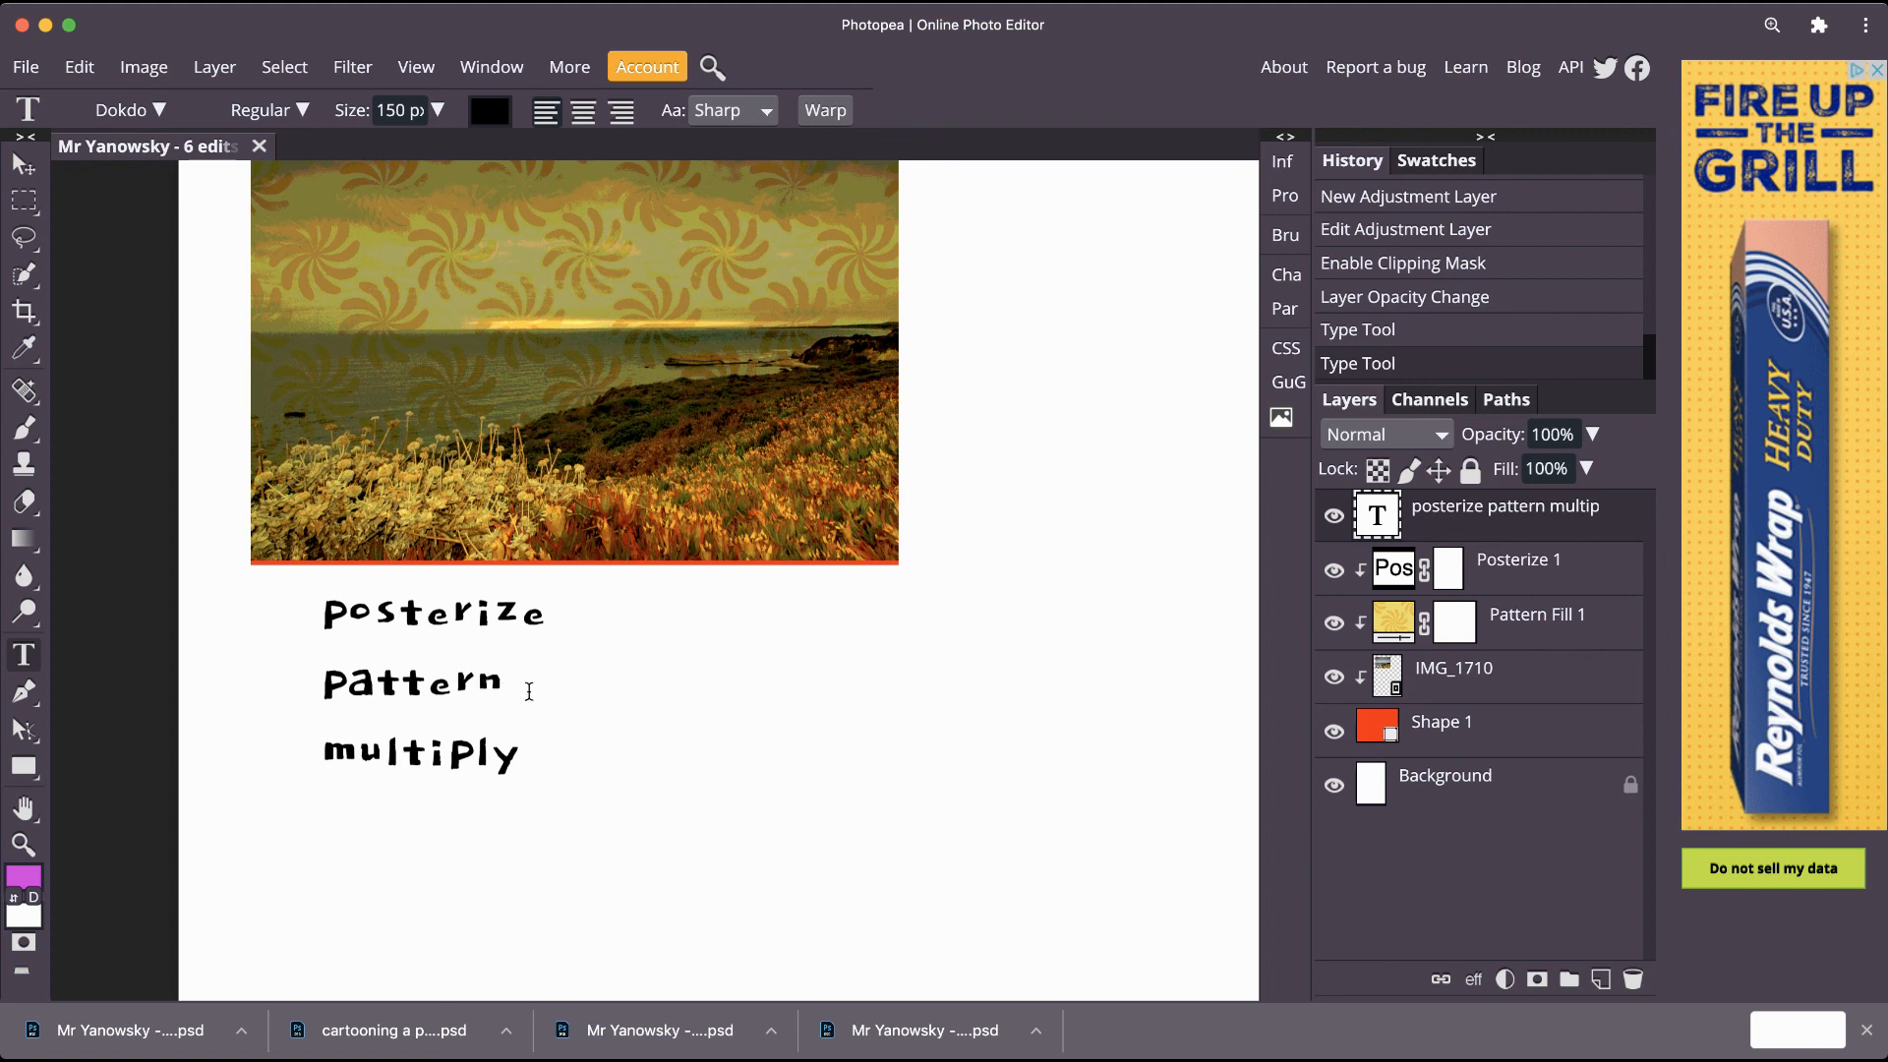
Move the caption up from below the photo onto the lower-left part of the picture.
left_click(498, 686)
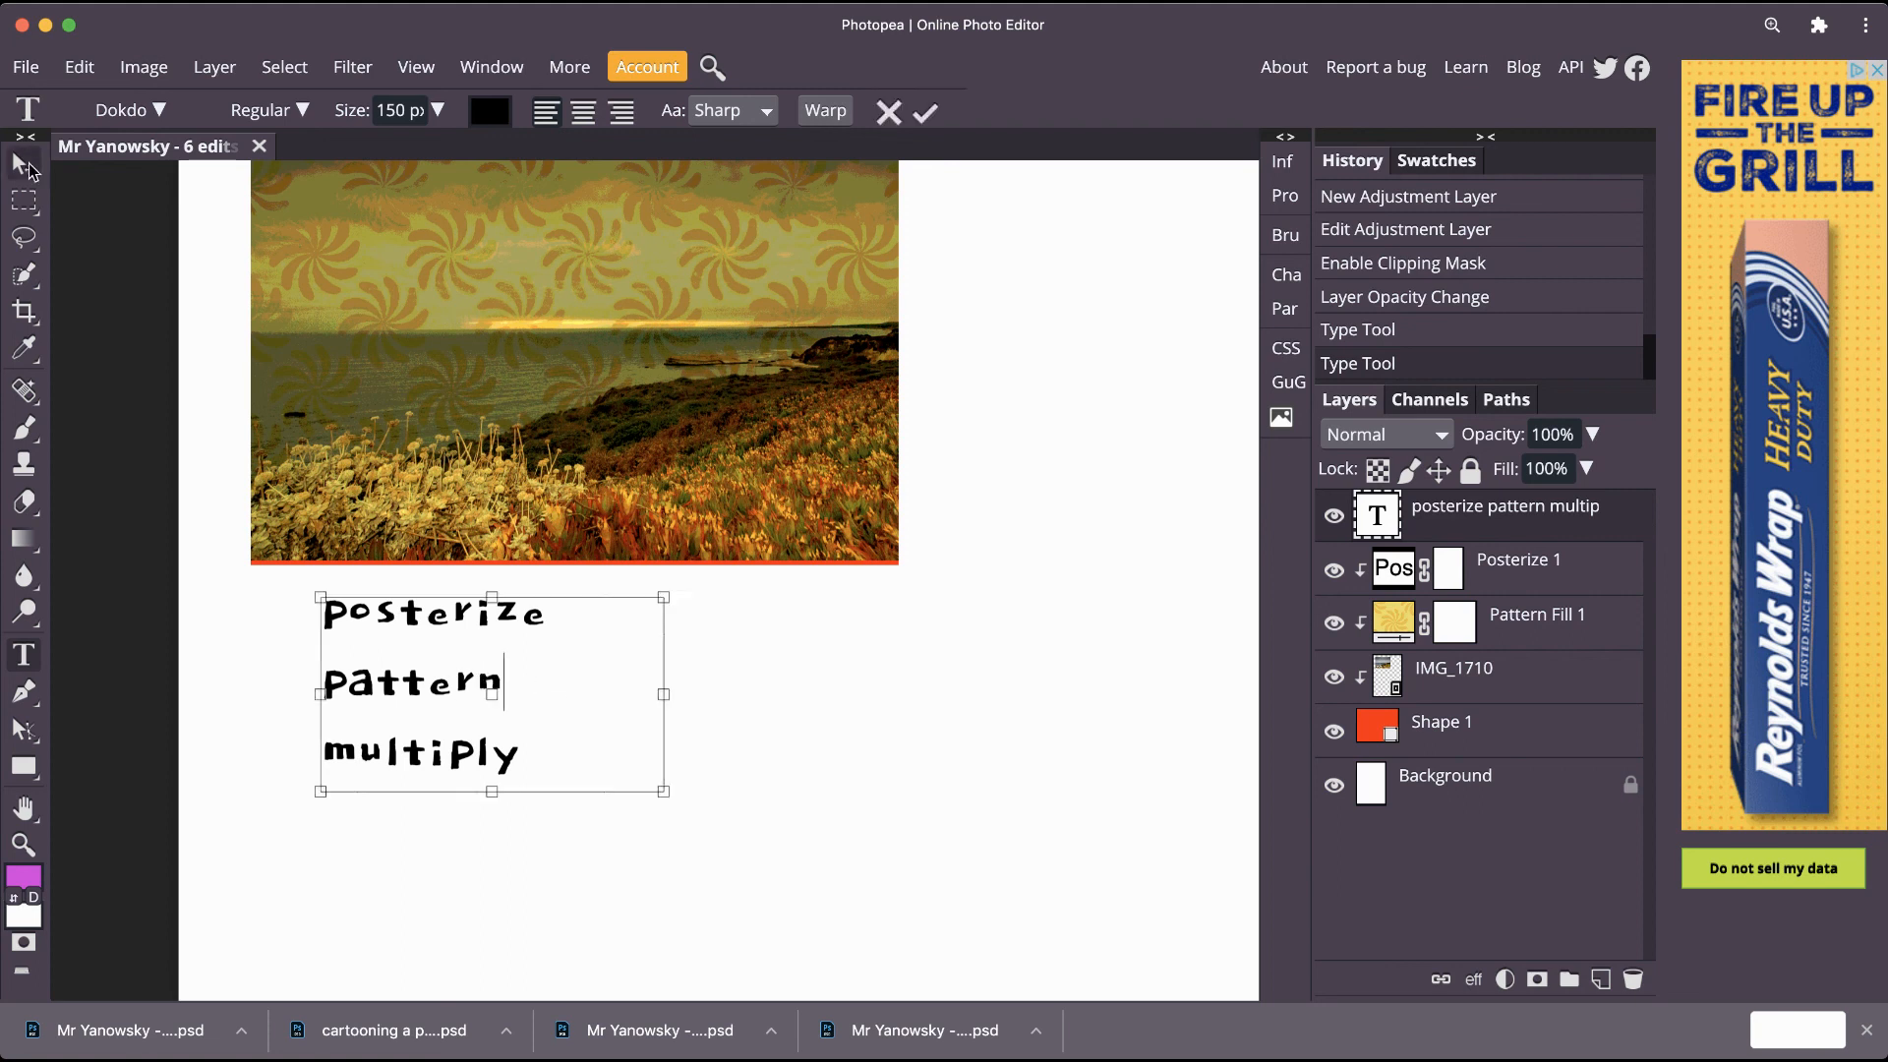
left_click(26, 167)
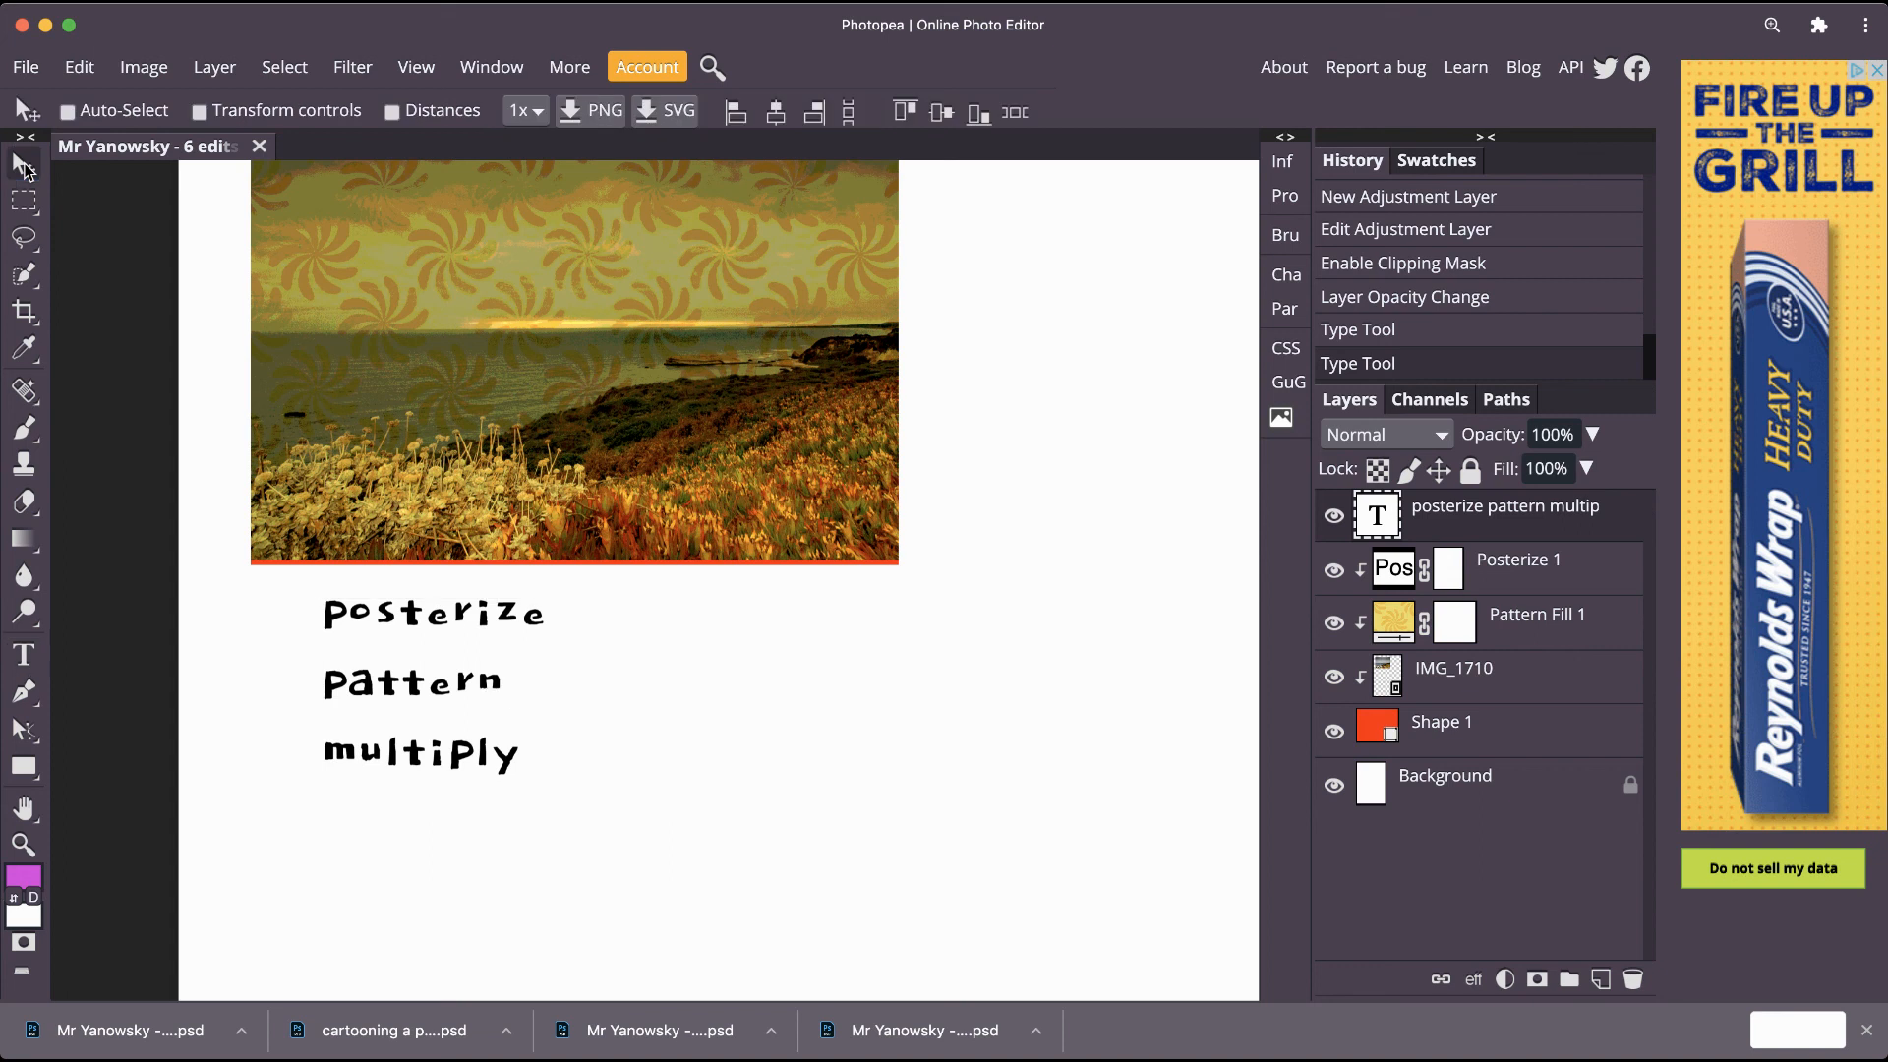
left_click_drag(504, 704, 484, 350)
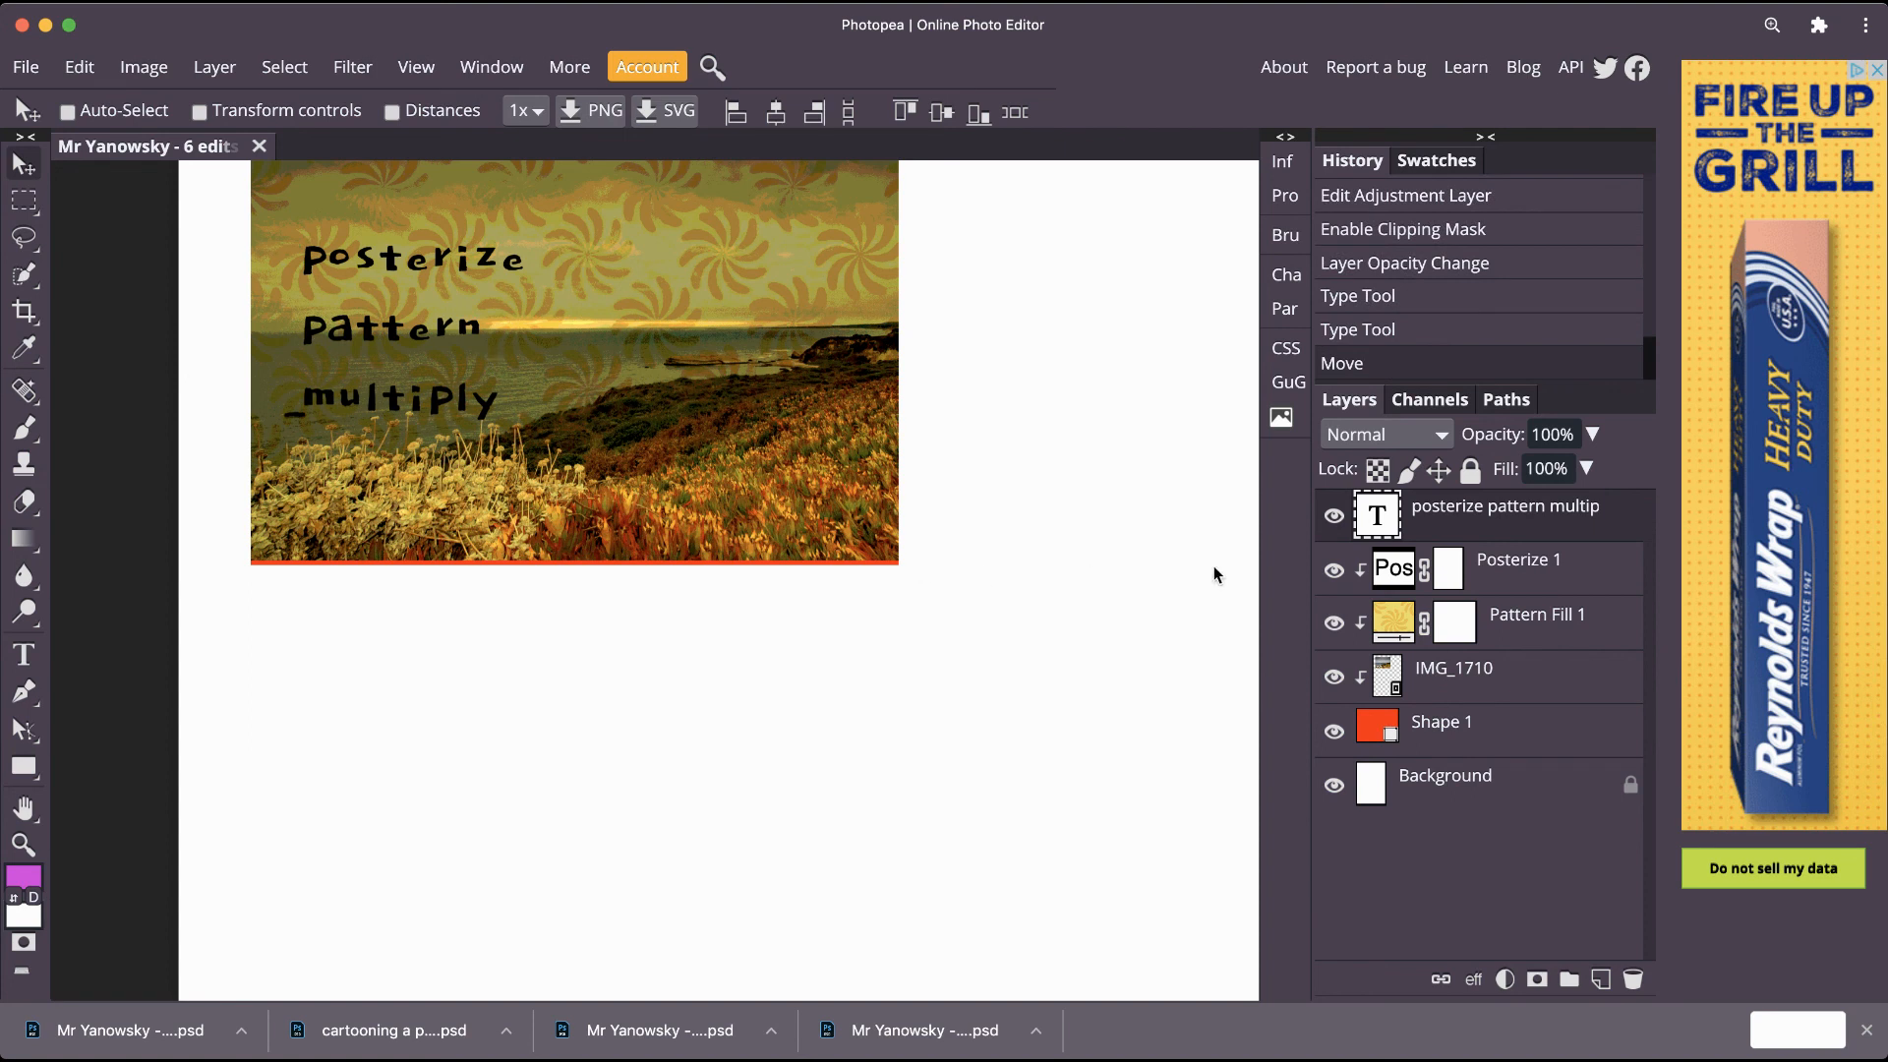
left_click_drag(384, 321, 446, 345)
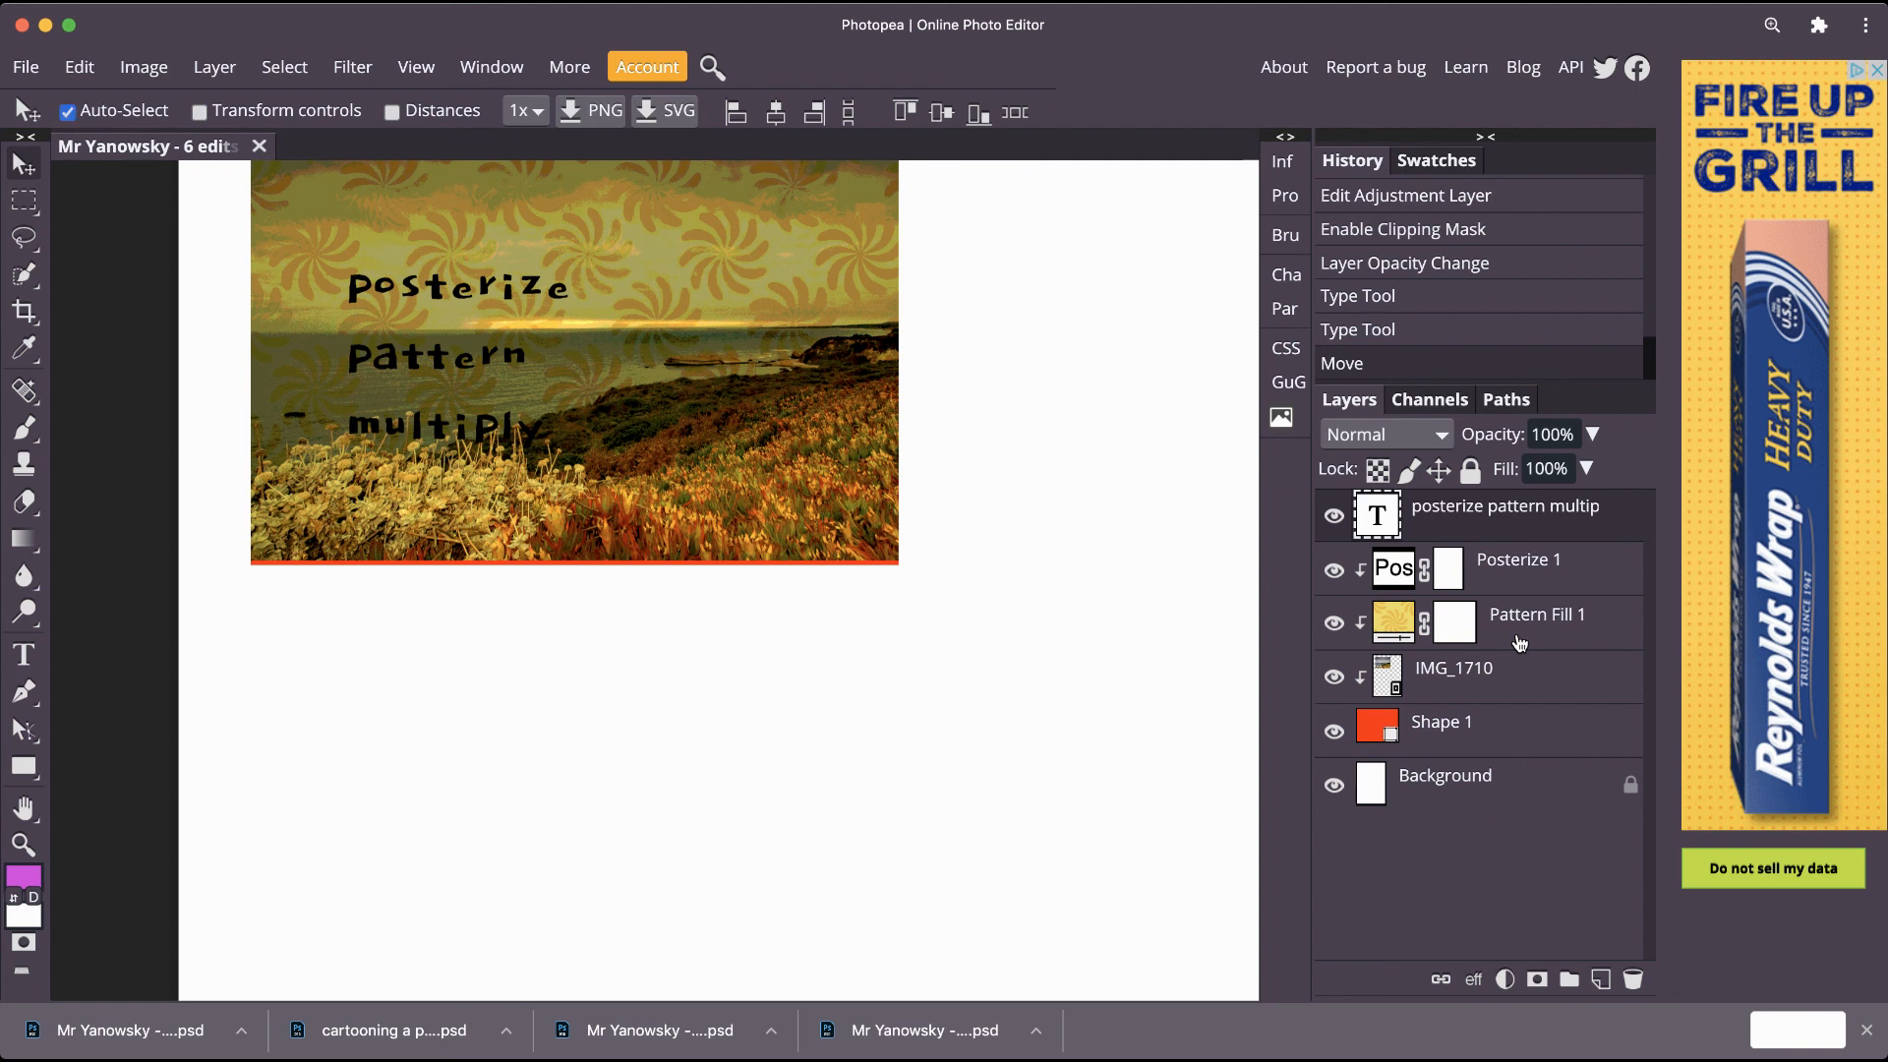
Group the caption, Posterize 1, Pattern Fill 1, IMG_1710 and Shape 1 layers into one folder, leaving out the Background.
key("ctrl+minus")
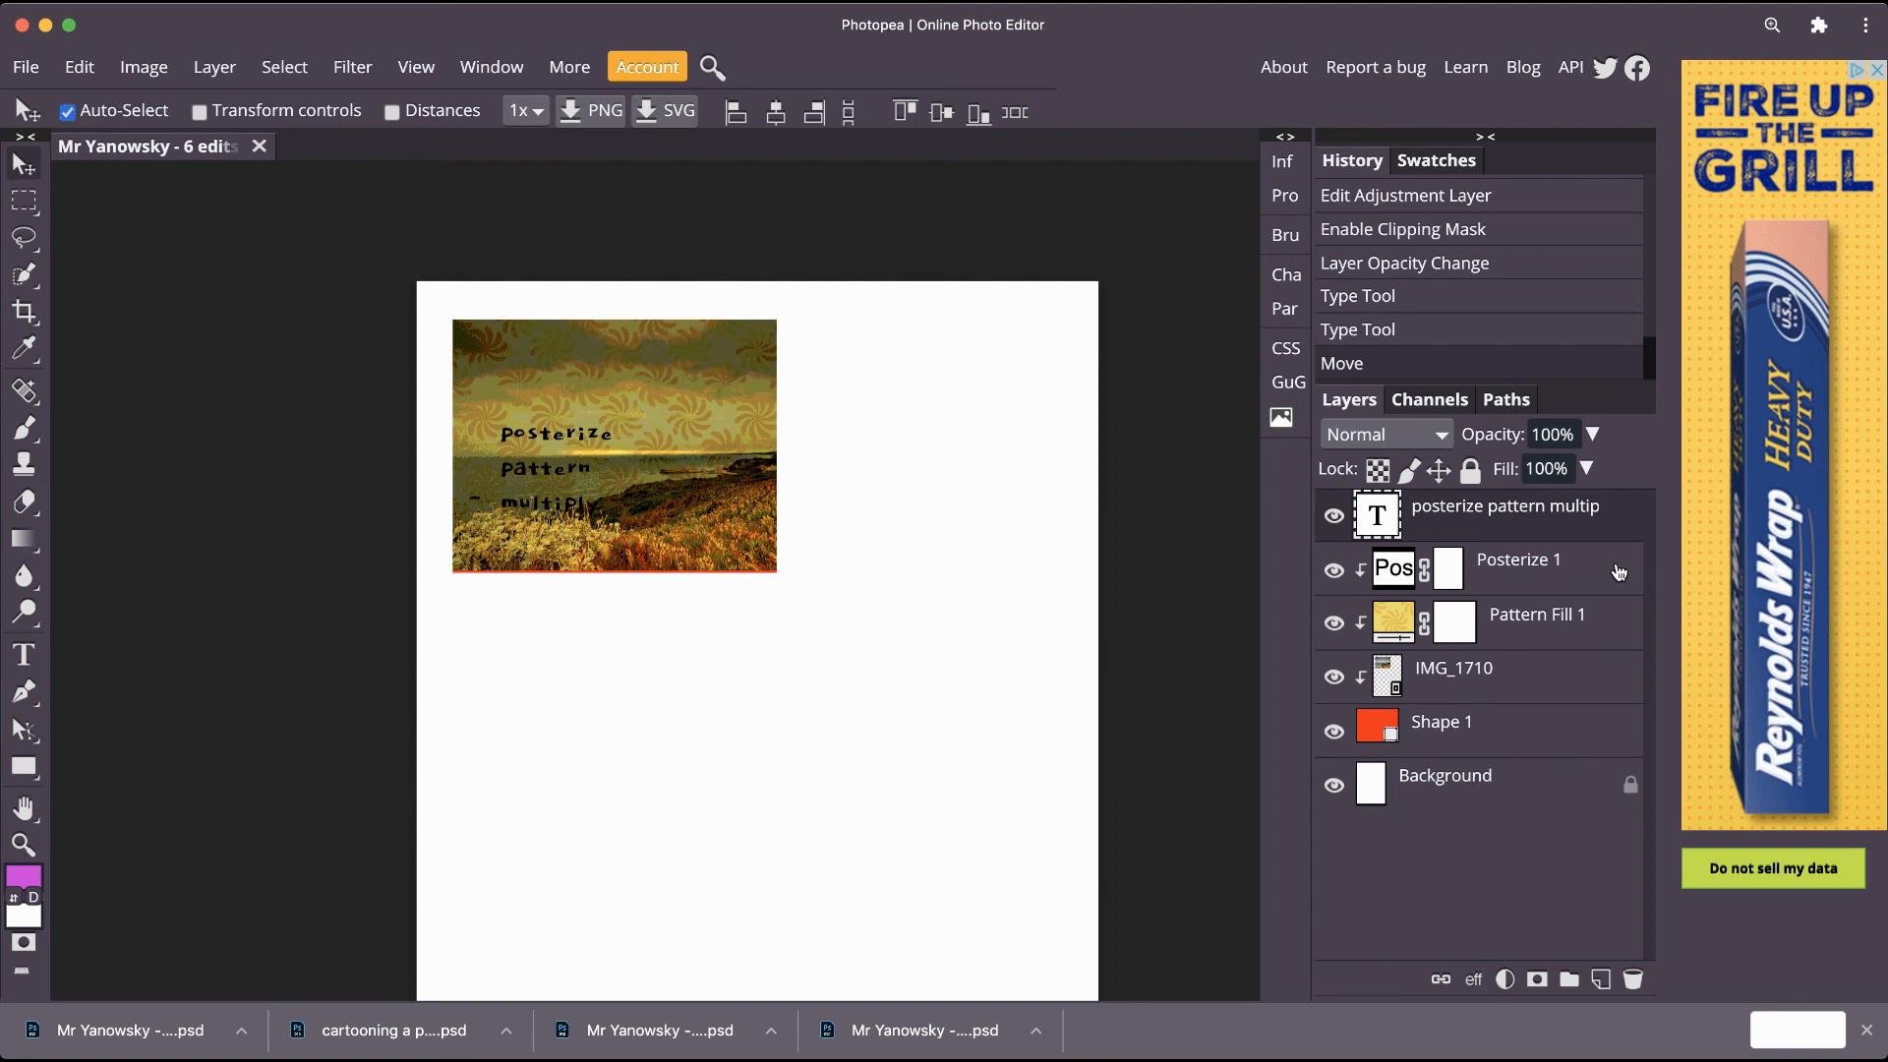
left_click(1621, 570)
left_click(1618, 635)
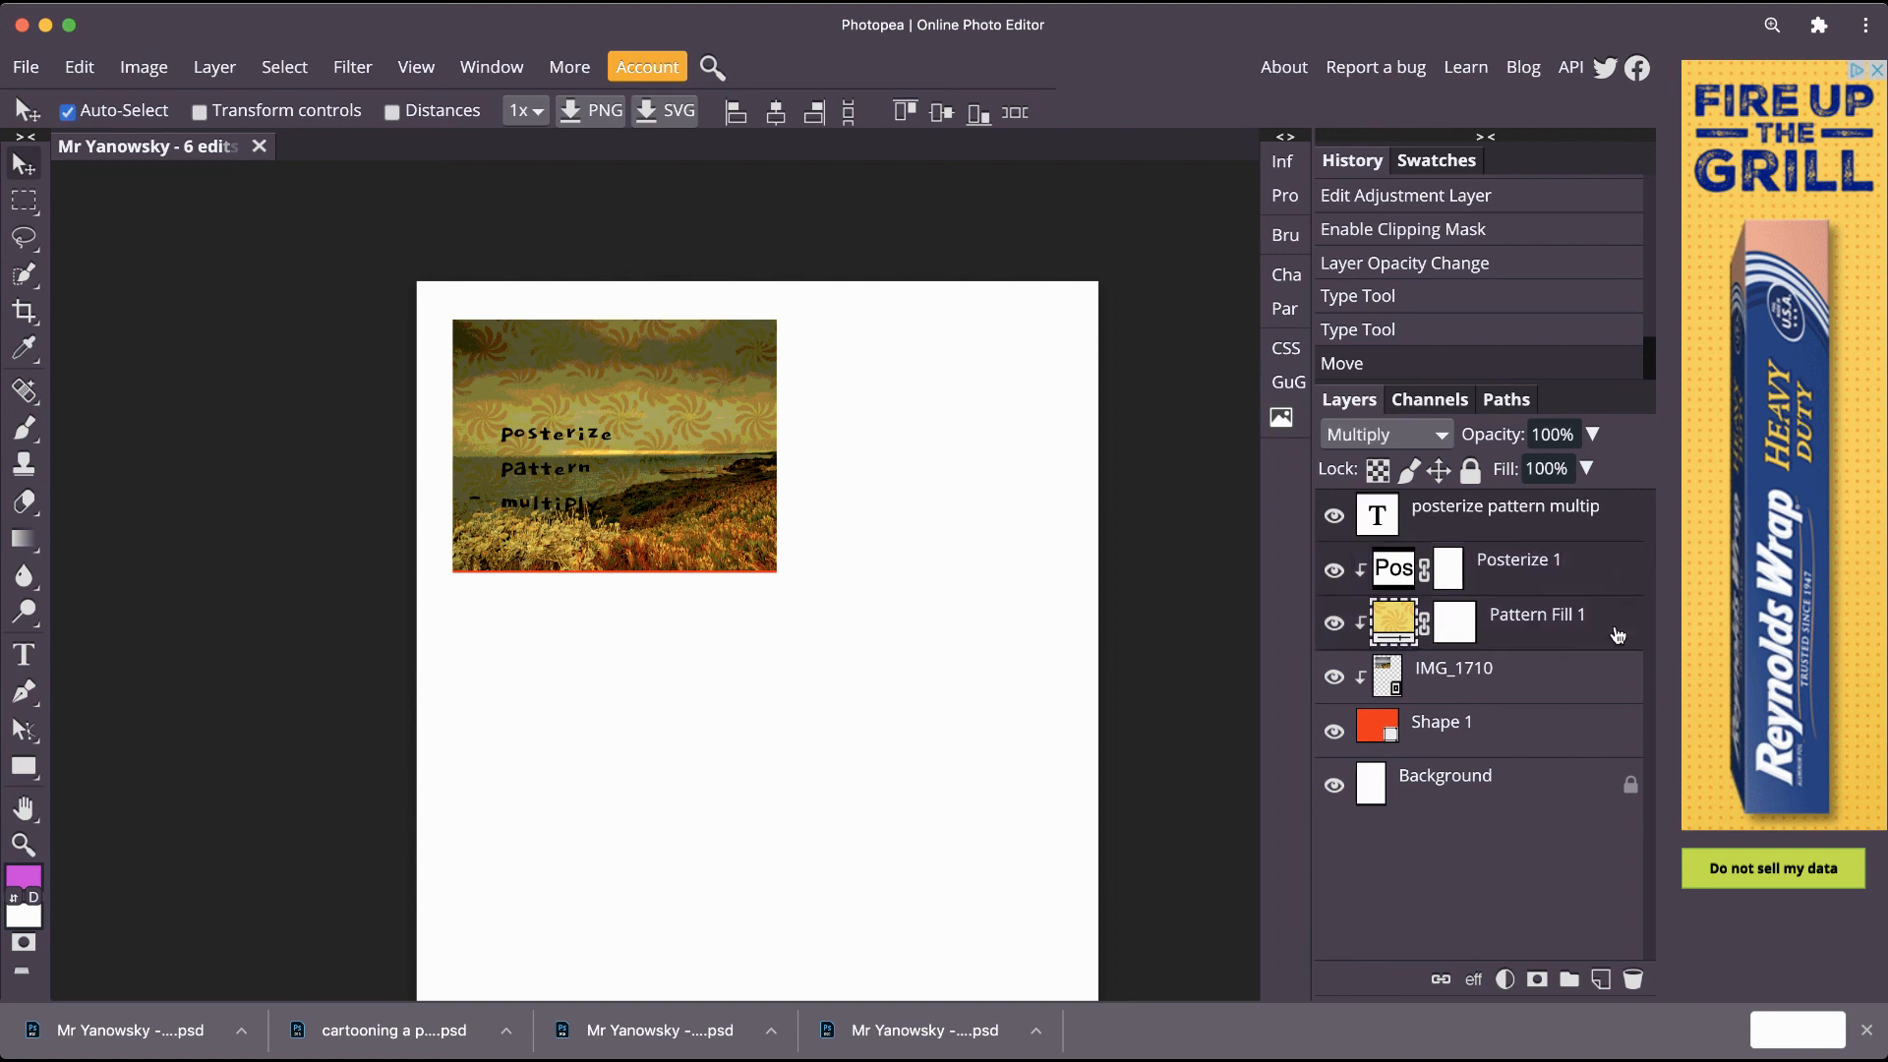
left_click(1614, 674)
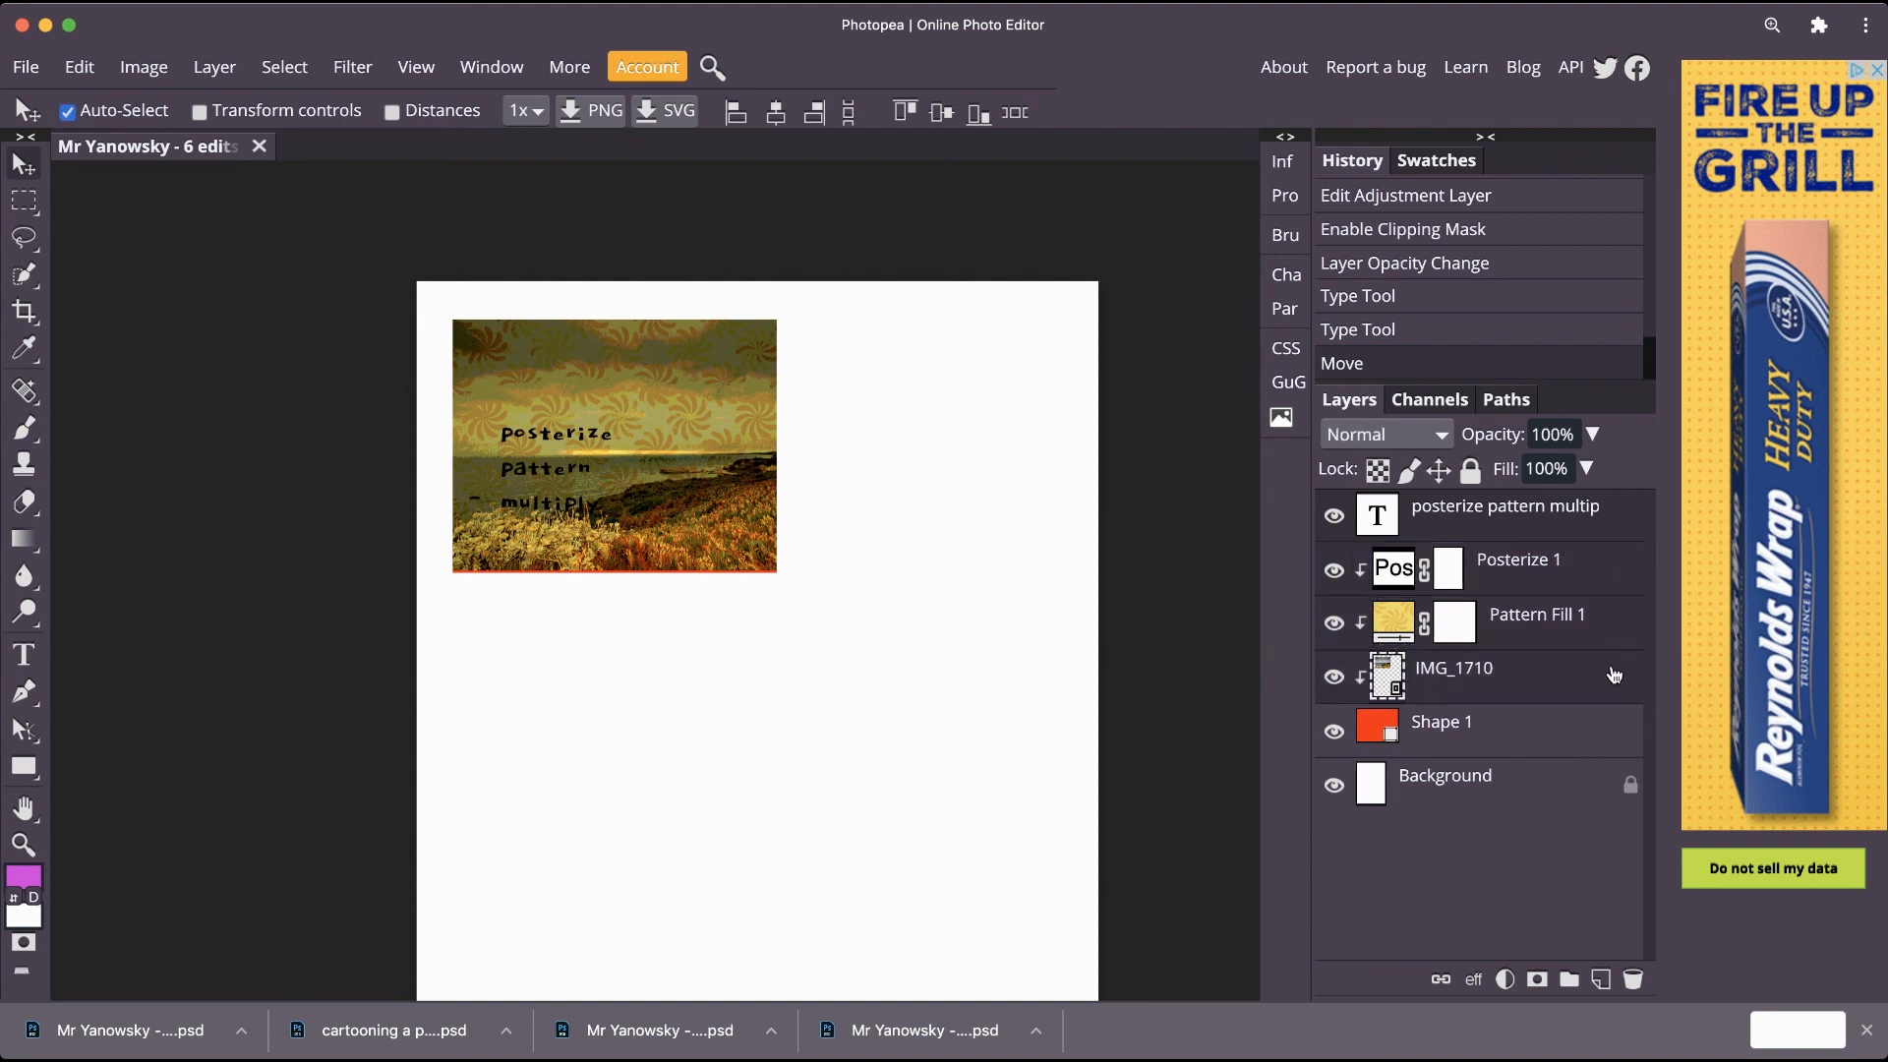
left_click(1619, 738)
key("super")
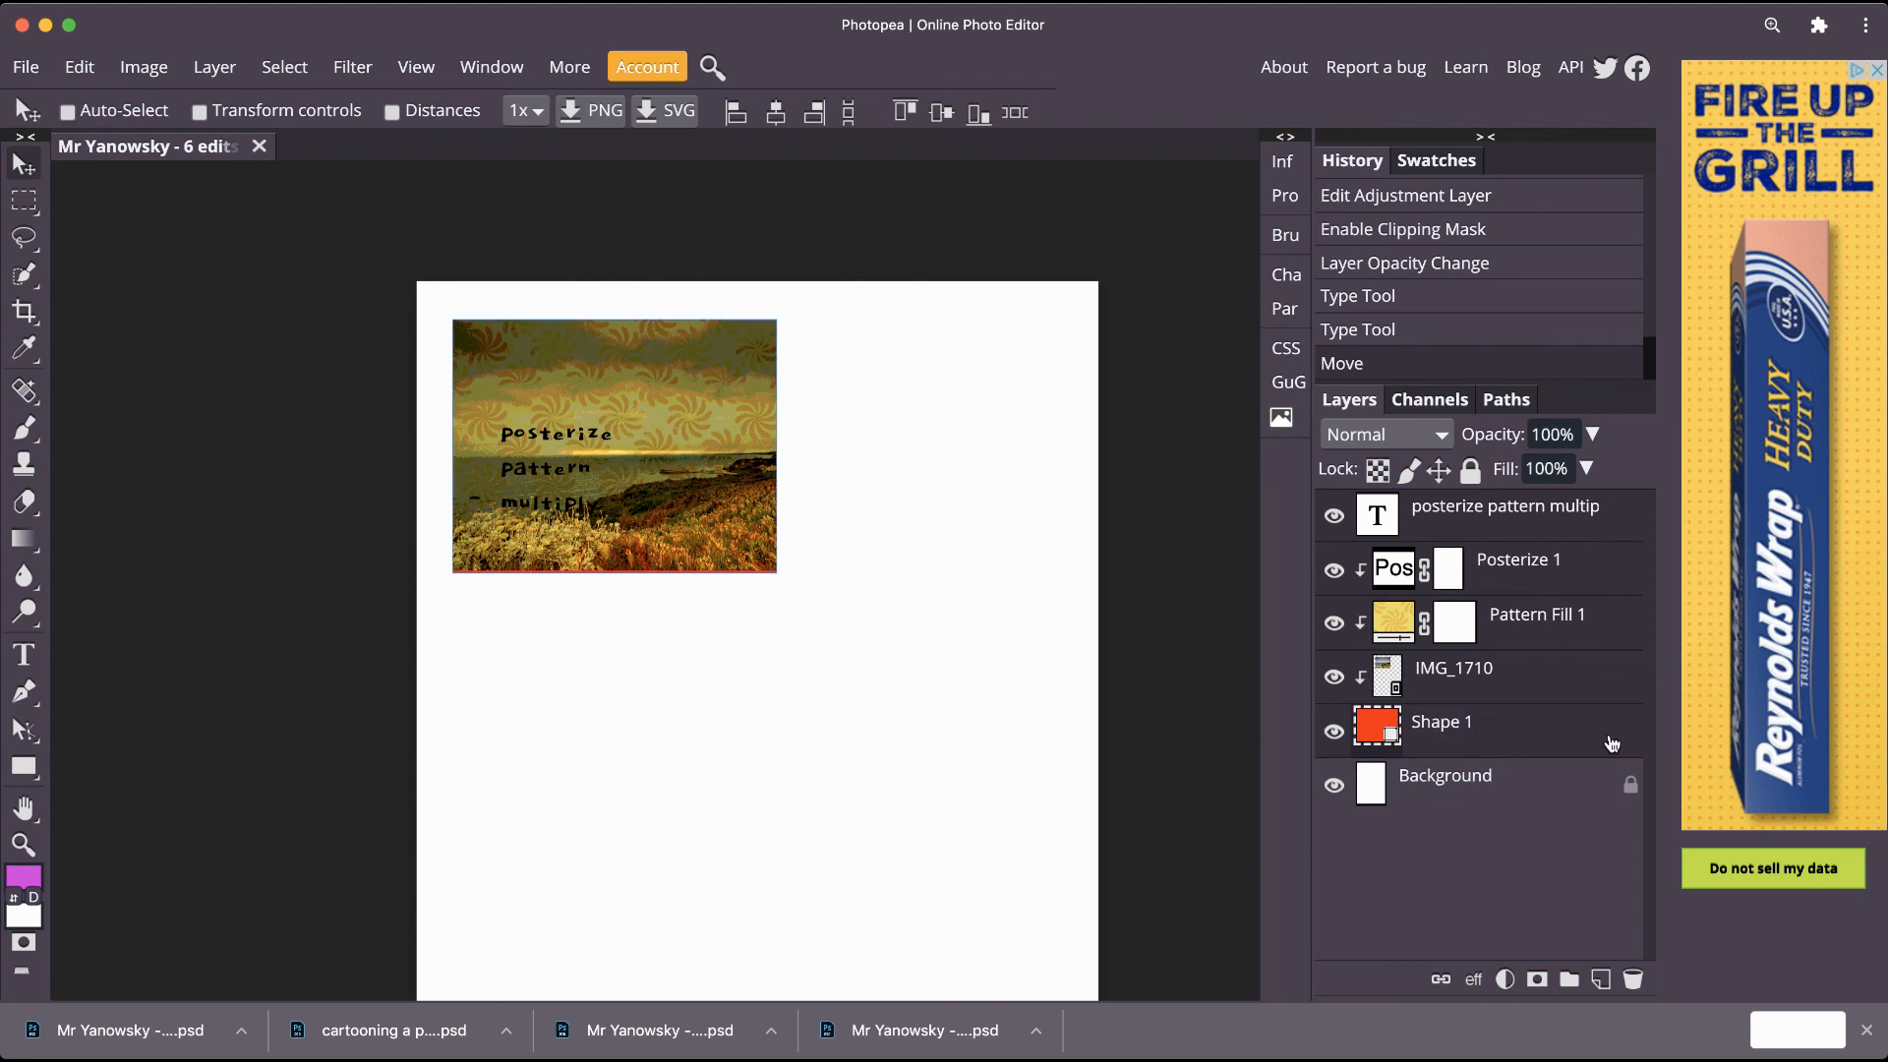
left_click(1568, 979)
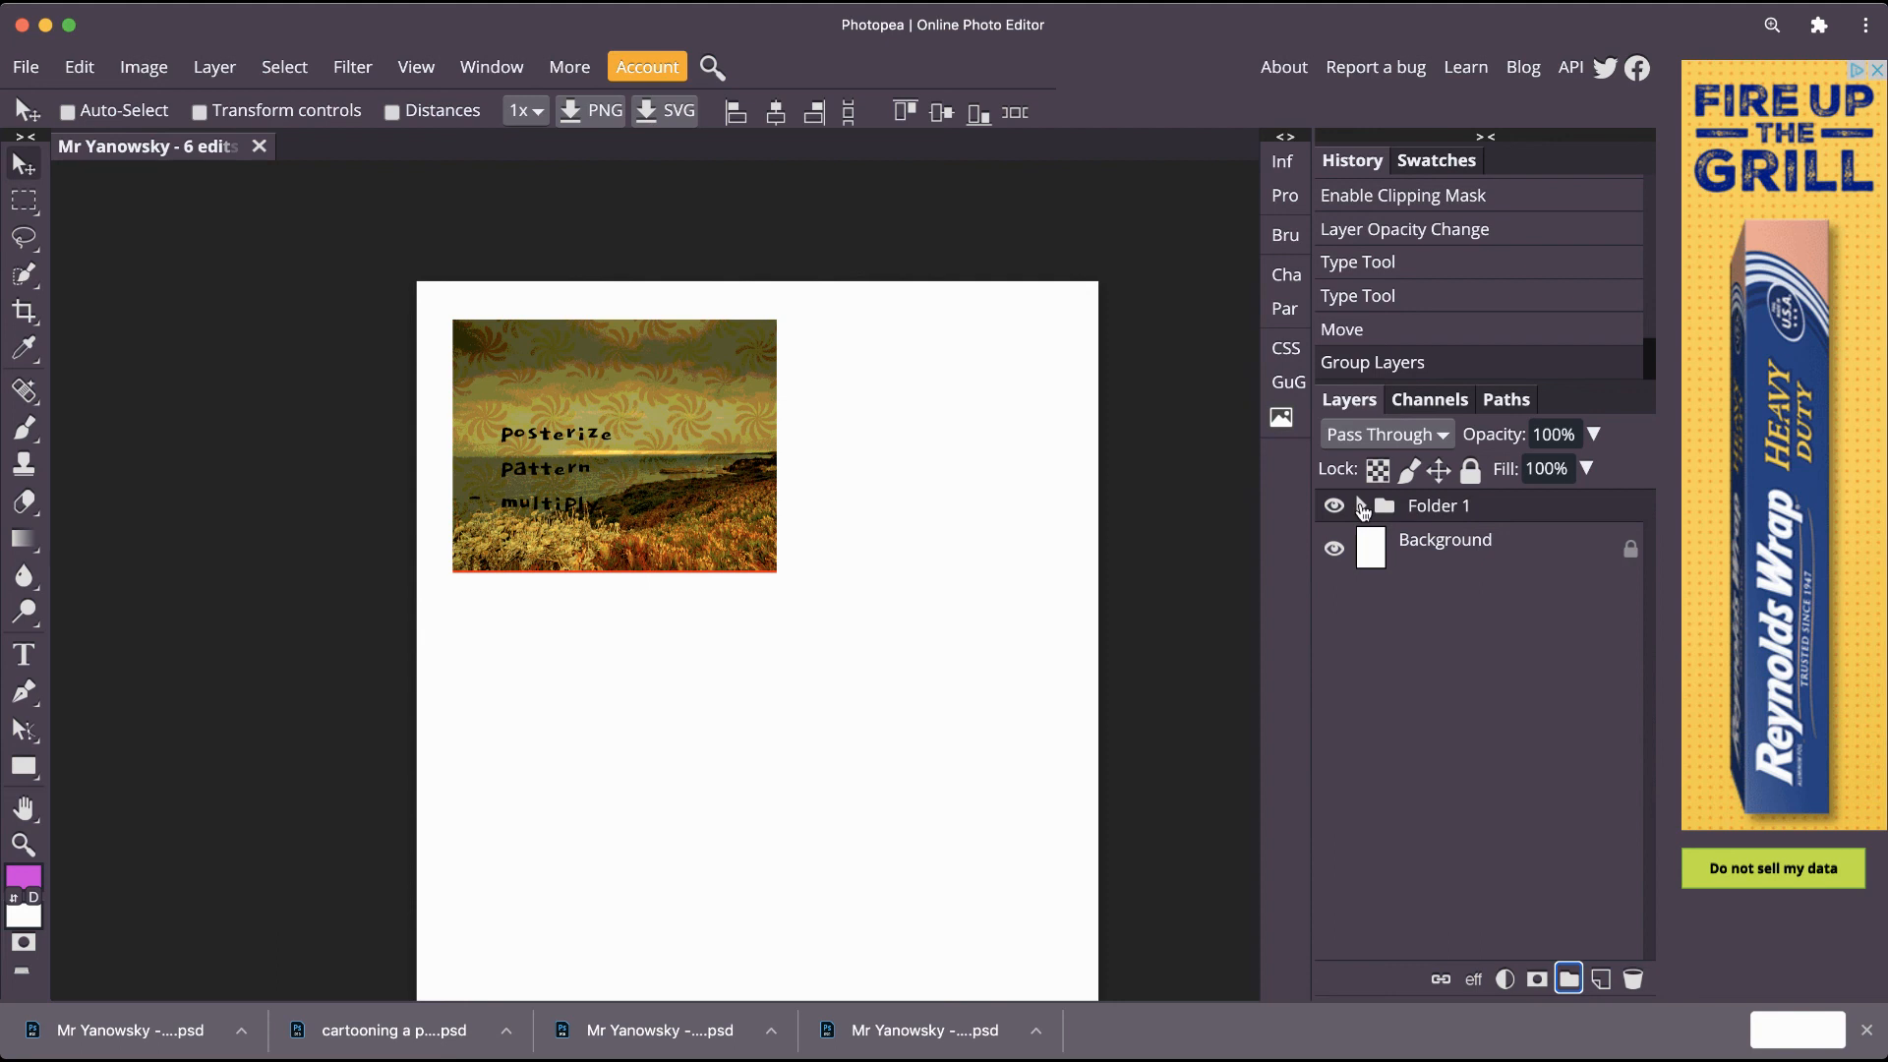
Link all five layers inside the folder, from the caption text down to Shape 1.
left_click(1362, 506)
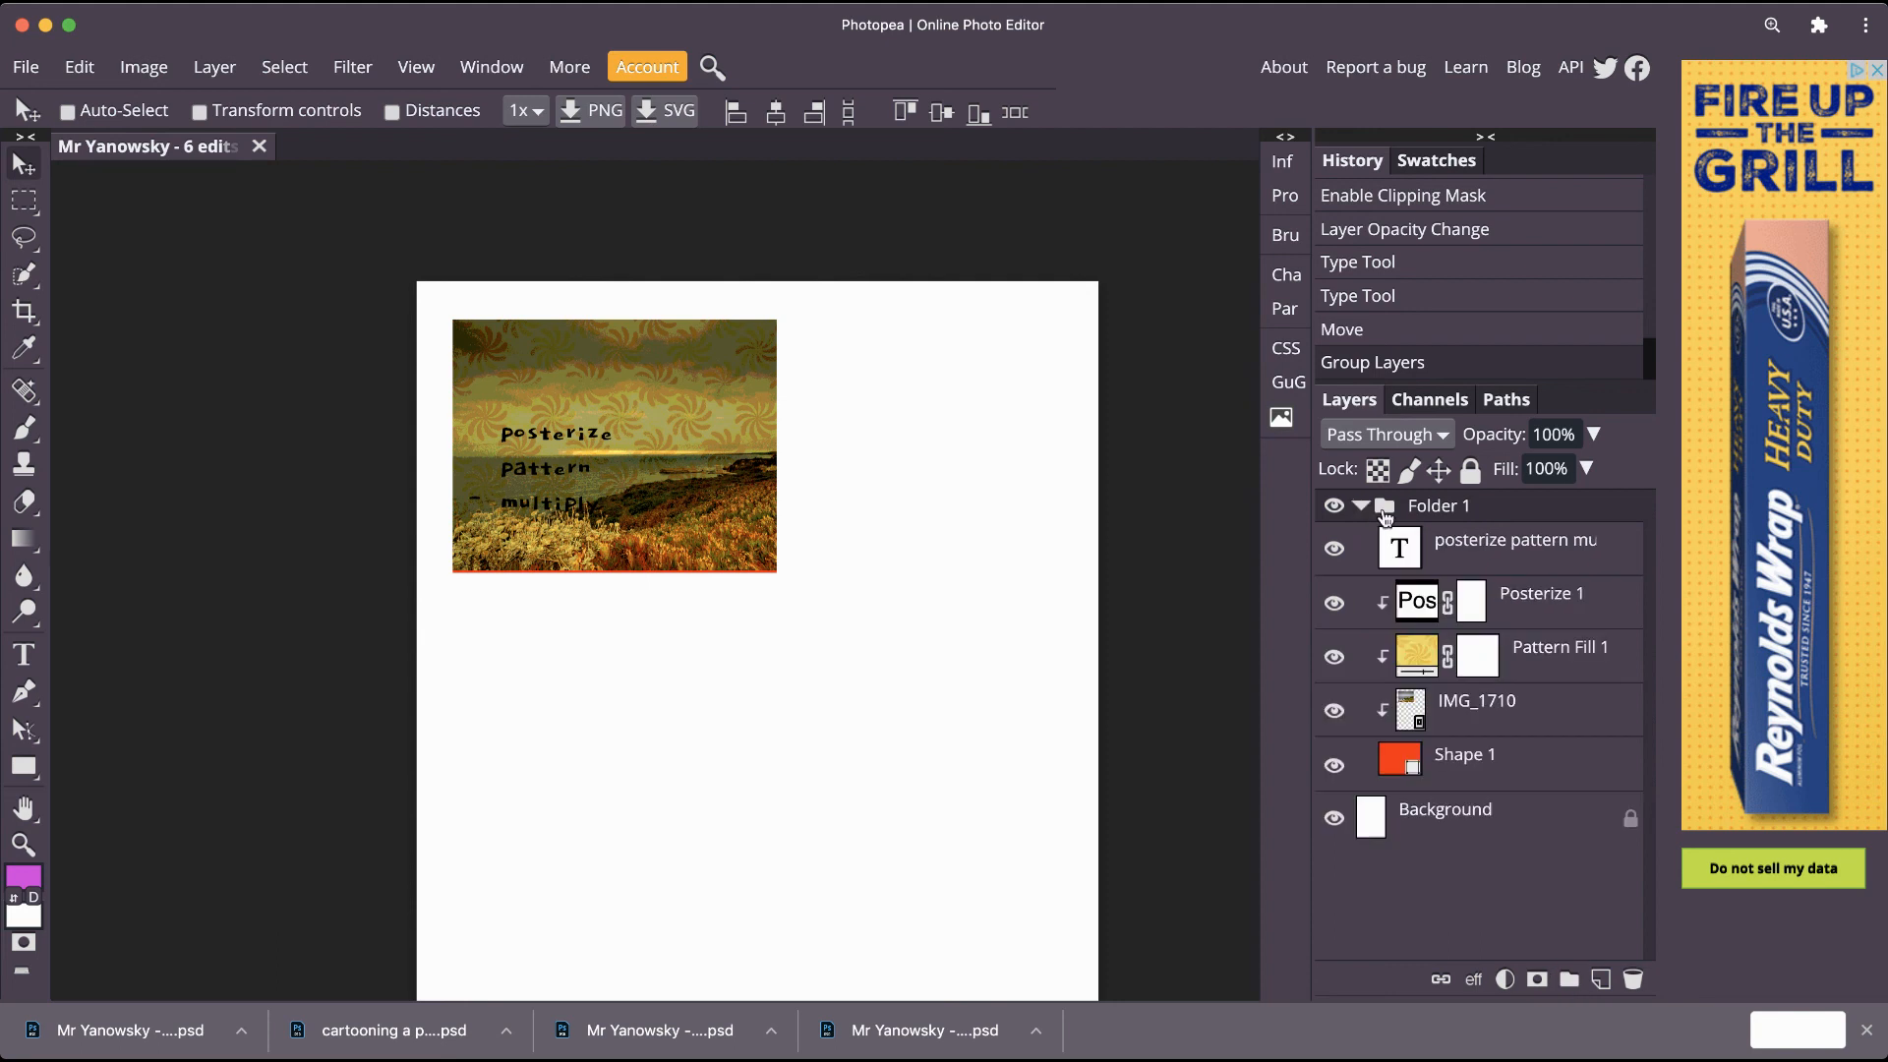
left_click(1611, 563)
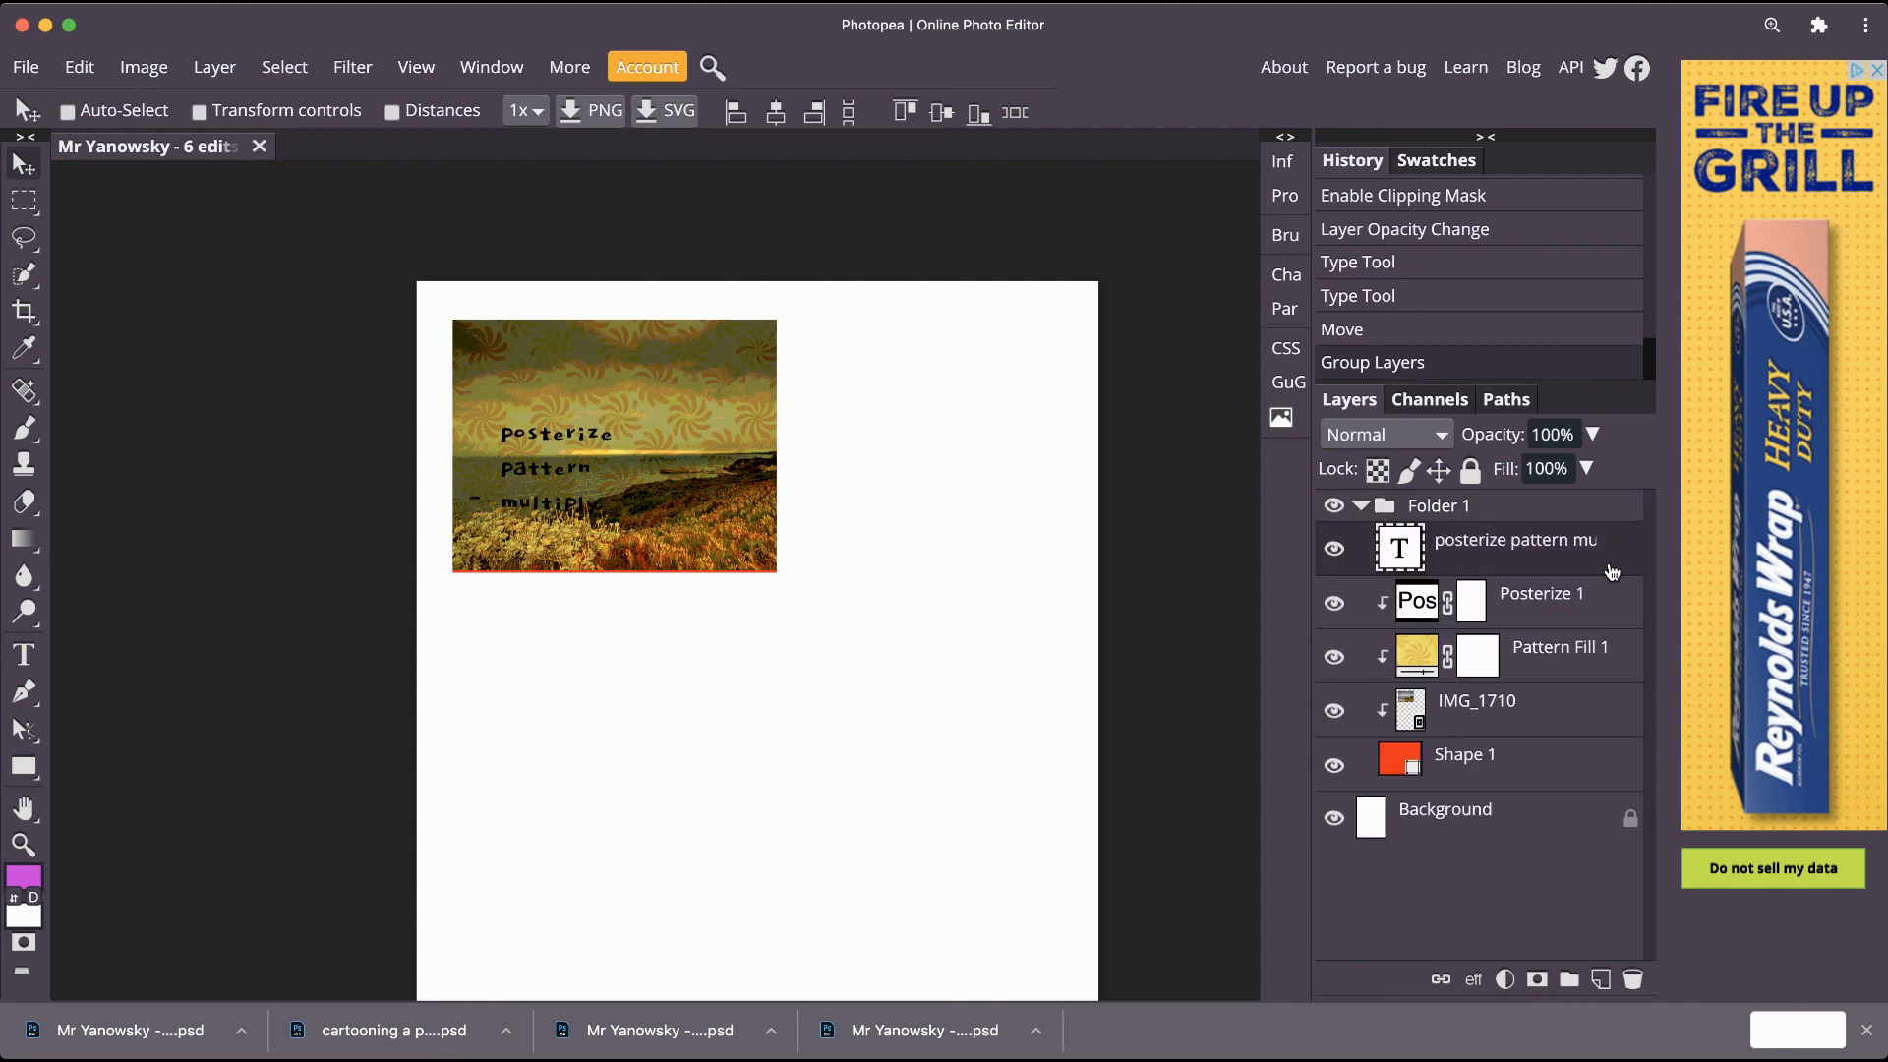
left_click(1605, 763)
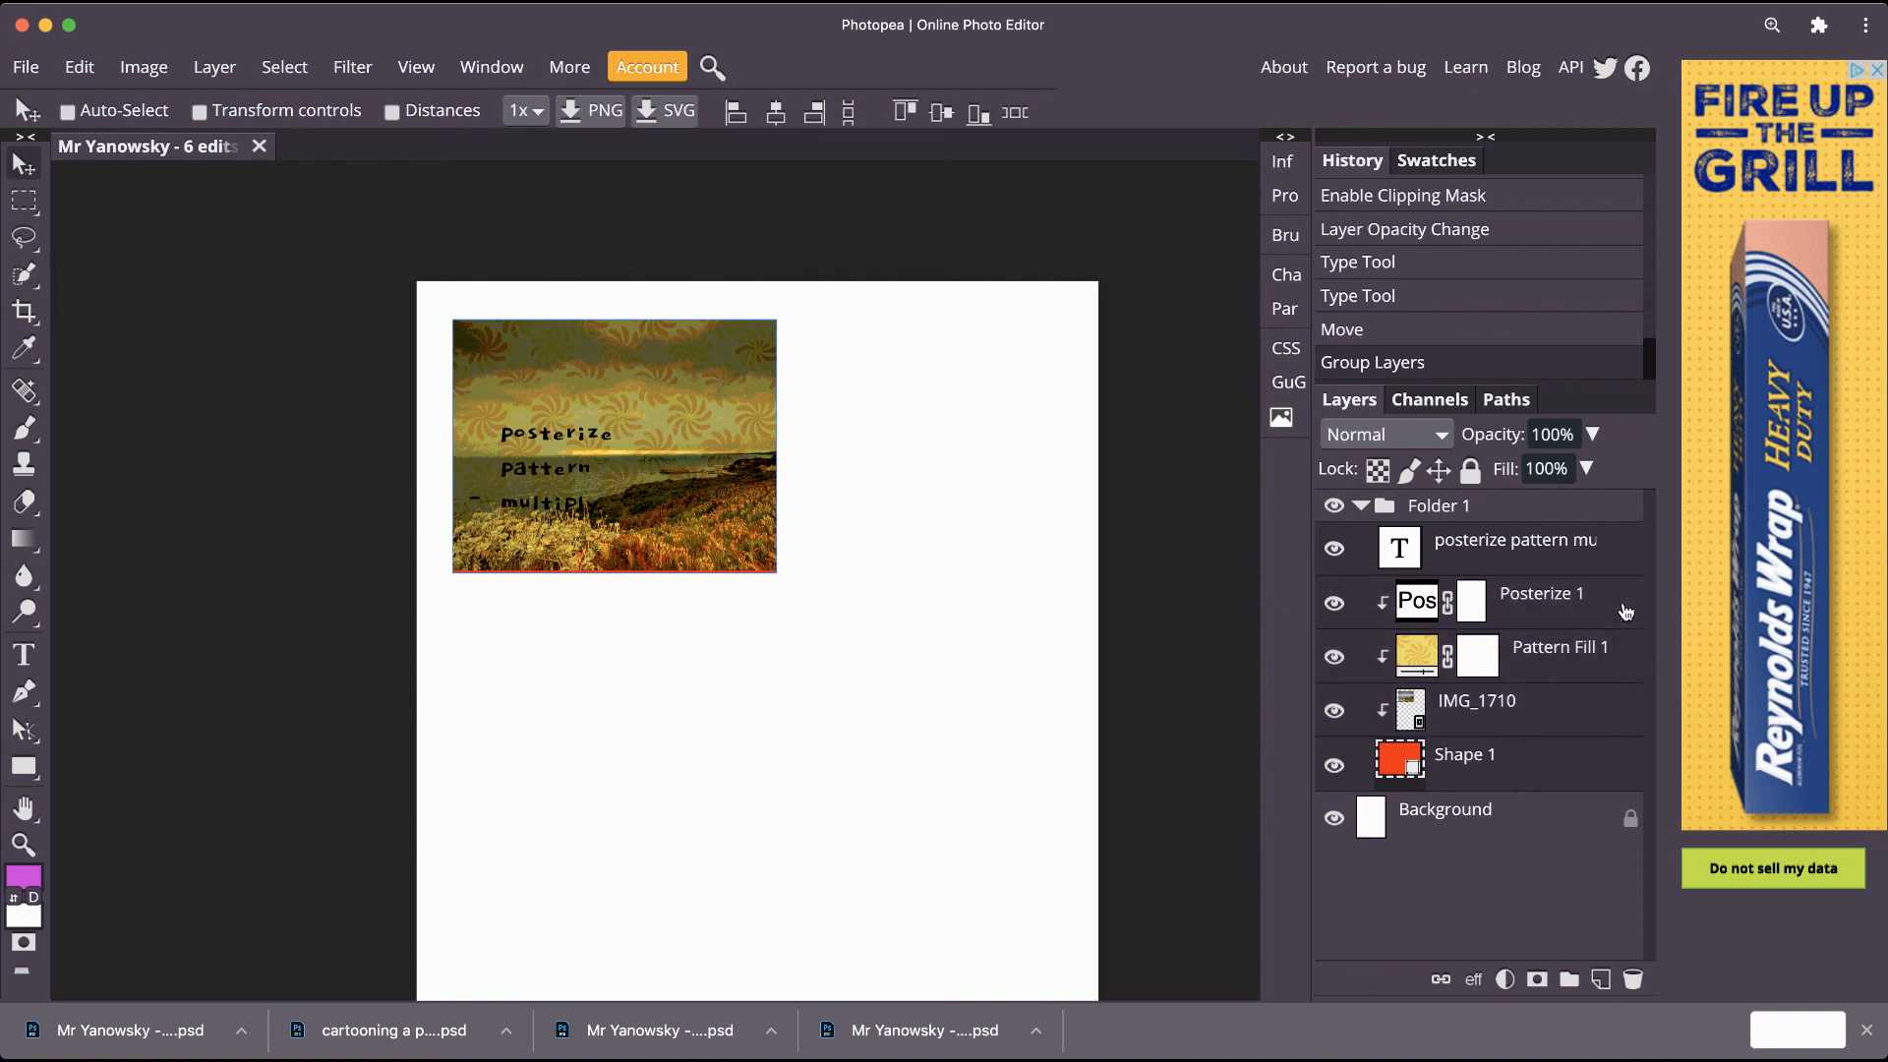
left_click(1440, 980)
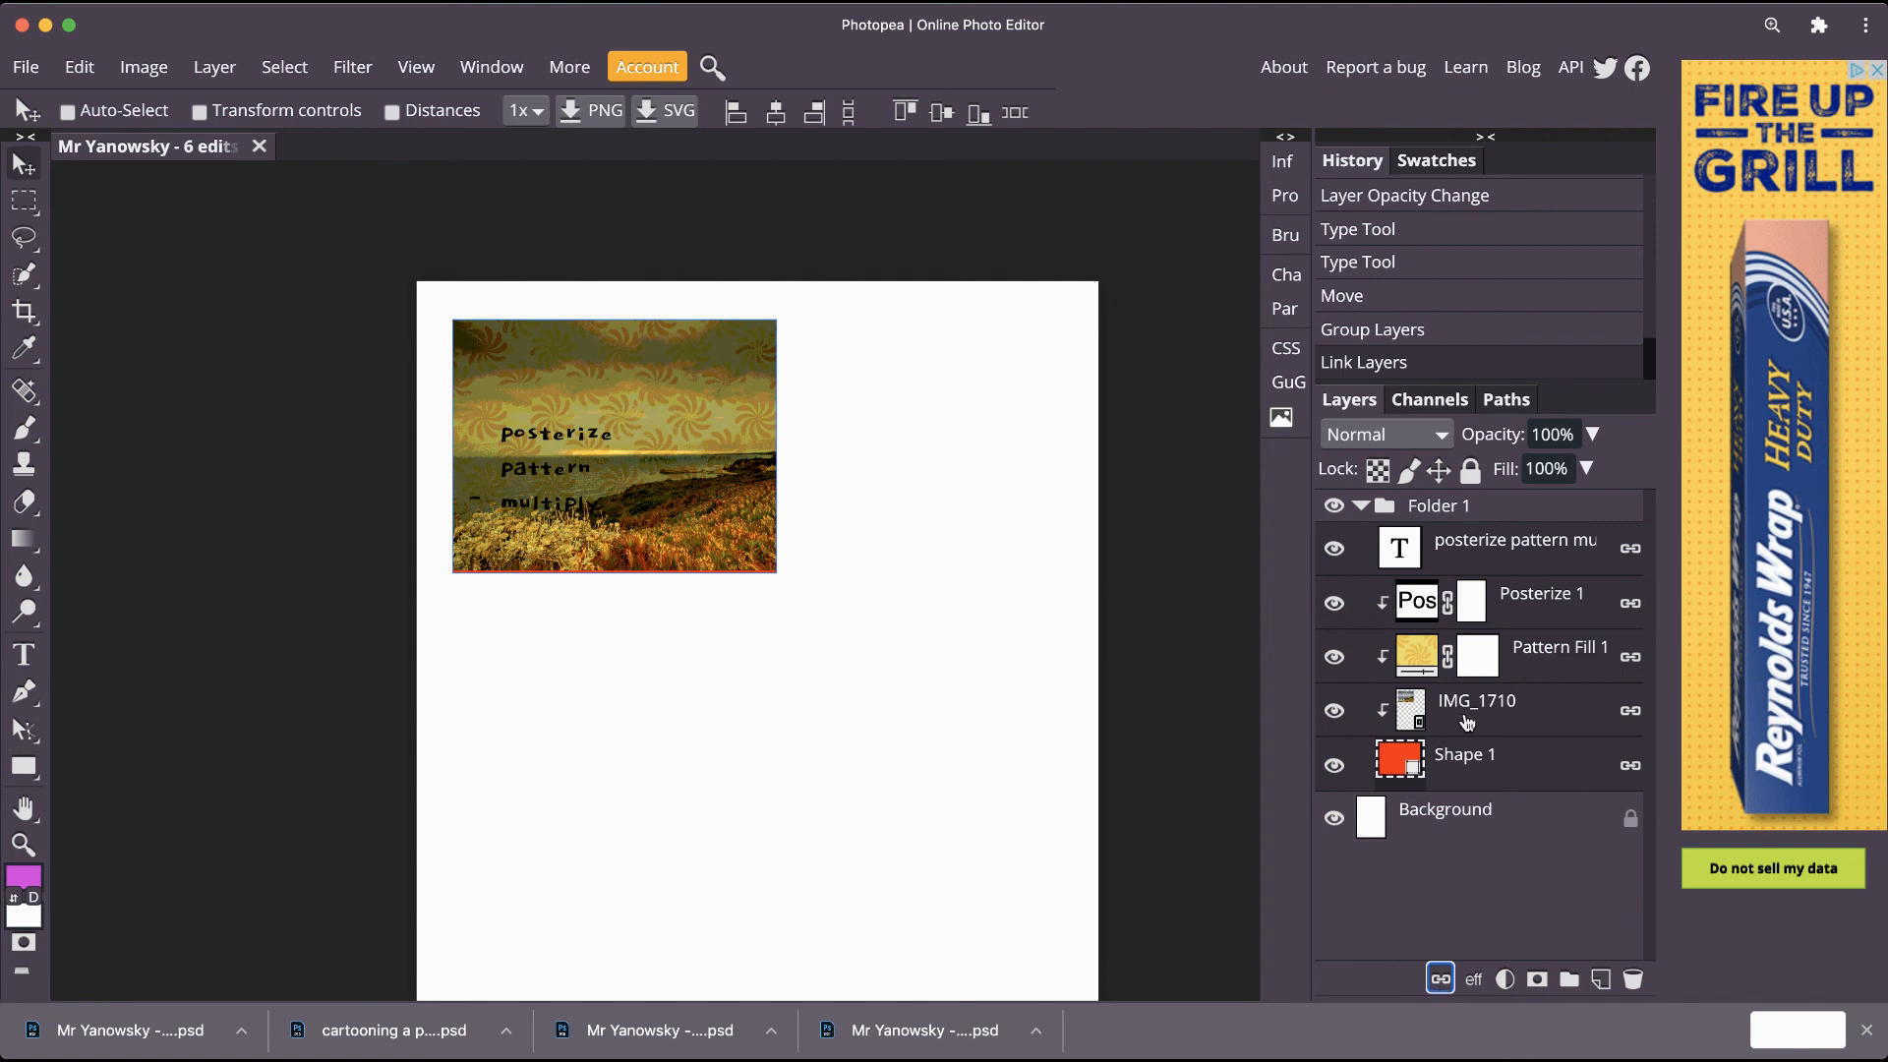
Rename the folder as "EDIT ONE", collapse it, and nudge the whole group slightly upwards on the page.
left_click(1373, 510)
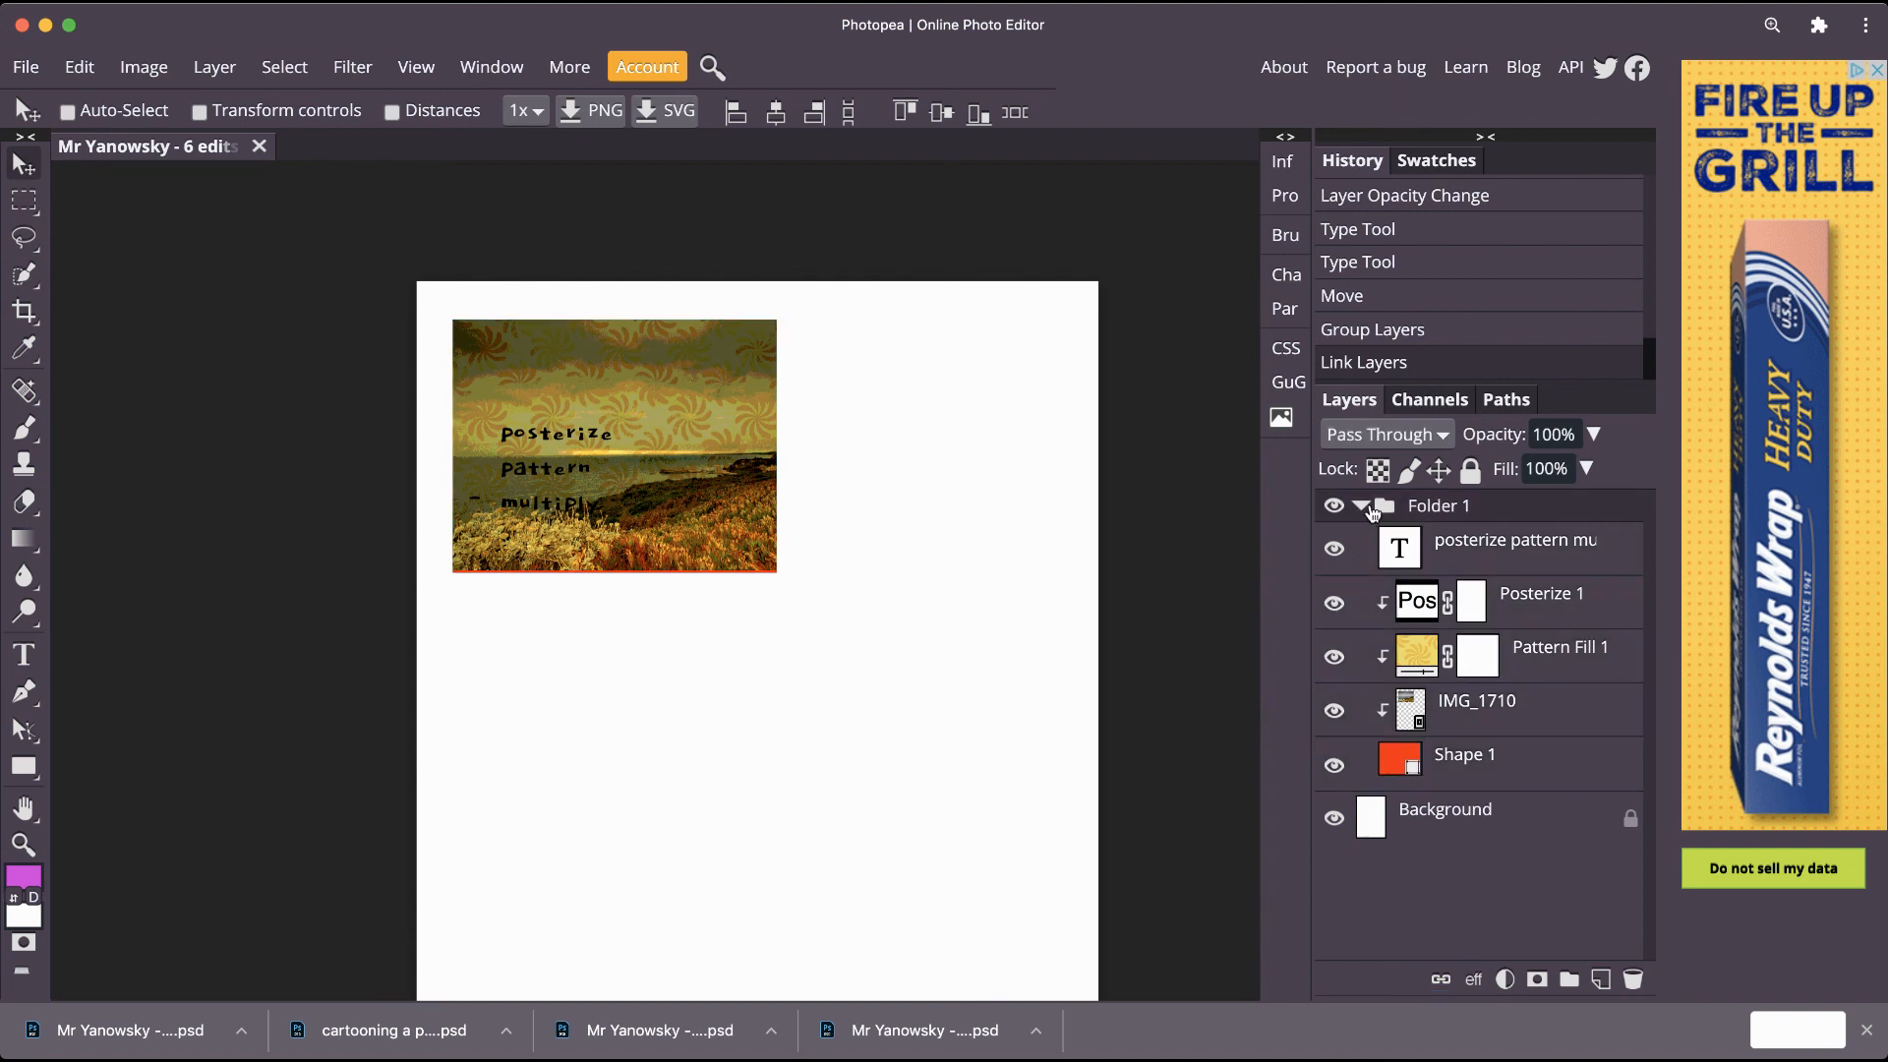
double_click(1436, 504)
type("EDIT ON")
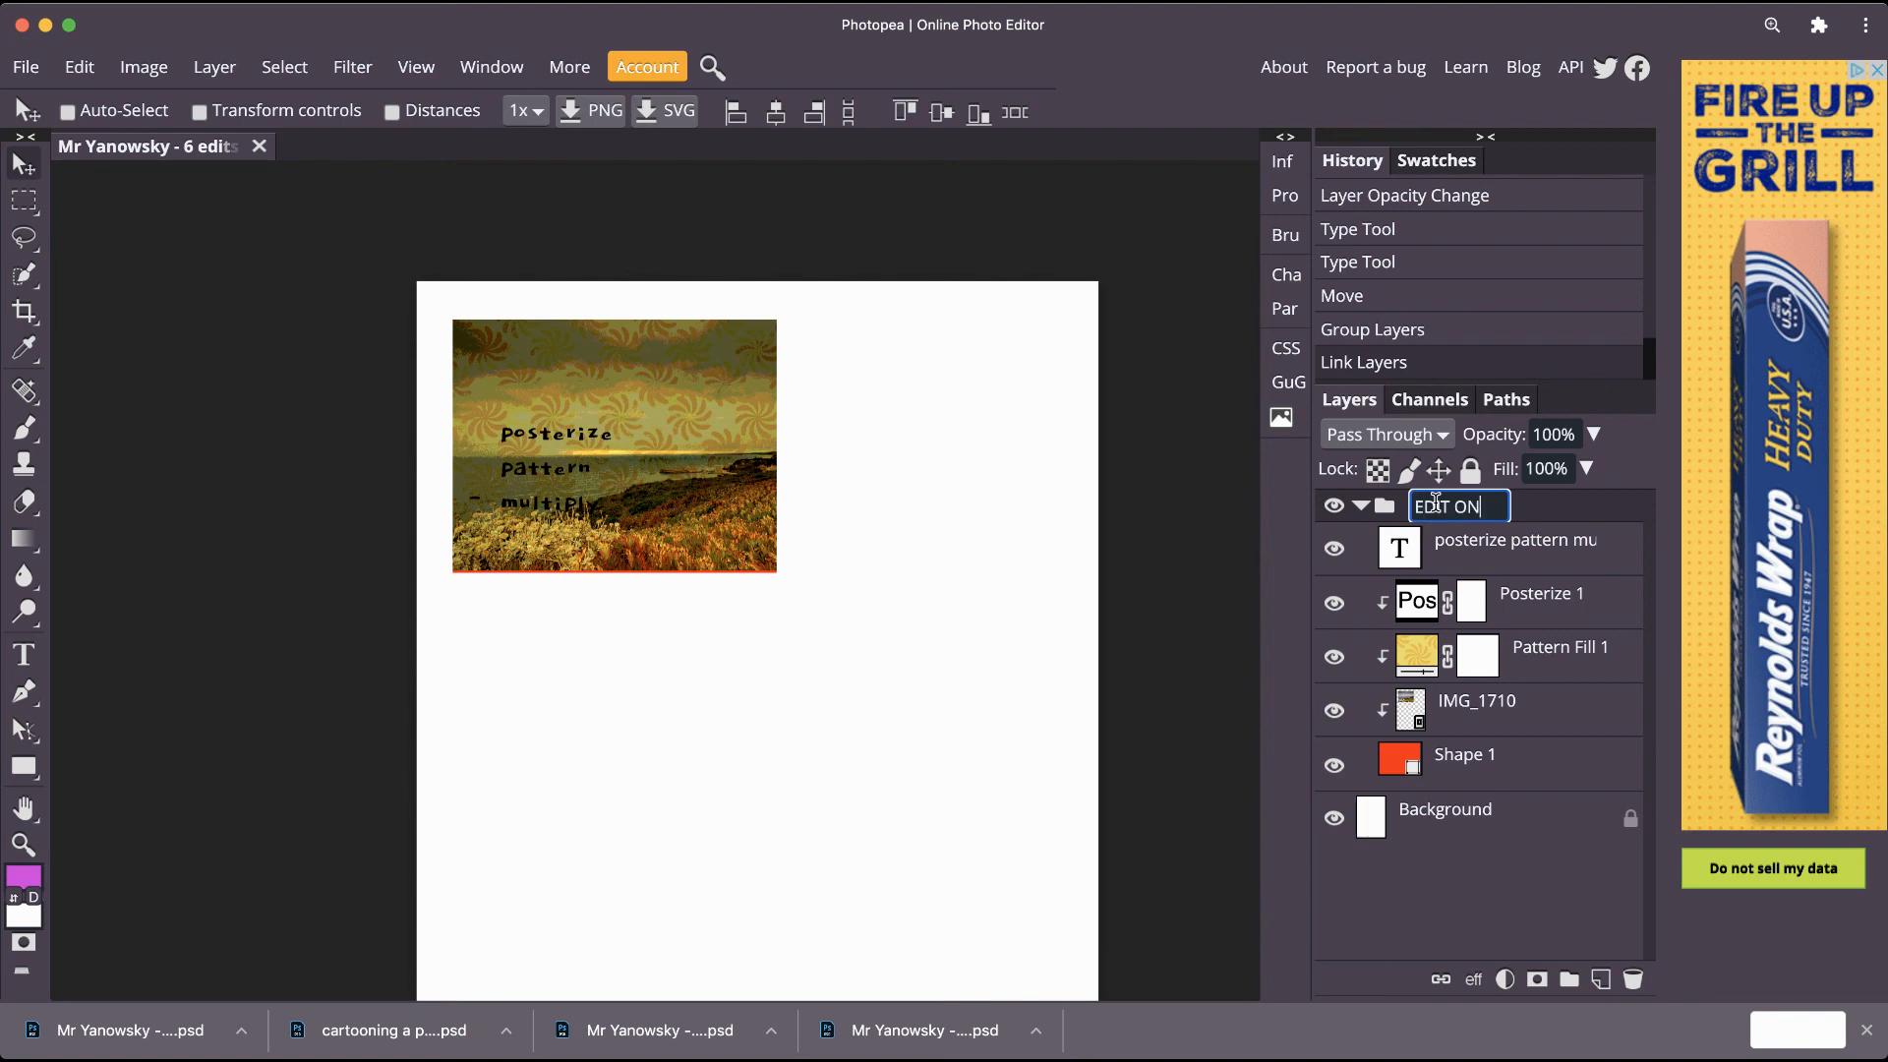
type("E")
key("Return")
left_click(1363, 506)
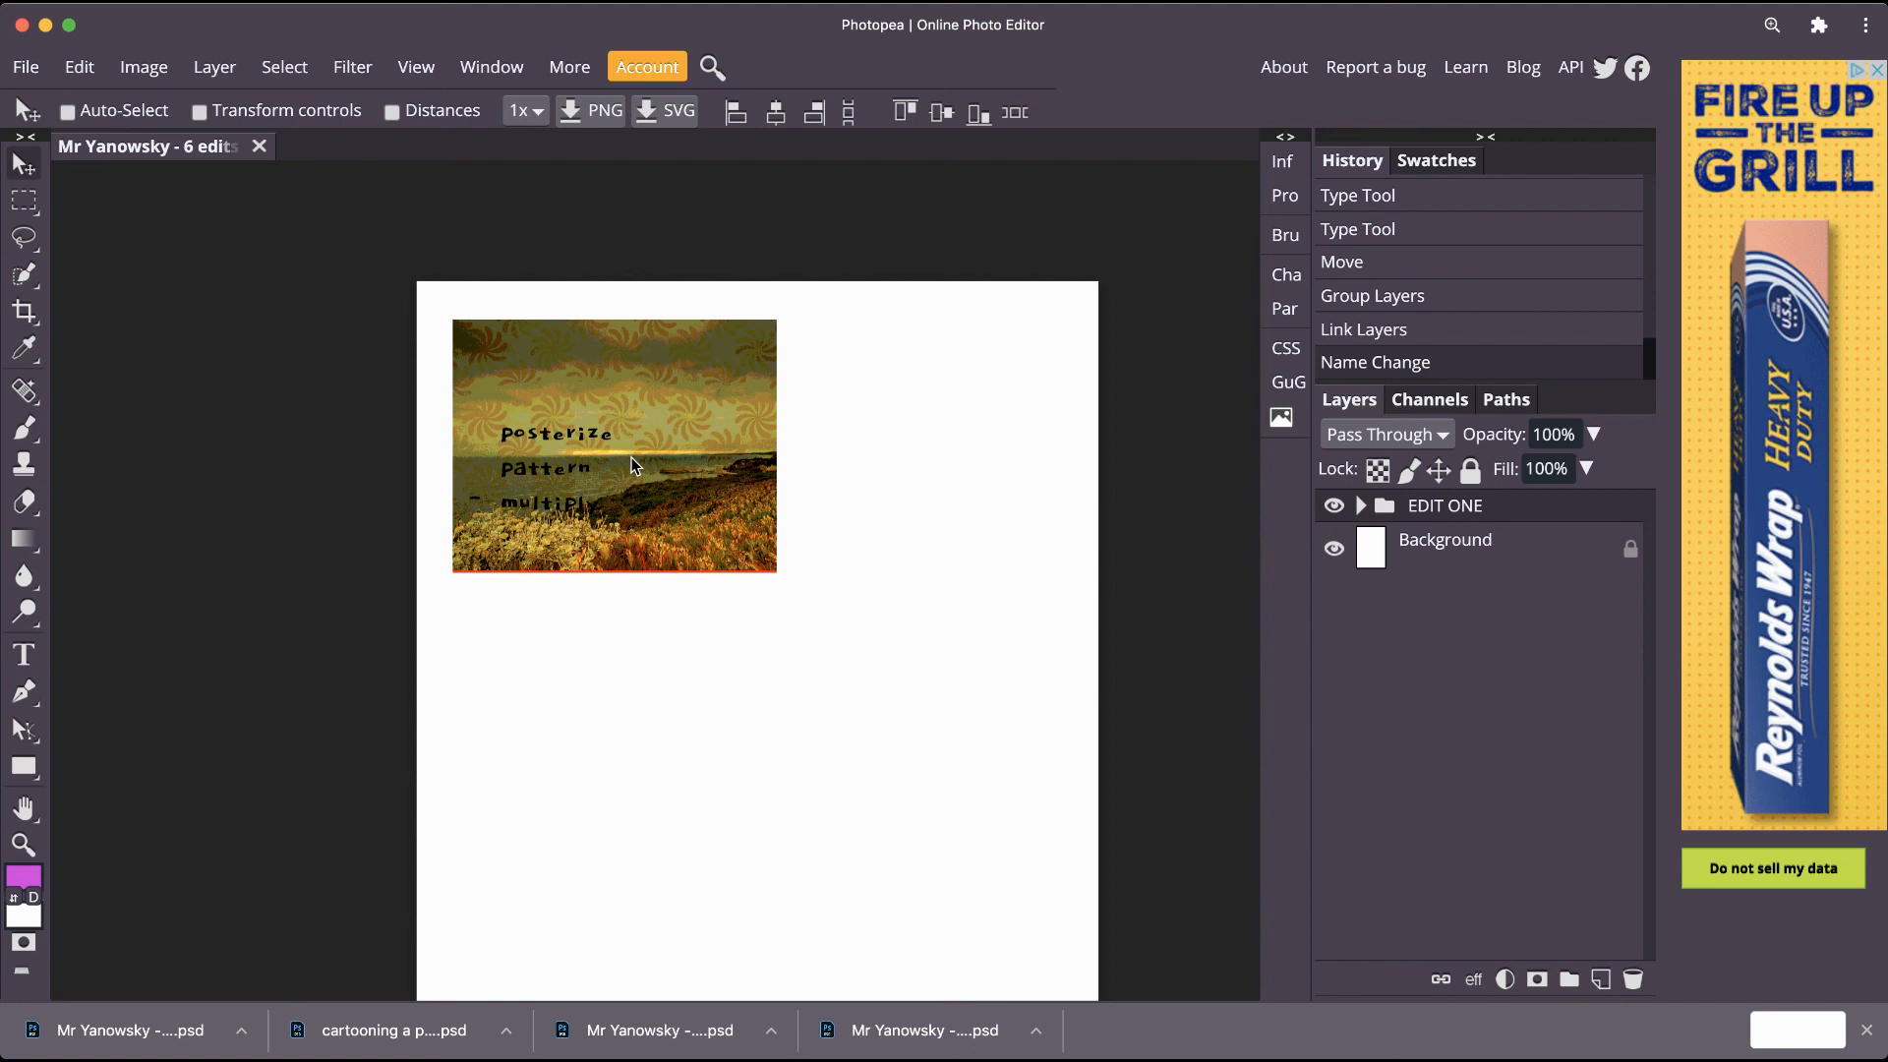
mouse_move(631, 464)
left_mouse_down()
mouse_move(609, 511)
mouse_move(799, 655)
mouse_move(890, 610)
mouse_move(674, 506)
mouse_move(634, 451)
left_mouse_up()
left_click(201, 111)
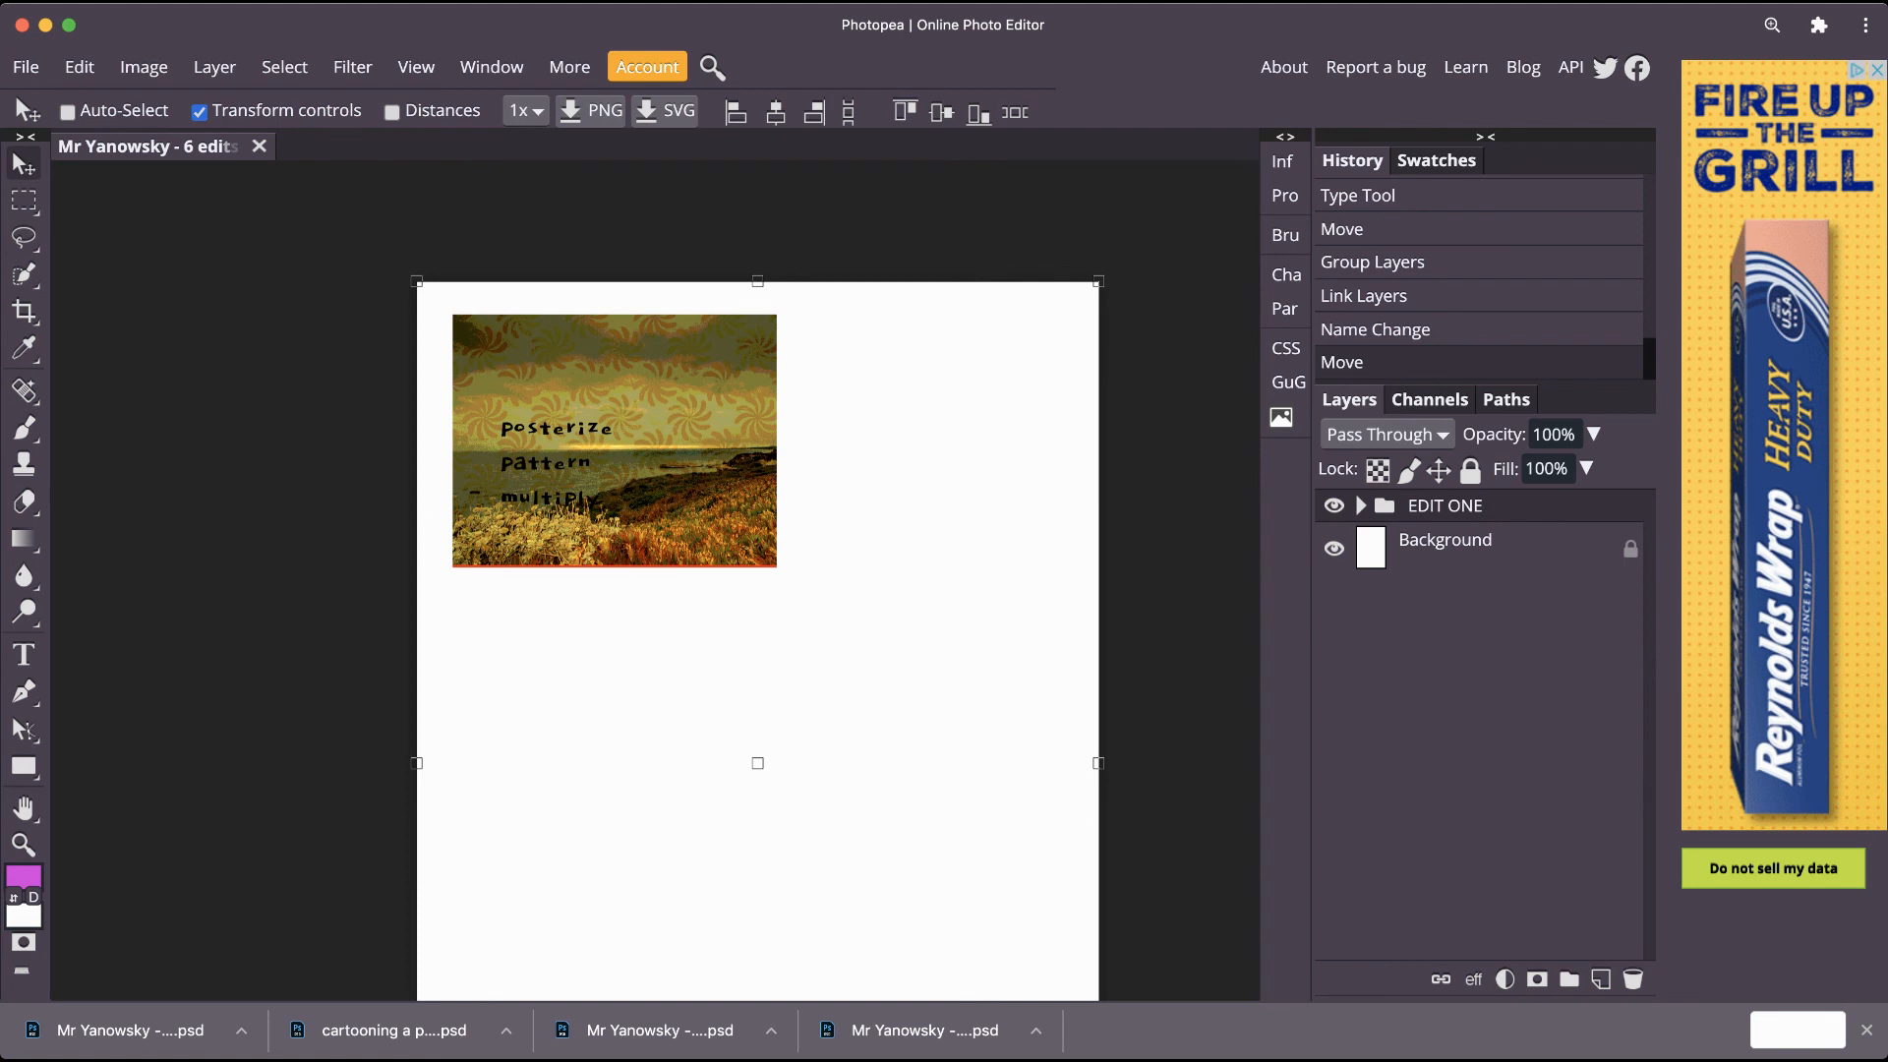
left_click(79, 67)
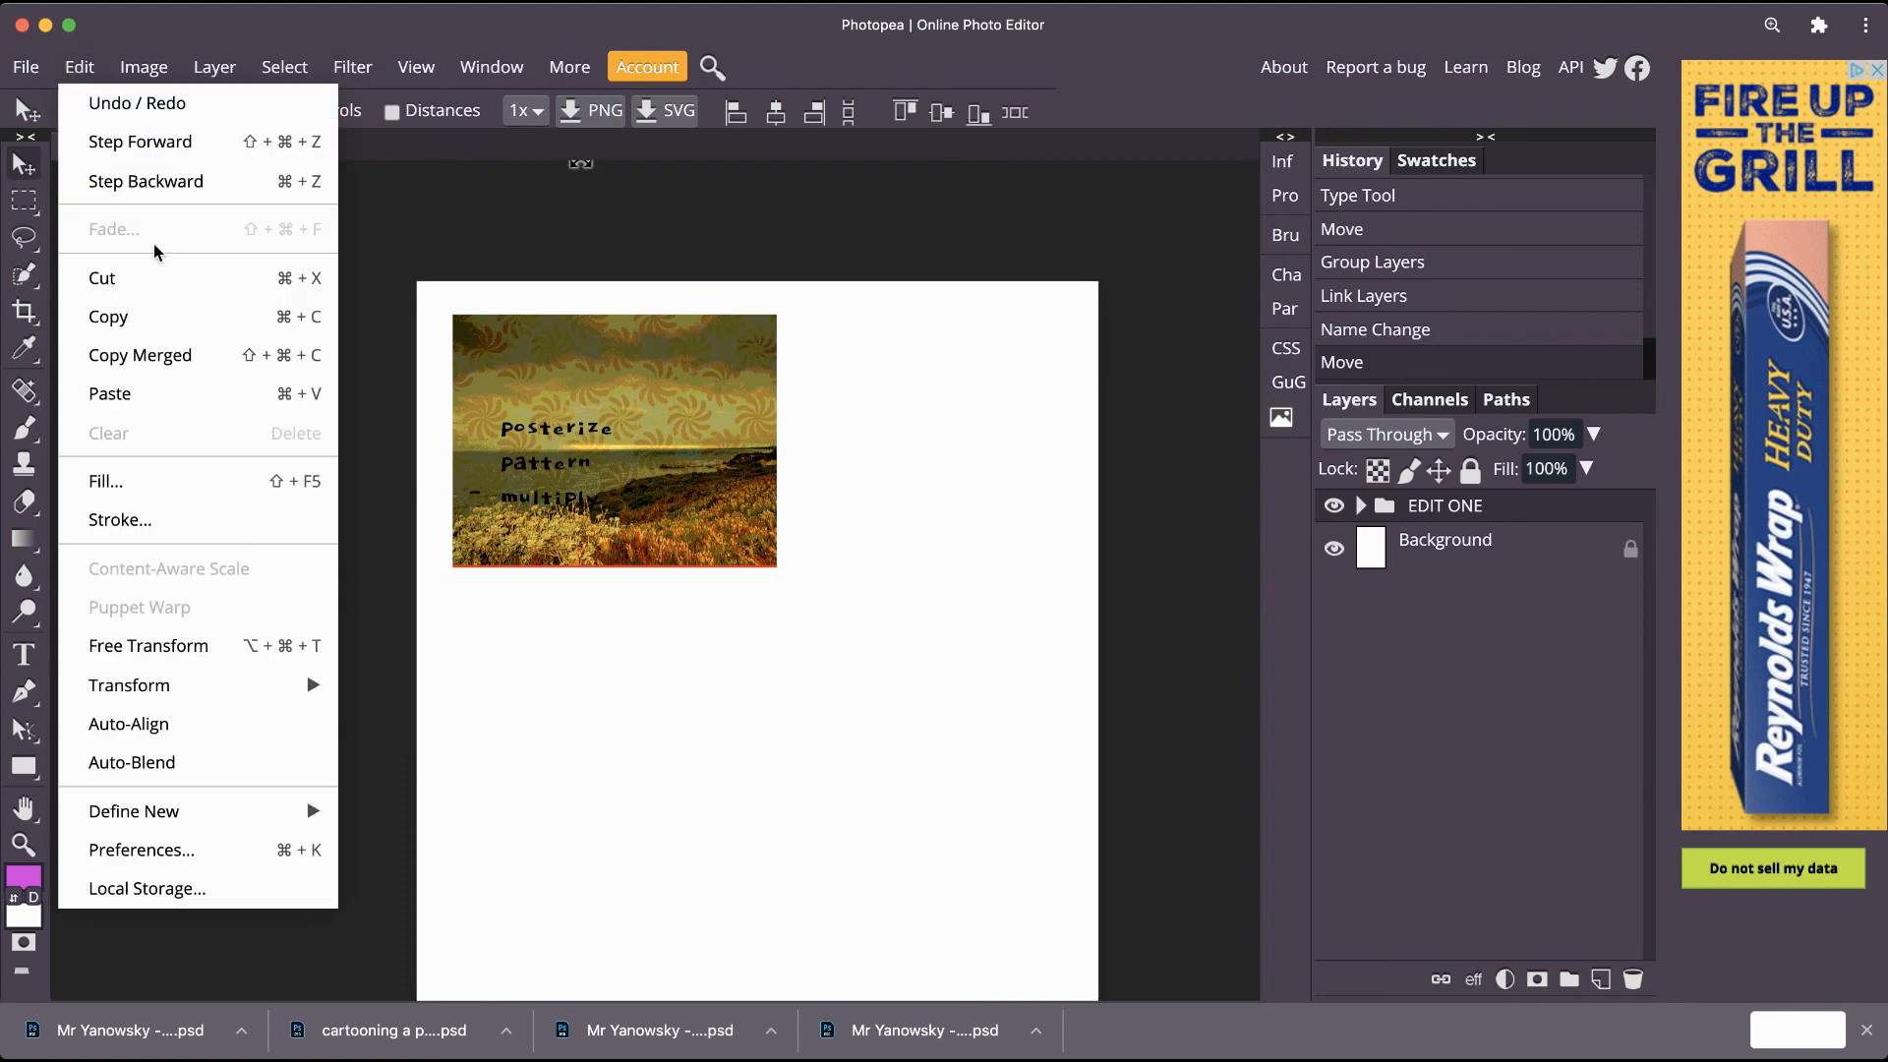
left_click(159, 644)
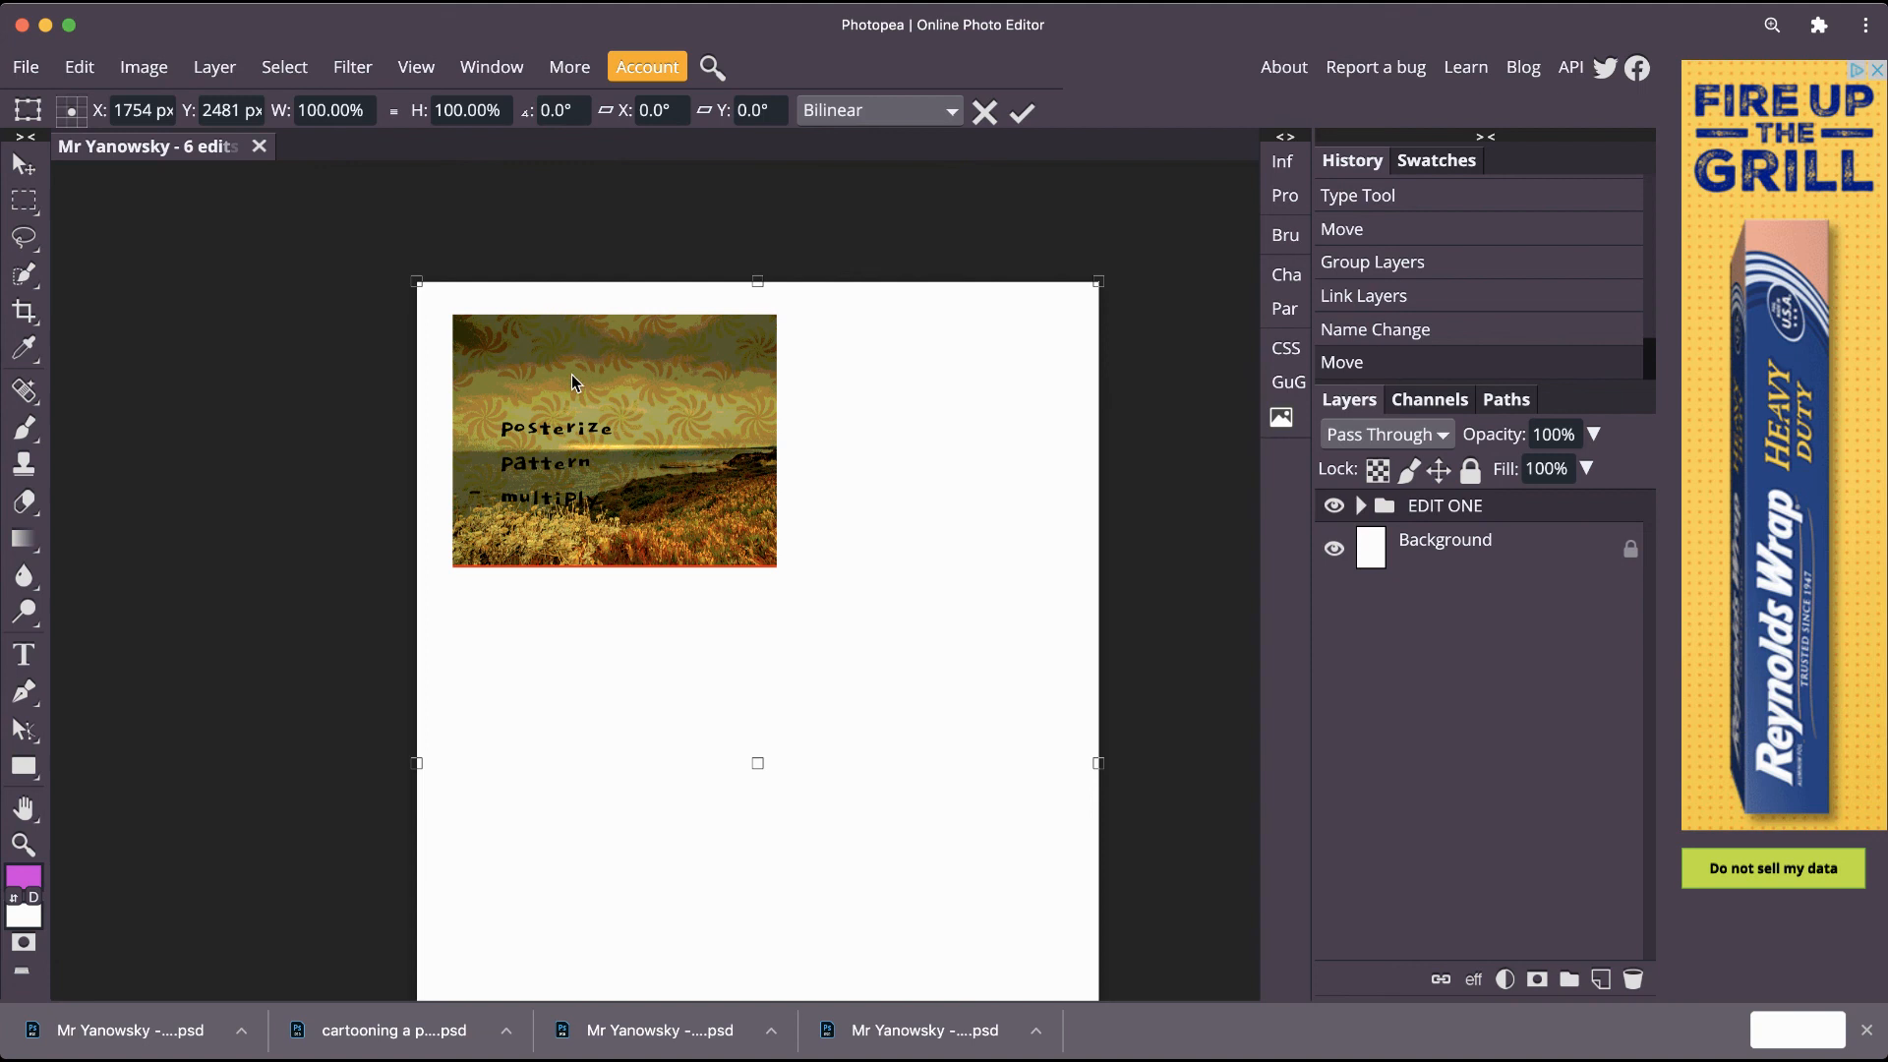
left_click(79, 67)
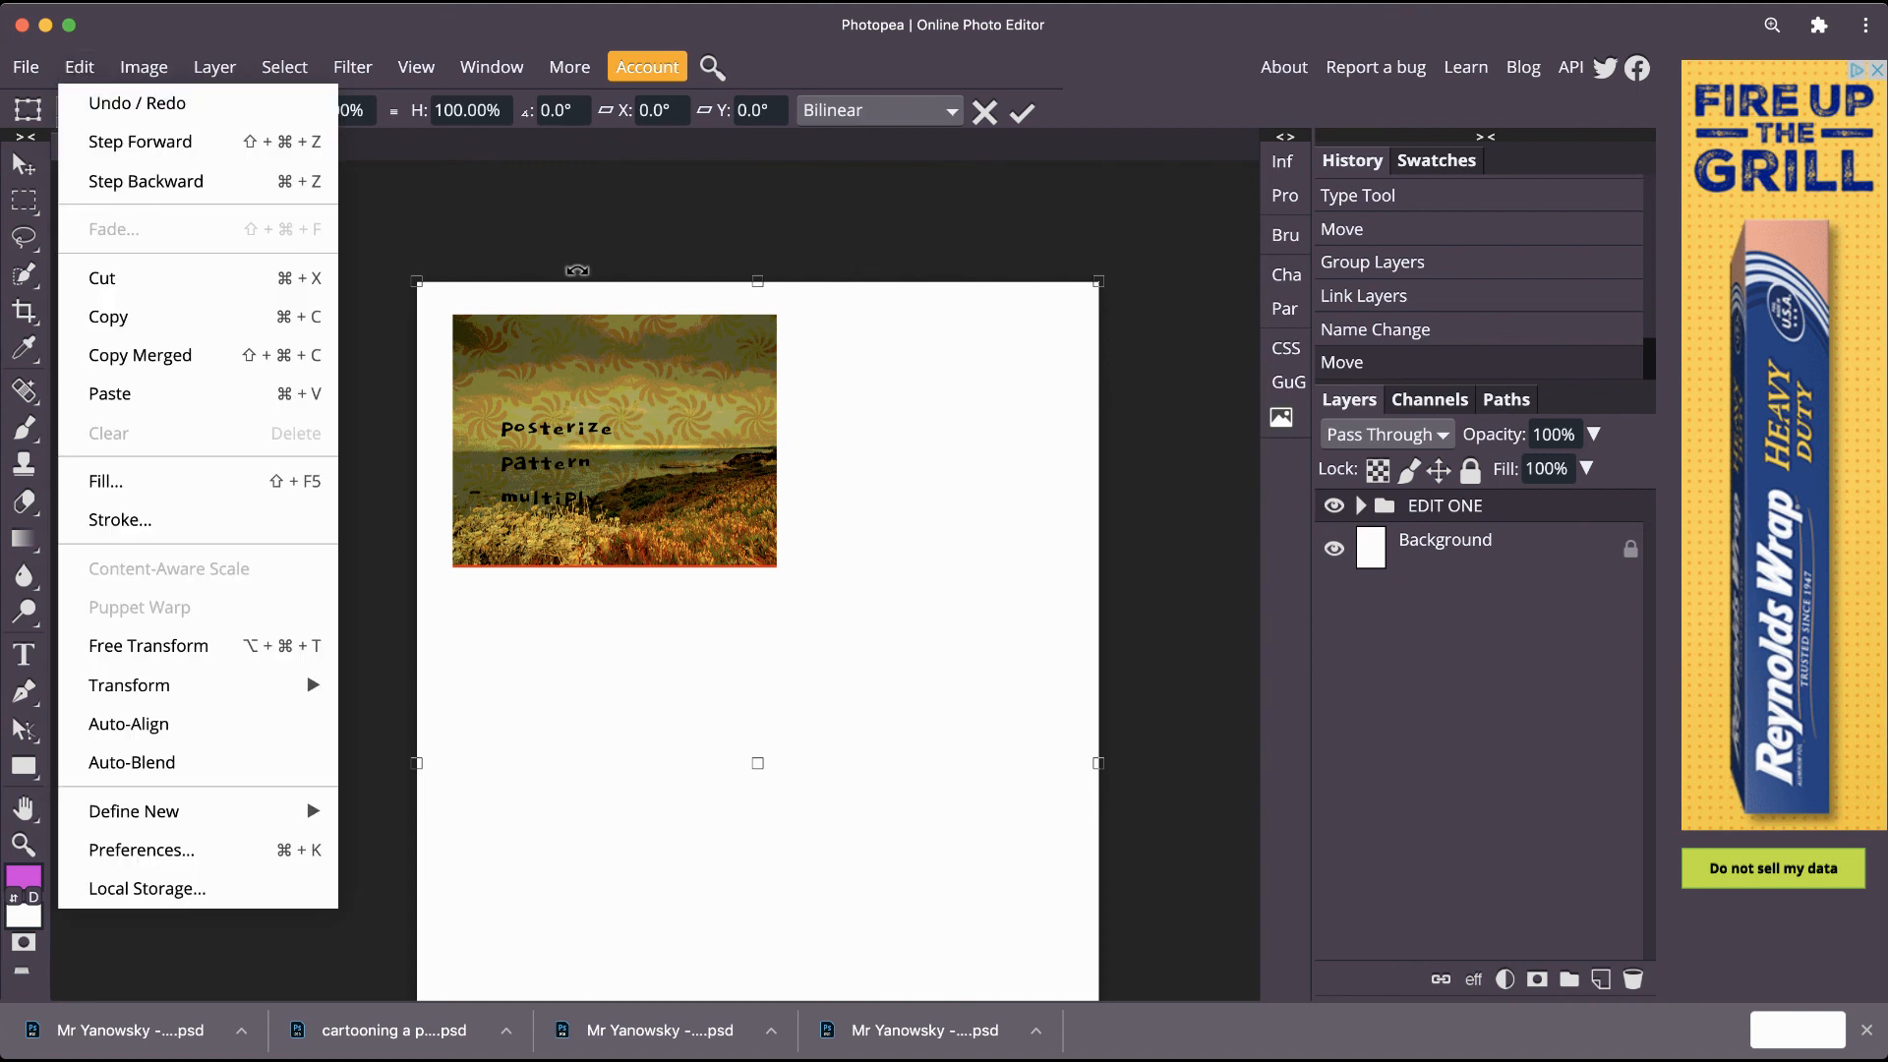
left_click(986, 113)
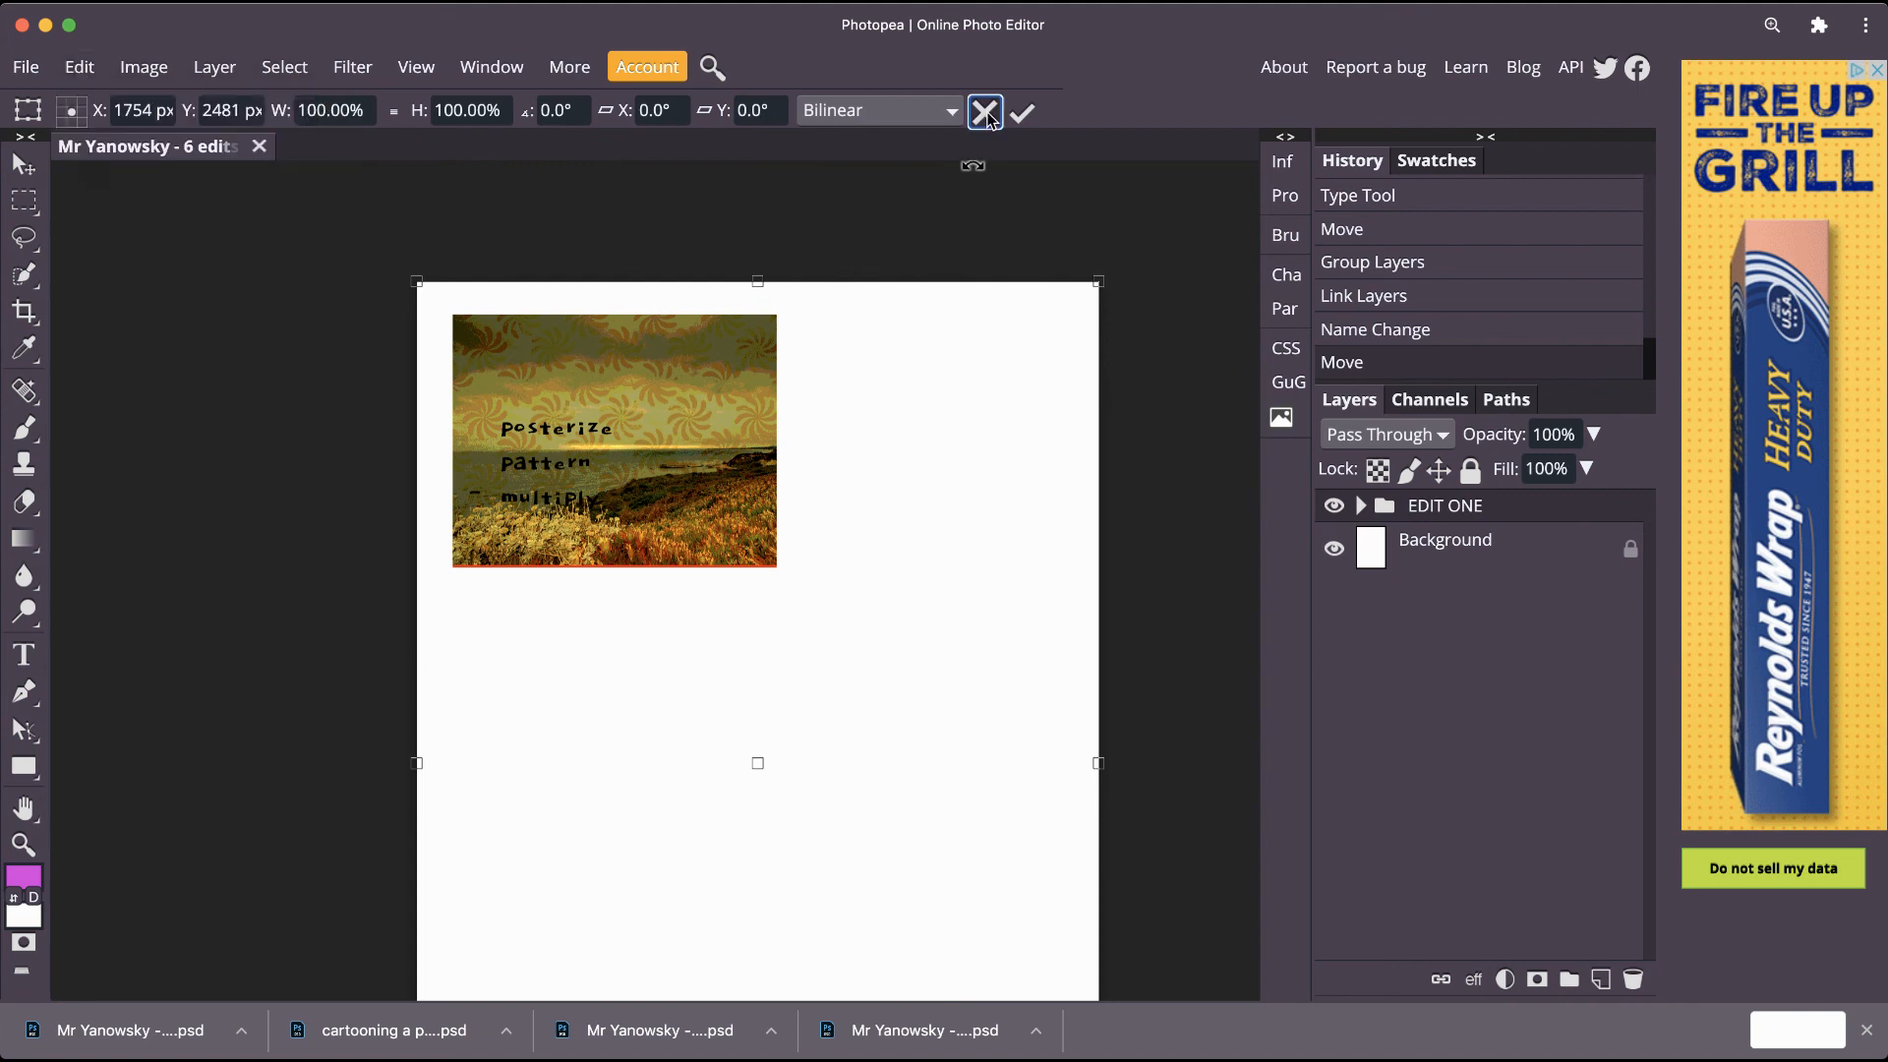
left_click(986, 113)
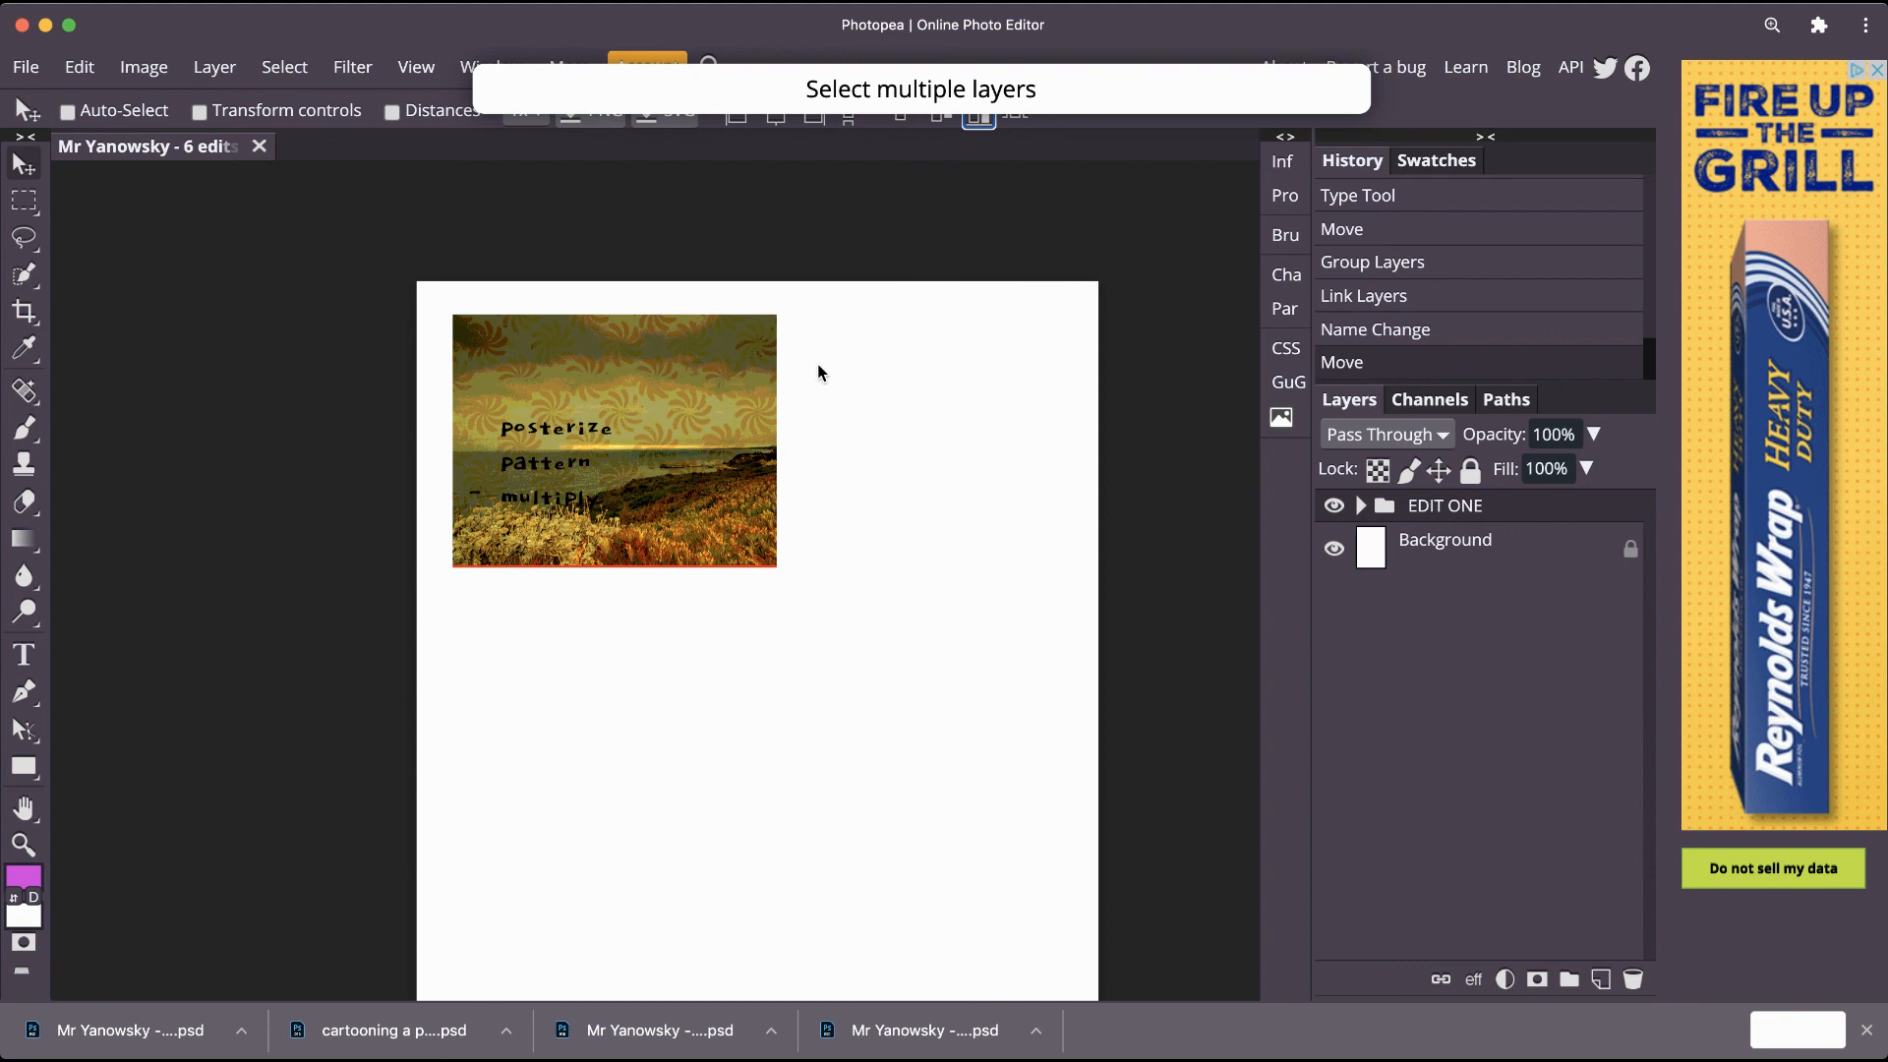
left_click(1361, 506)
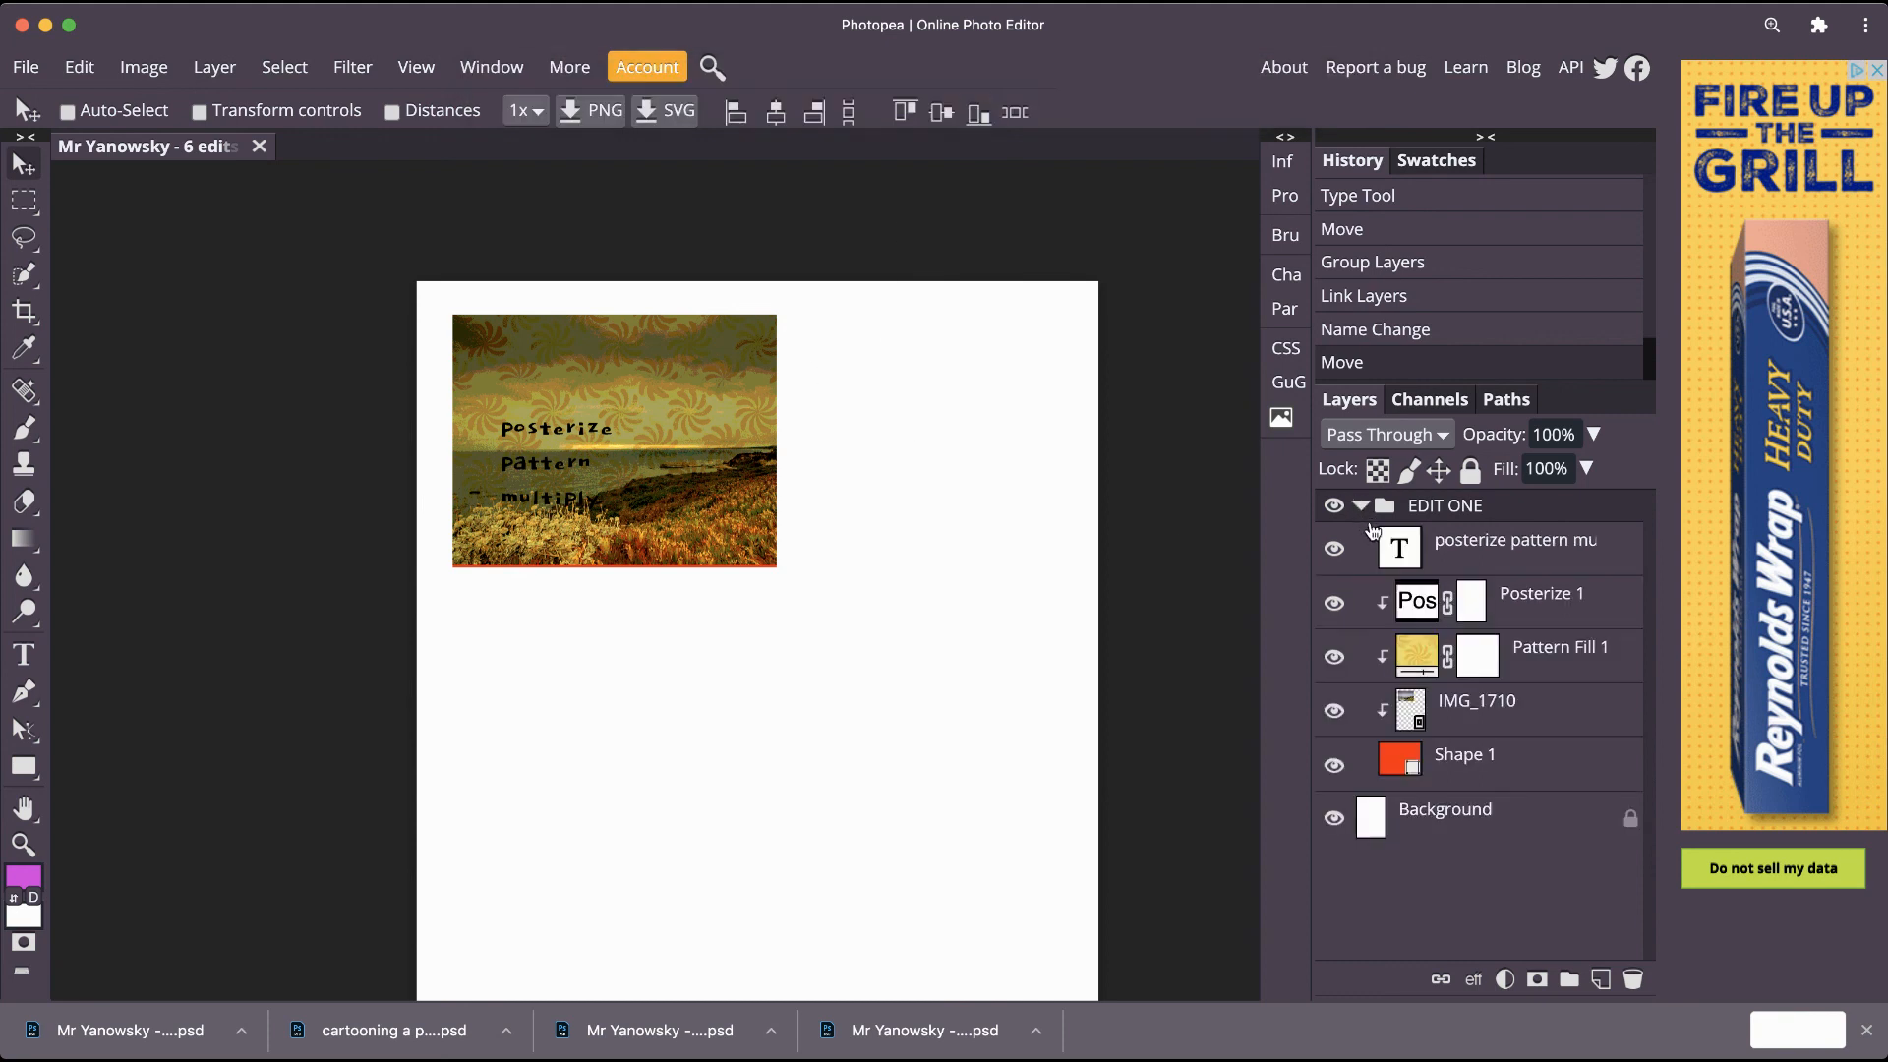
left_click(1589, 564)
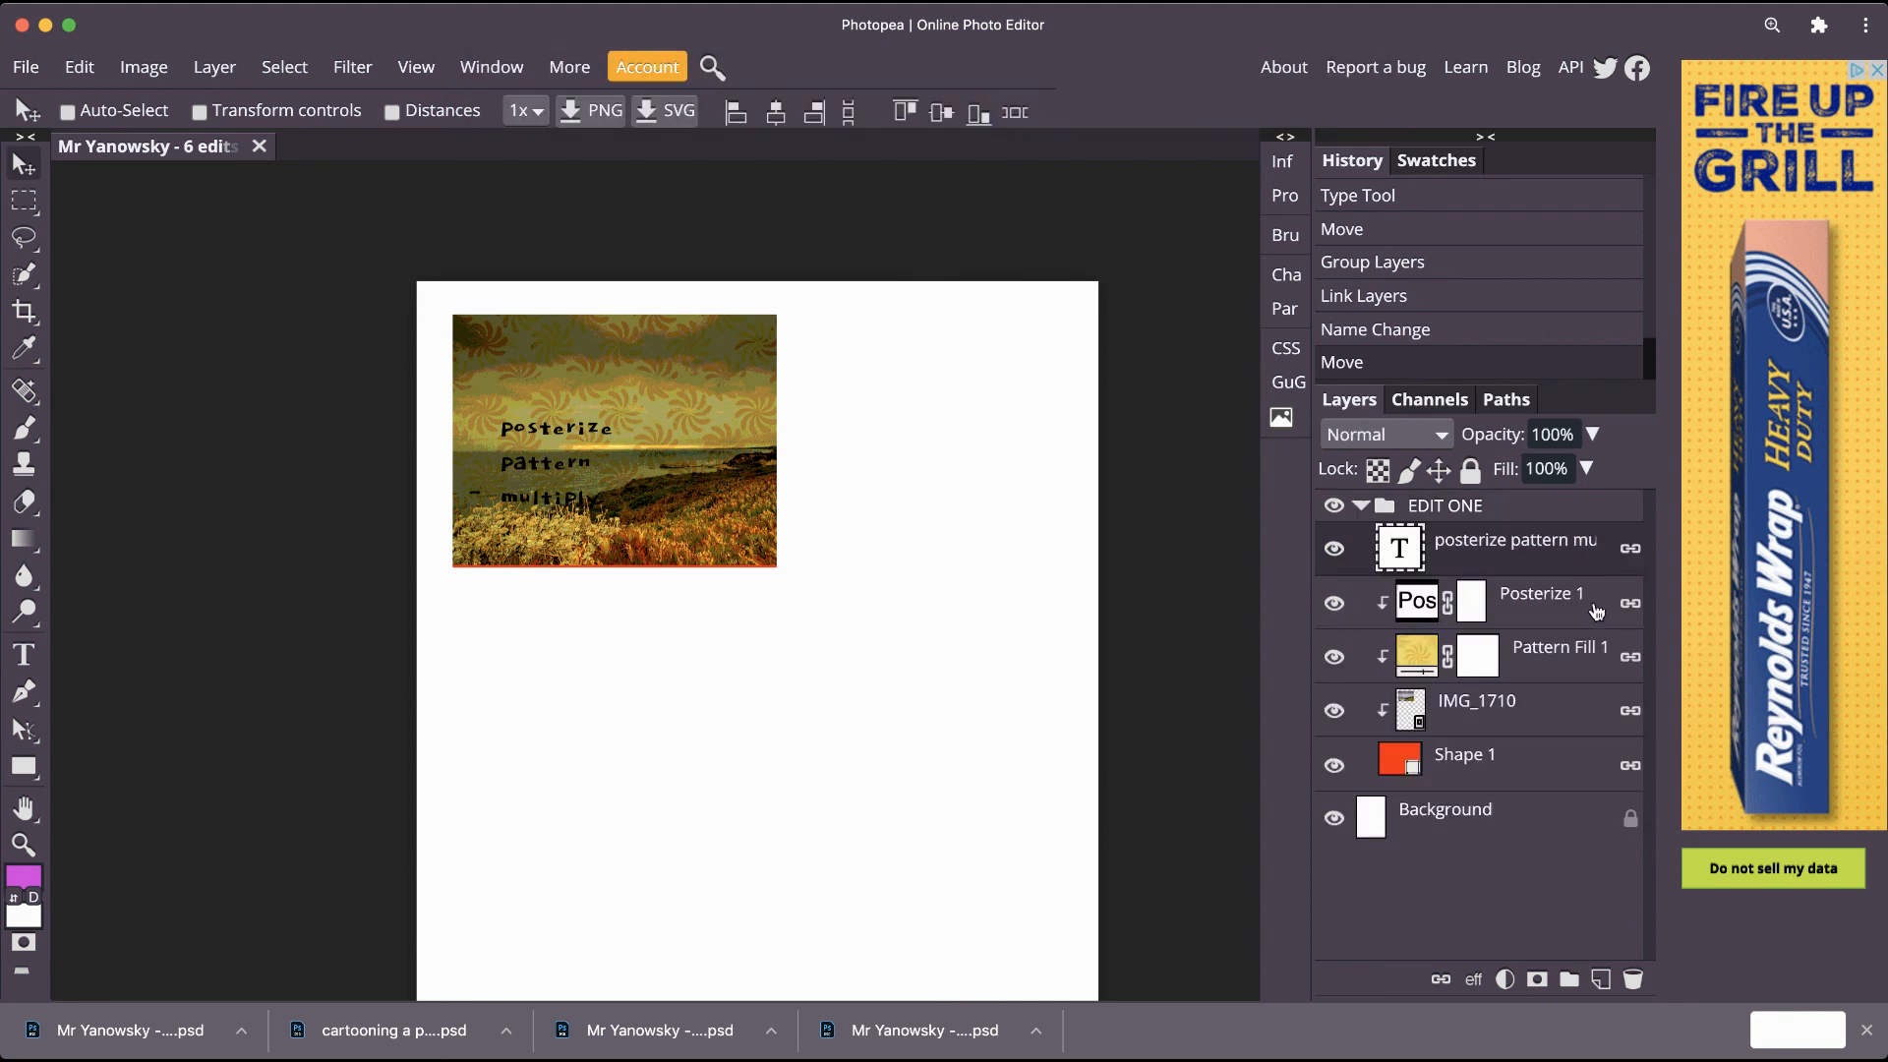
left_click(1568, 774)
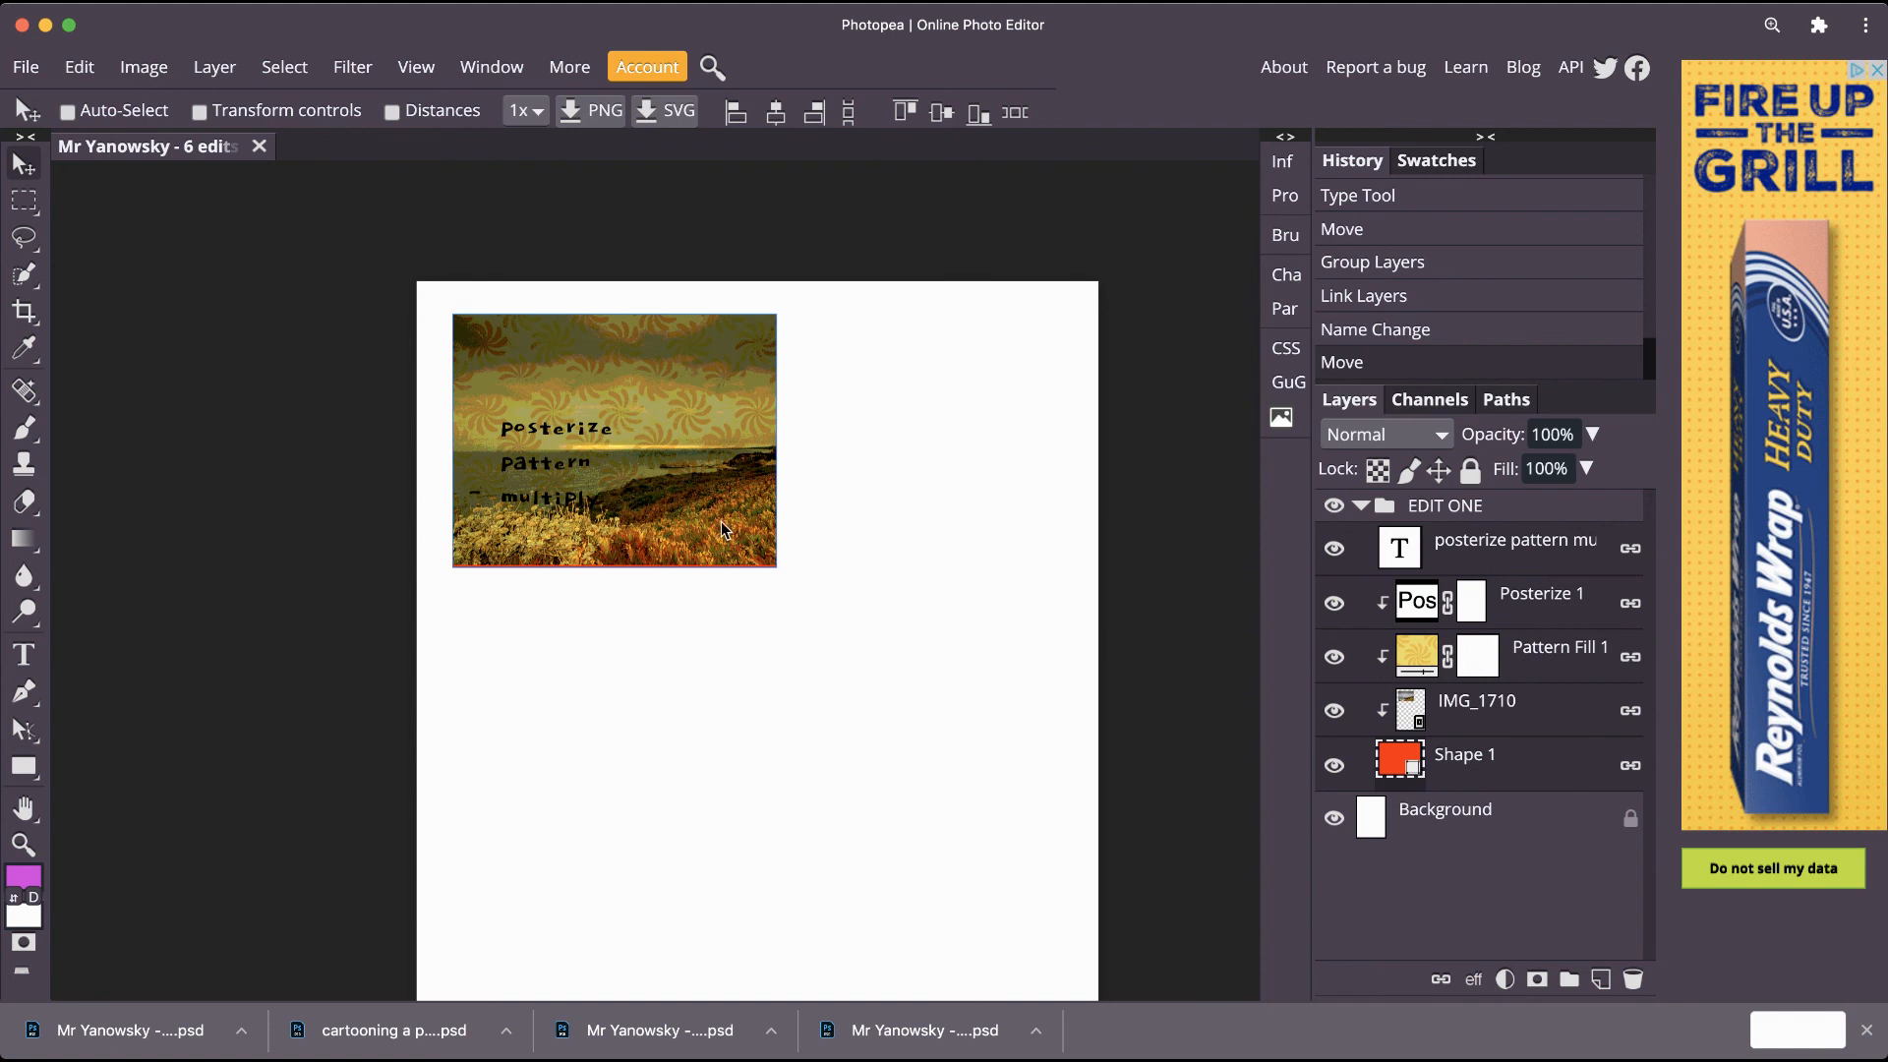
left_click(200, 112)
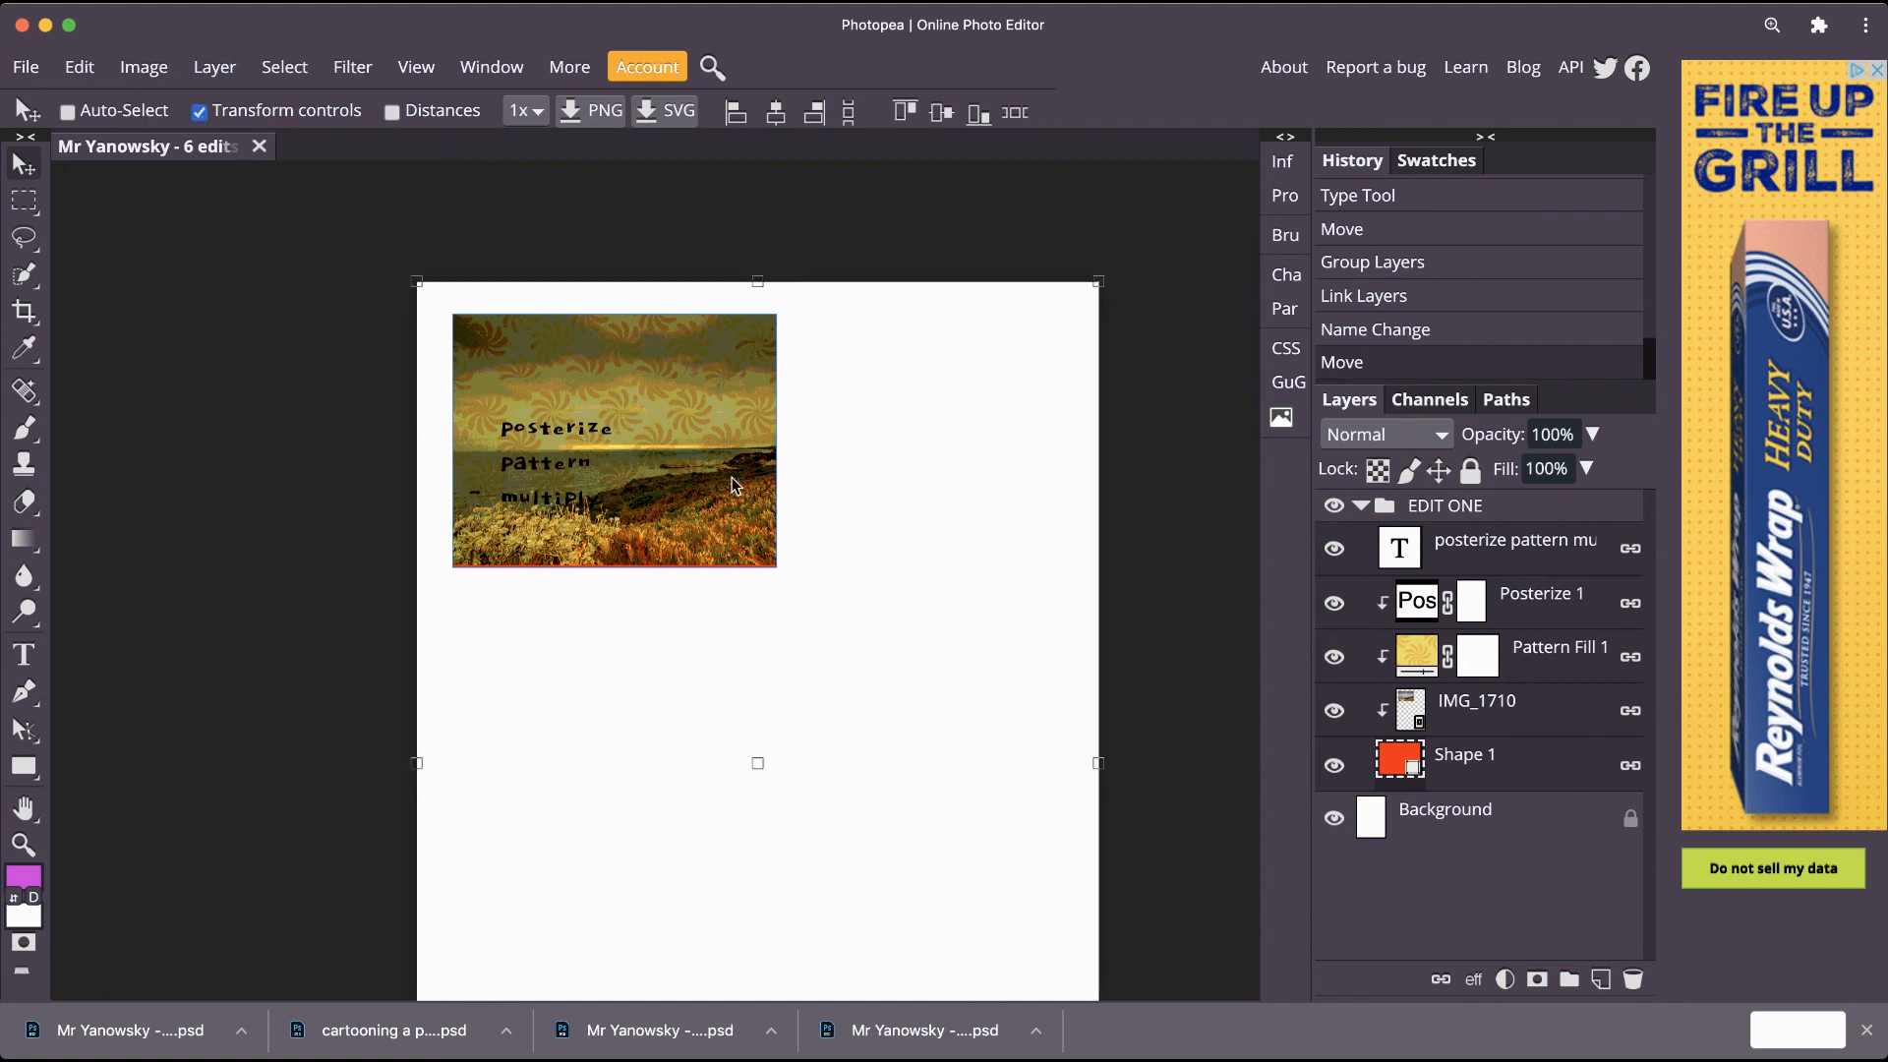
left_click(200, 112)
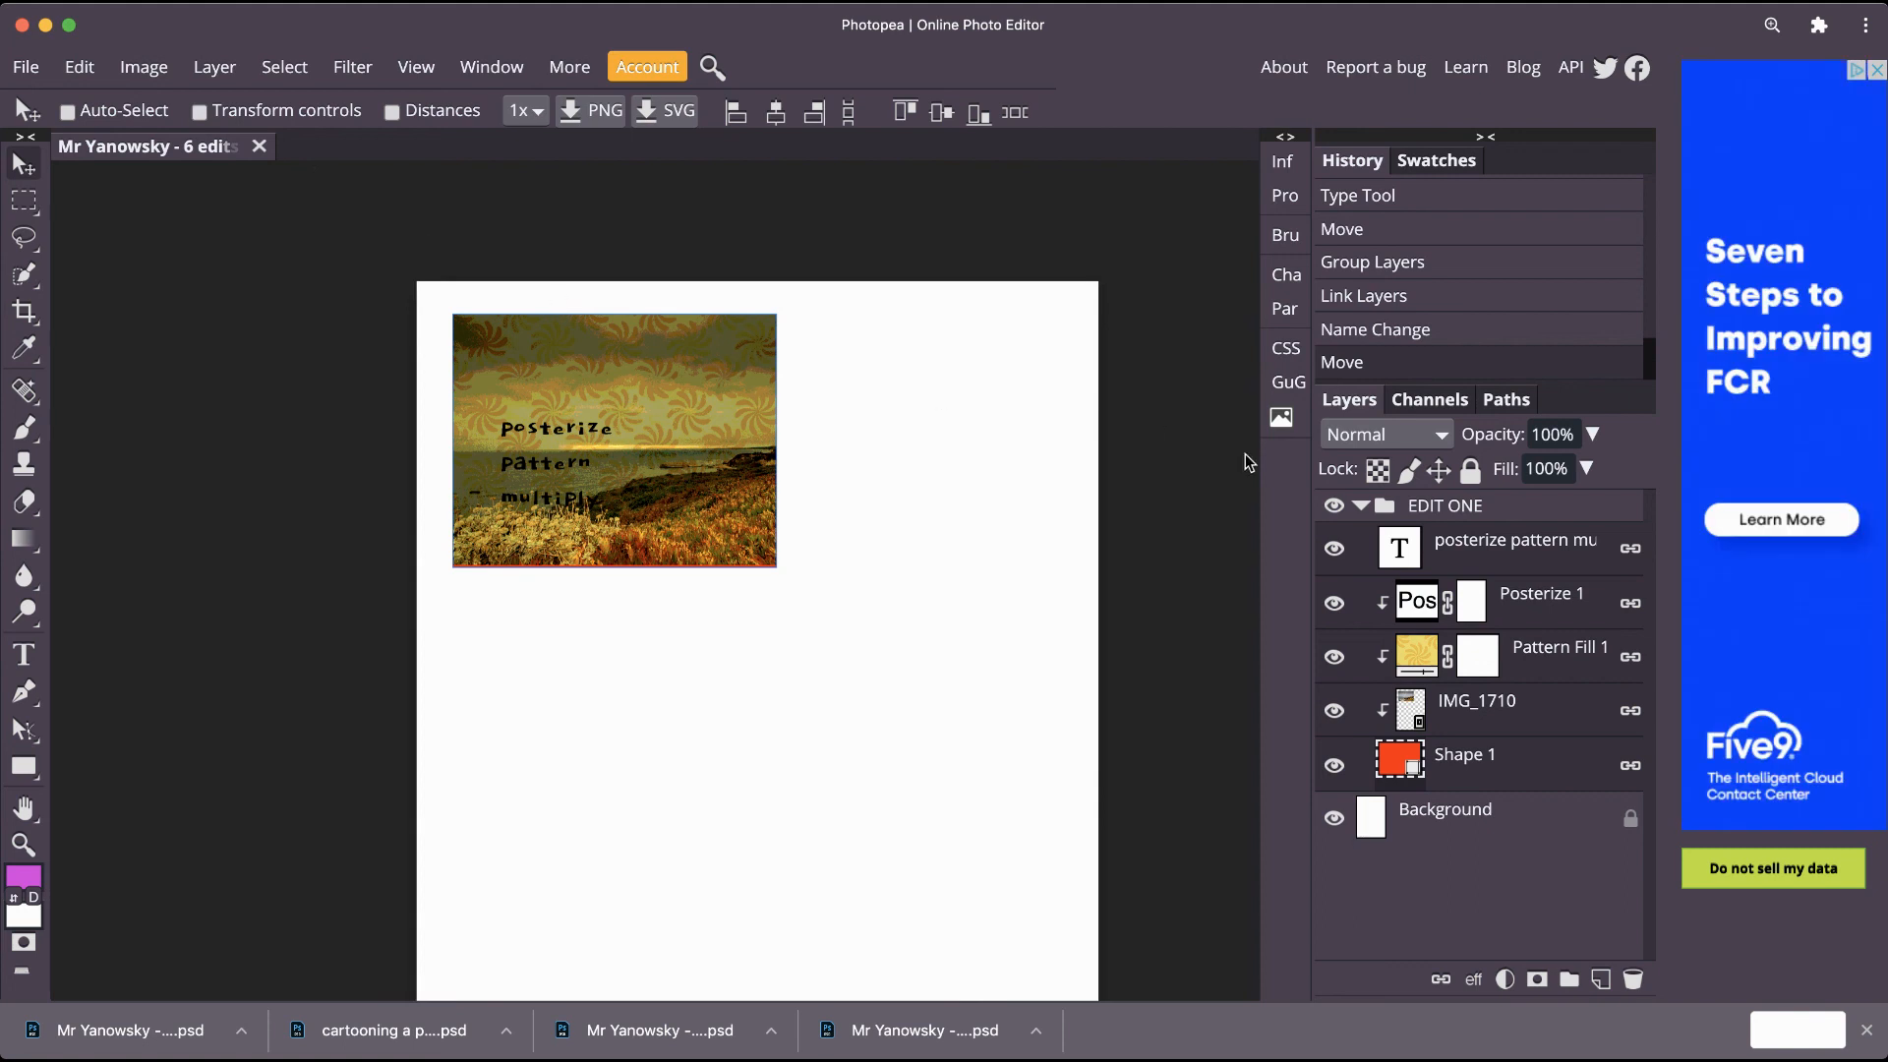
left_click(1361, 506)
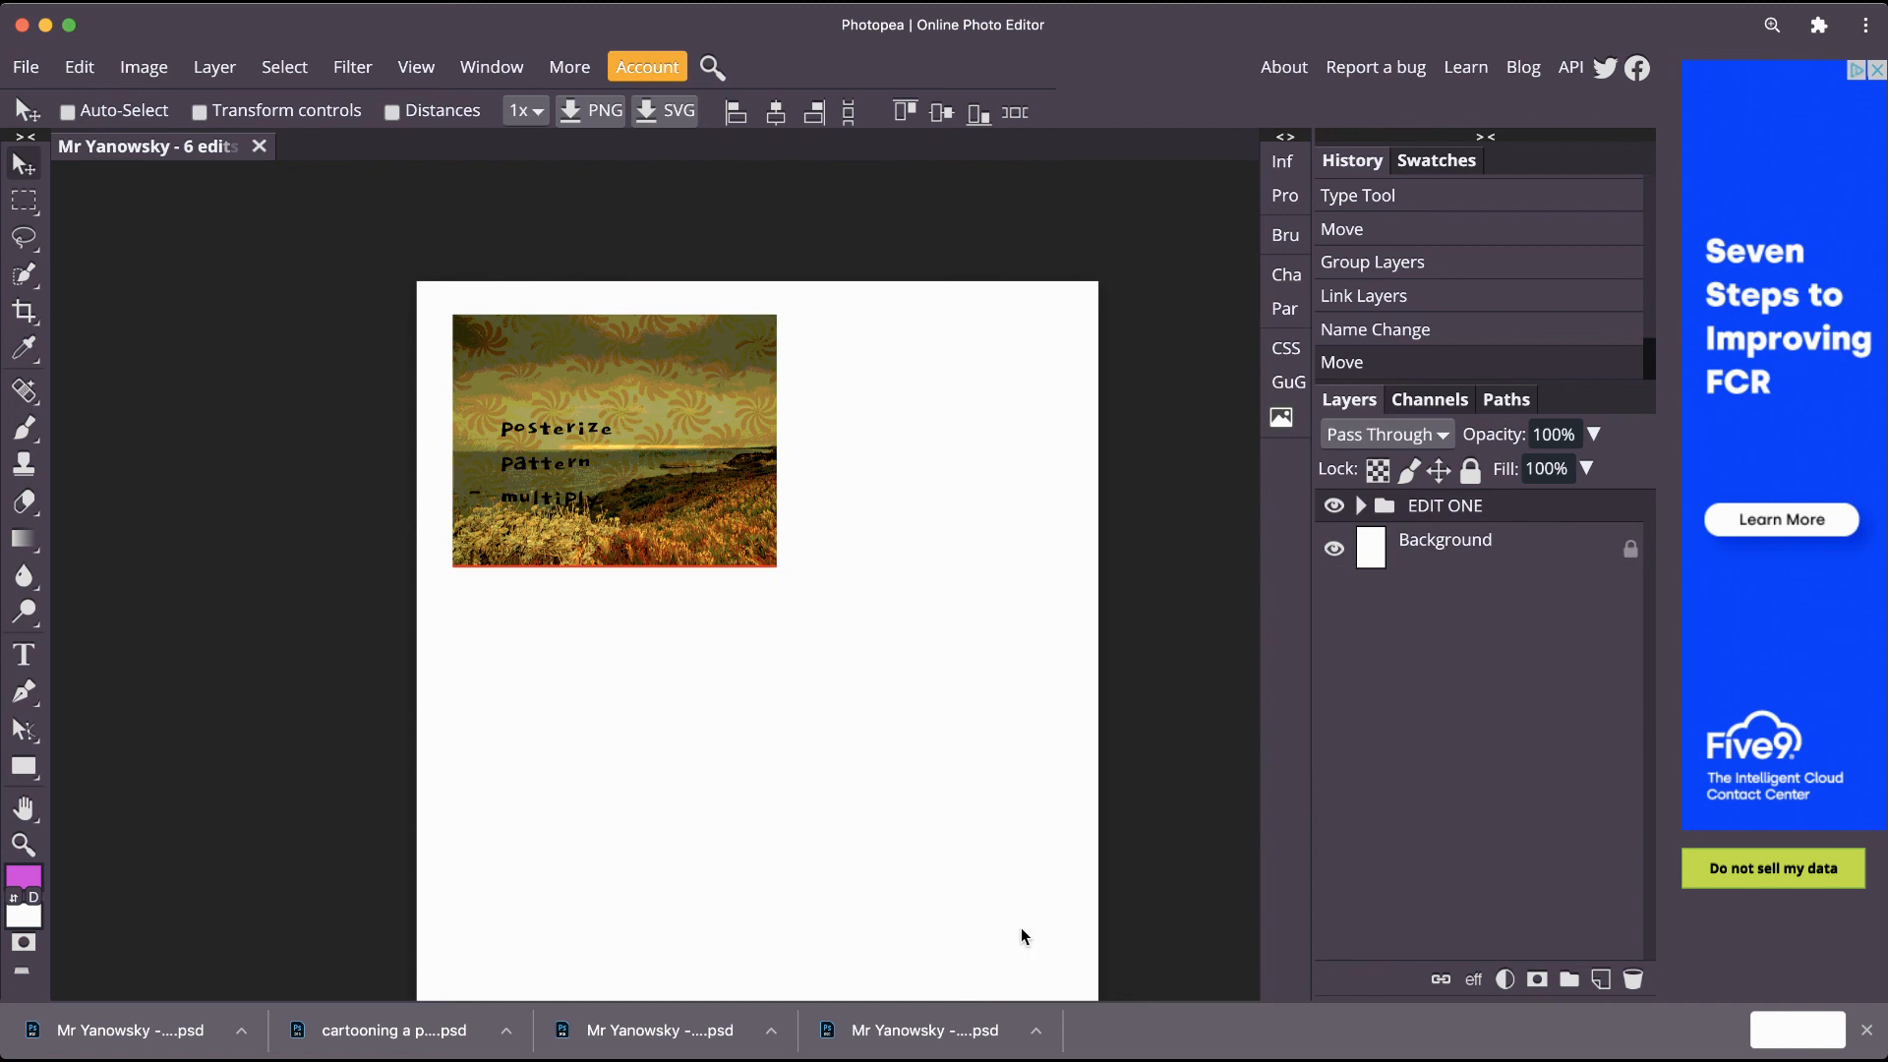